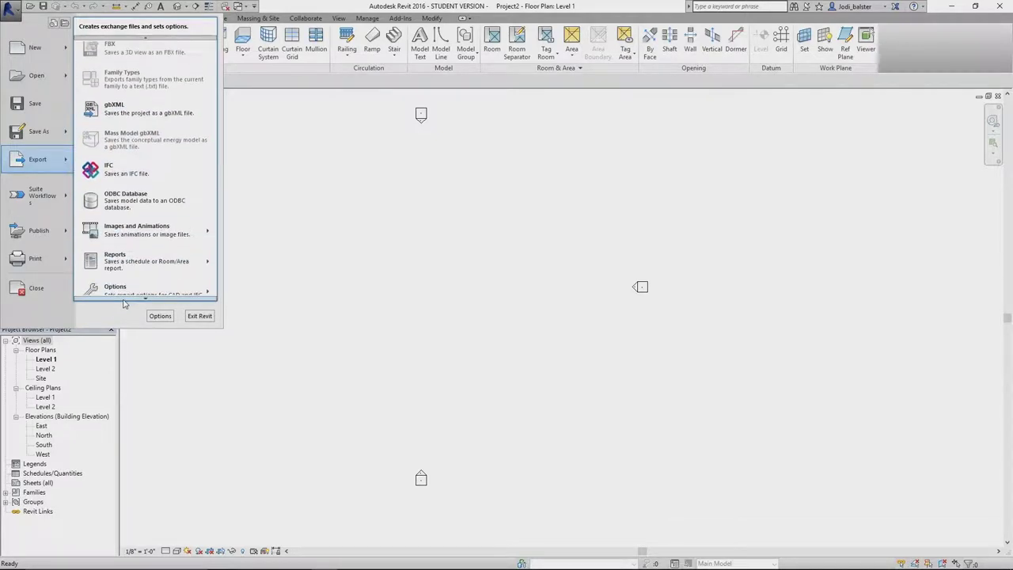
Step: Start a Save As, keep the project file type, cancel, and bring up the application menu
mouse_move(124, 300)
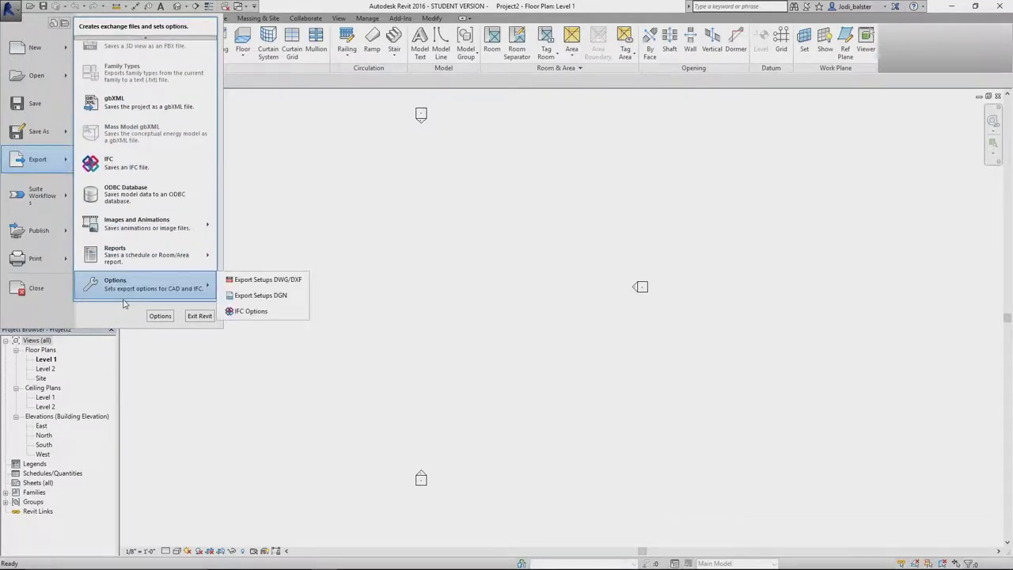
mouse_move(59, 136)
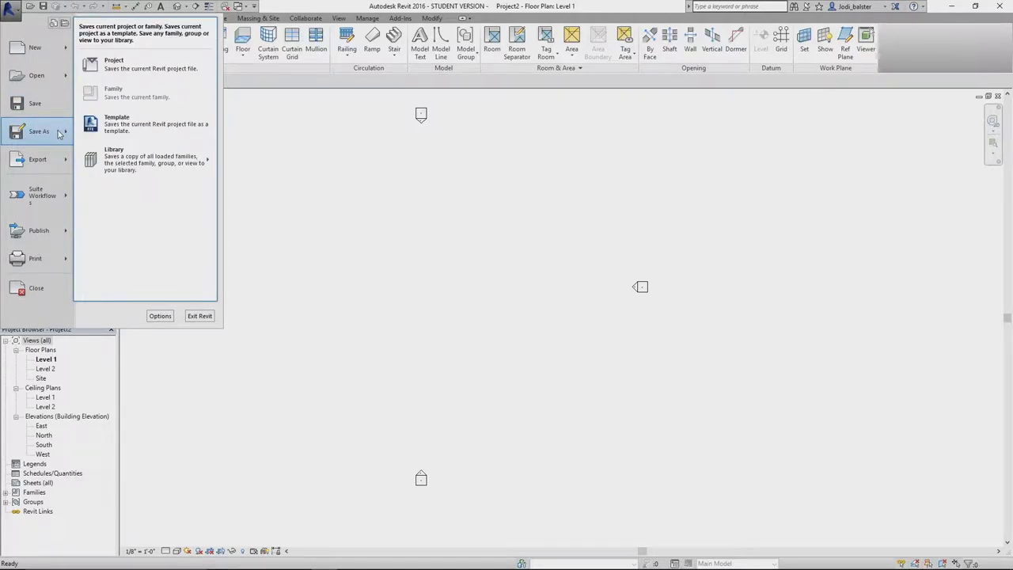
left_click(120, 69)
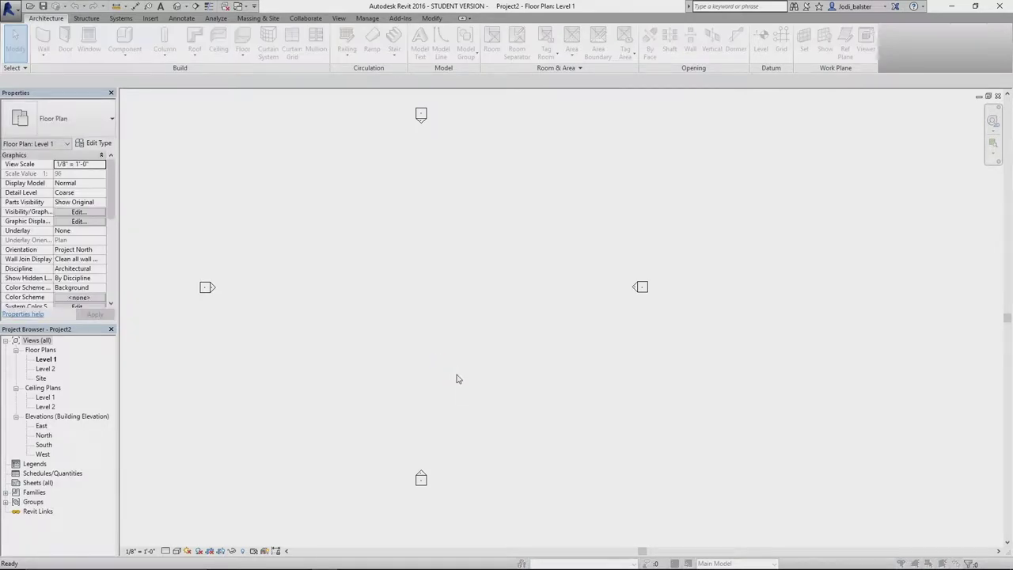
left_click(474, 316)
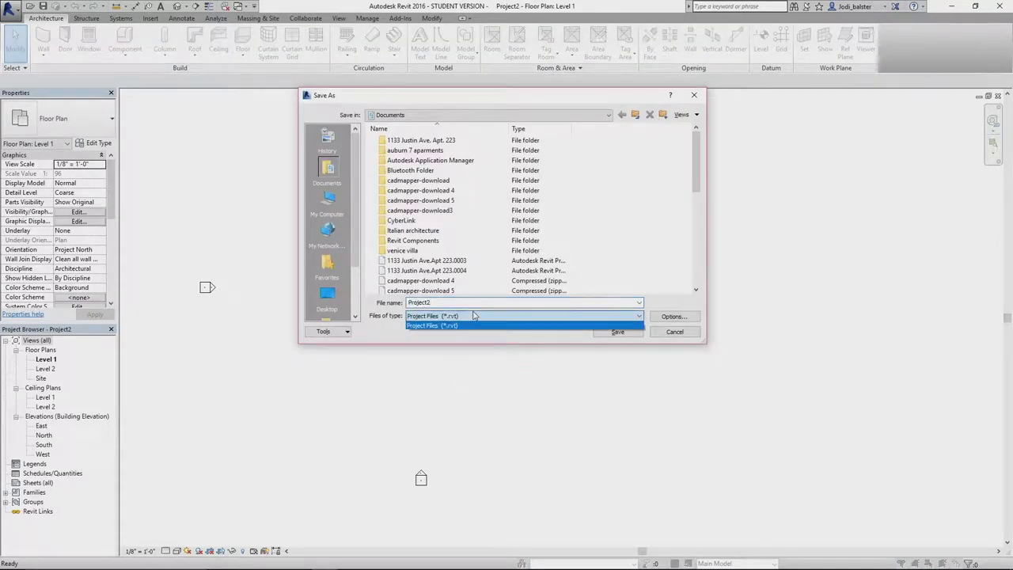
left_click(474, 316)
left_click(674, 332)
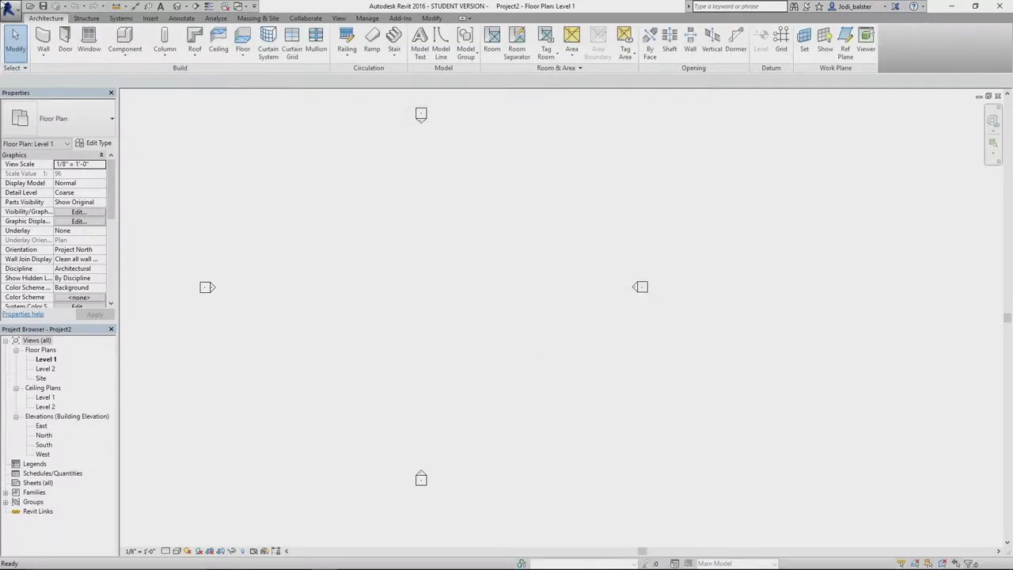
left_click(12, 6)
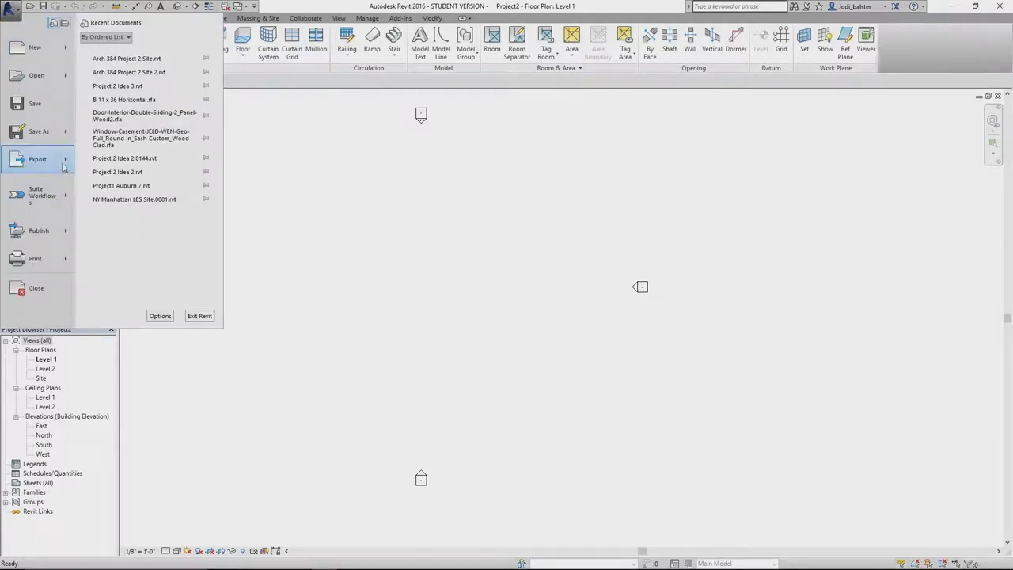
mouse_move(63, 166)
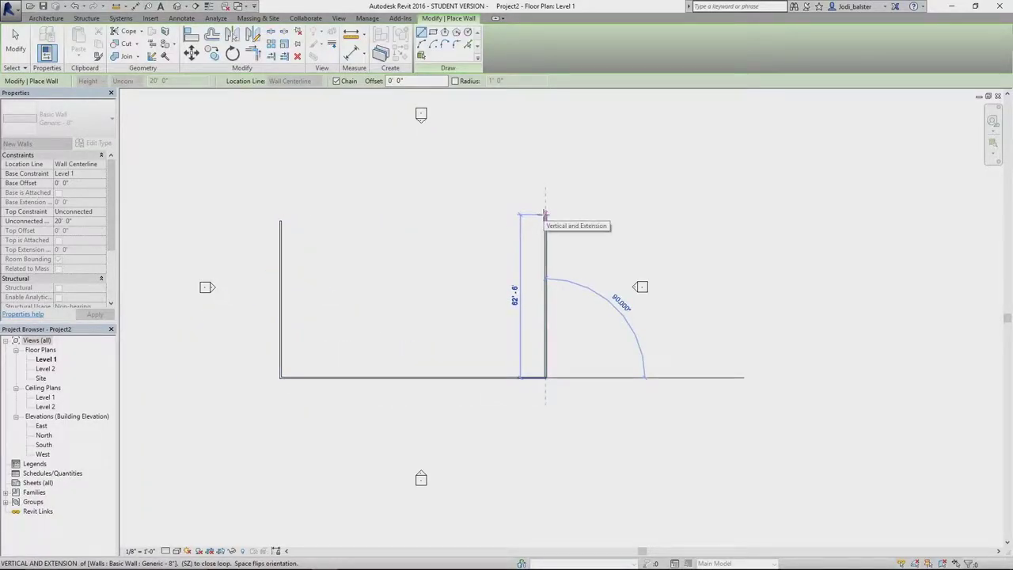
Step: Draw the 101'-6" top wall to close the rectangle and trim its top-left corner
left_click(545, 214)
left_click(280, 220)
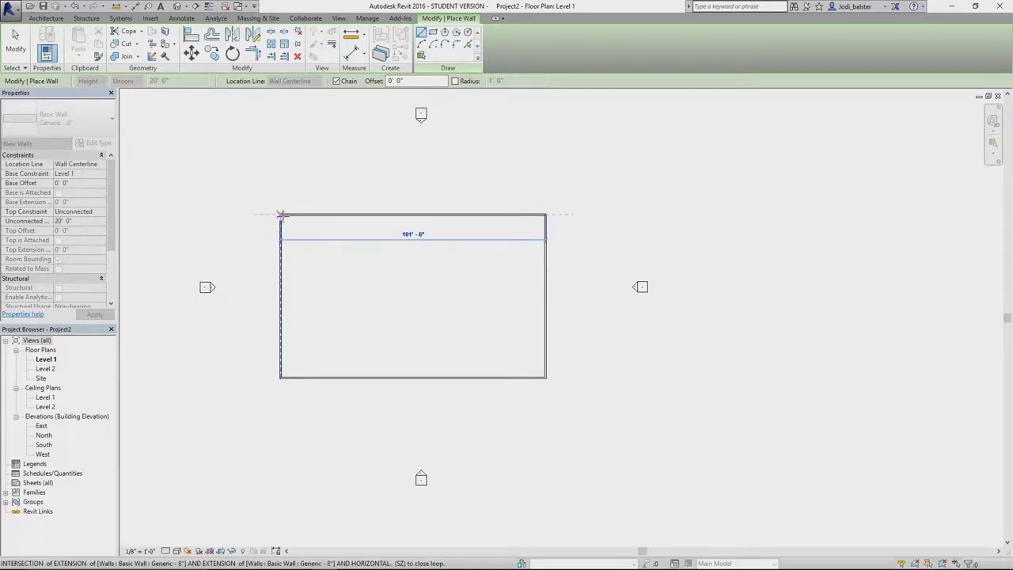
left_click(19, 44)
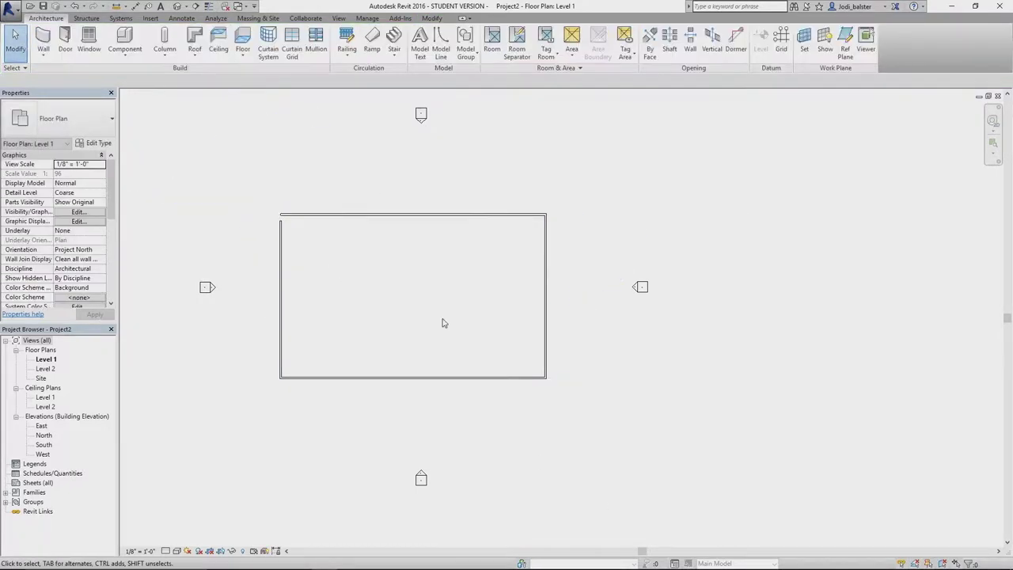
left_click(363, 217)
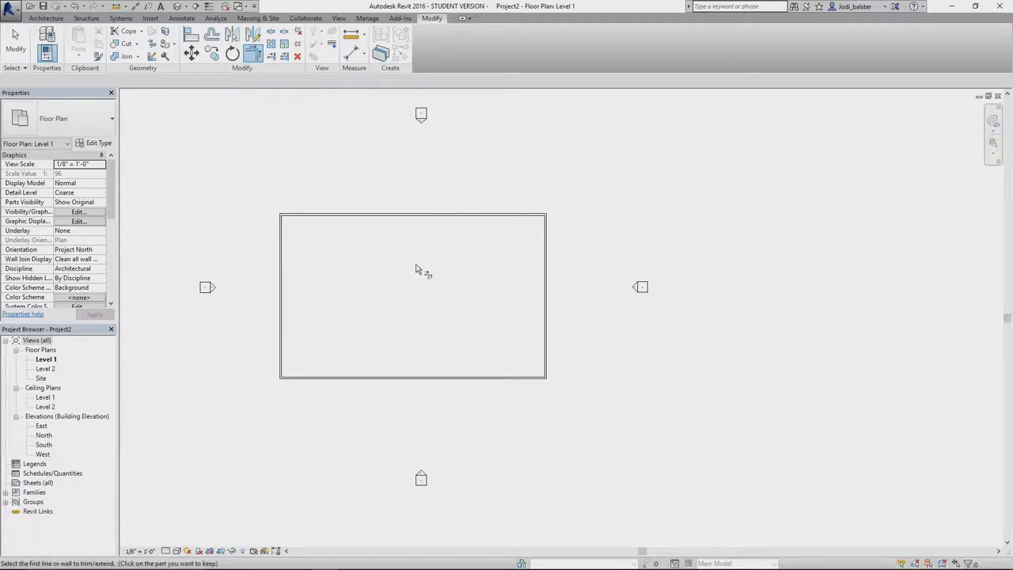
left_click(15, 40)
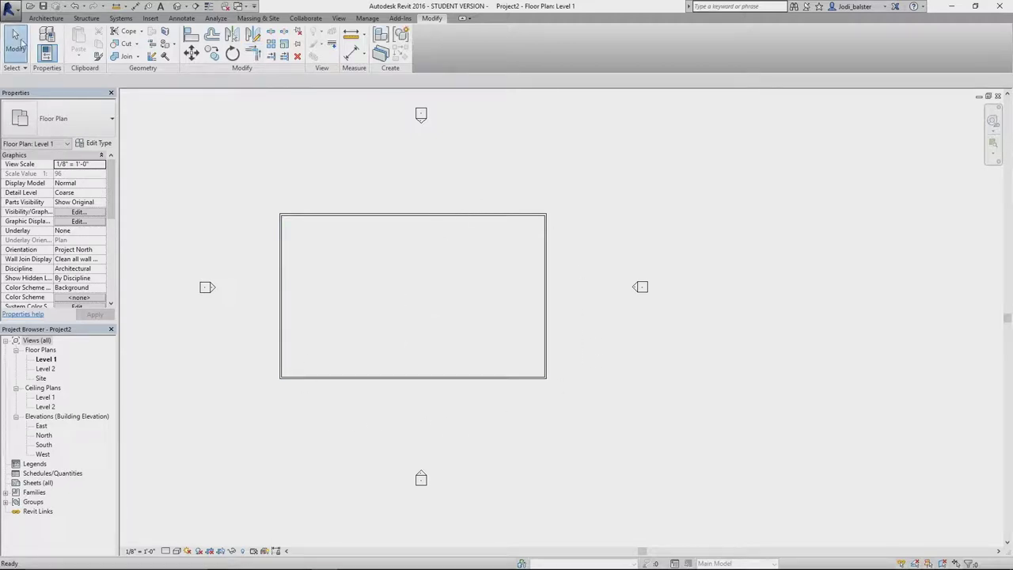
left_click(46, 18)
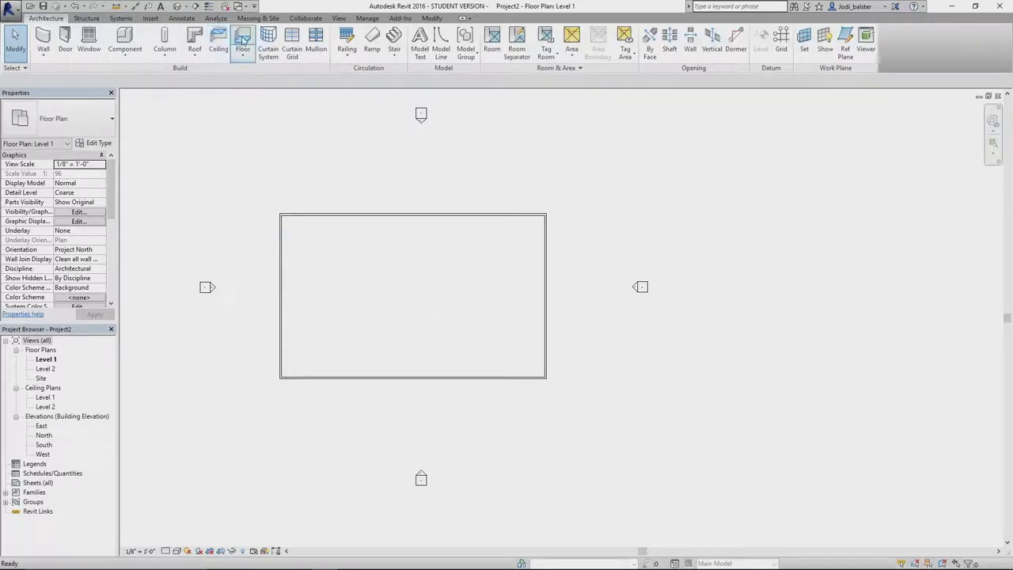
Step: Create a Generic 12" floor by picking the left, top, right and bottom walls as its boundary
left_click(243, 40)
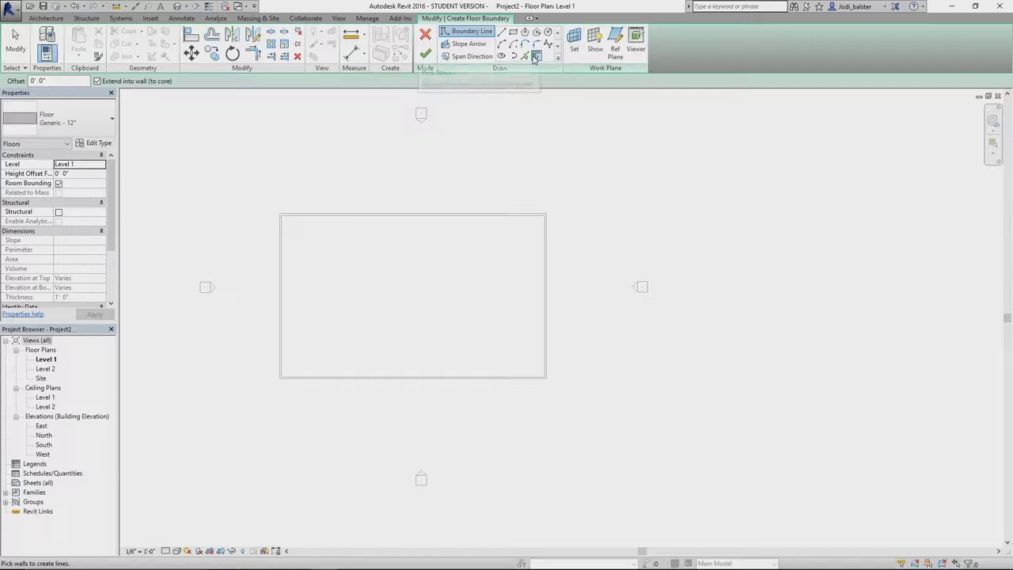
left_click(280, 308)
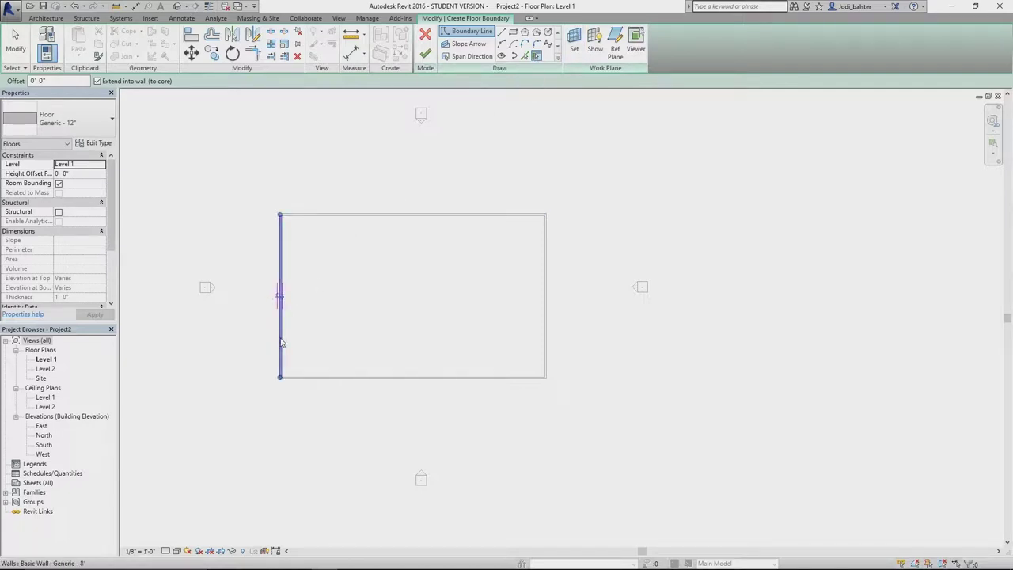
left_click(409, 215)
left_click(547, 321)
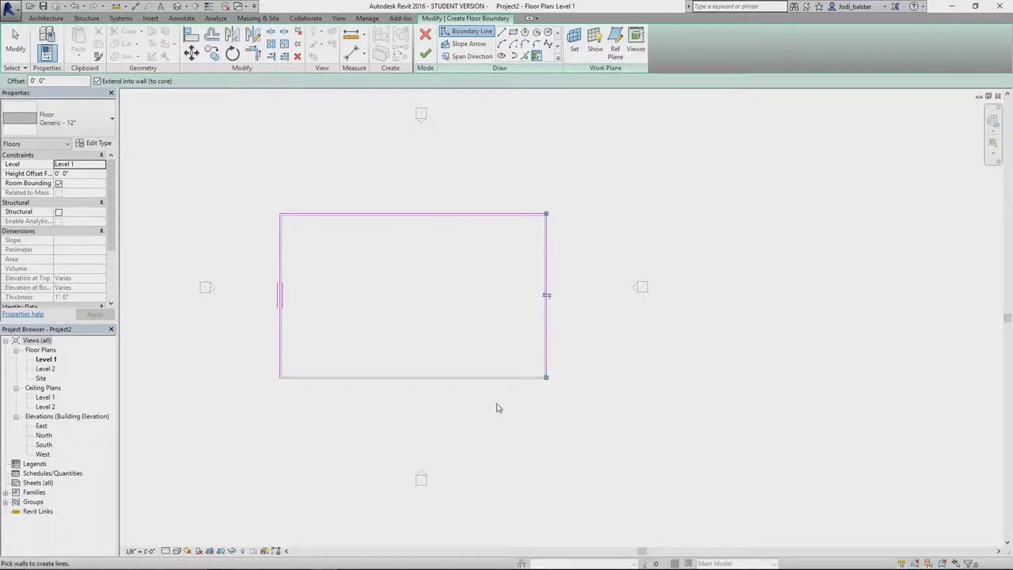
left_click(499, 385)
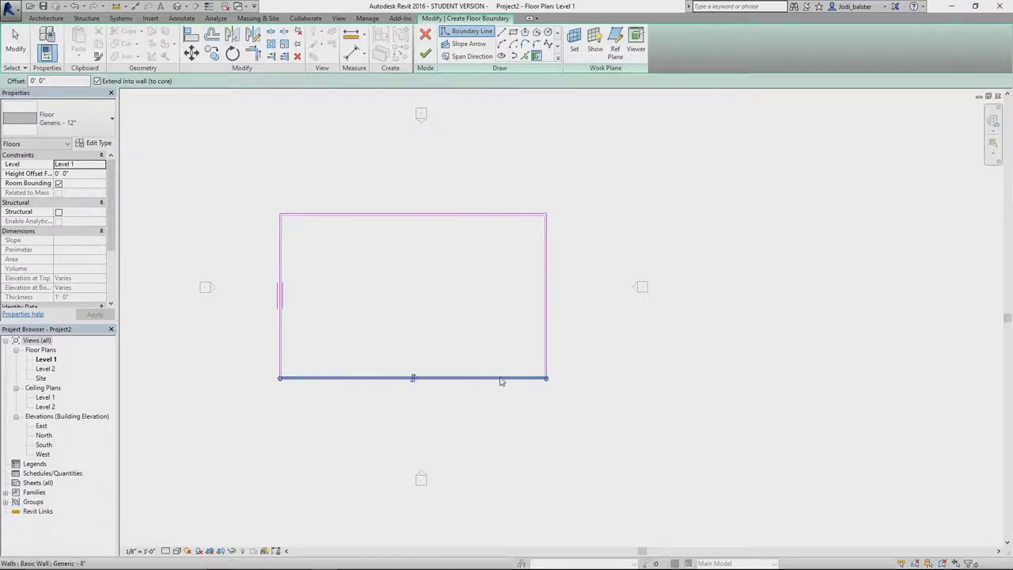
left_click(413, 378)
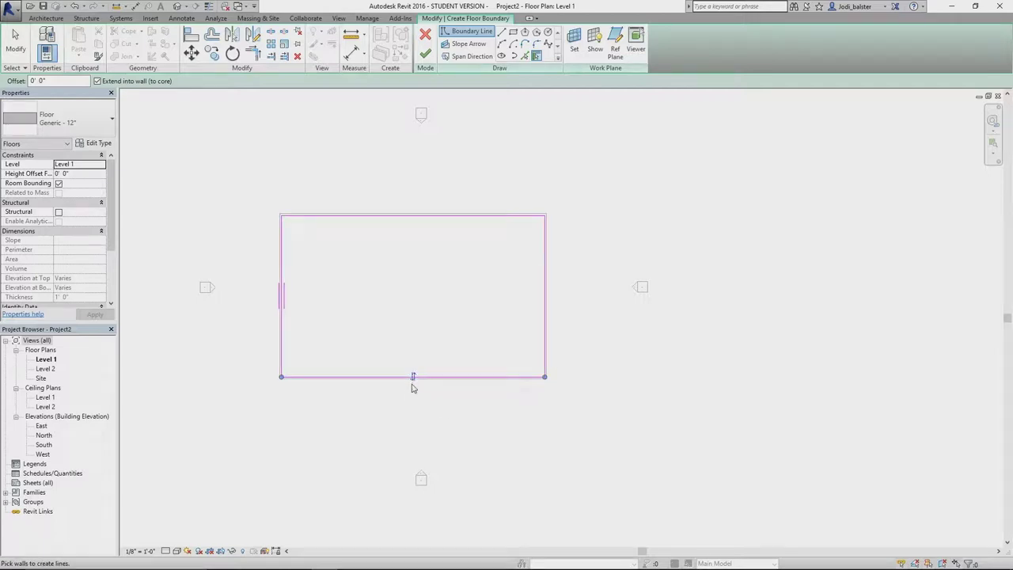
left_click(412, 378)
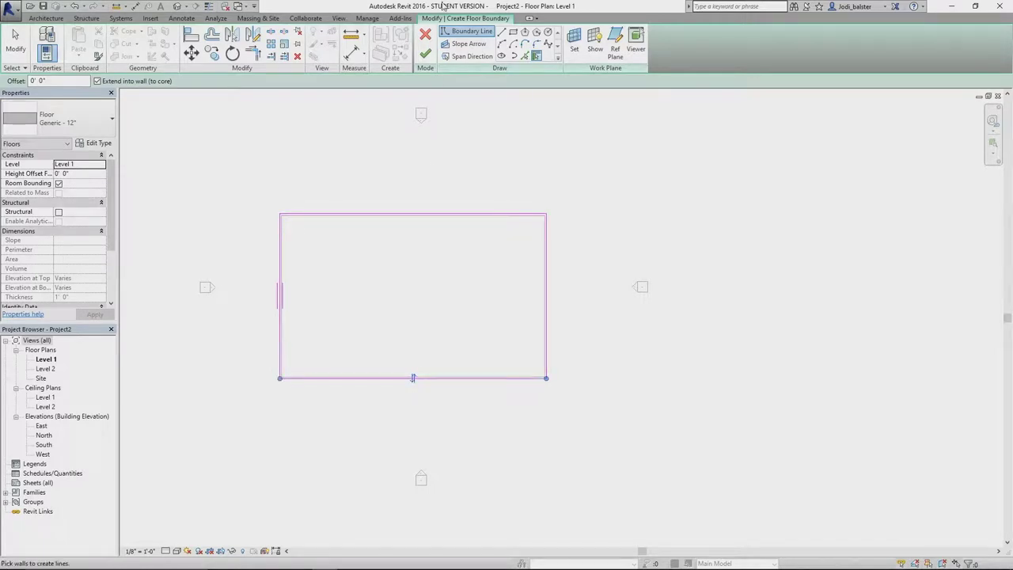
left_click(426, 56)
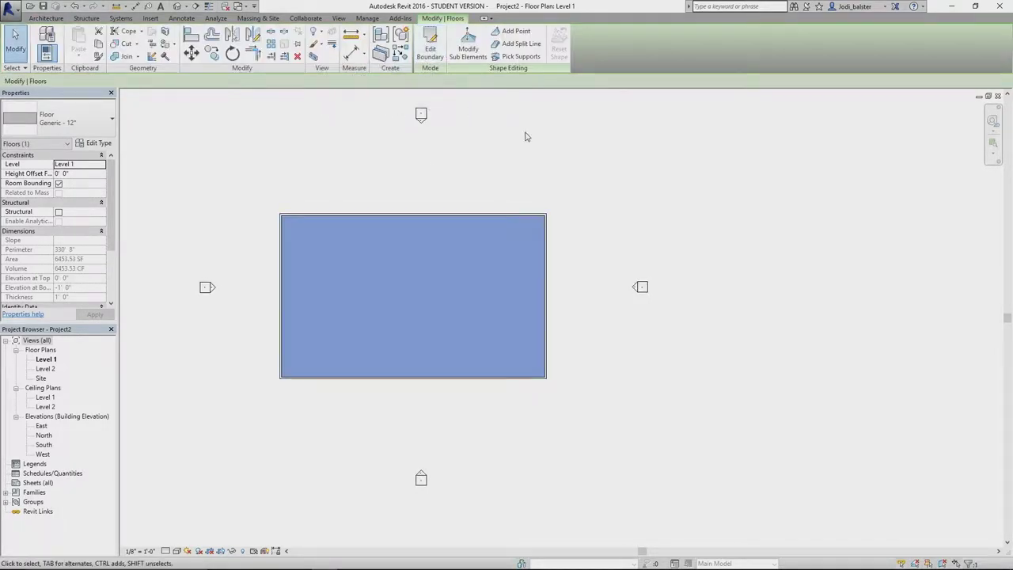
left_click(525, 137)
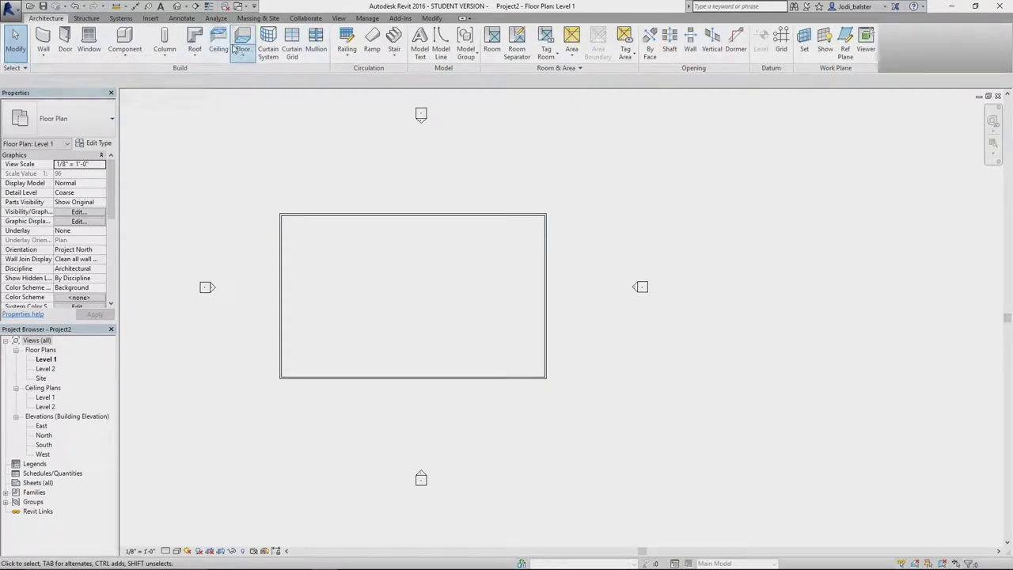
Step: Create a 9"/12" hip roof on Level 2 from all four walls and attach the walls to it
left_click(195, 37)
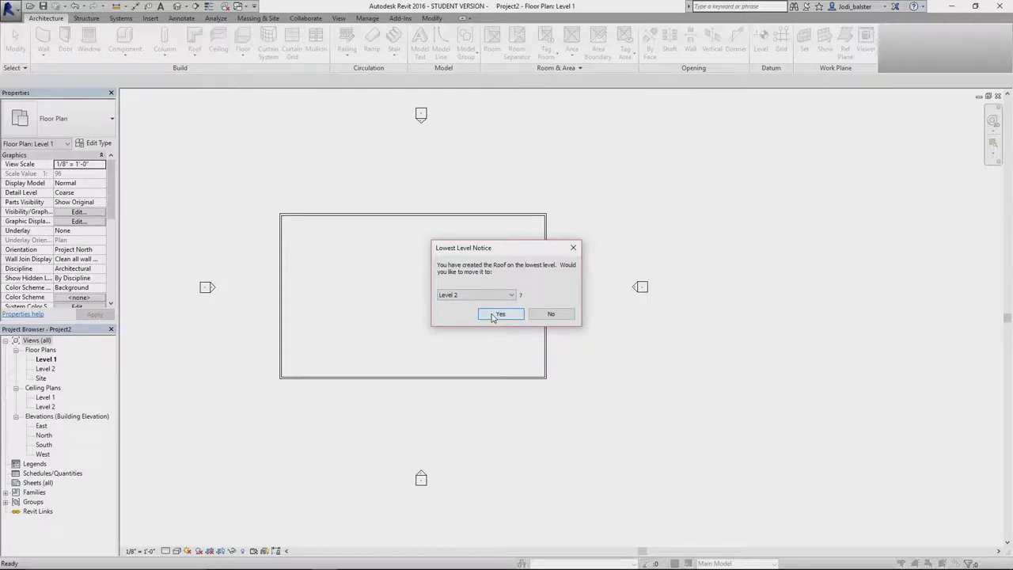
left_click(494, 315)
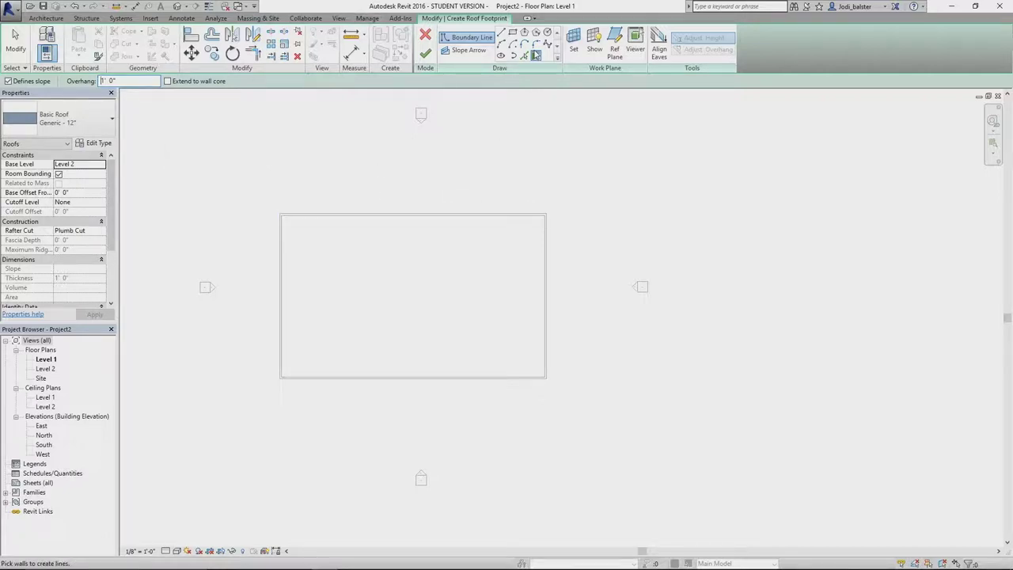
left_click(391, 214)
left_click(279, 265)
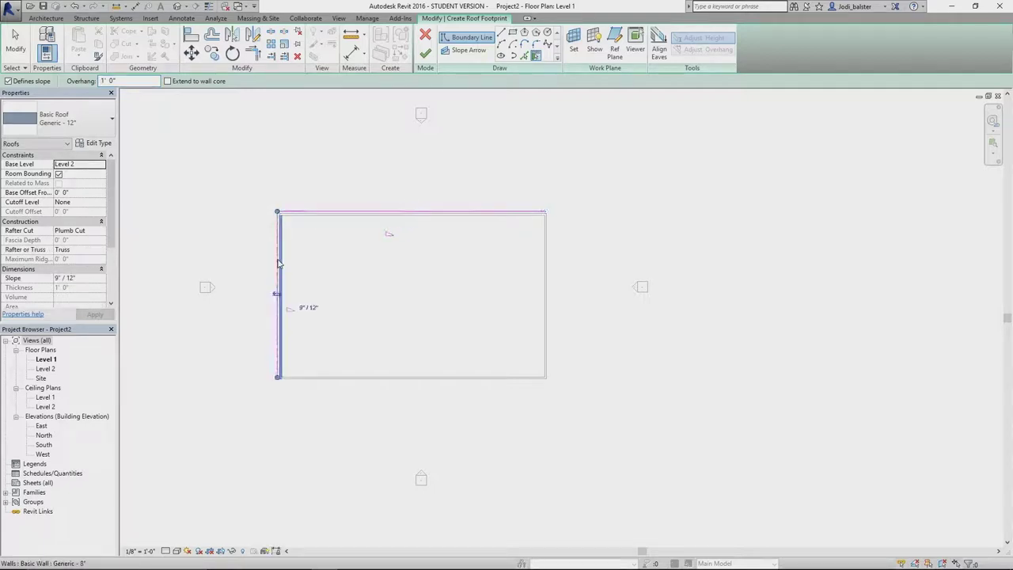
left_click(345, 379)
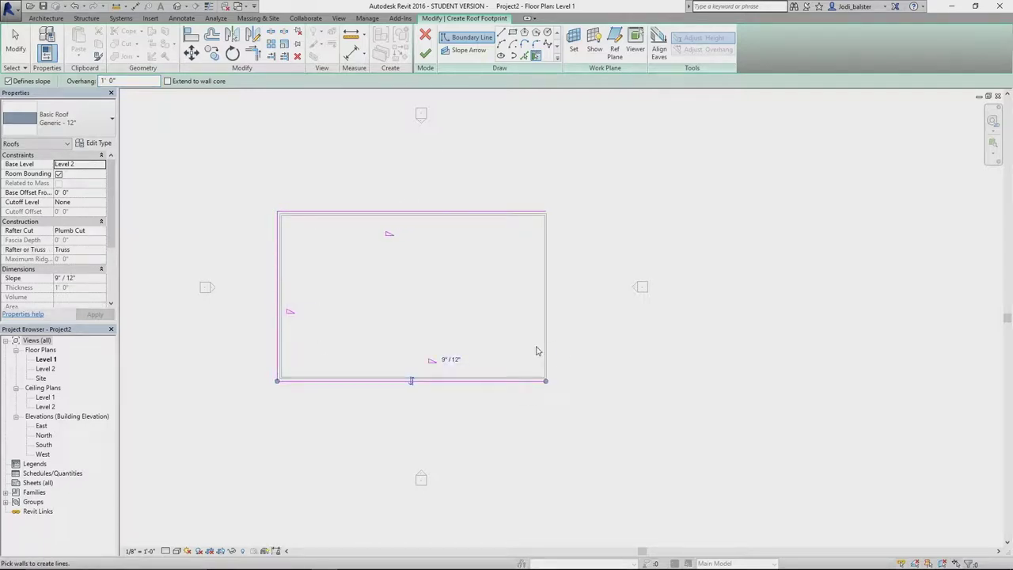
left_click(546, 349)
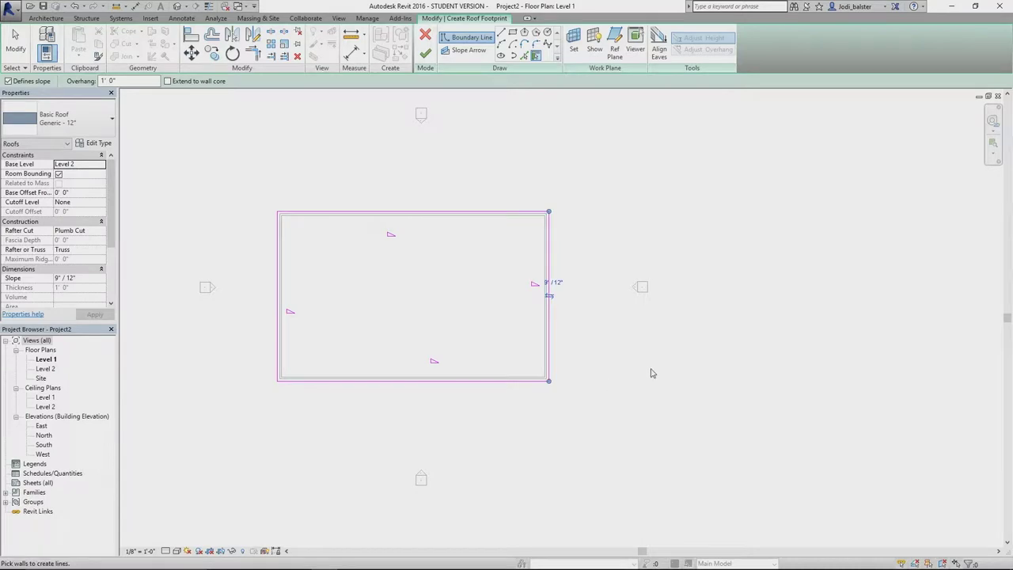
left_click(425, 53)
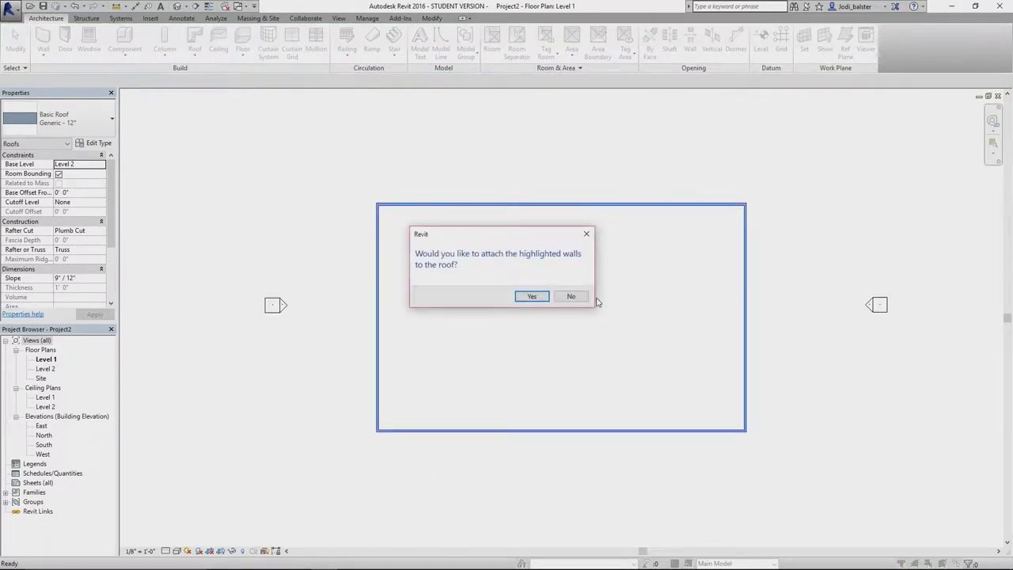
left_click(532, 297)
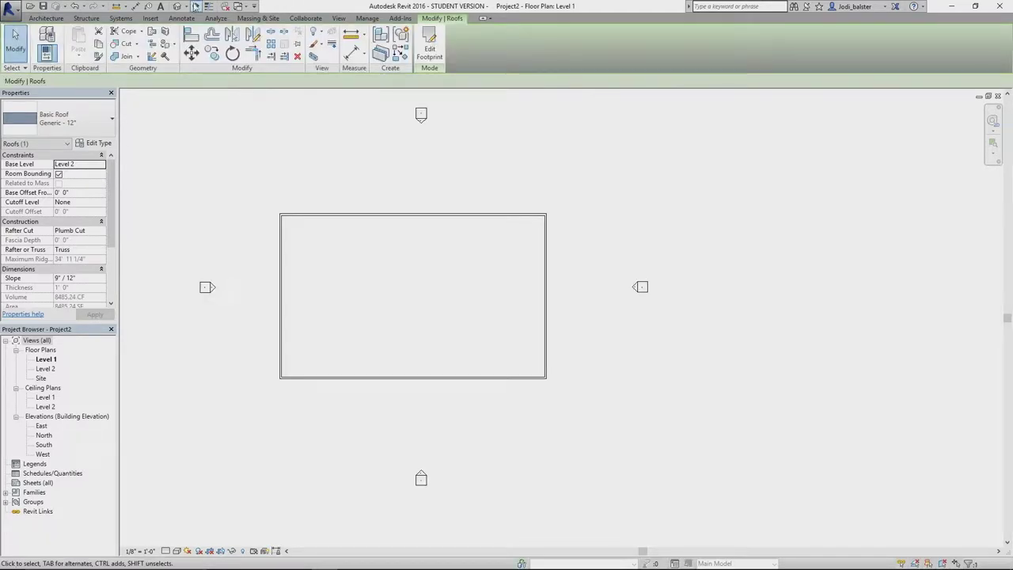
Step: Inspect the hip roof in the default 3D view, then reopen the Level 1 plan
left_click(180, 6)
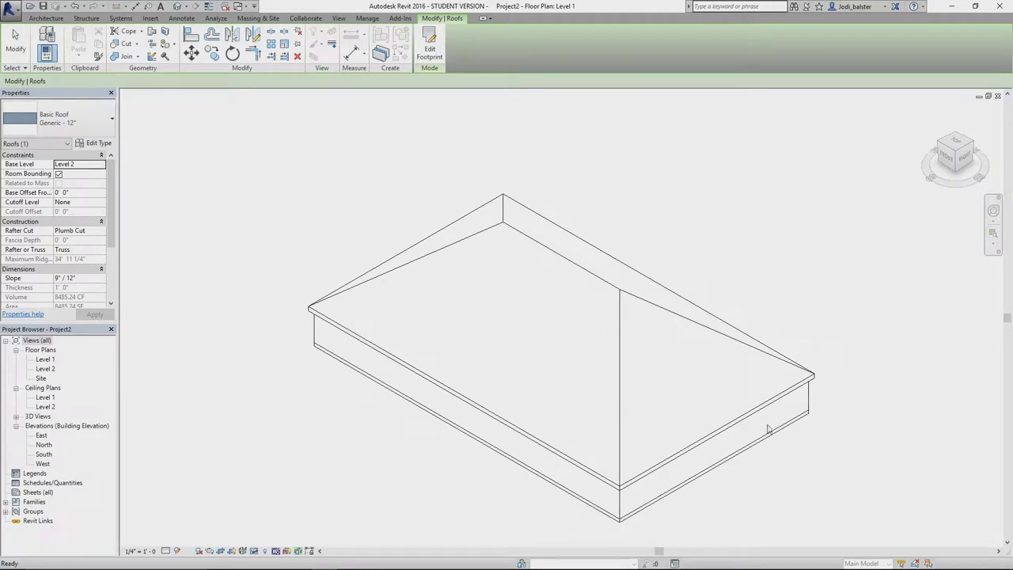
key("Escape")
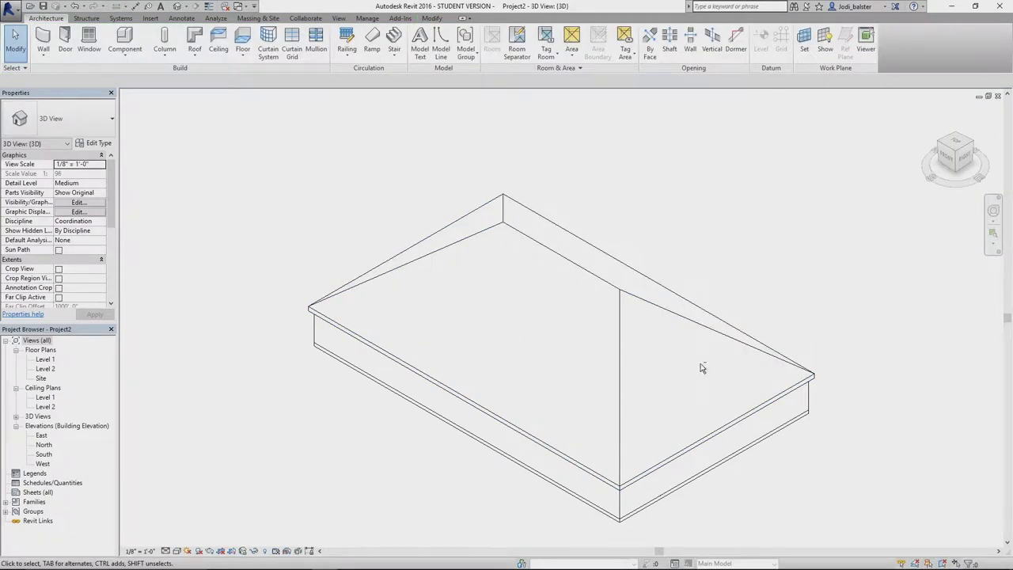
middle_click_drag(701, 367, 446, 271, "shift")
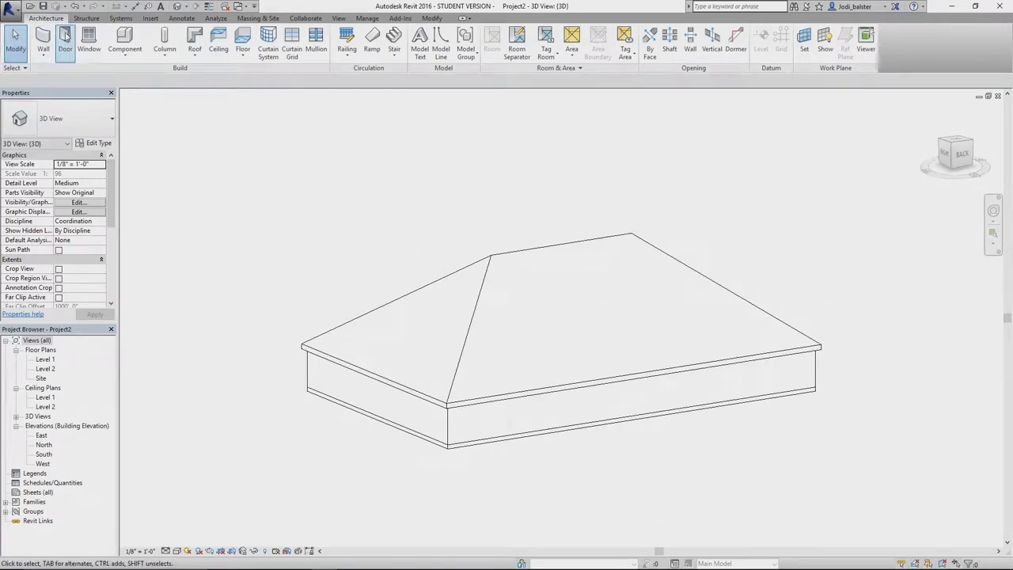
double_click(48, 360)
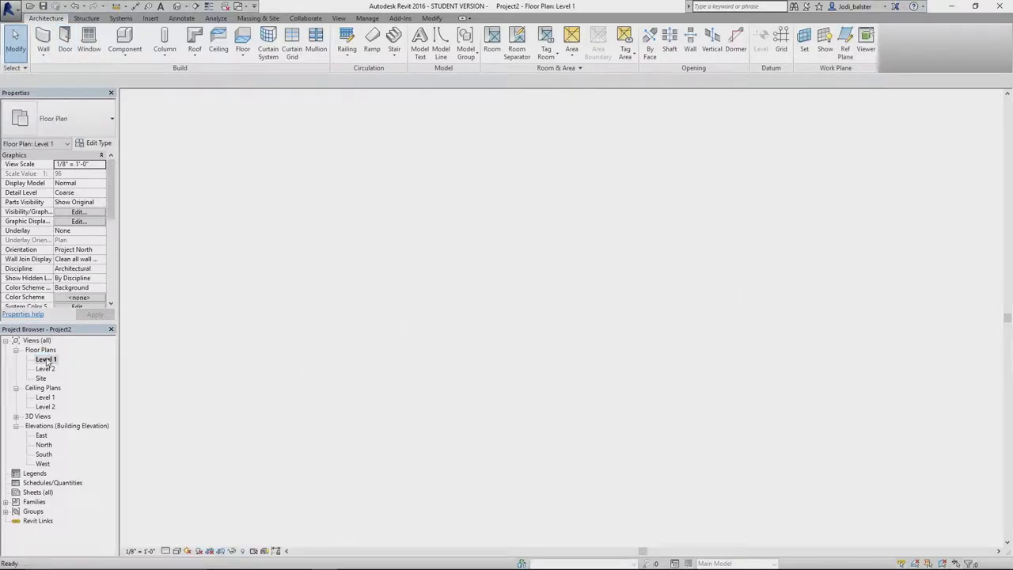
Step: Place a door in the bottom wall and a window on each of the four walls
left_click(65, 40)
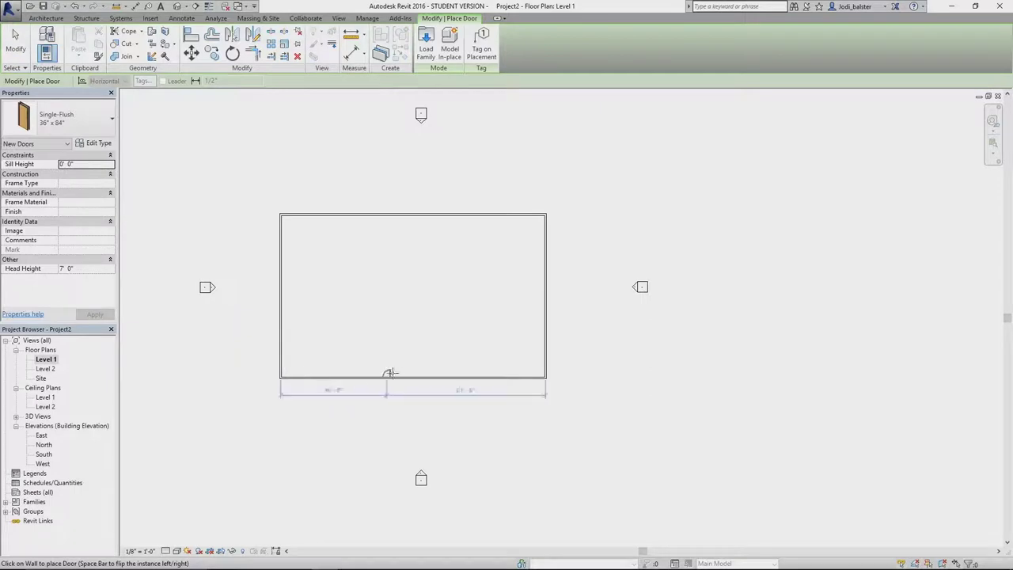
left_click(406, 383)
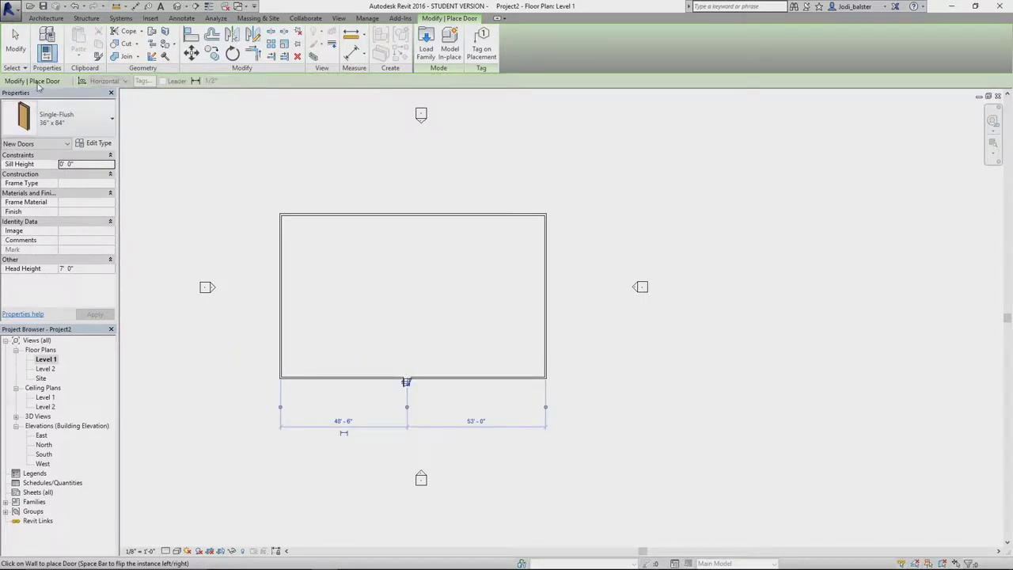
left_click(54, 20)
left_click(89, 39)
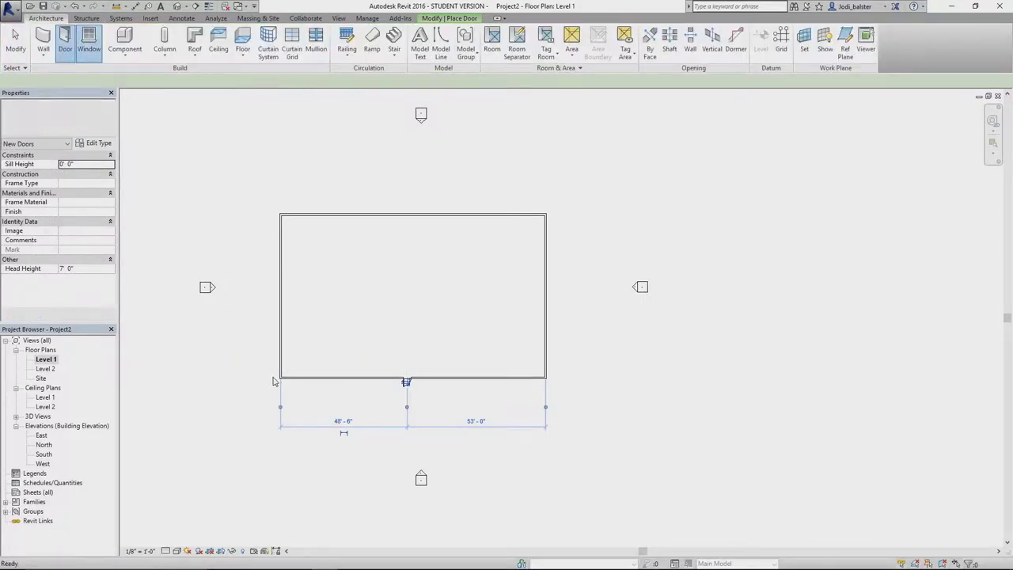
left_click(491, 378)
left_click(547, 336)
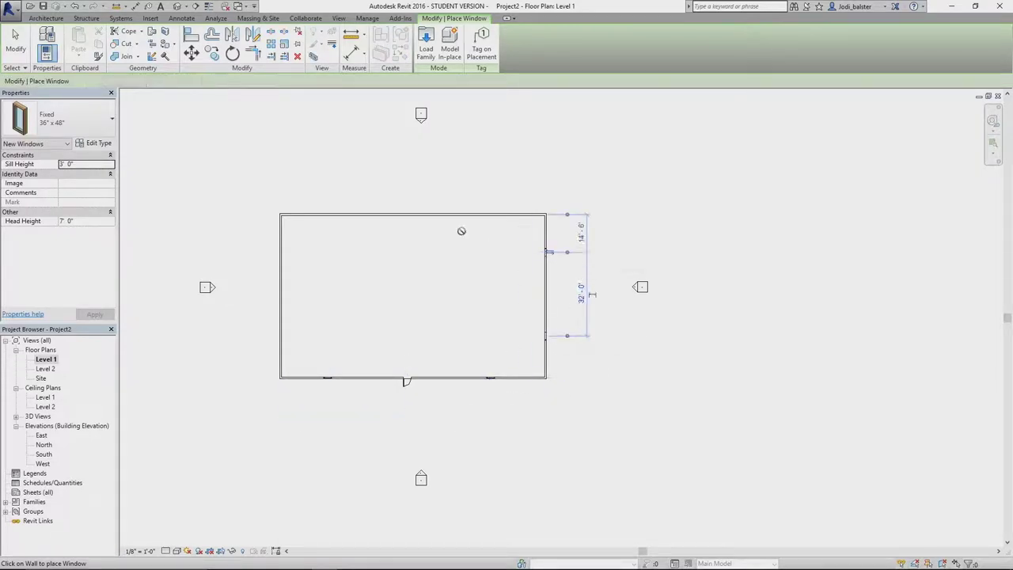
left_click(333, 214)
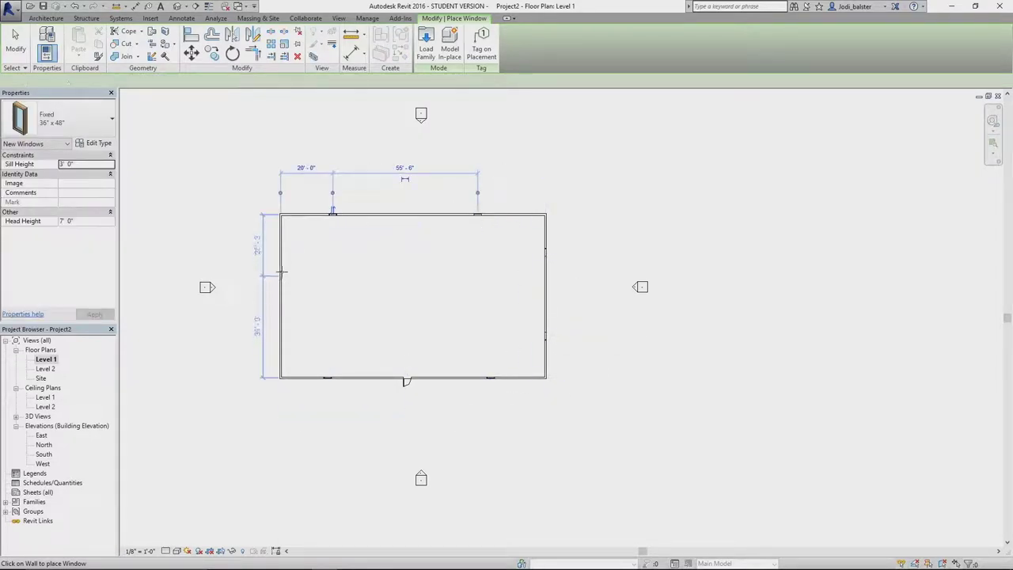
left_click(283, 342)
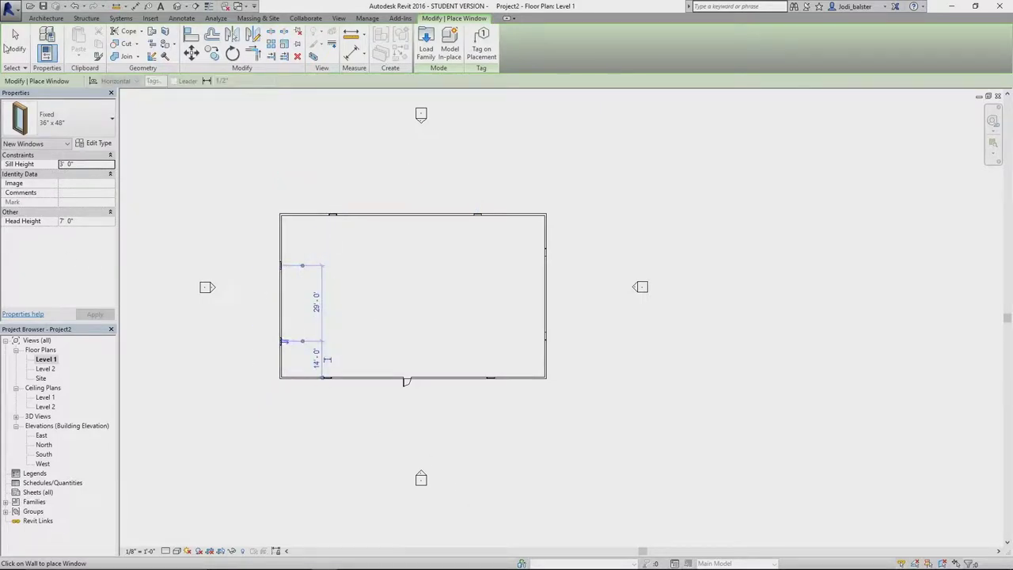
left_click(16, 44)
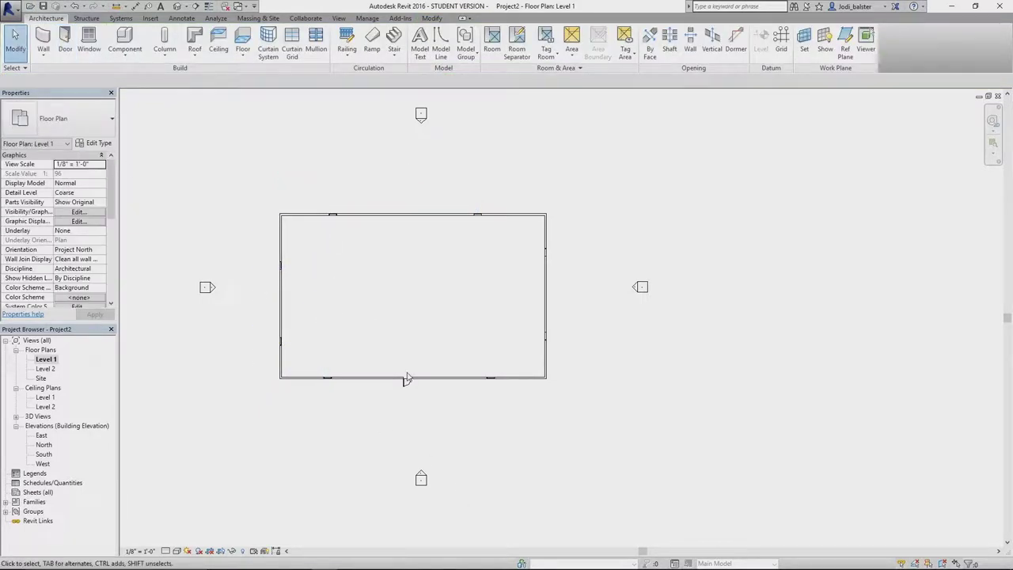
Step: Check the openings in 3D, then return to the Level 1 plan and select the bottom wall
left_click(178, 6)
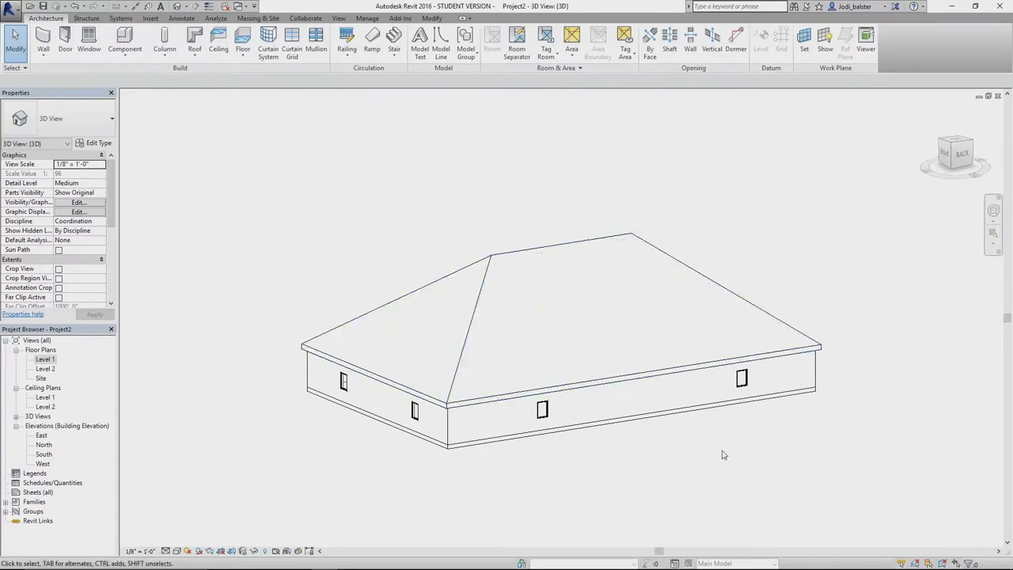
middle_click_drag(316, 410, 661, 402, "shift")
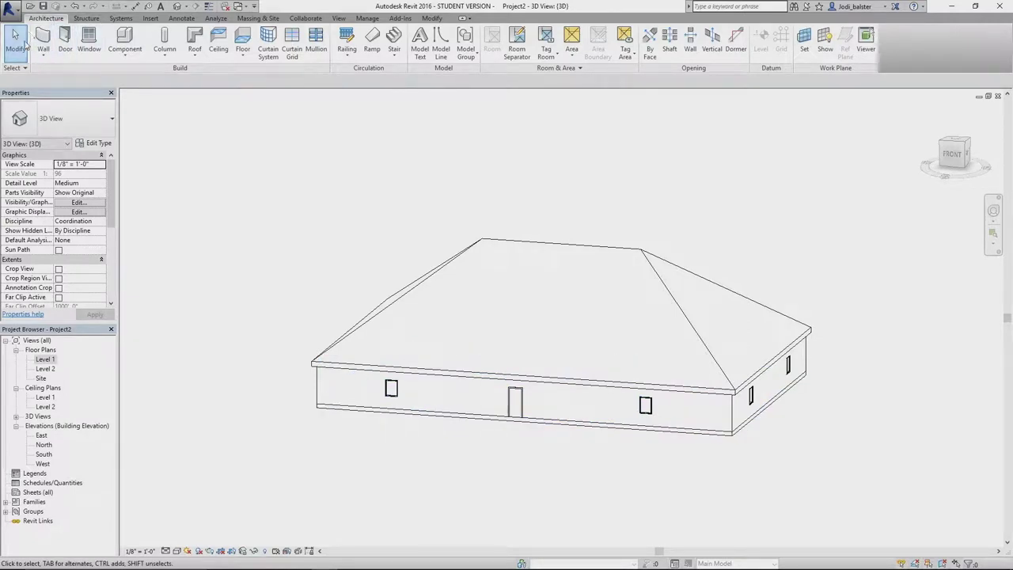
left_click(24, 40)
left_click(54, 360)
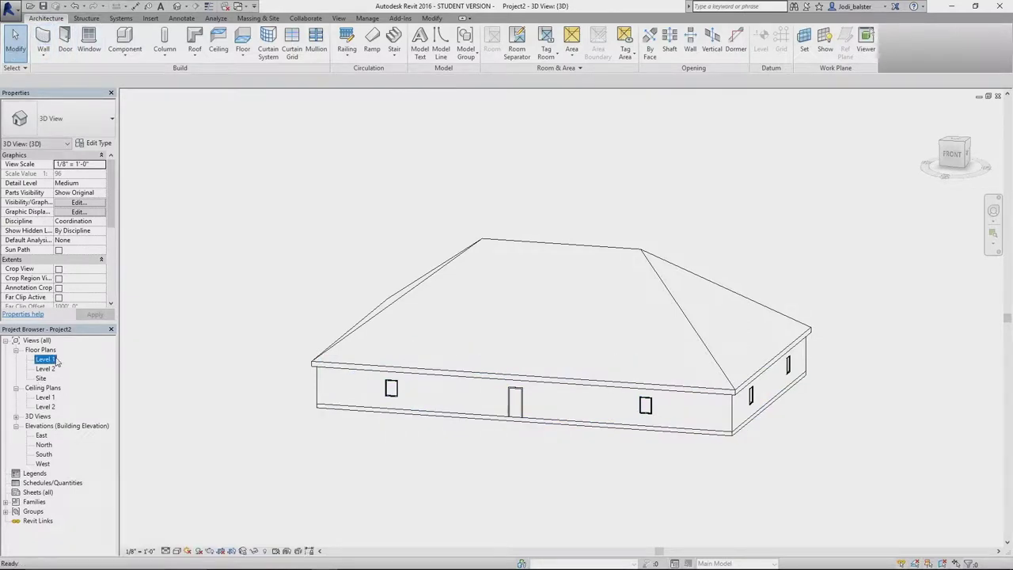
double_click(45, 361)
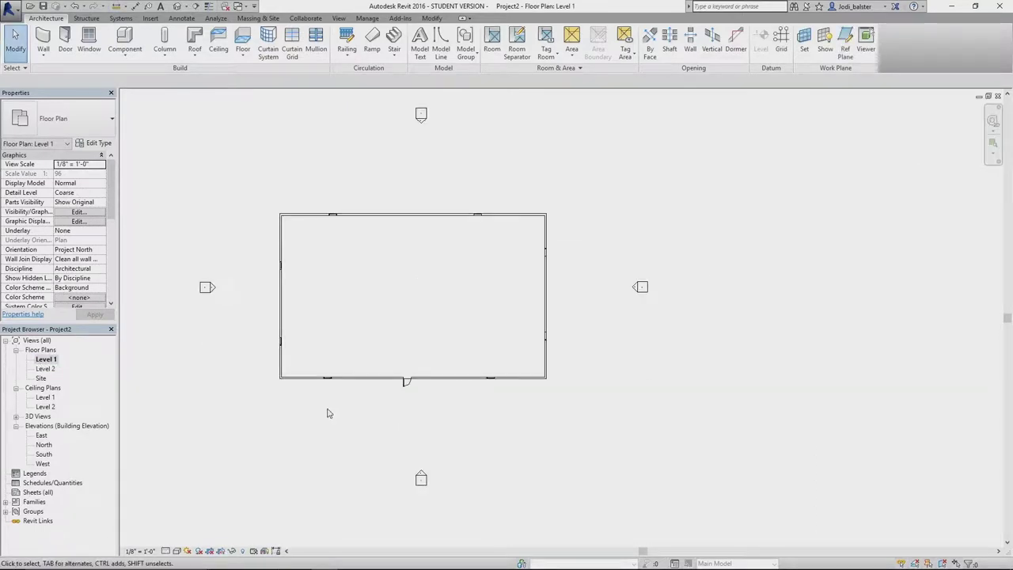
left_click(391, 378)
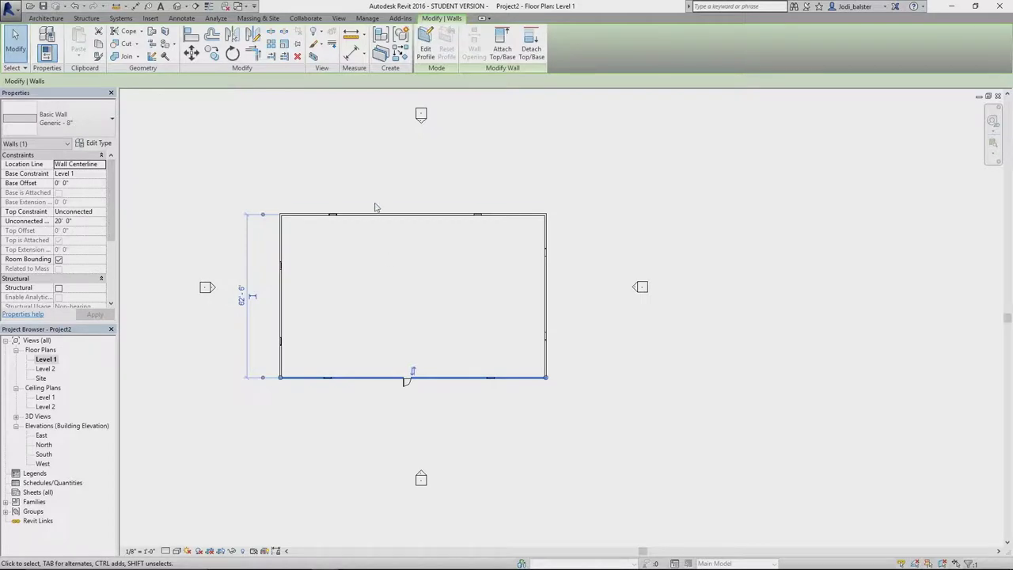
Step: Deselect the wall, start the Wall tool and browse the wall types in the Type Selector
left_click(340, 266)
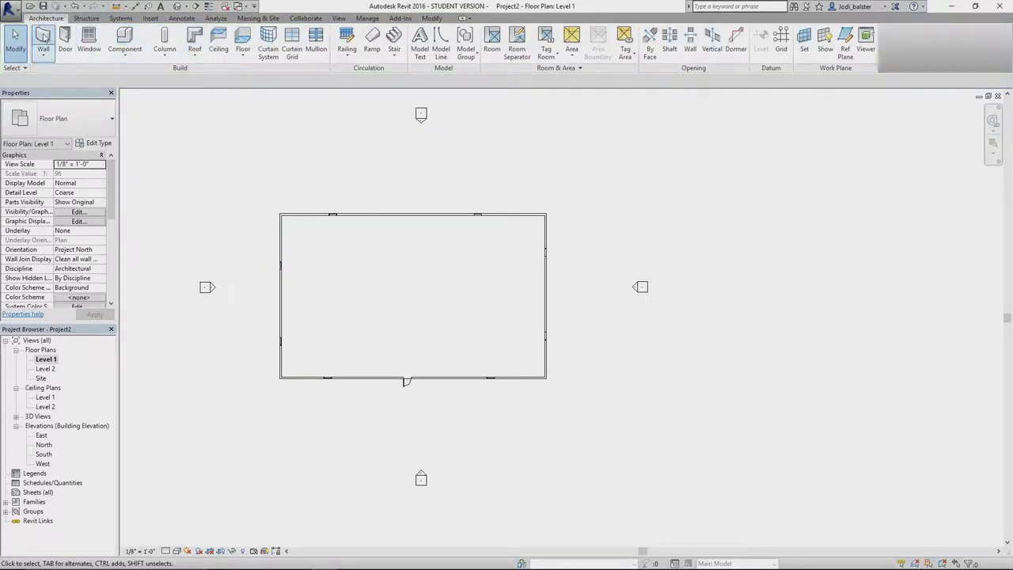
left_click(44, 38)
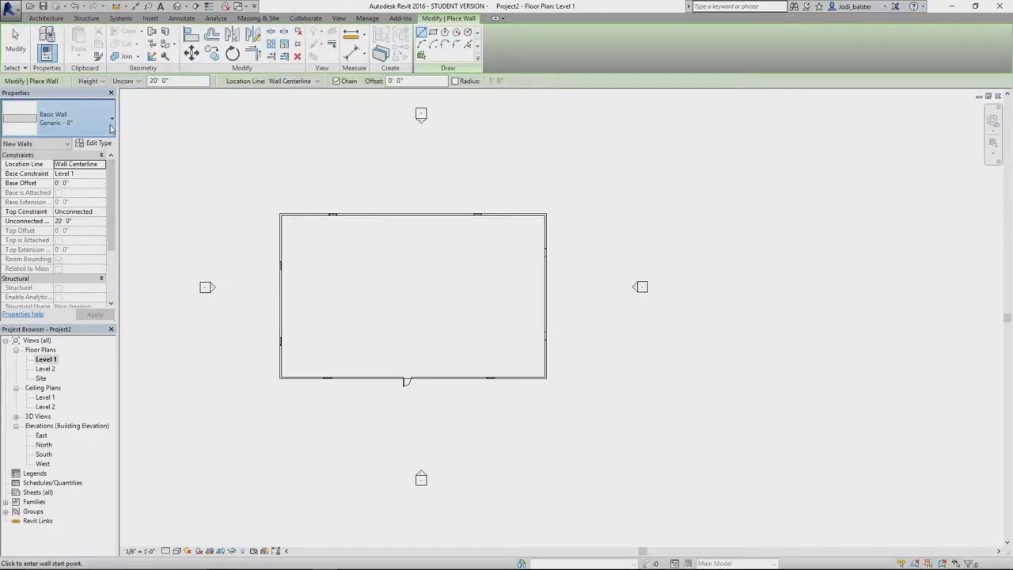
left_click(111, 128)
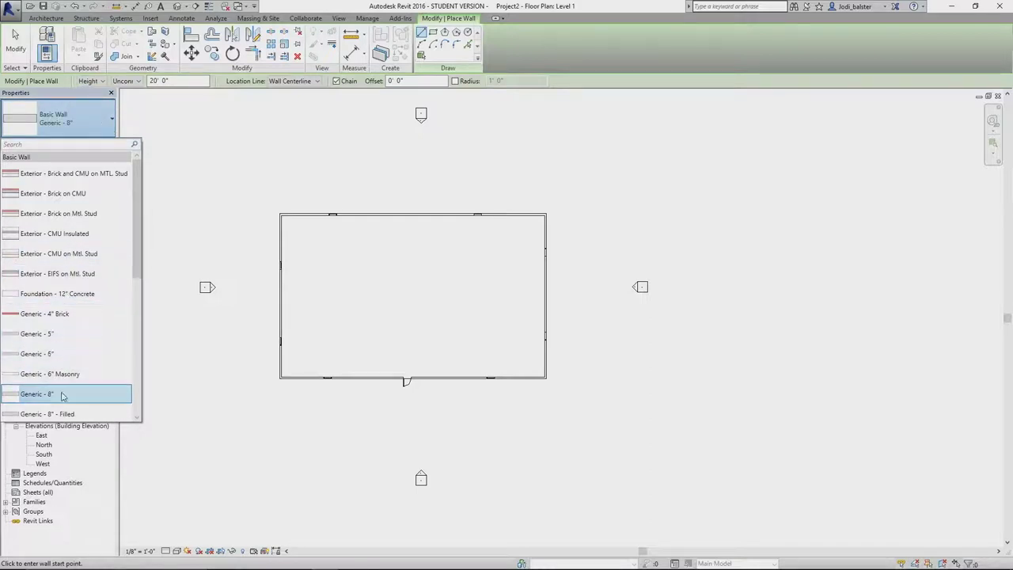
scroll(84, 373, "down", 2)
scroll(83, 373, "down", 2)
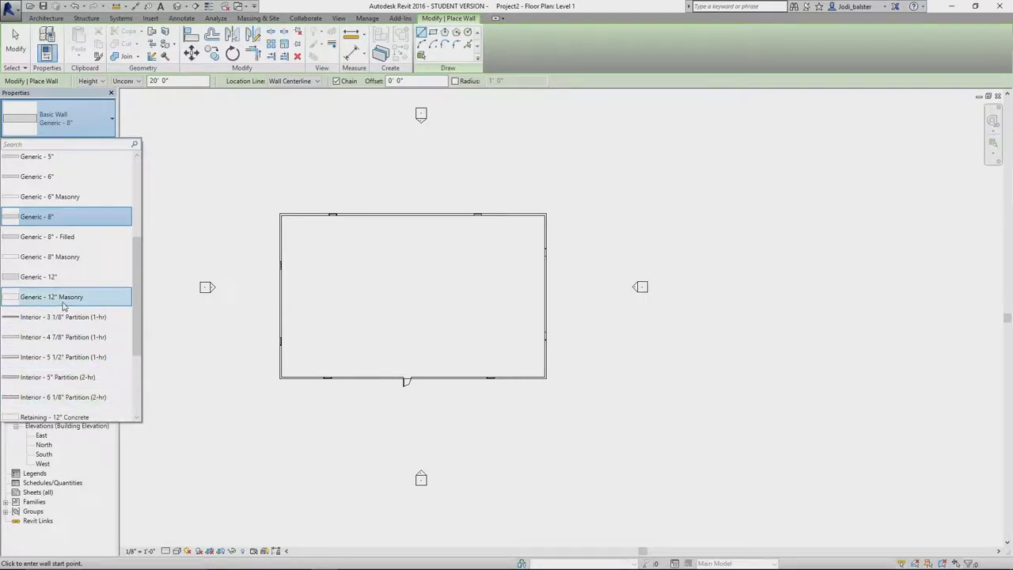
scroll(63, 307, "down", 2)
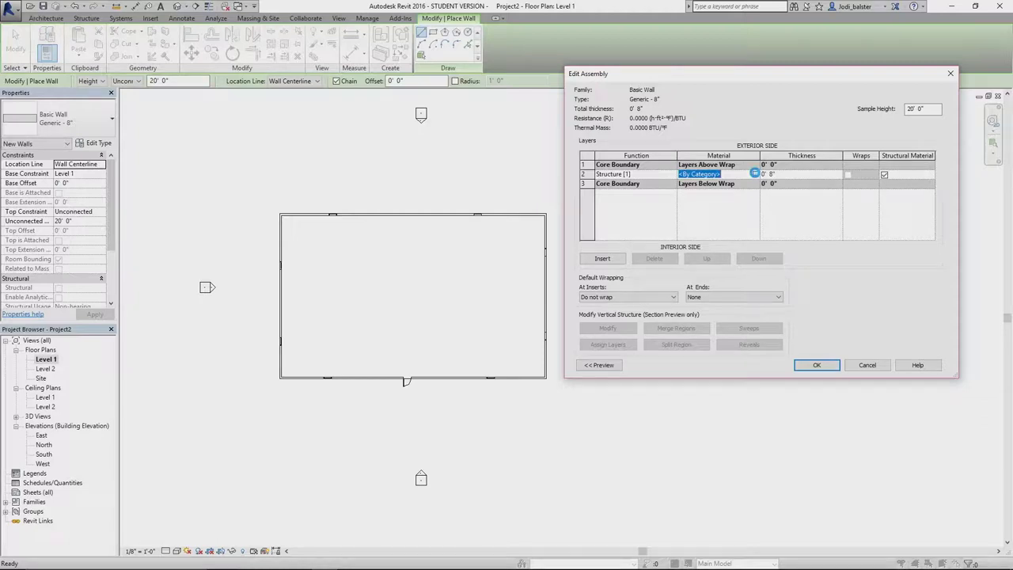
Step: Assign Acoustic Ceiling Tile 24 x 24 to the Generic 8" structure layer and confirm all dialogs
left_click(756, 175)
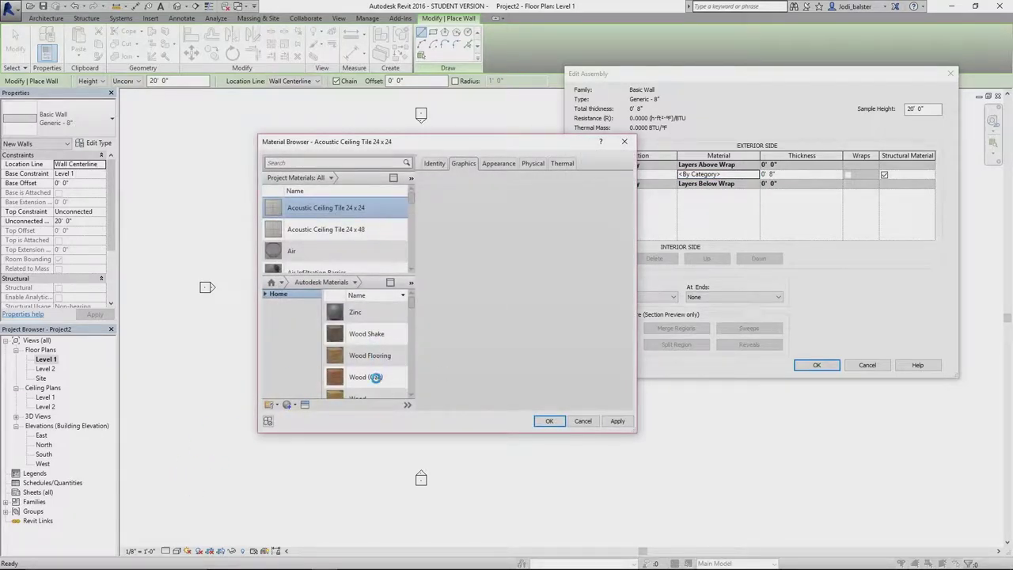
scroll(333, 238, "down", 1)
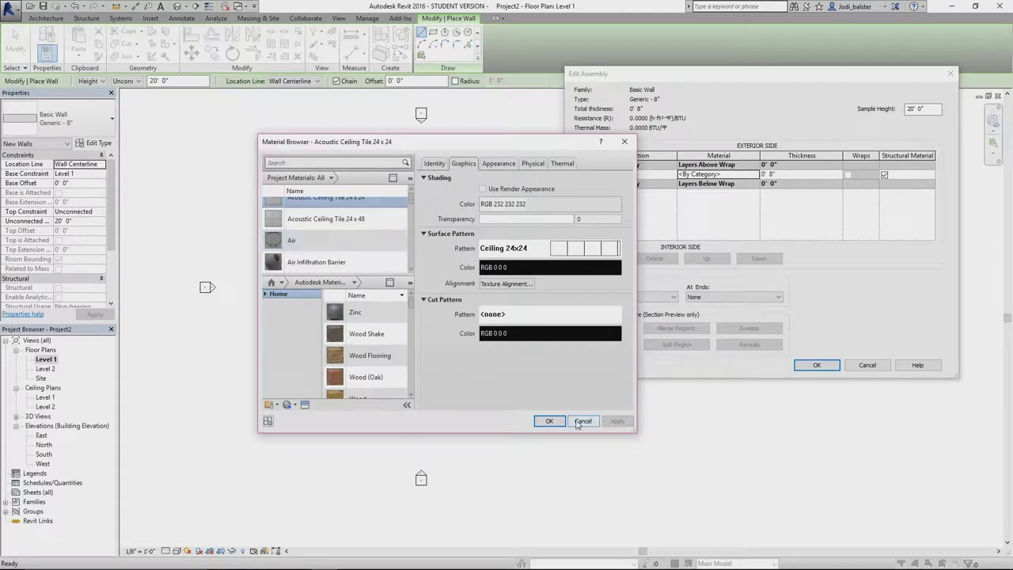
left_click(549, 421)
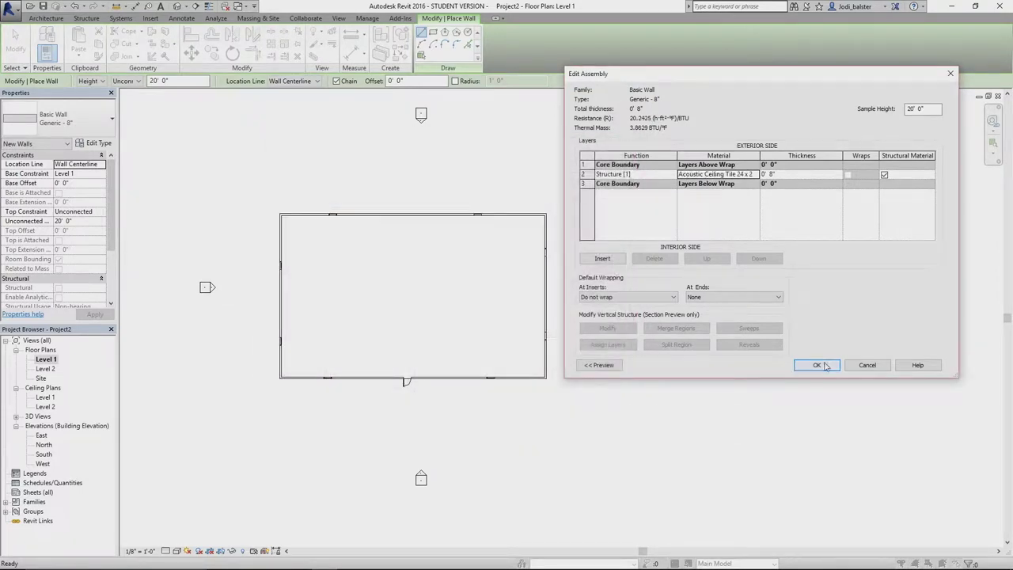
left_click(820, 365)
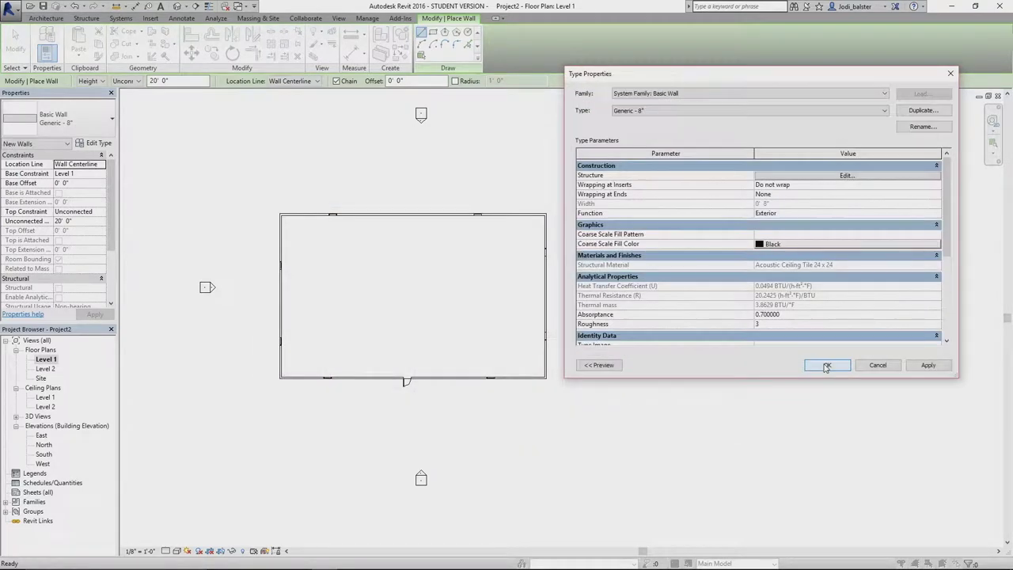
left_click(884, 369)
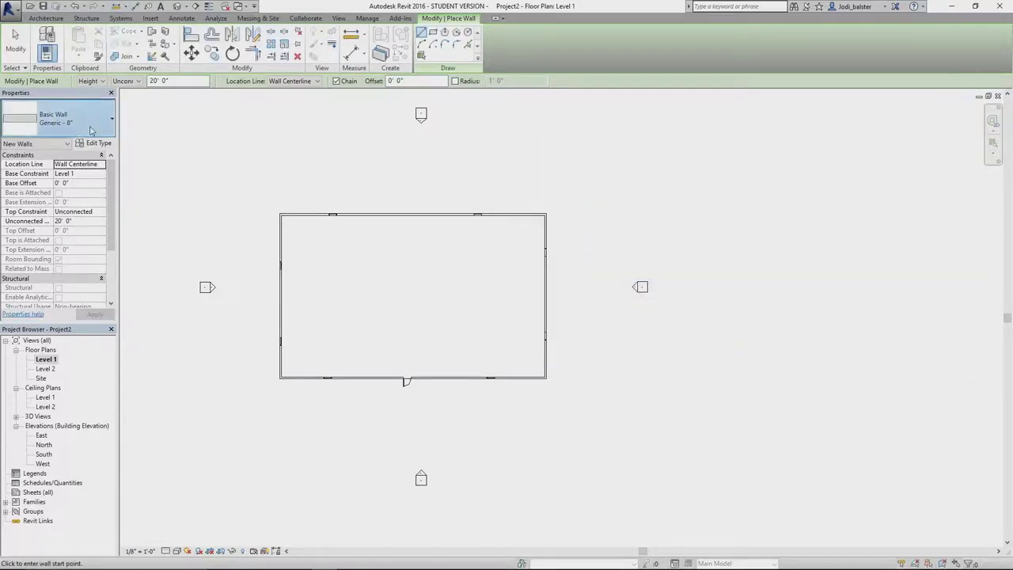
Step: Switch to Interior - 3 1/8" Partition (1-hr) walls and draw partitions dividing the left side of the plan
left_click(48, 125)
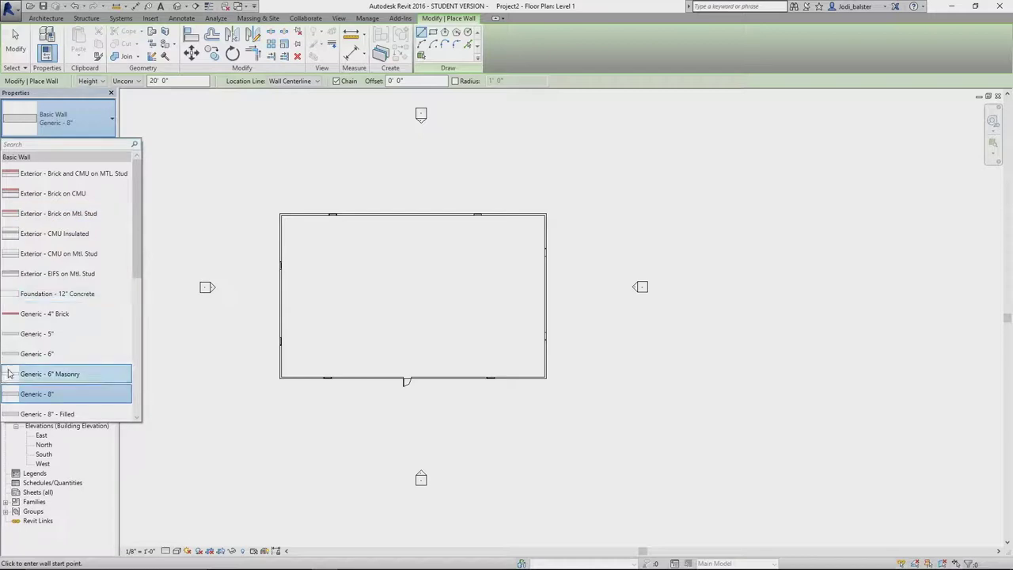
scroll(72, 310, "down", 4)
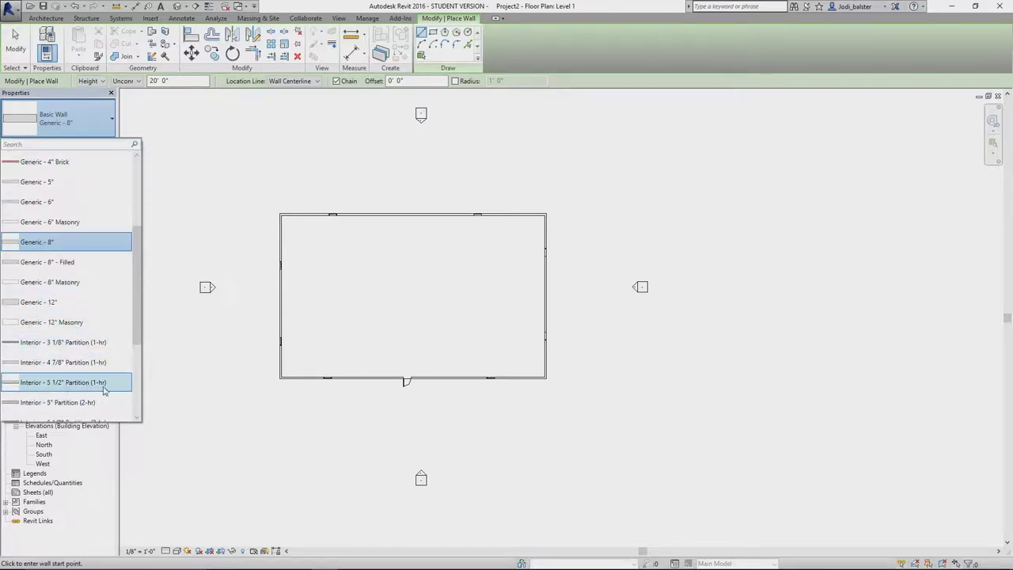
left_click(89, 345)
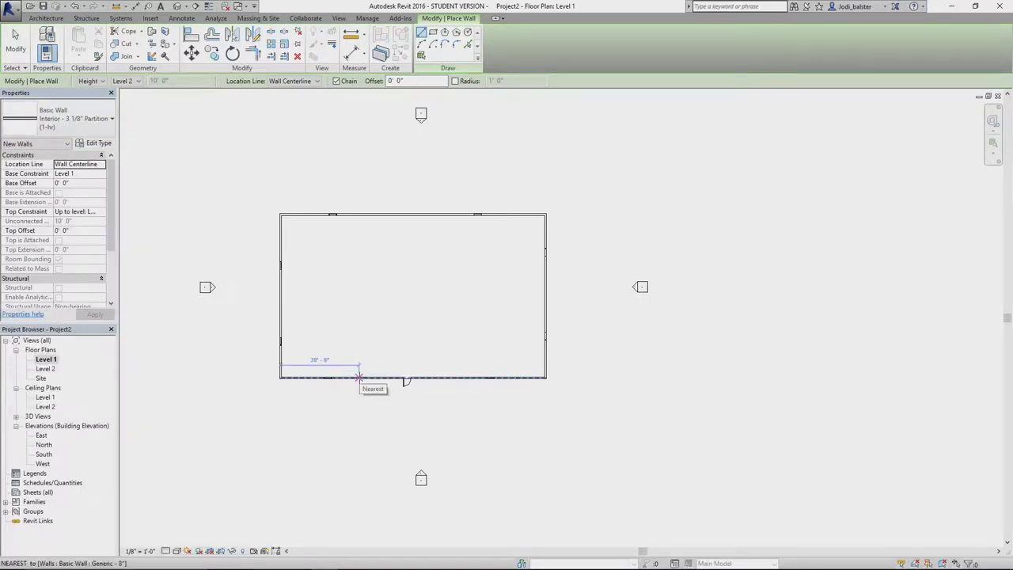
left_click(359, 377)
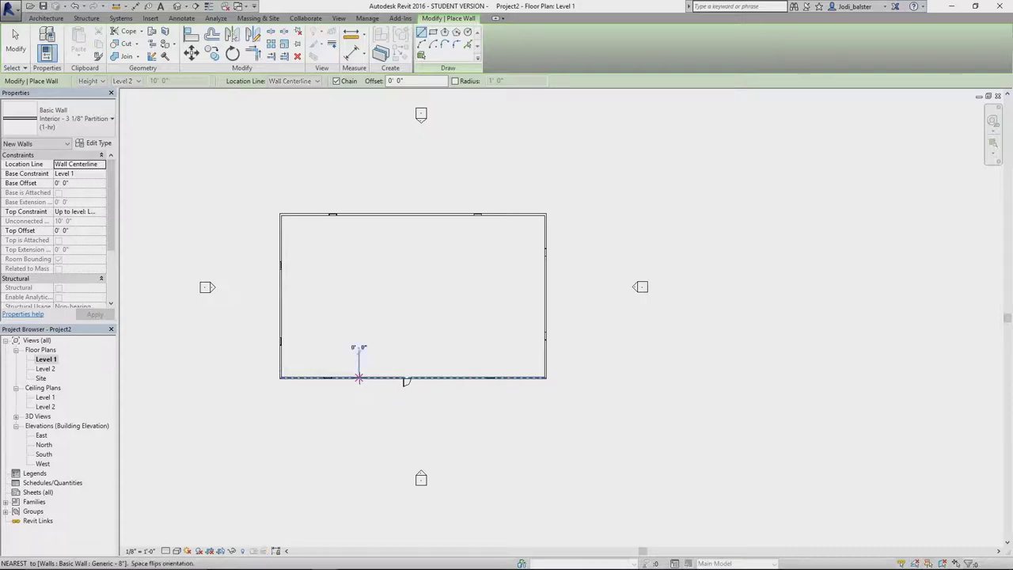
left_click(359, 320)
left_click(281, 321)
key("Escape")
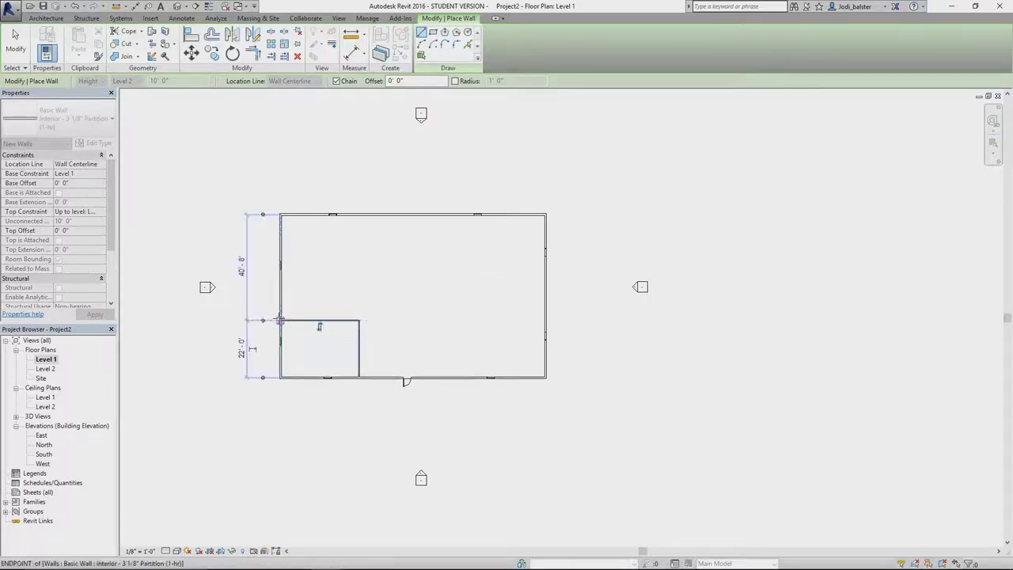
left_click(358, 321)
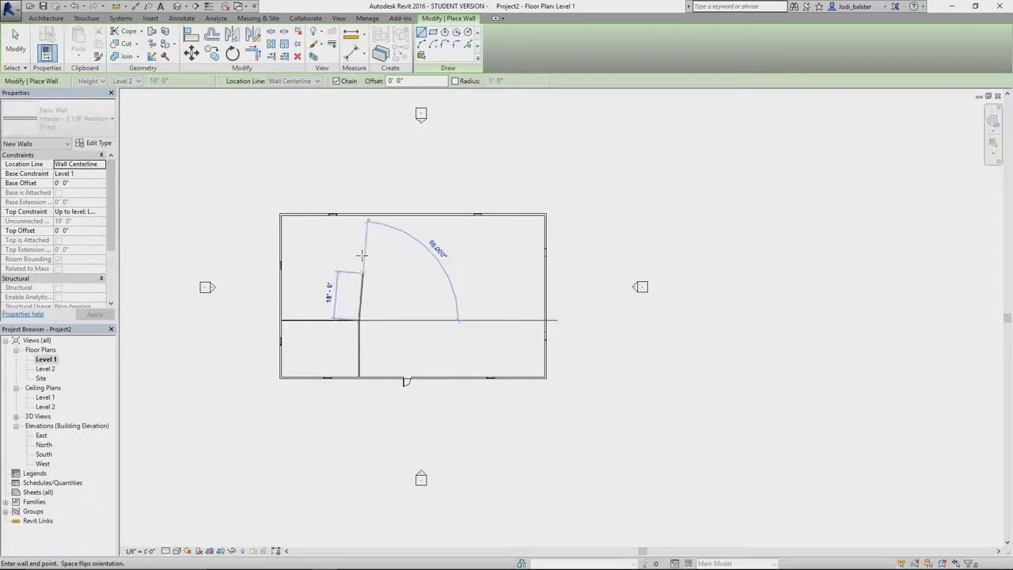
left_click(359, 214)
key("Escape")
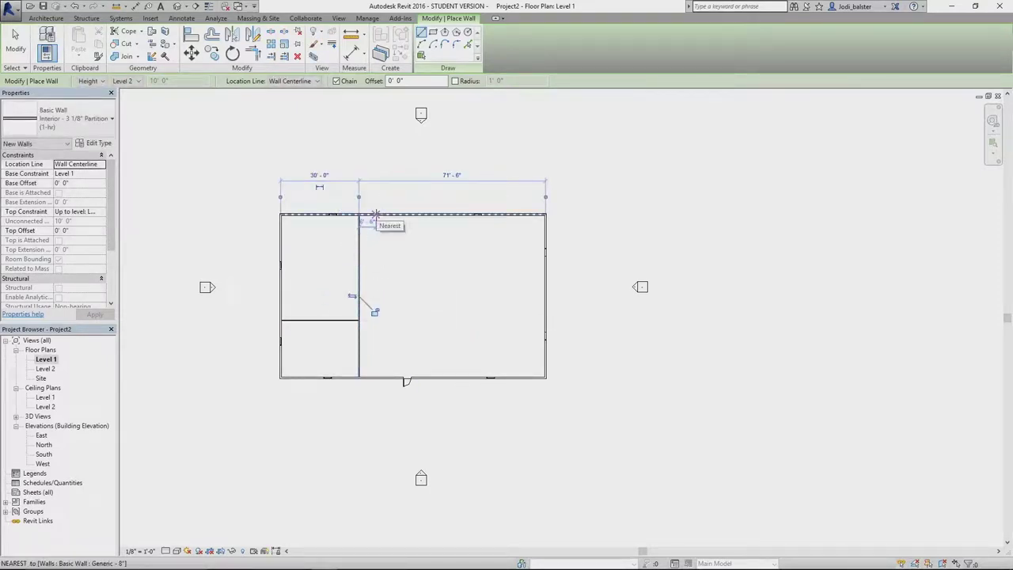
Step: Draw a 20' partition from the top wall and close the 30'-0" room back to it
left_click(375, 214)
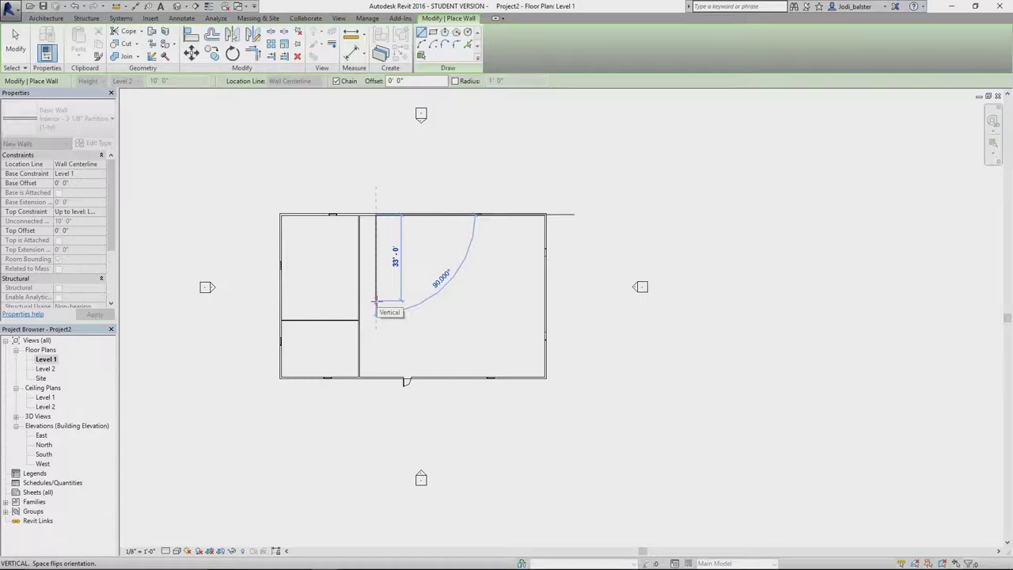
key("Return")
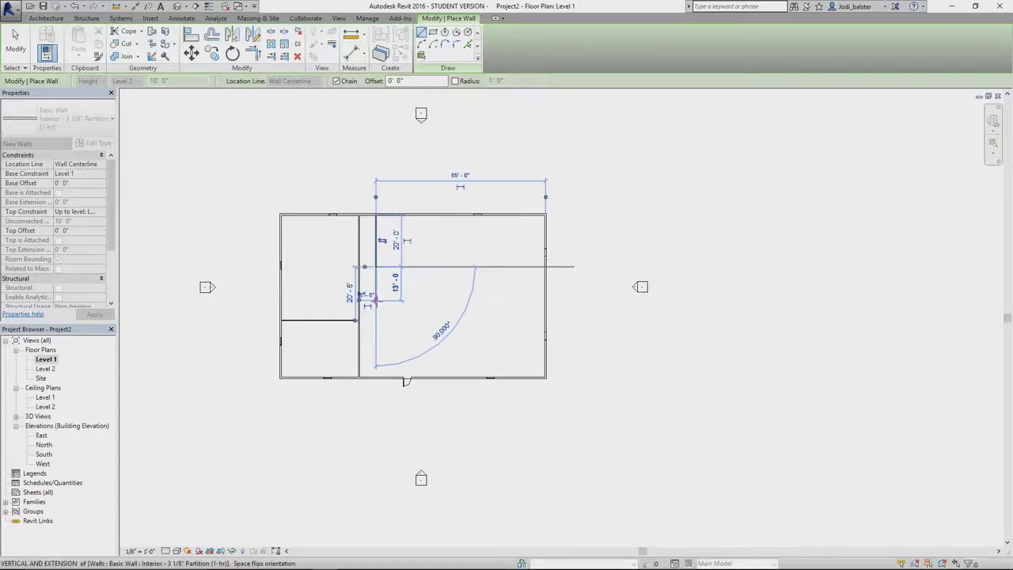
left_click(464, 266)
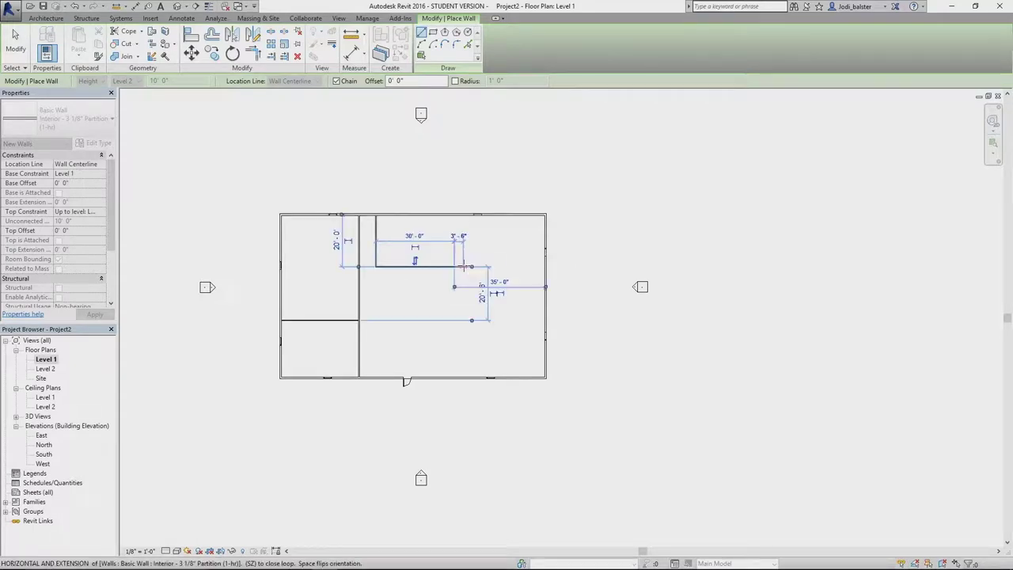
left_click(454, 214)
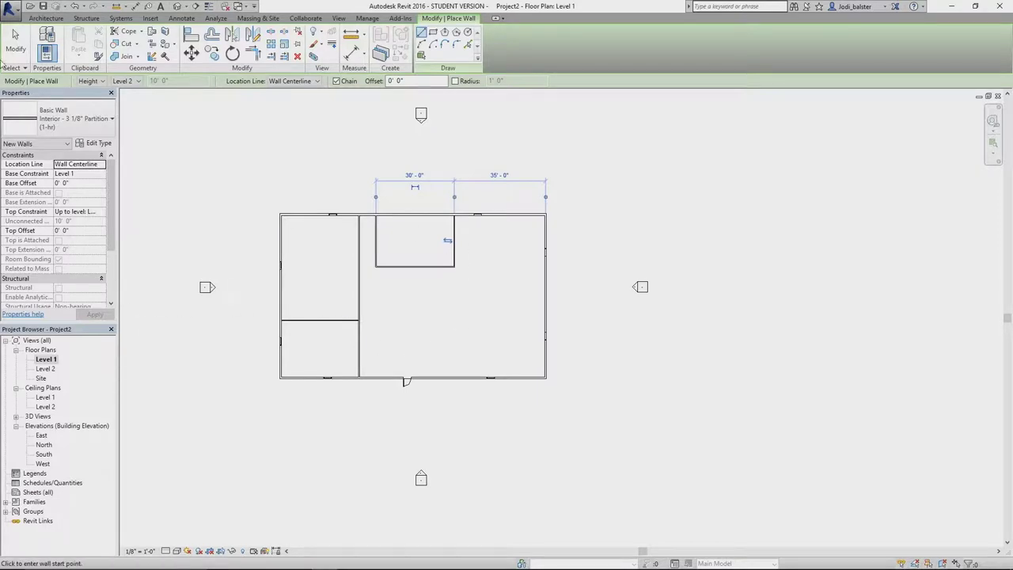
left_click(16, 36)
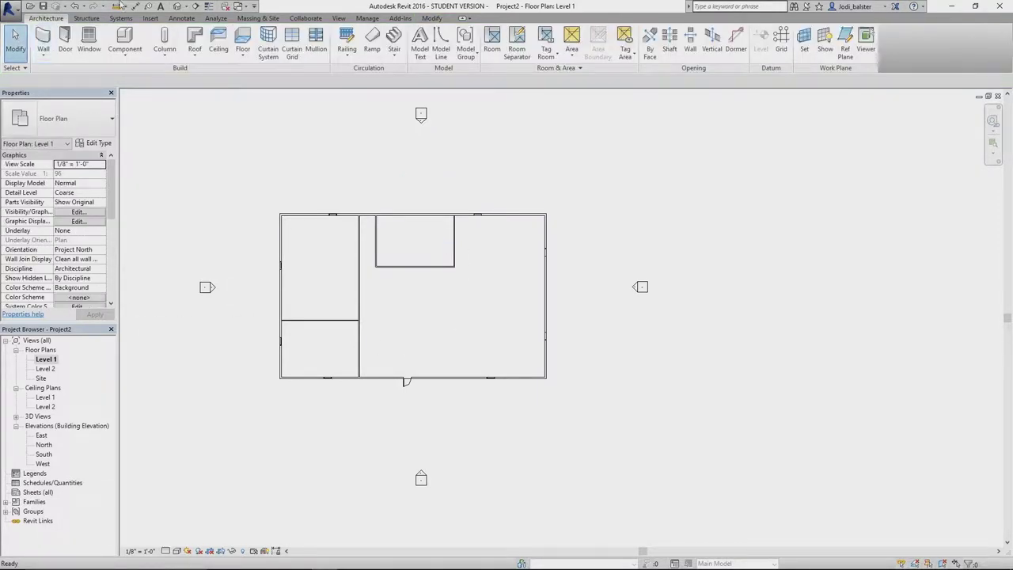
Step: Turn on the section box in the 3D view and cut it back to expose the interior
left_click(178, 7)
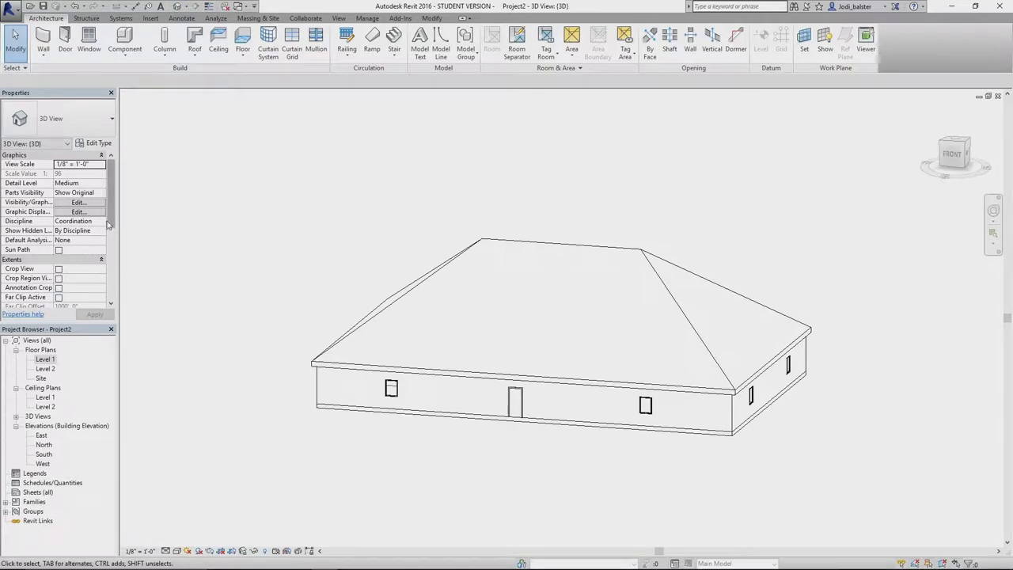
left_click_drag(108, 225, 114, 261)
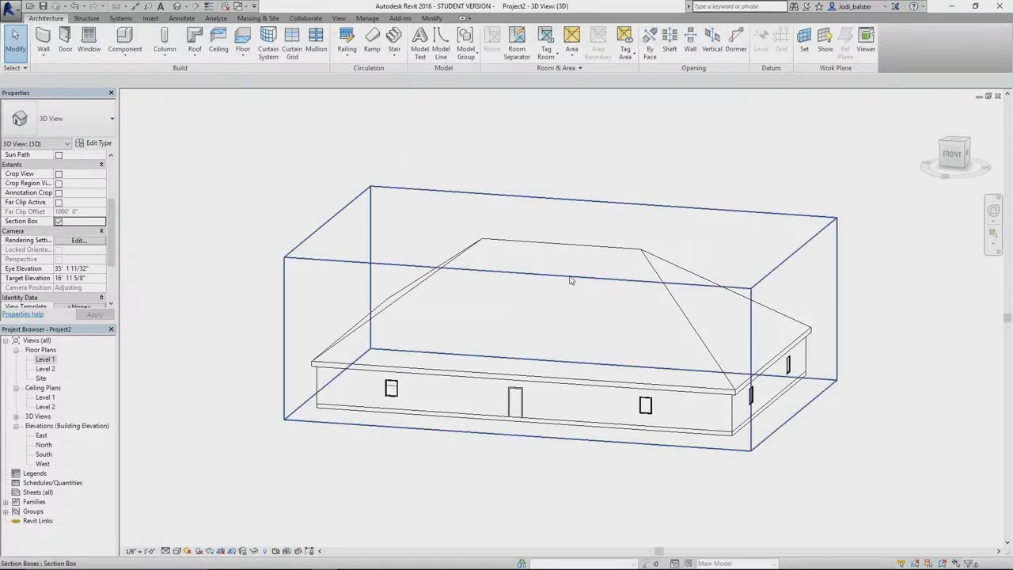
left_click(570, 278)
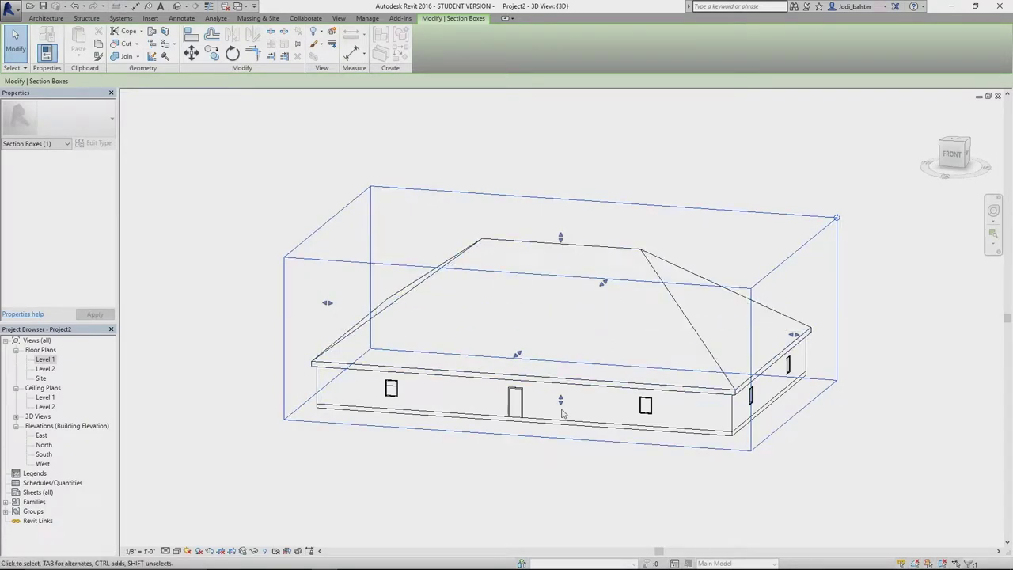
middle_click_drag(536, 351, 452, 342, "shift")
left_click_drag(437, 351, 509, 326)
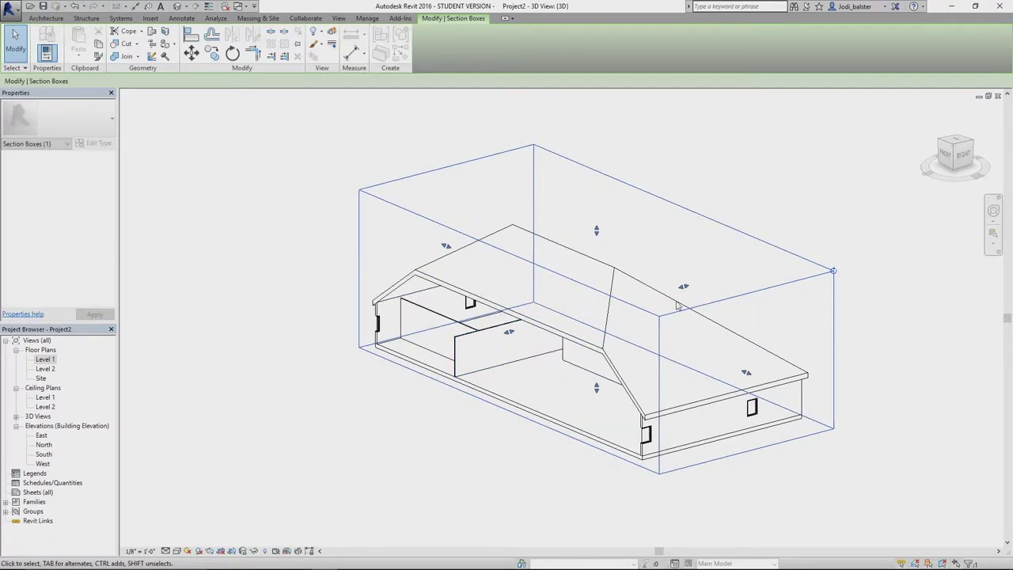
left_click_drag(685, 291, 698, 266)
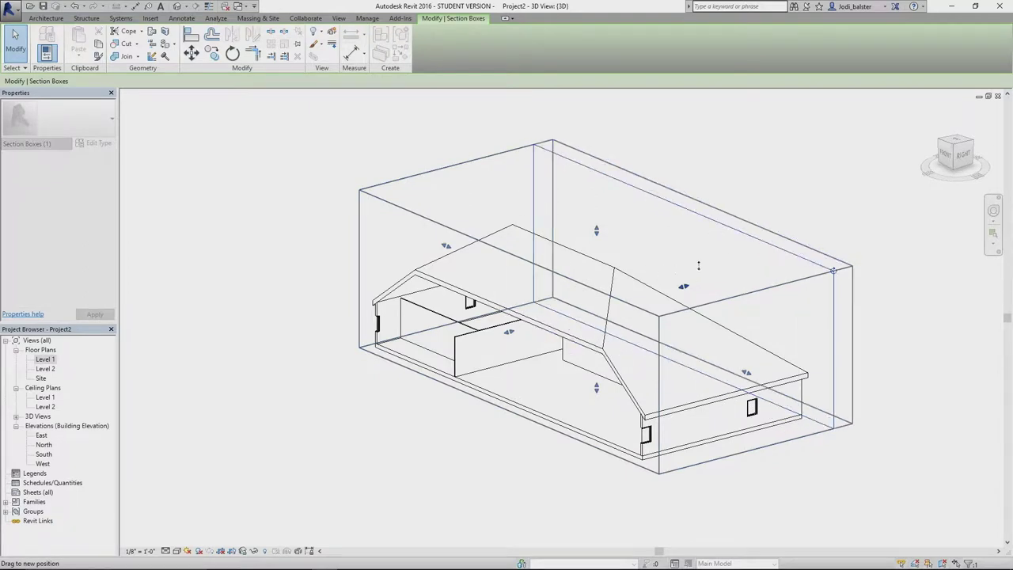
Step: Shrink the section box from the right and orbit to a frontal view of the cut house
left_click(744, 317)
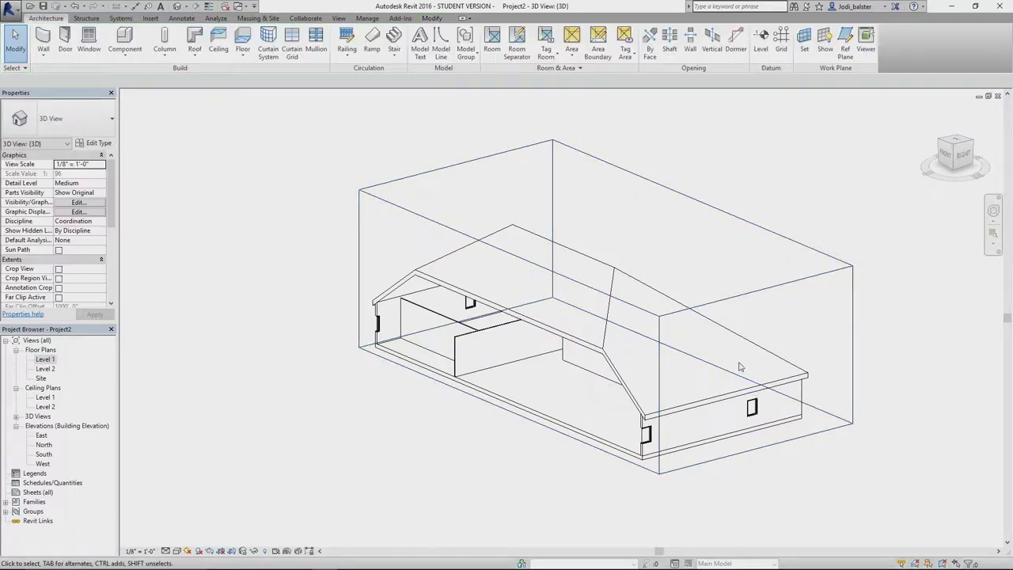
left_click(803, 430)
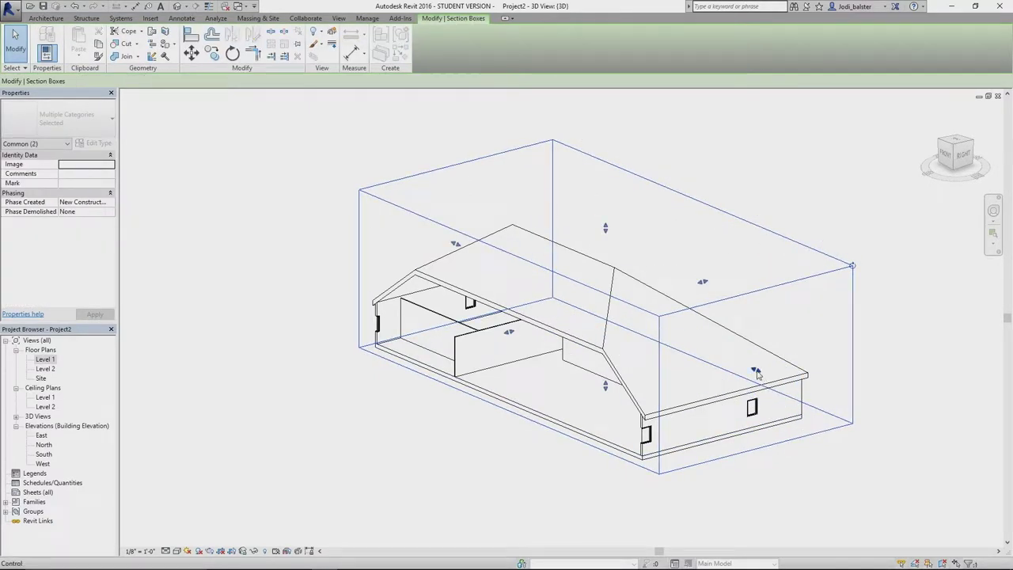
left_click(752, 379)
left_click(792, 439)
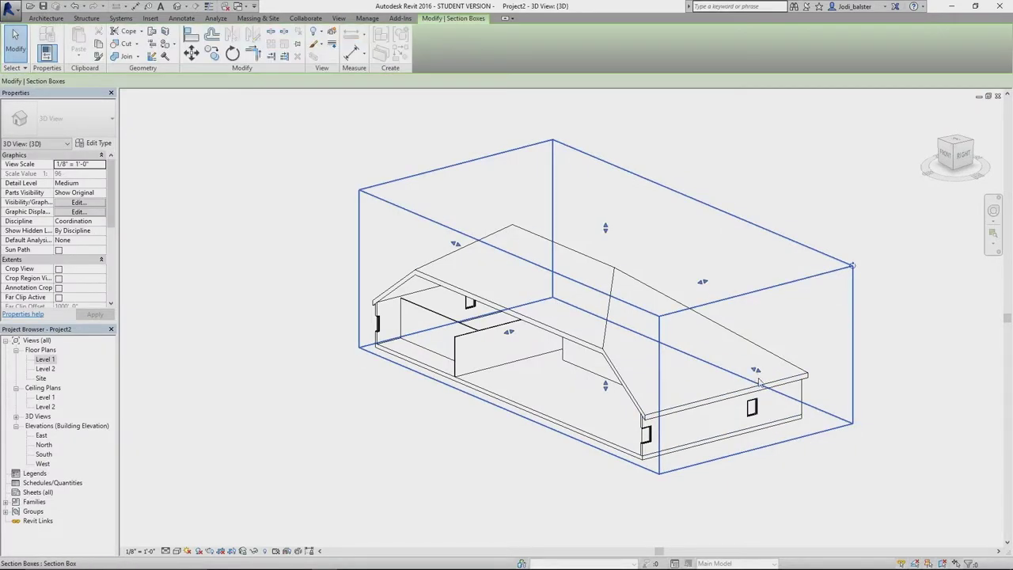
left_click_drag(755, 369, 715, 353)
middle_click_drag(719, 520, 865, 491, "shift")
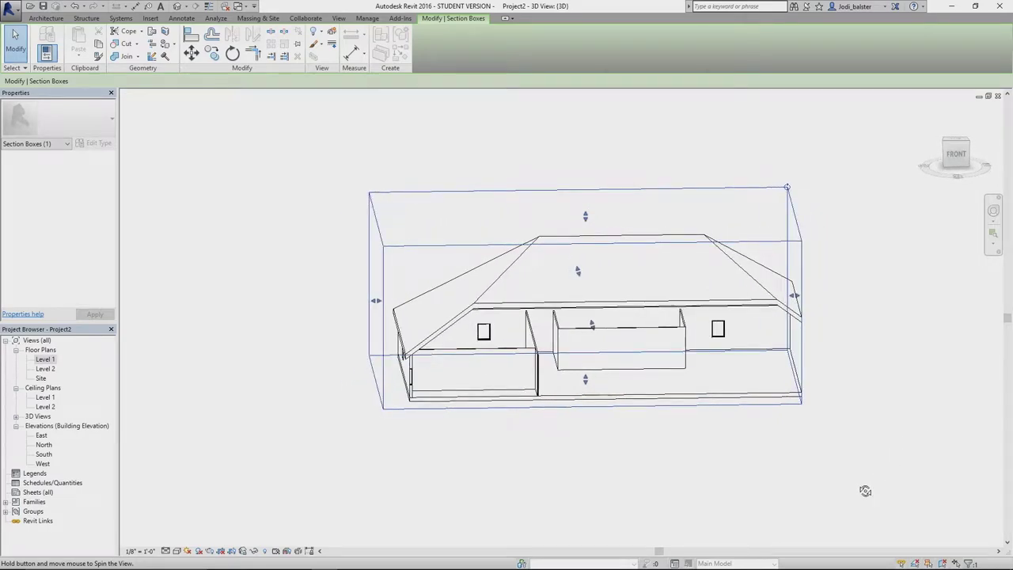
left_click(257, 213)
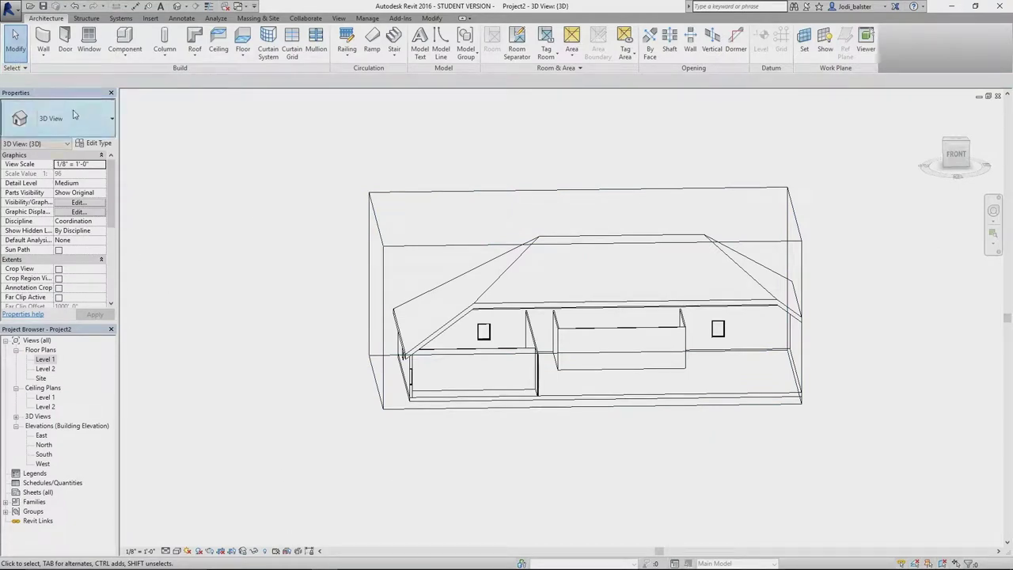
Step: Zoom out in the section-boxed 3D view of the house
scroll(73, 286, "down", 1)
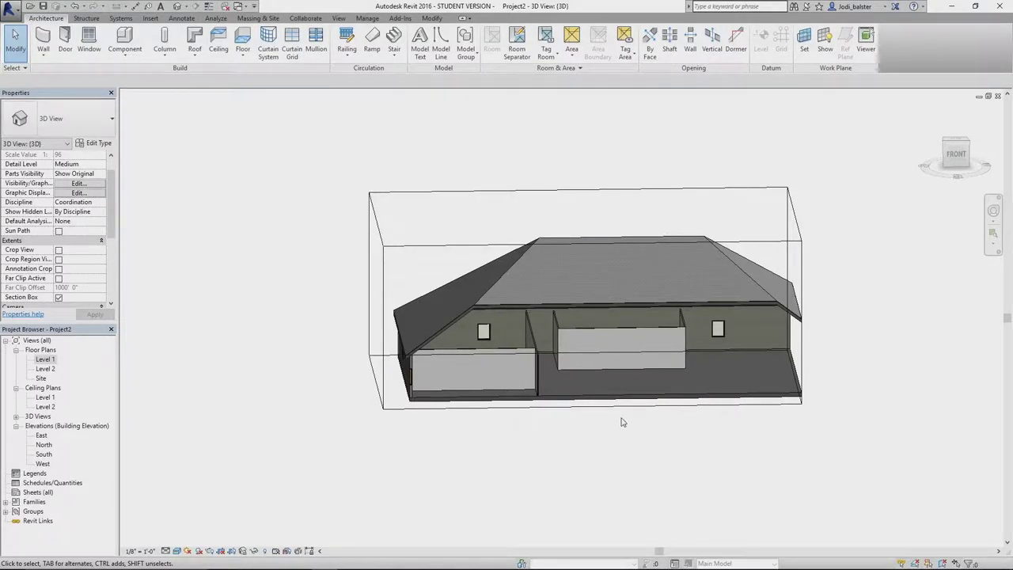
Step: Change the long back exterior wall to Generic - 4" Brick
middle_click_drag(637, 421, 229, 425, "shift")
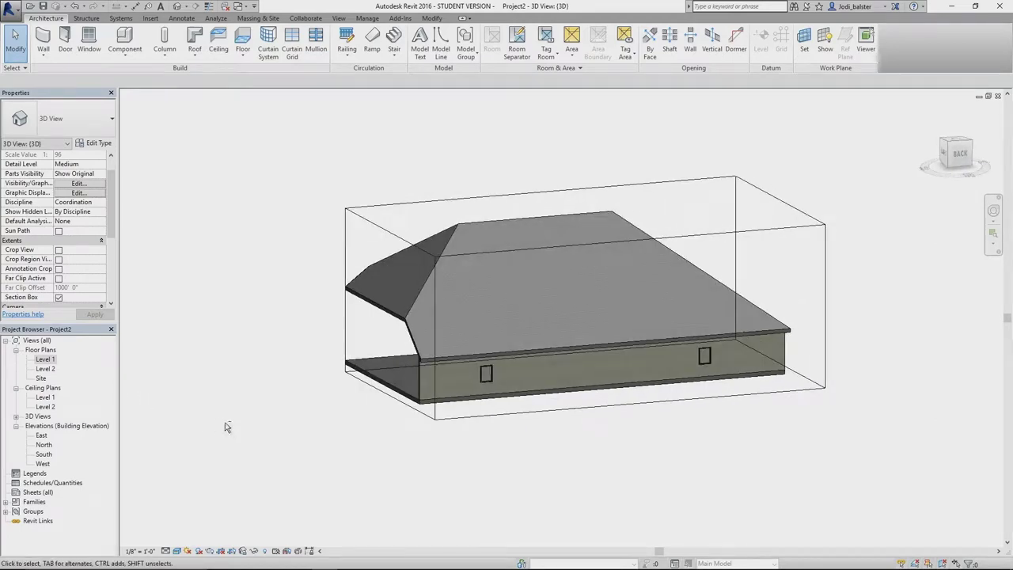
middle_click_drag(487, 442, 437, 374, "shift")
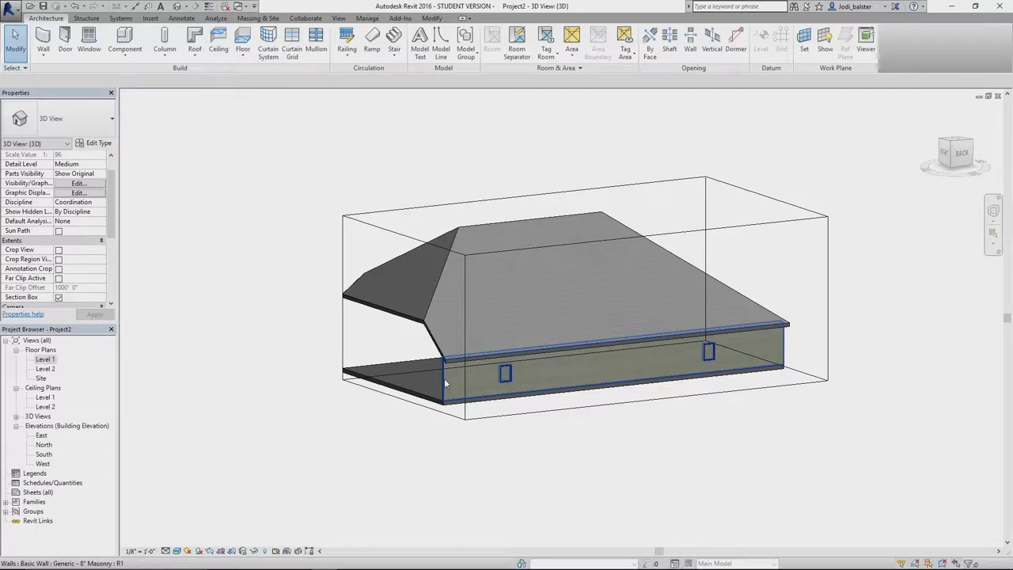
left_click(444, 378)
left_click(93, 124)
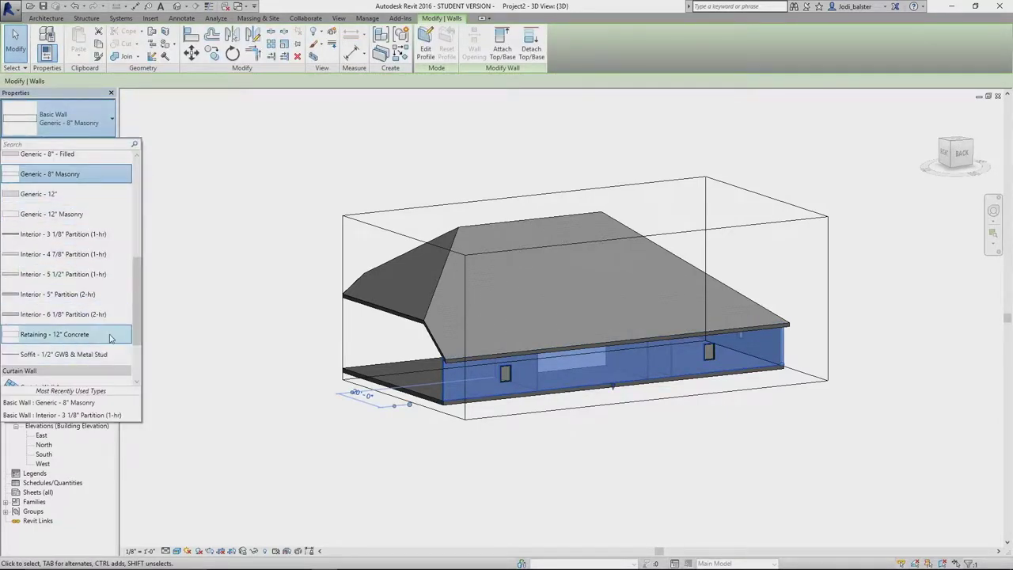
scroll(109, 338, "up", 4)
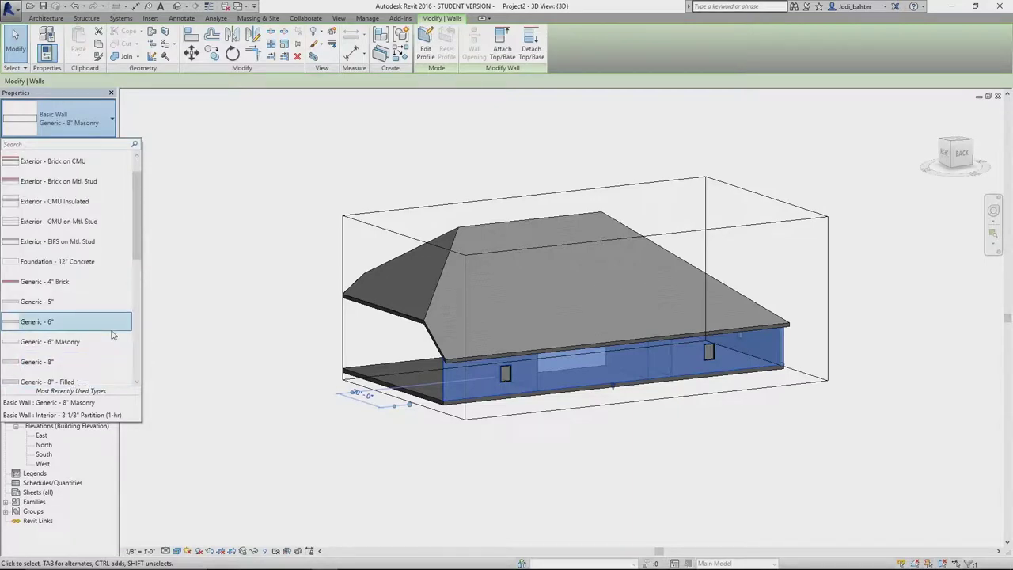
left_click(72, 281)
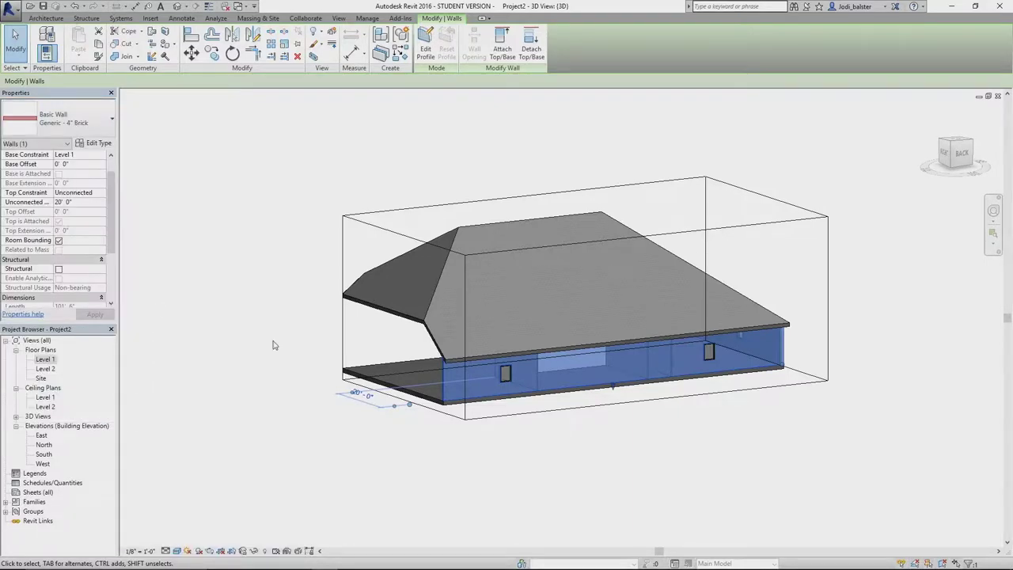
left_click(715, 444)
Step: Make the side exterior wall Generic - 4" Brick as well
middle_click_drag(787, 398, 631, 388, "shift")
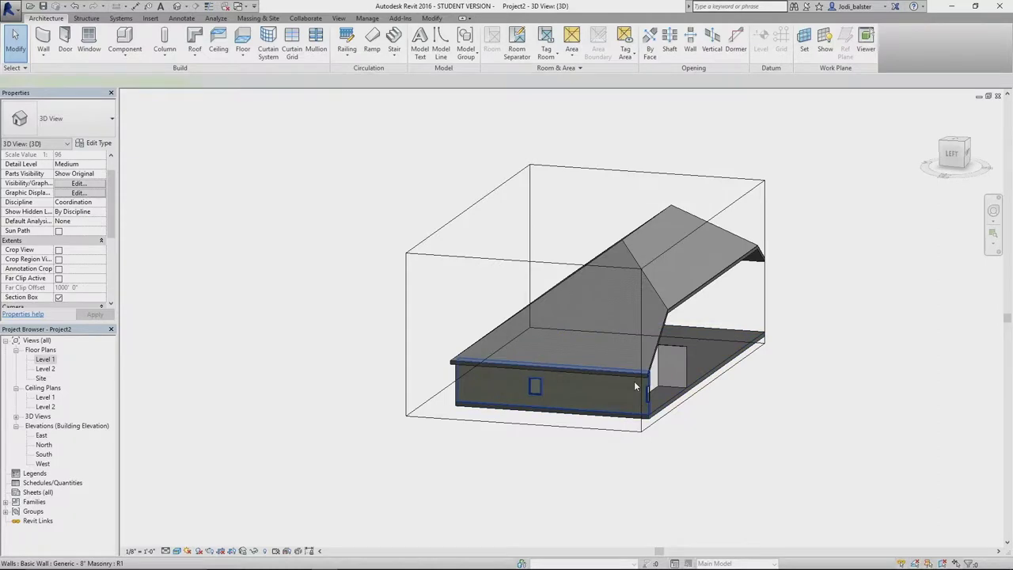
left_click(635, 387)
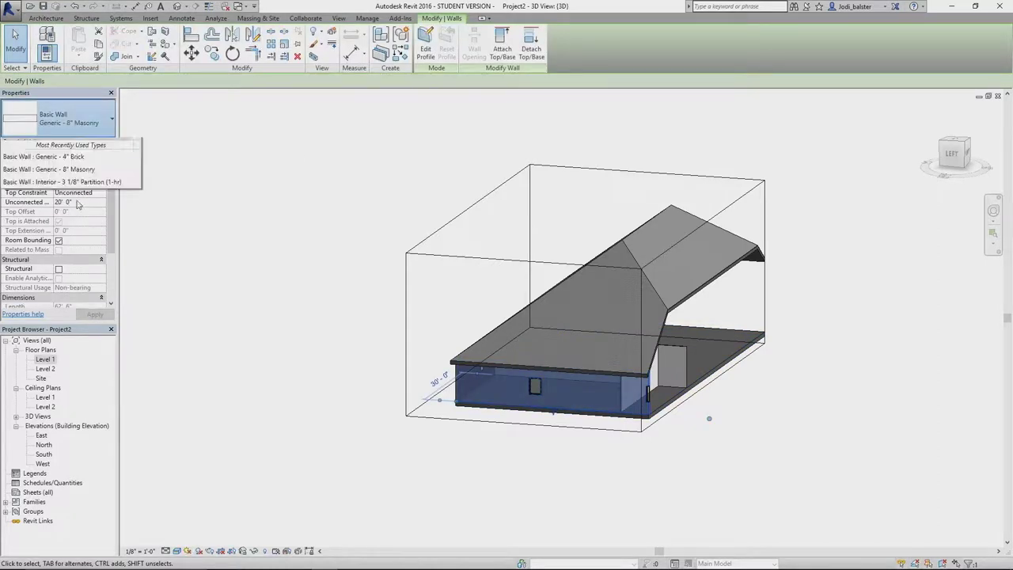
scroll(72, 198, "up", 1)
key("Escape")
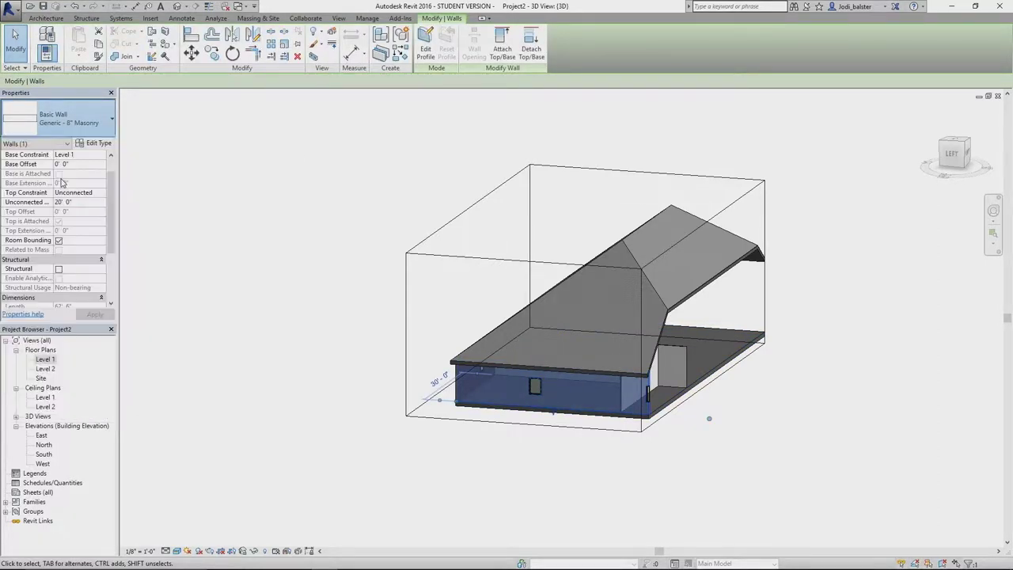
left_click(465, 434)
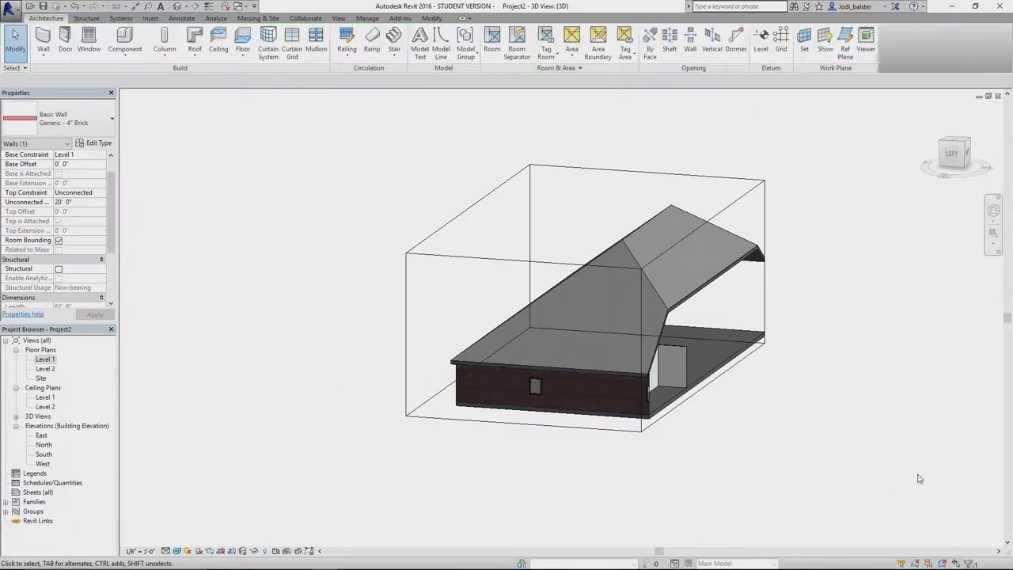
middle_click_drag(873, 430, 494, 390)
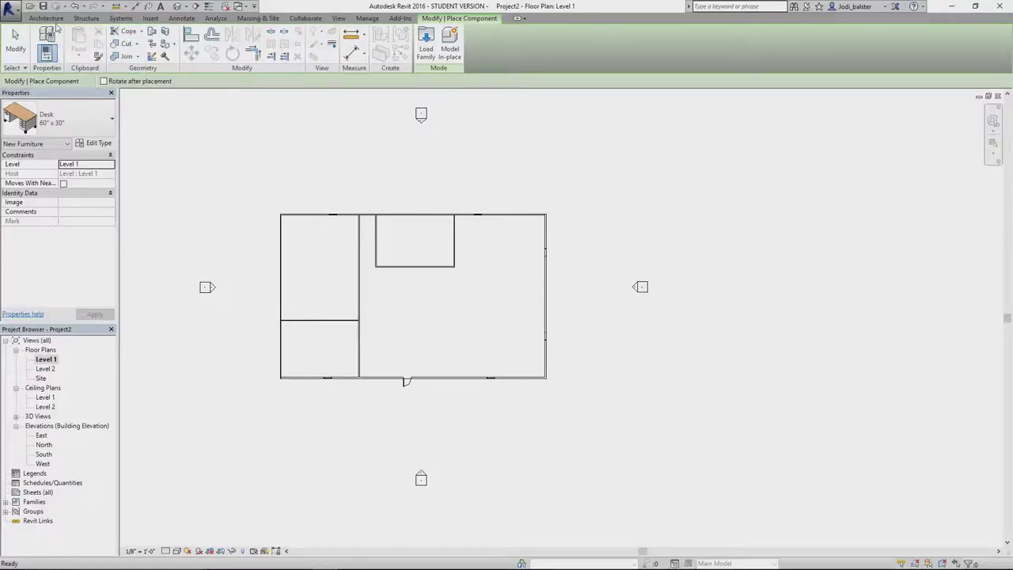
Step: Browse the list of component types already available to place
left_click(110, 123)
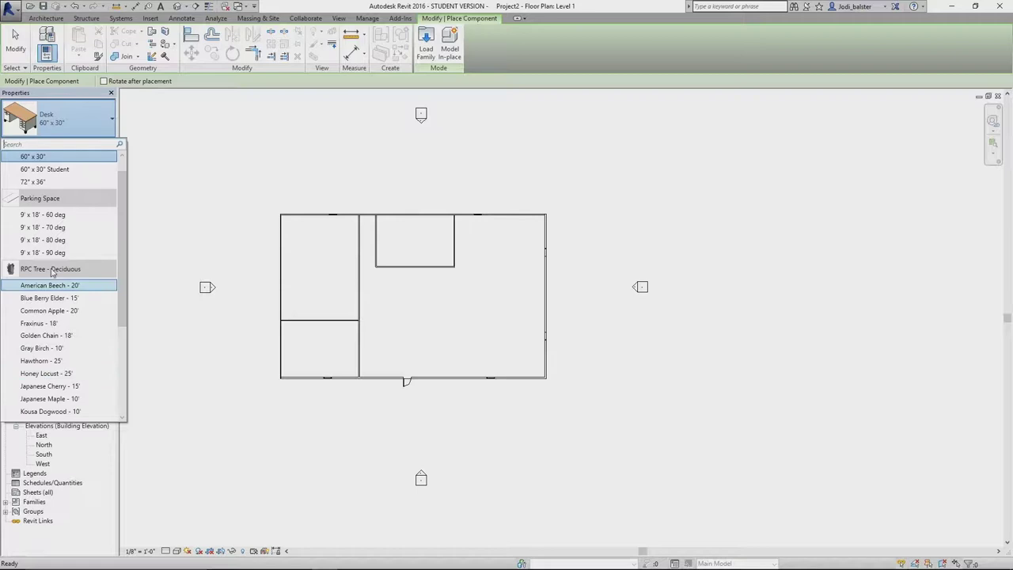
scroll(51, 180, "up", 1)
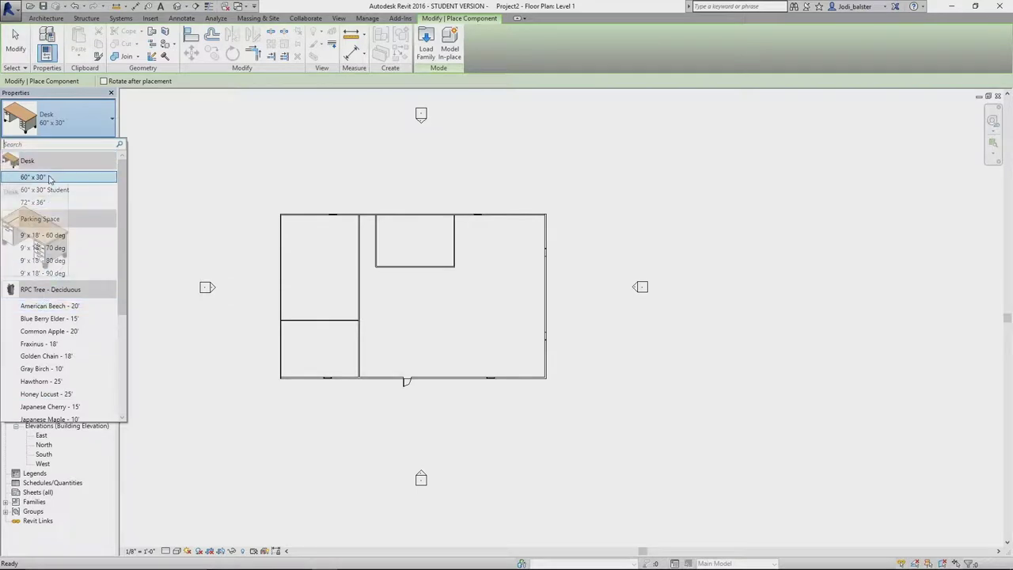
mouse_move(51, 164)
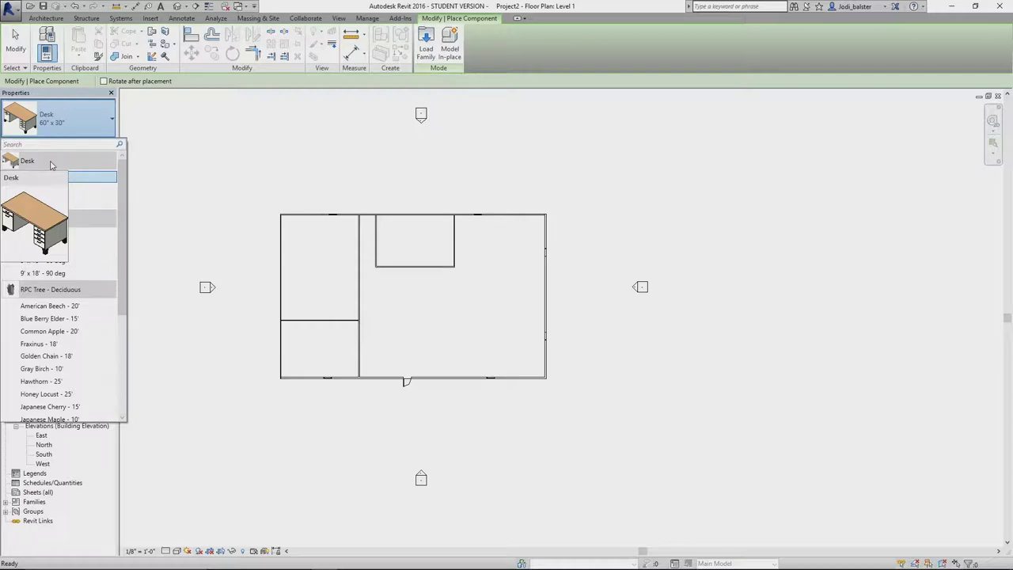
Step: Open Load Family and browse the US Imperial library into the Furniture folder
left_click(425, 46)
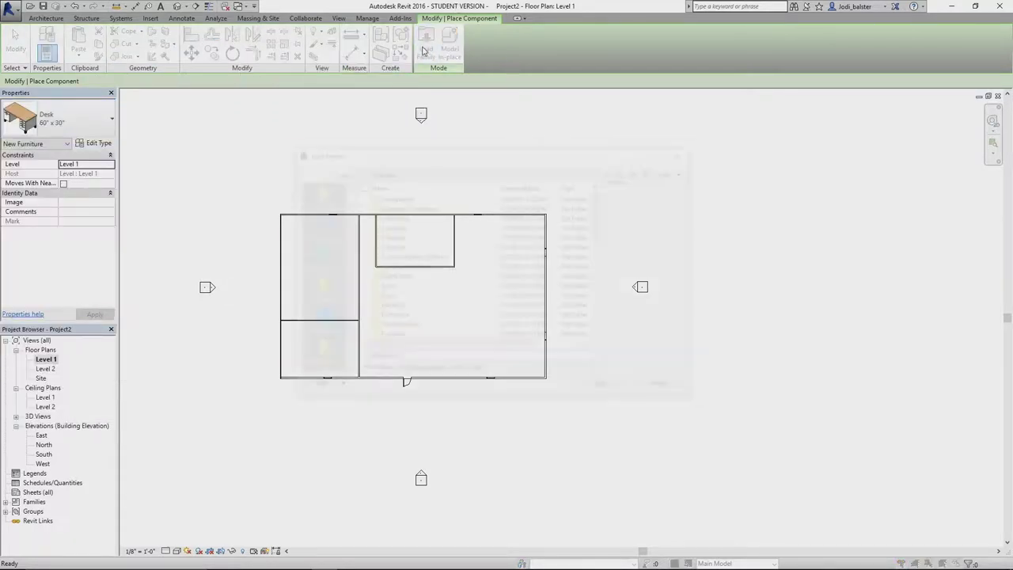
scroll(421, 277, "down", 3)
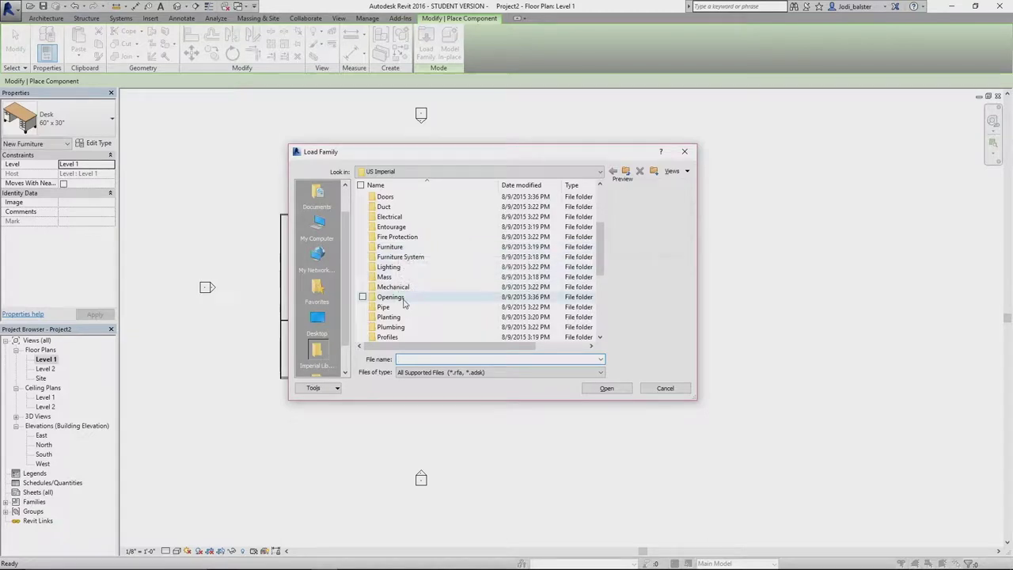
scroll(405, 294, "down", 1)
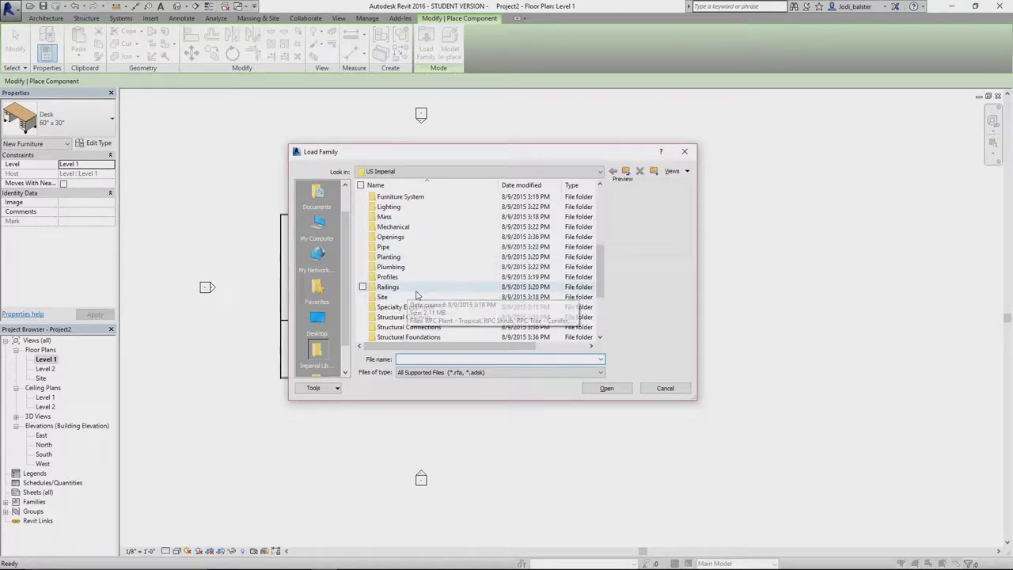
scroll(406, 289, "down", 2)
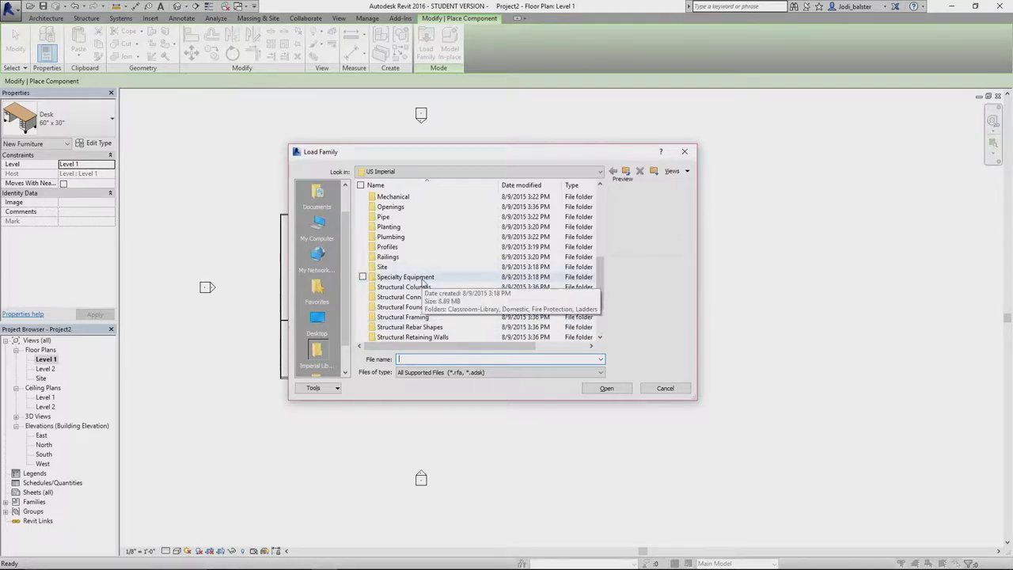
scroll(422, 289, "up", 6)
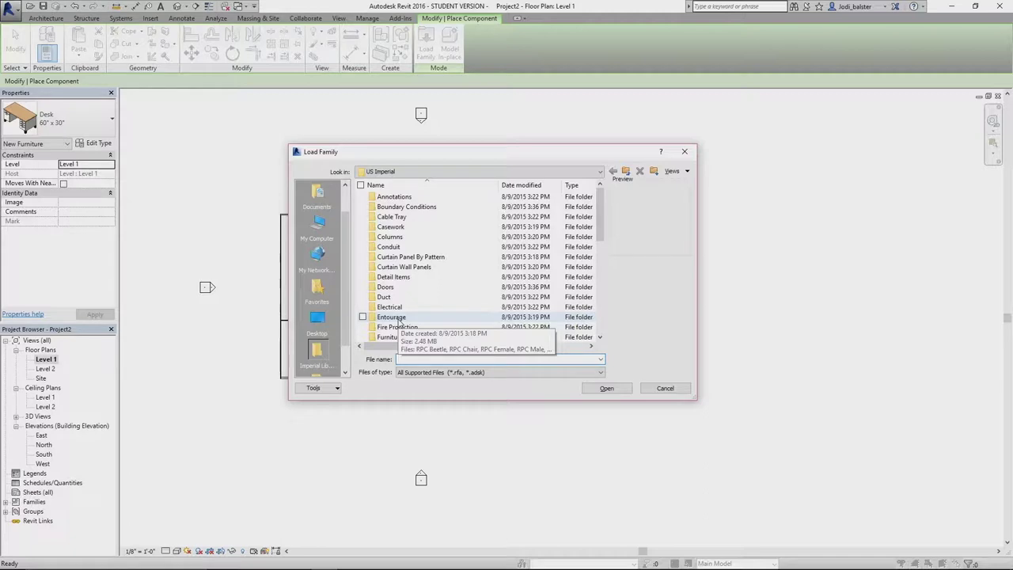
scroll(400, 324, "down", 2)
left_click(389, 279)
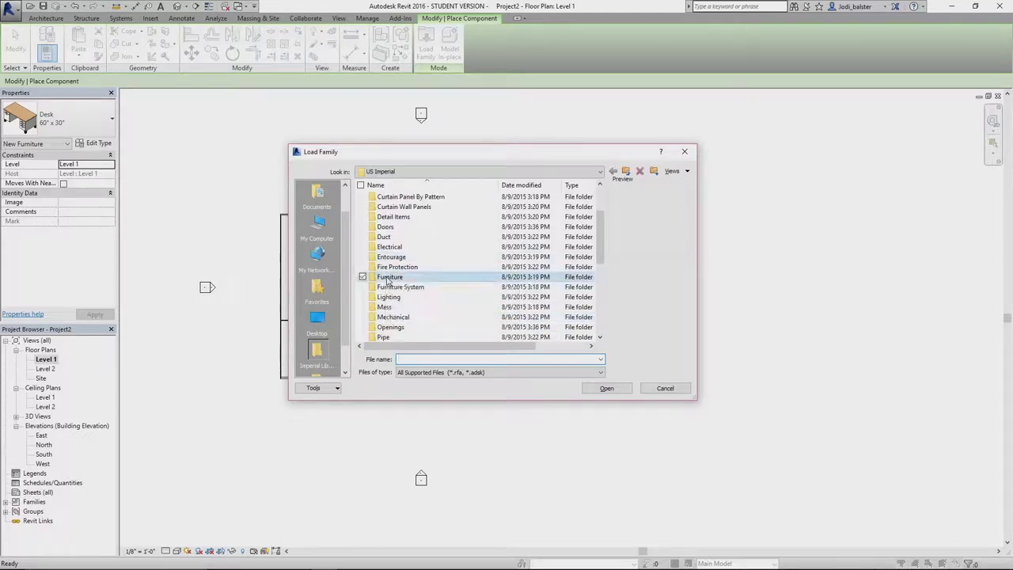
left_click(607, 388)
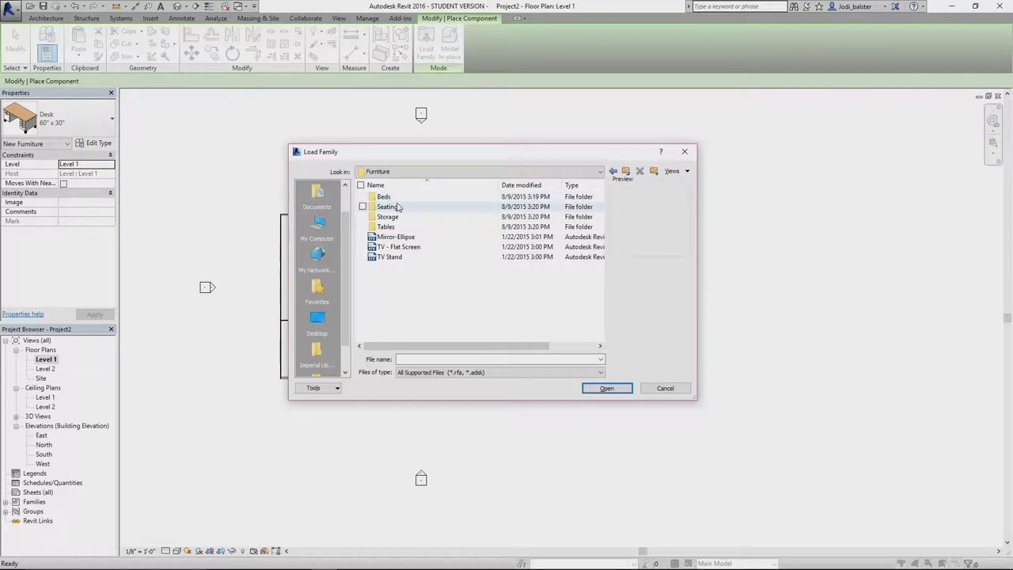
Step: Compare the Tables families and load Table-Dining Round into the project
left_click(391, 227)
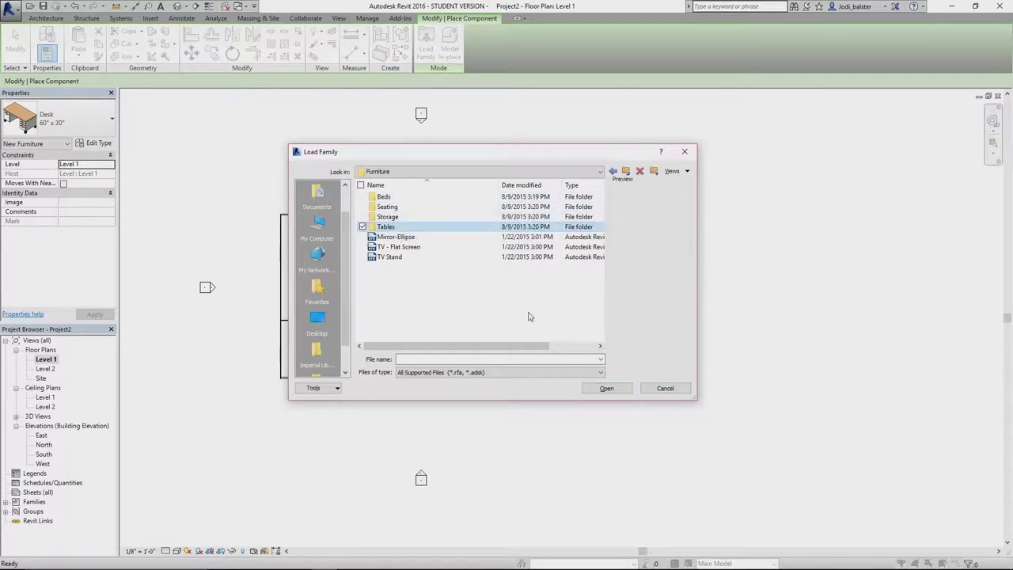
left_click(606, 389)
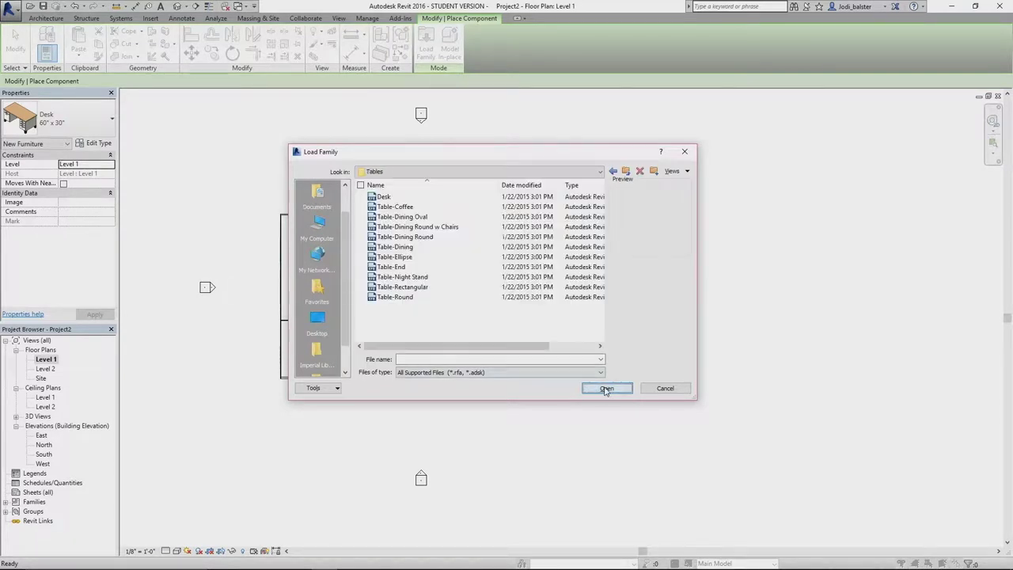
left_click(420, 207)
left_click(419, 217)
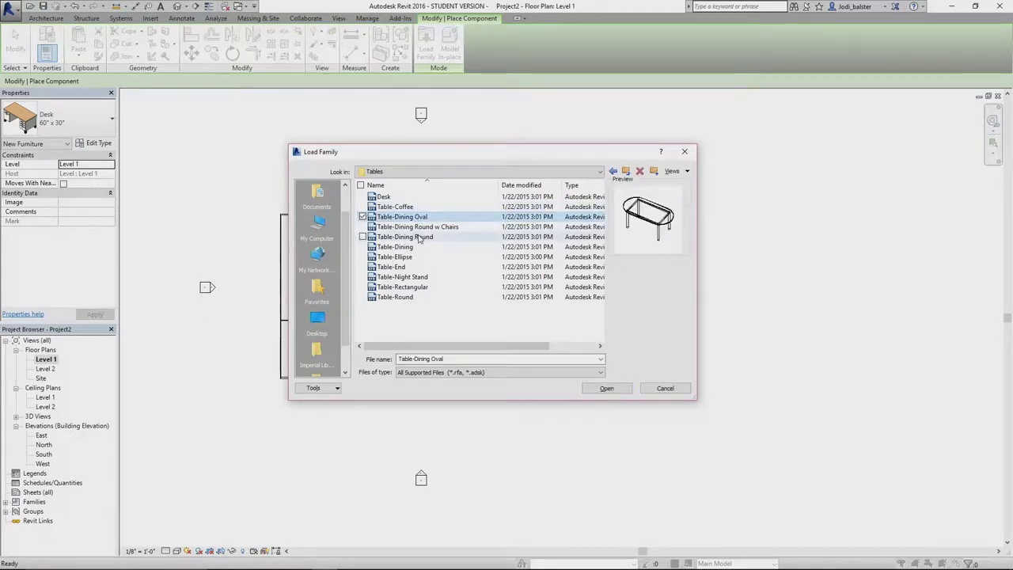
left_click(424, 227)
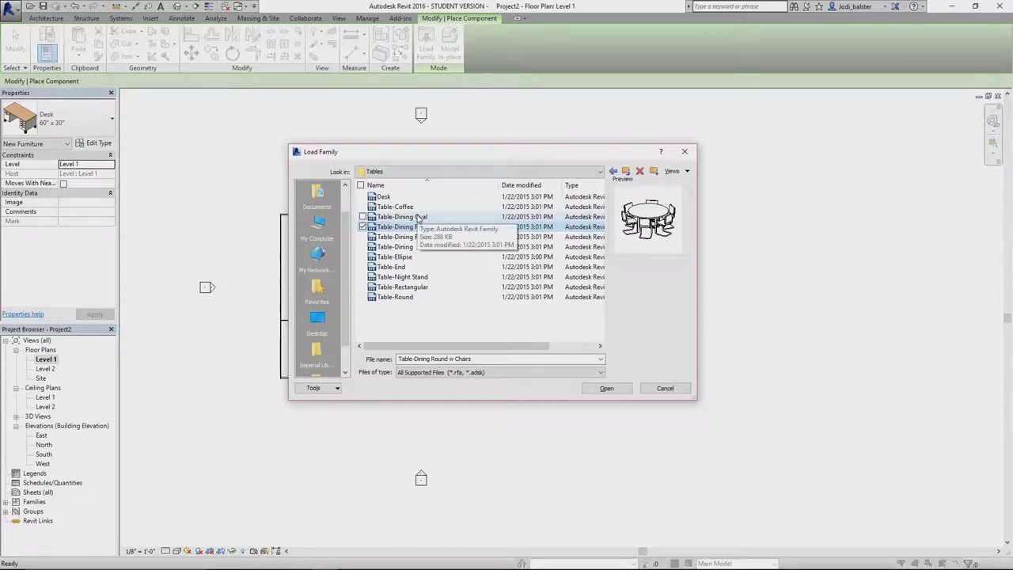
left_click(419, 218)
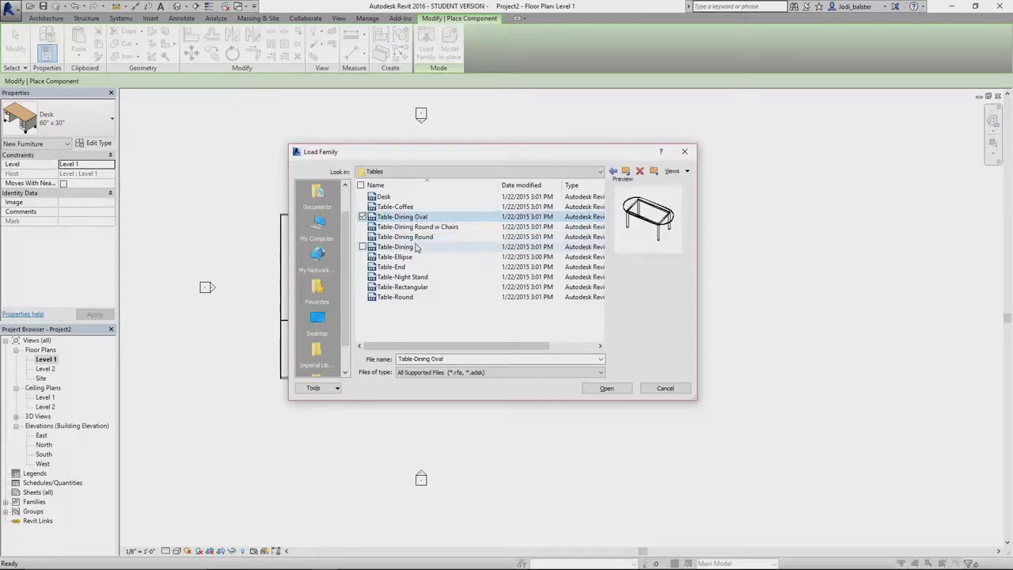
left_click(417, 239)
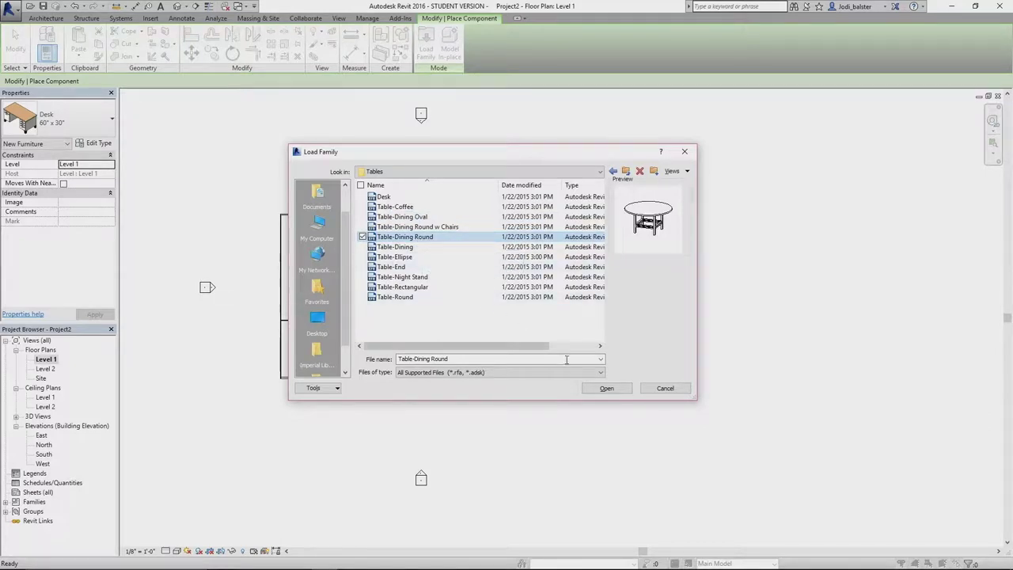
left_click(608, 389)
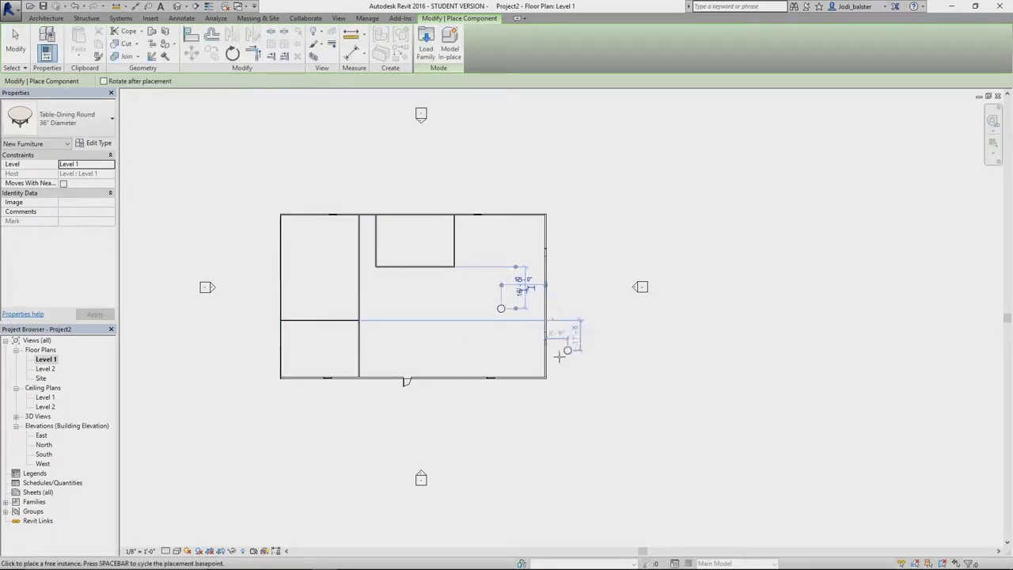
Step: Place one 36" round dining table in the large room on Level 1
left_click(500, 308)
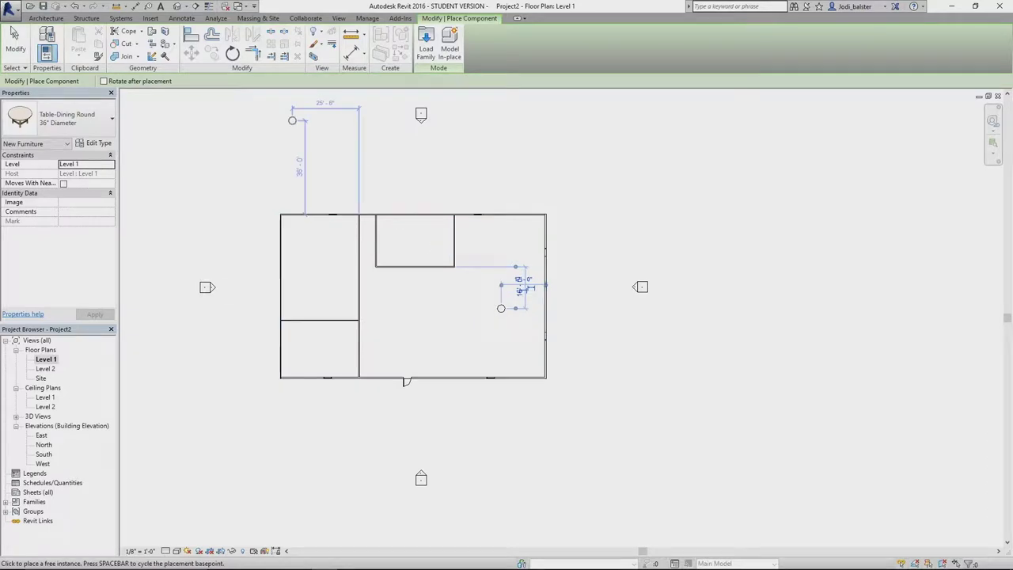
left_click(14, 37)
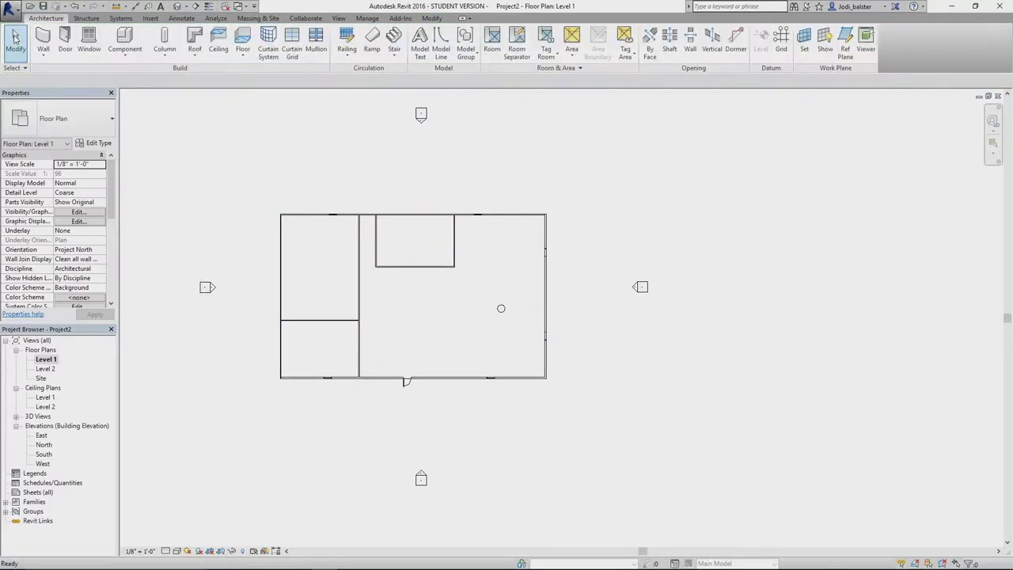
left_click(137, 48)
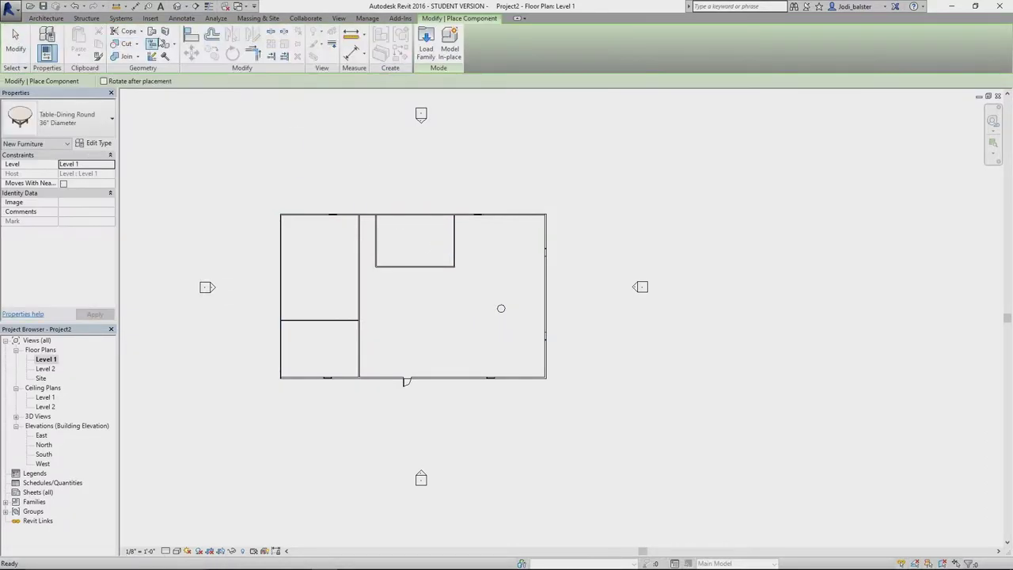
Step: Open Load Family again and browse into Furniture > Seating
left_click(425, 41)
scroll(415, 291, "down", 3)
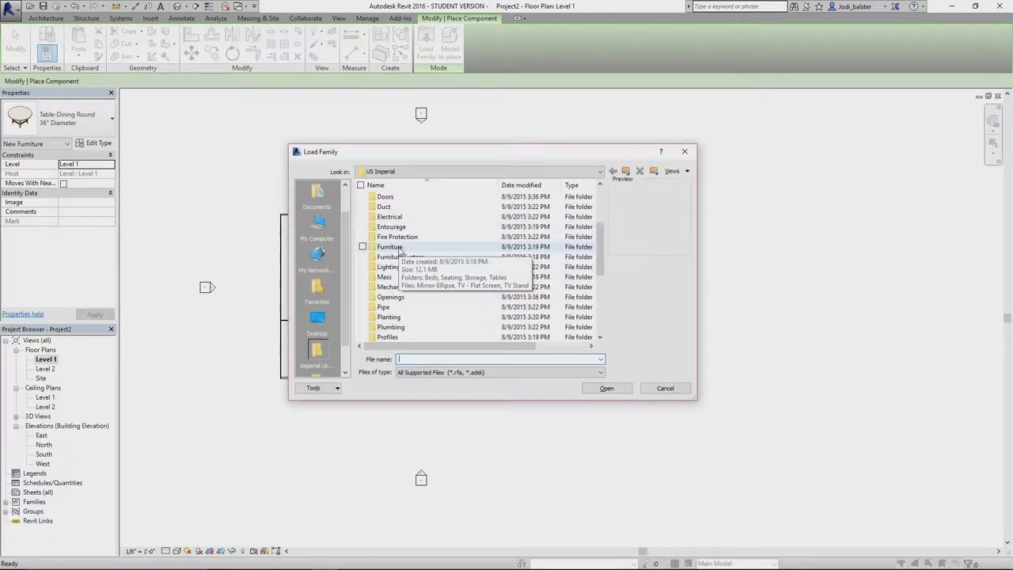
left_click(391, 247)
left_click(622, 393)
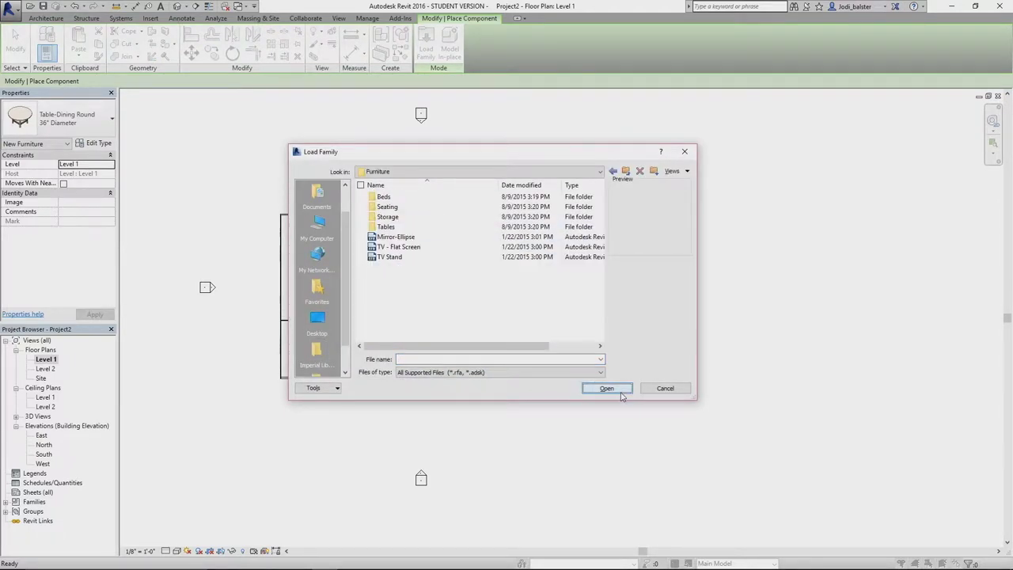
left_click(391, 211)
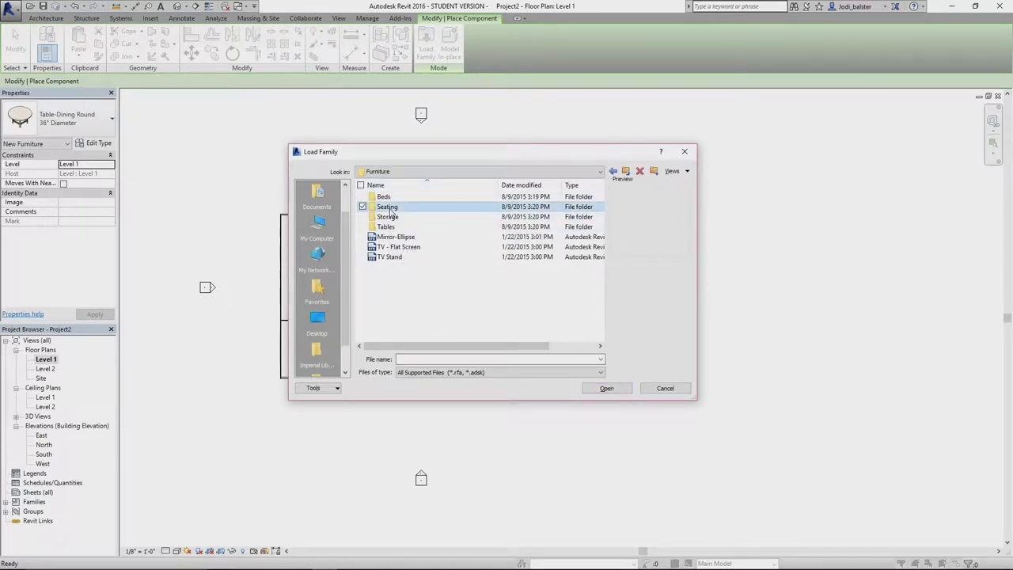
double_click(390, 209)
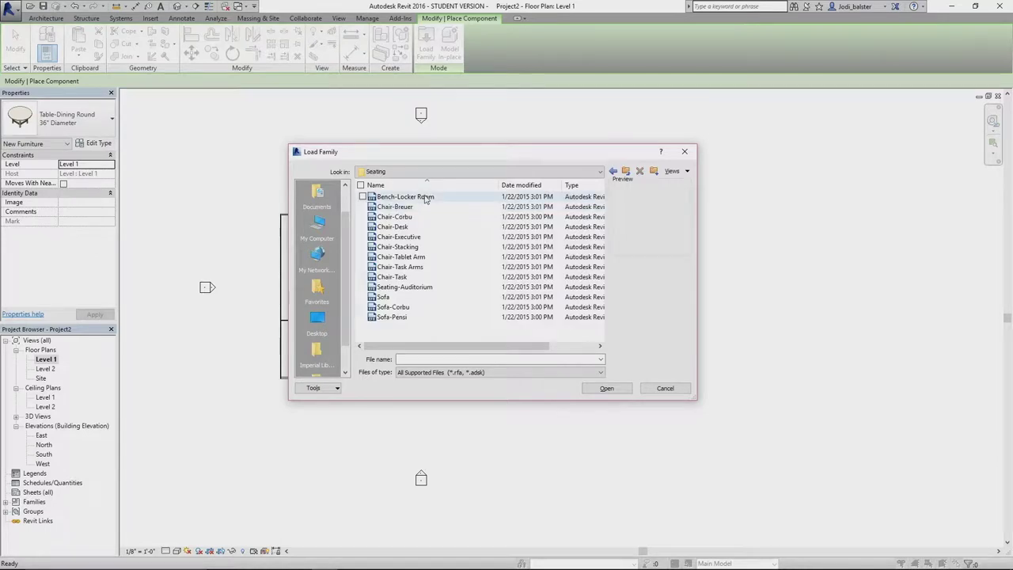
Step: Compare previews of the seating families, from Chair-Breuer through Sofa-Pensi
left_click(405, 208)
left_click(413, 217)
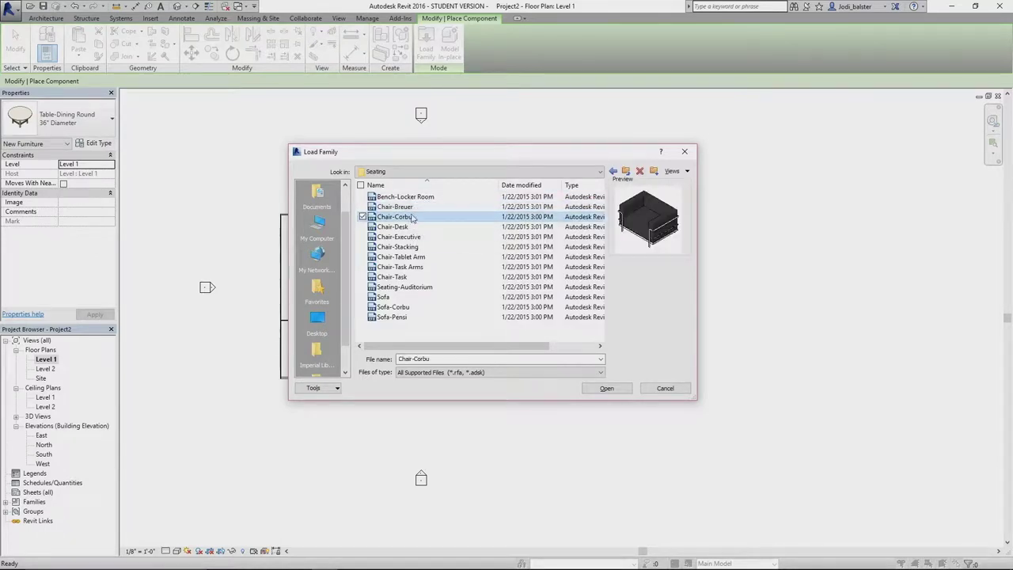
left_click(412, 207)
left_click(393, 227)
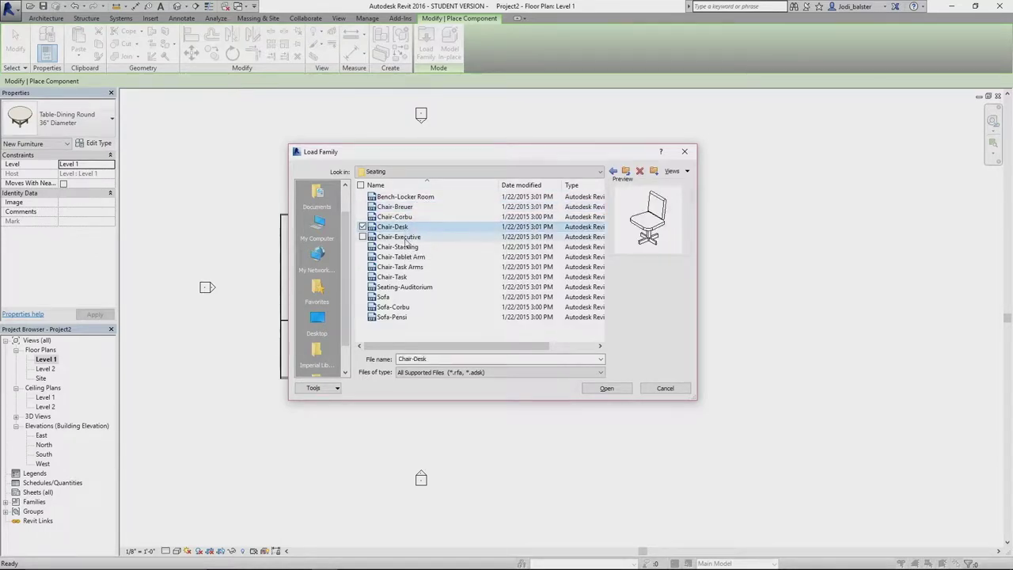
left_click(399, 236)
left_click(404, 258)
left_click(400, 267)
left_click(393, 277)
left_click(404, 286)
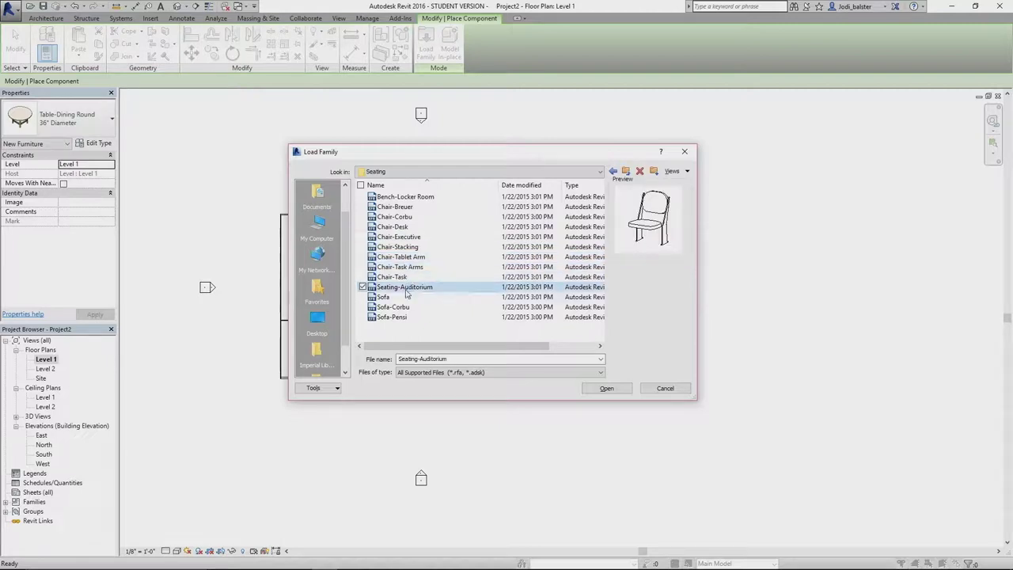
left_click(383, 297)
left_click(396, 317)
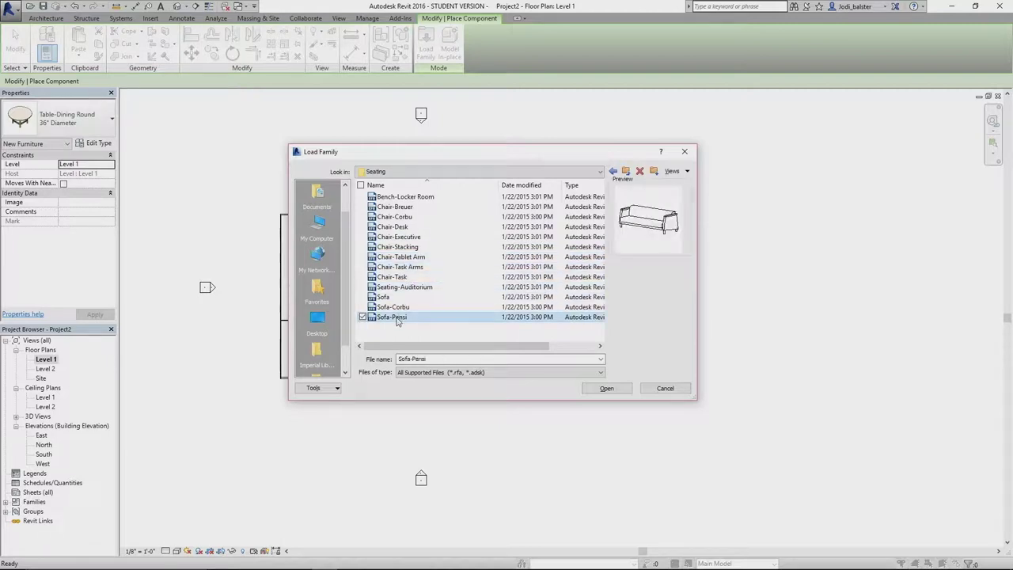
Step: Load Chair-Breuer and place a chair below the round table
left_click(402, 207)
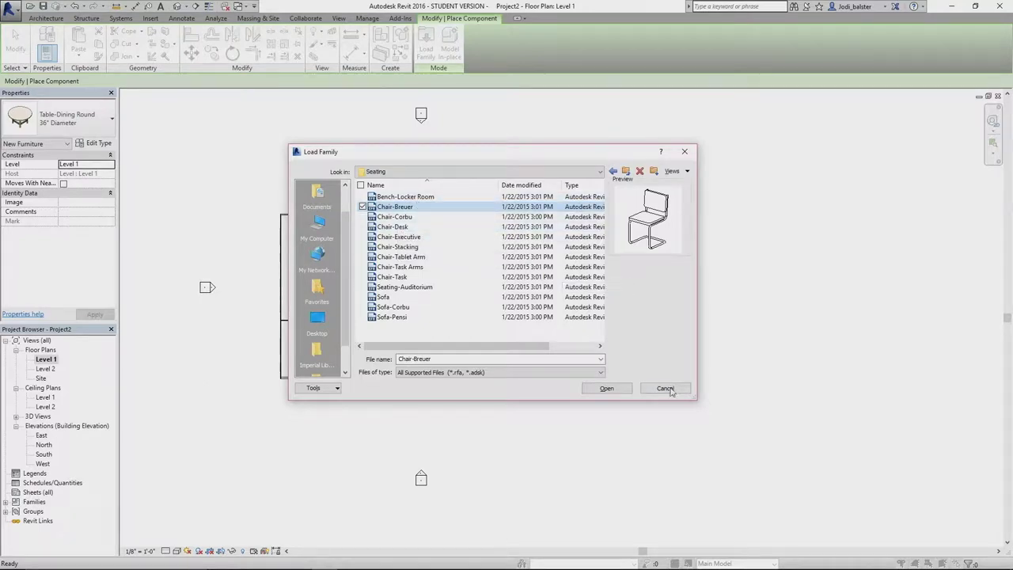
left_click(606, 388)
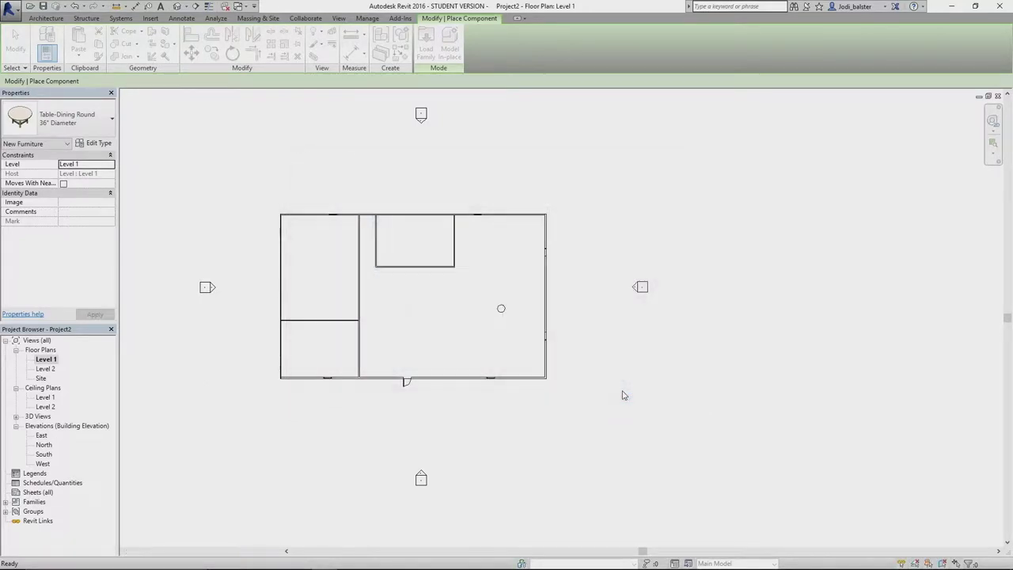
scroll(503, 309, "up", 6)
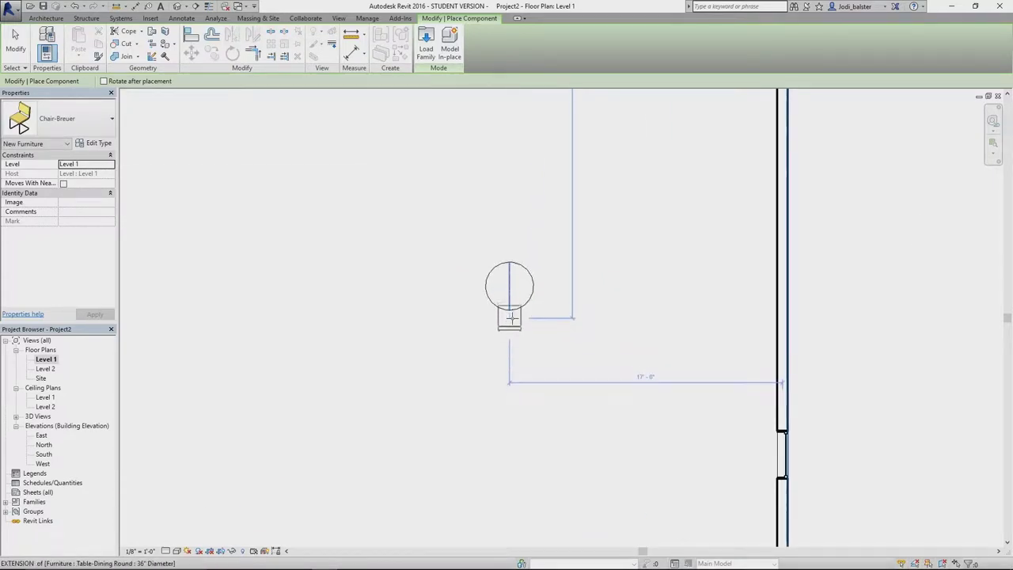
left_click(513, 317)
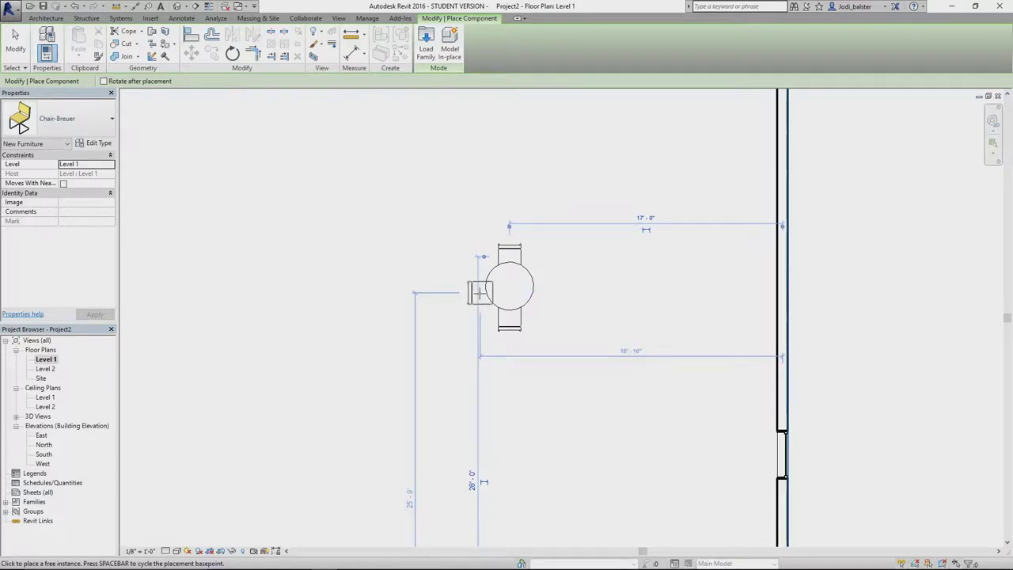
Step: Place Chair-Breuer chairs on the table's left and right sides
left_click(479, 288)
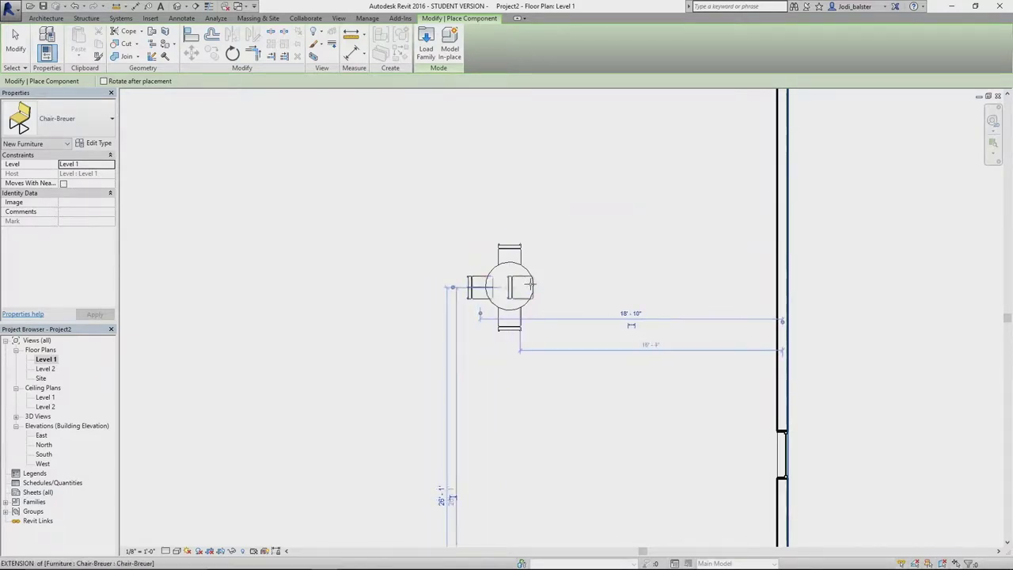
left_click(543, 285)
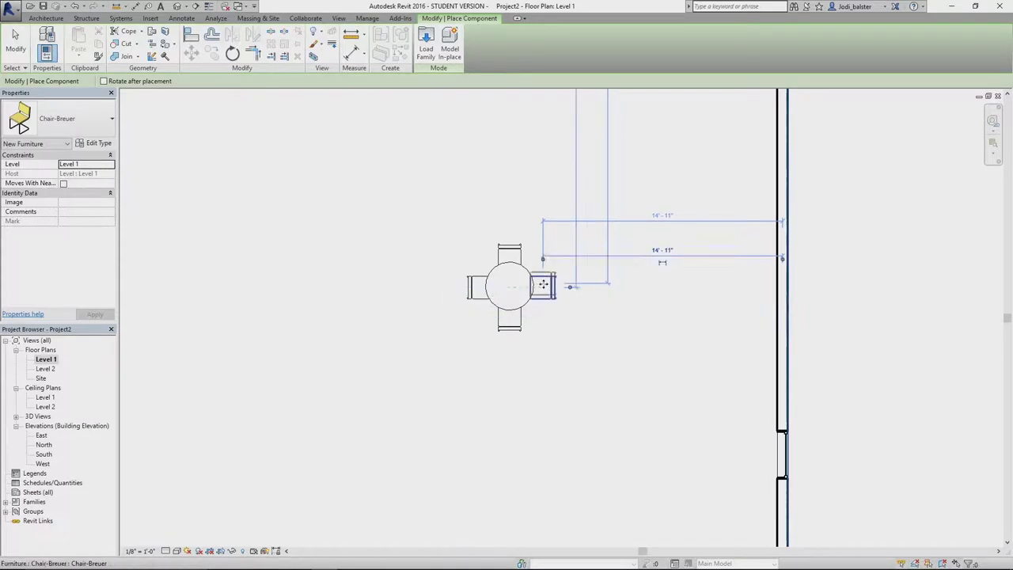
left_click(23, 45)
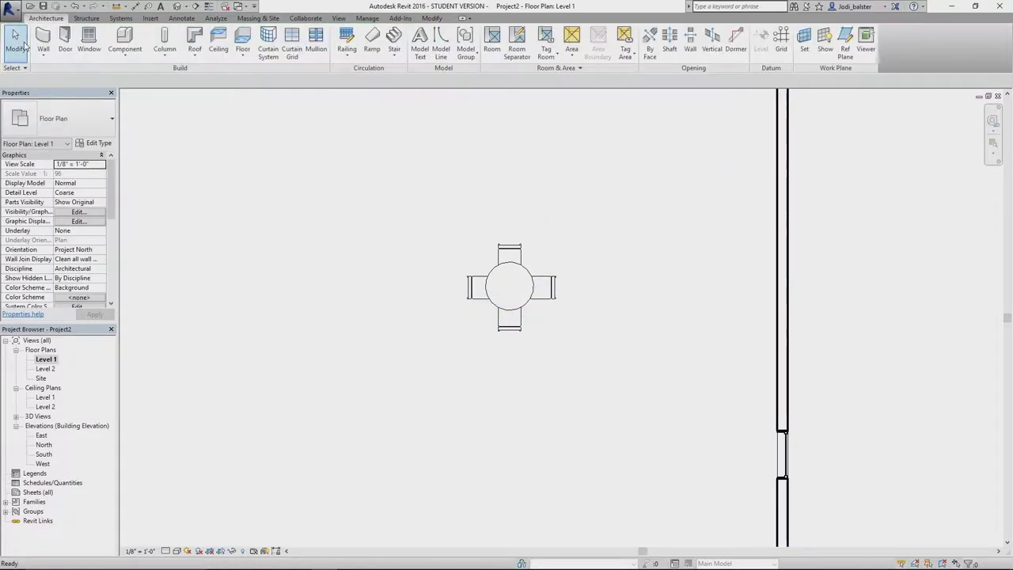
Step: Switch to the default 3D view and orbit in on the furnished table
left_click(177, 6)
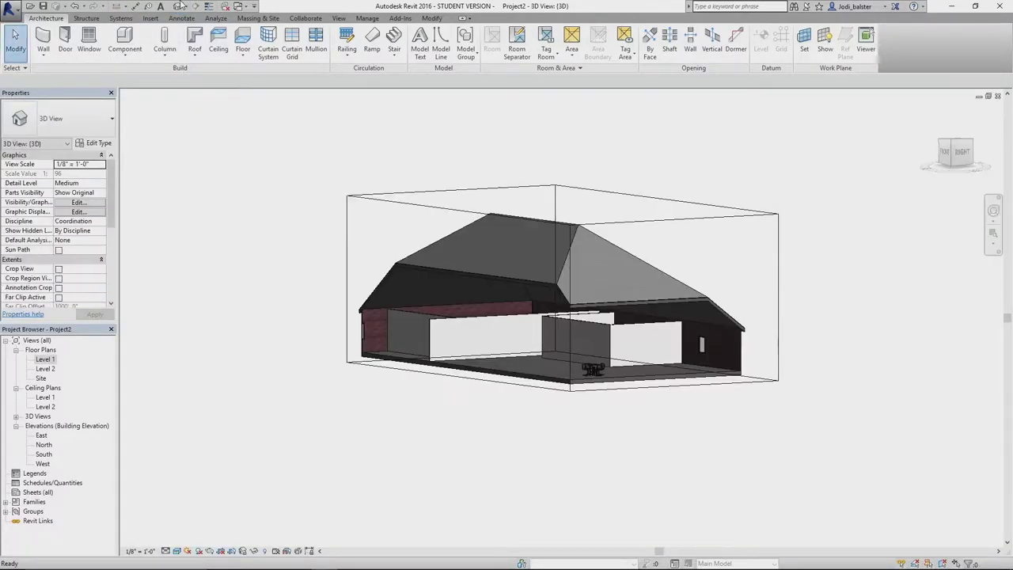
scroll(594, 372, "up", 5)
scroll(594, 387, "up", 6)
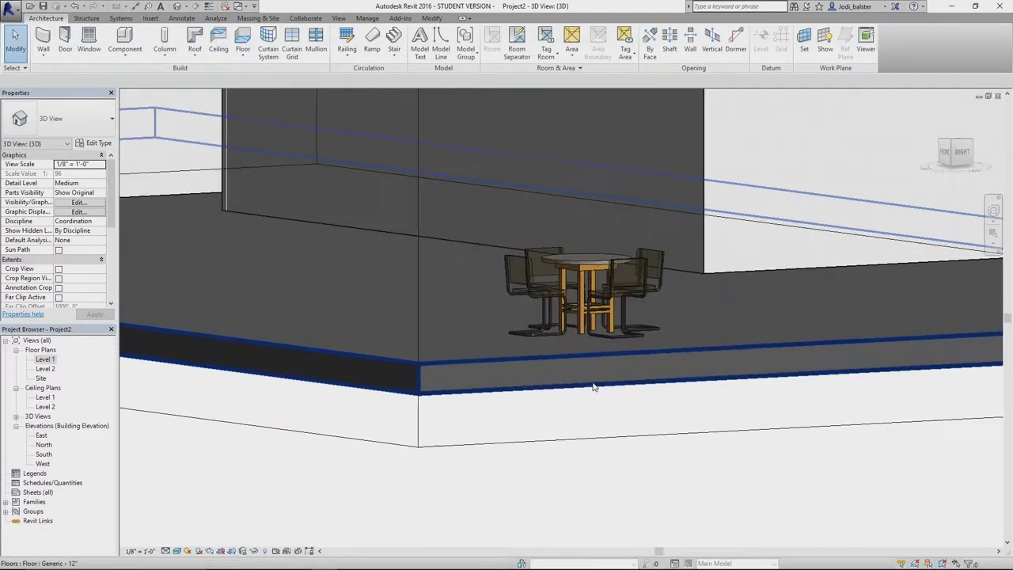
middle_click_drag(565, 408, 897, 188, "shift")
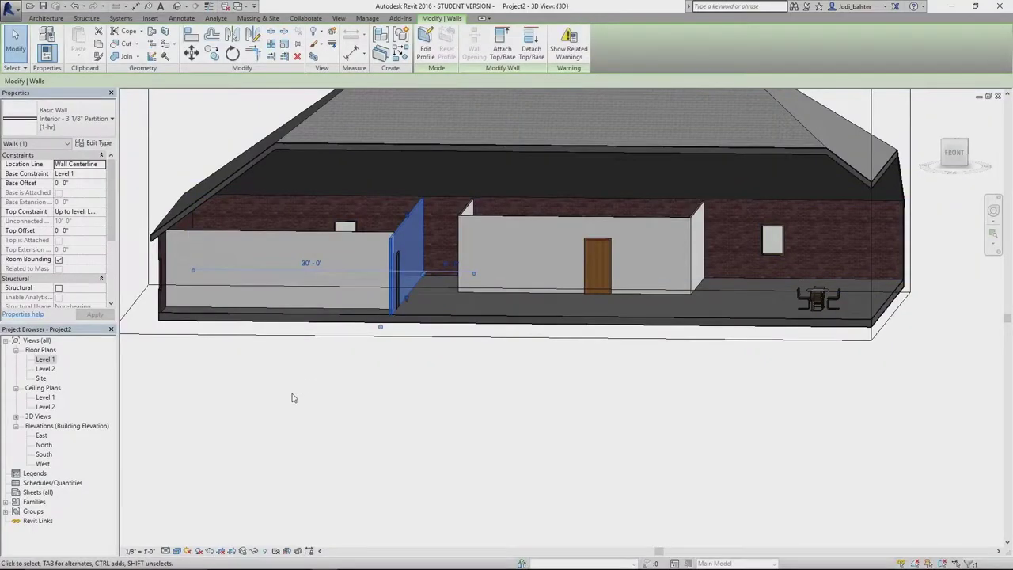
Step: Clear the wall selection, leaving the cut-away 3D view of partitions, door and table
left_click(291, 398)
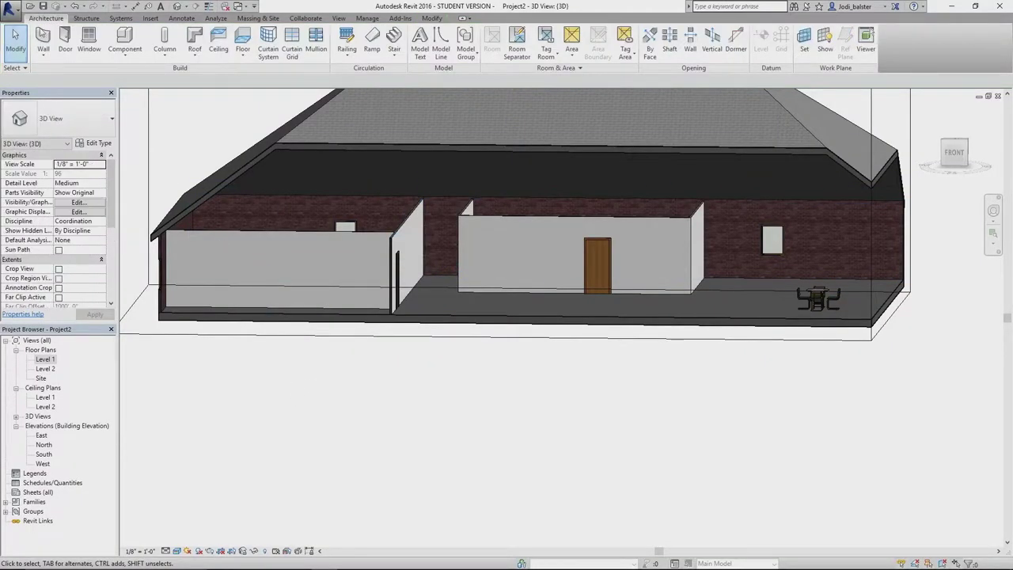
Step: Place 2' x 4' ACT System ceilings in the large right, top-left and lower-left rooms
double_click(45, 397)
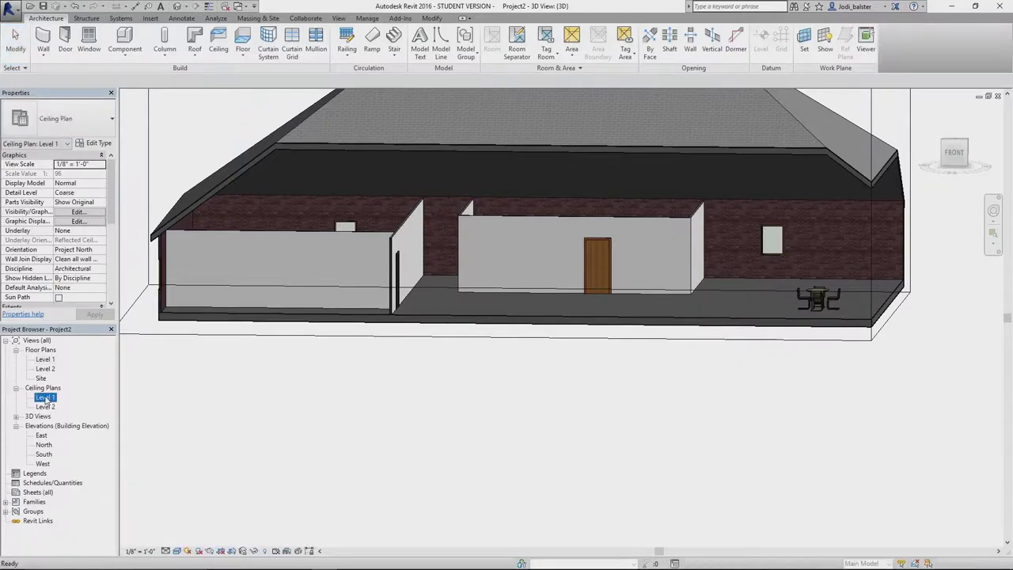
scroll(443, 287, "down", 5)
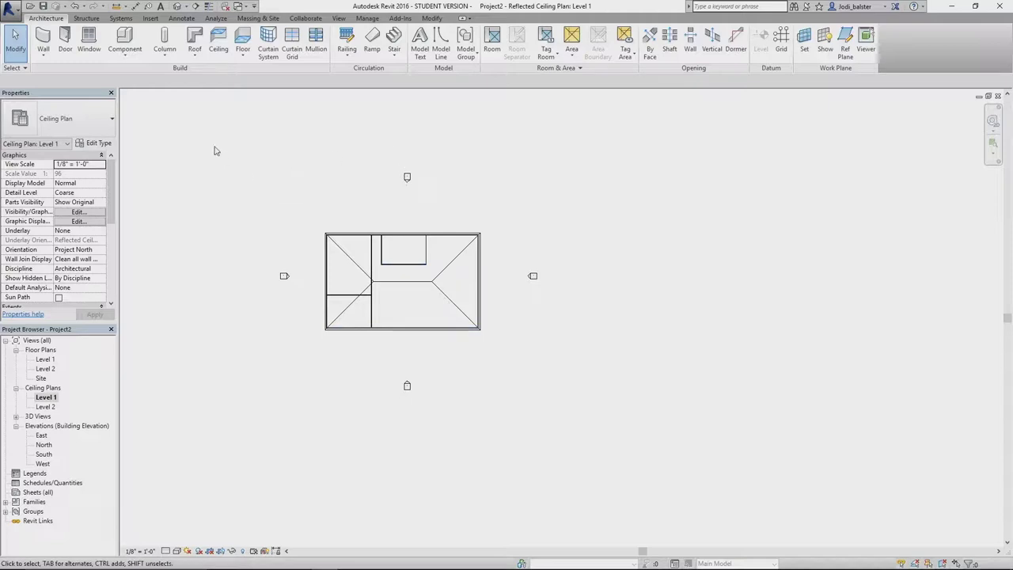
left_click(218, 39)
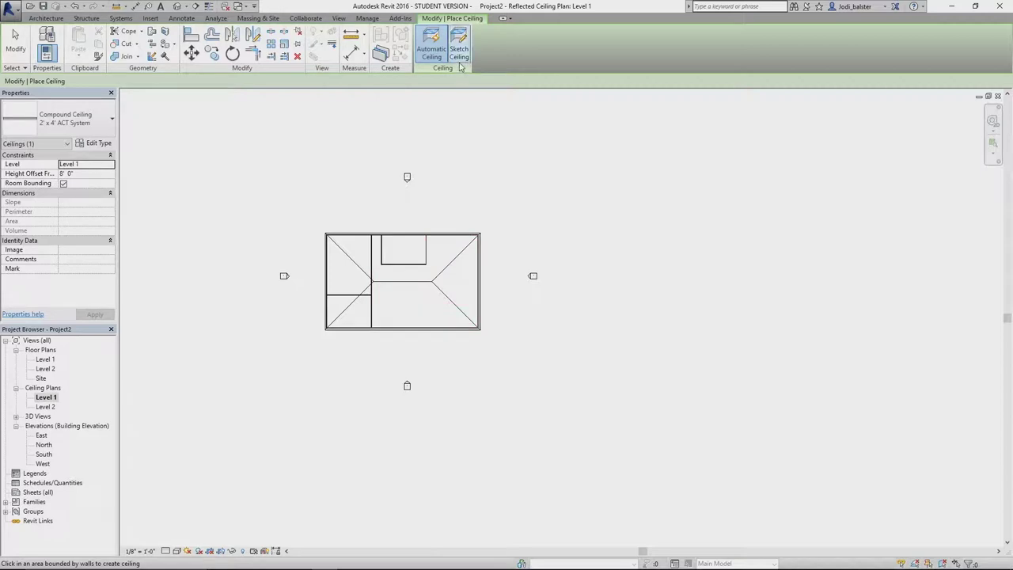
left_click(458, 242)
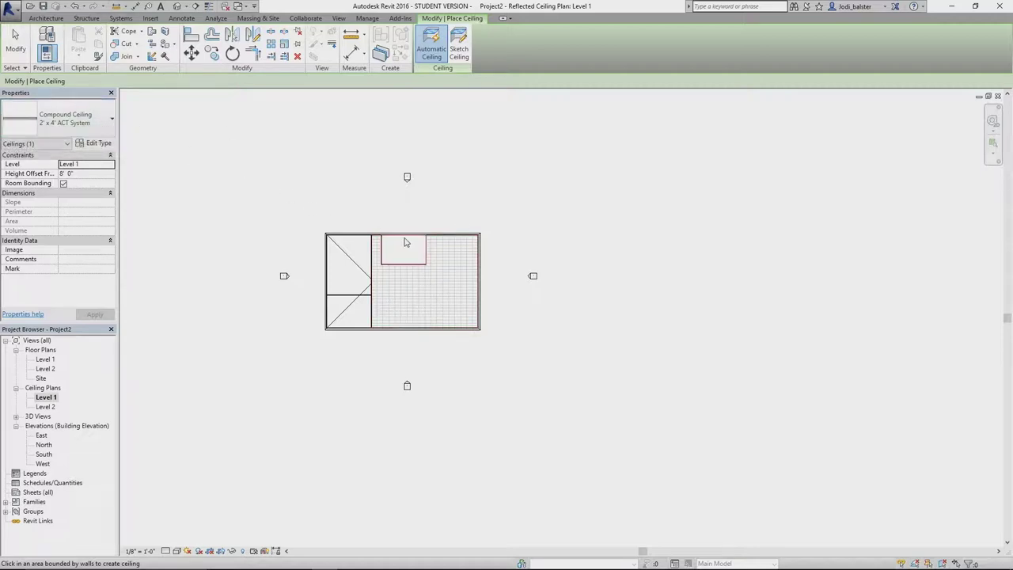
left_click(356, 260)
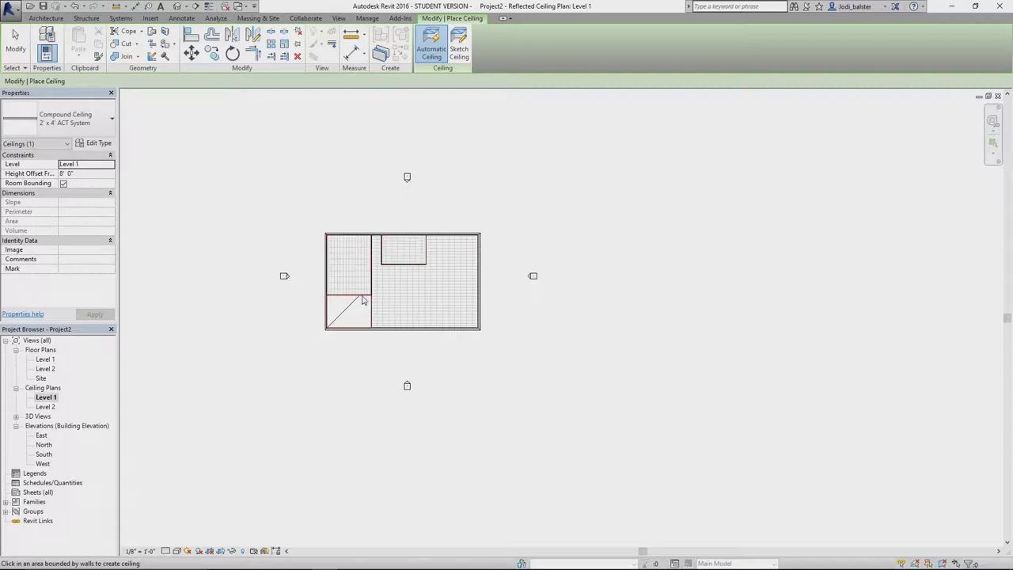
left_click(363, 300)
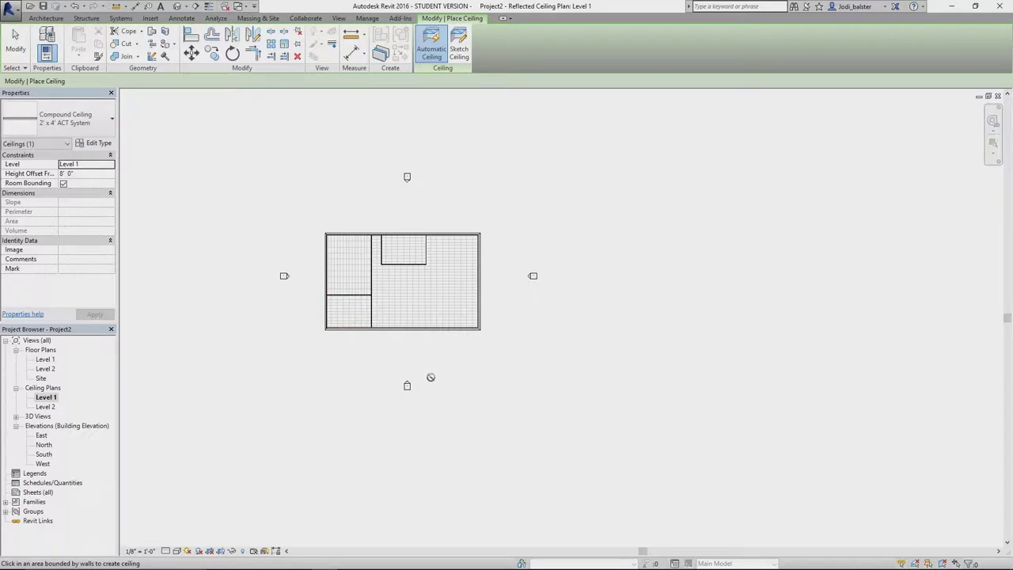
left_click(64, 118)
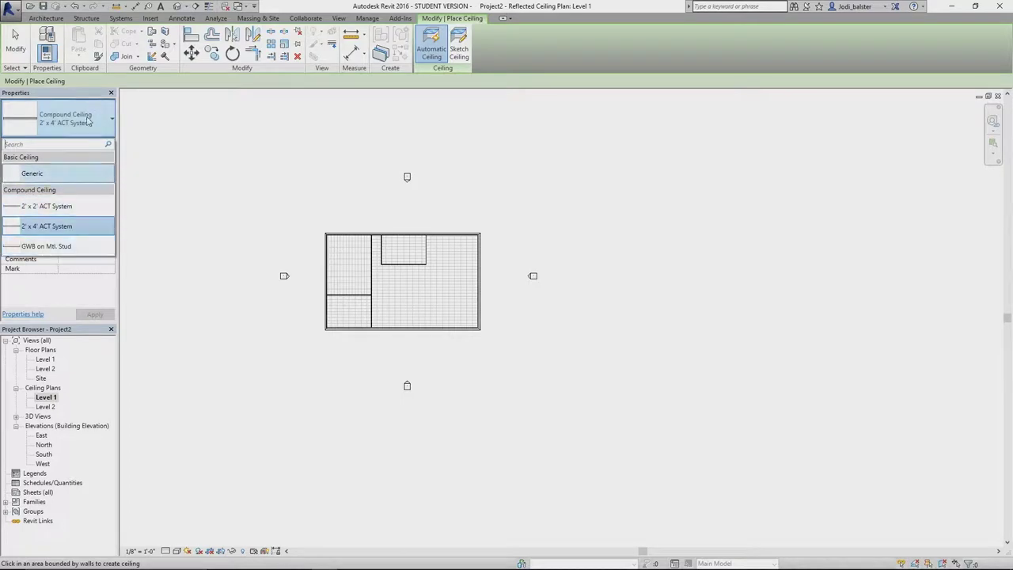
left_click(96, 115)
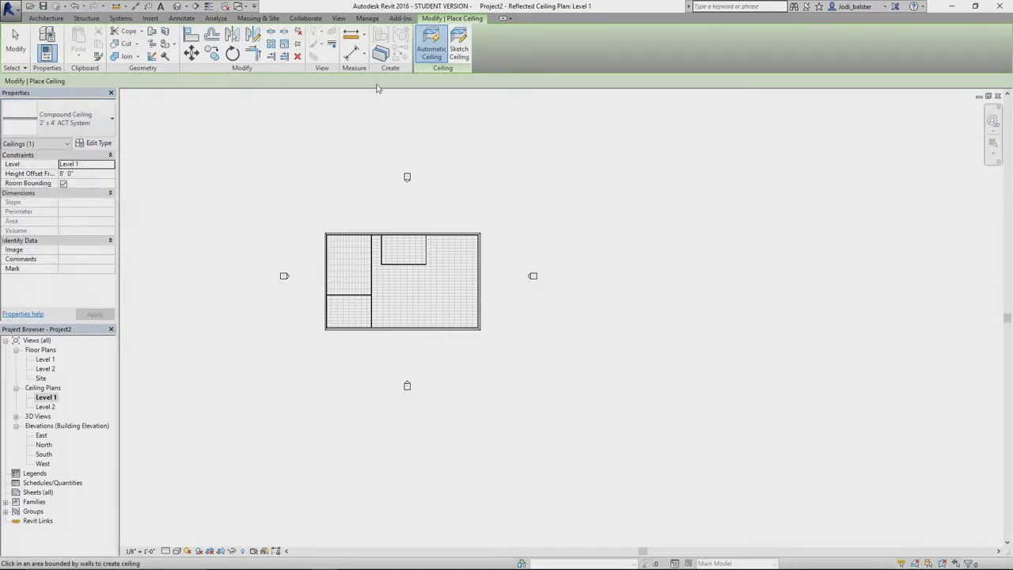
left_click(15, 36)
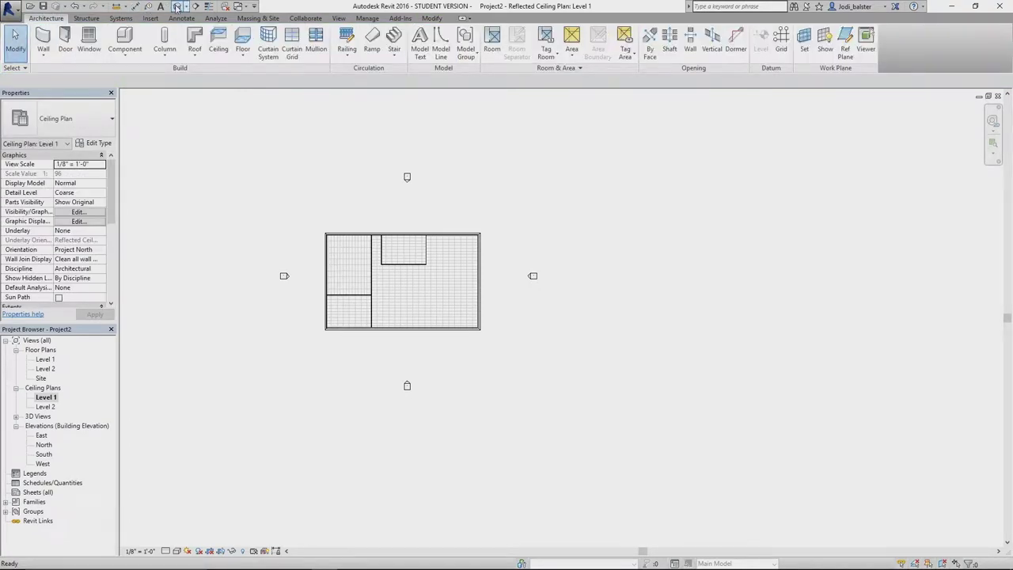
Step: In the 3D view, set the large compound ceiling's height offset to 10' 0"
left_click(177, 6)
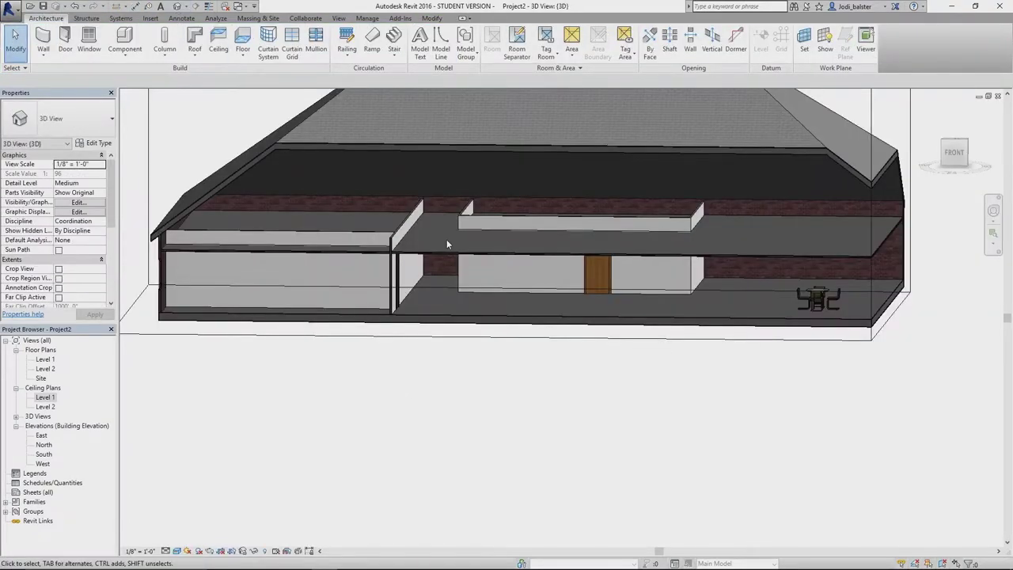
left_click(454, 255)
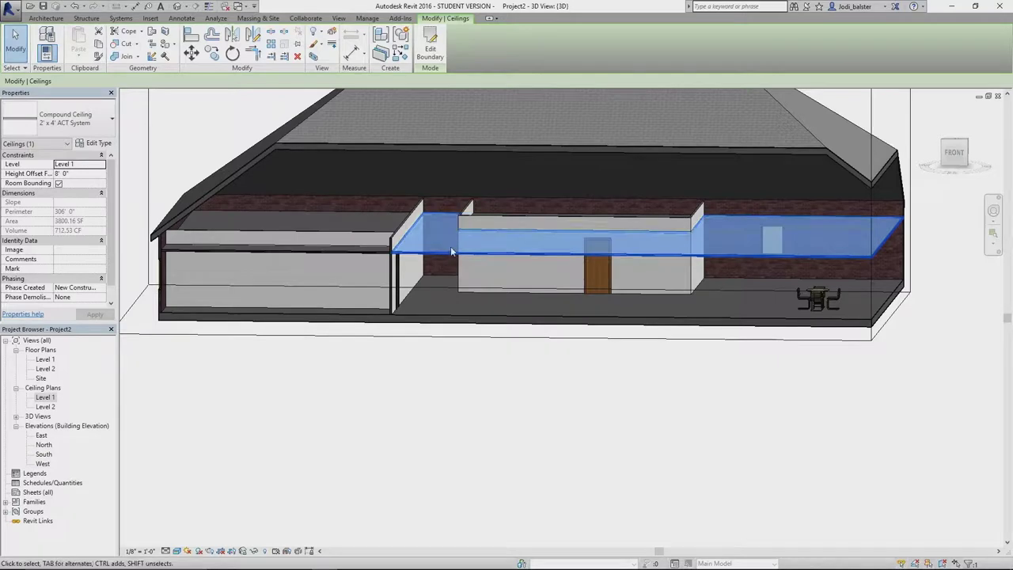
left_click(79, 165)
left_click(80, 175)
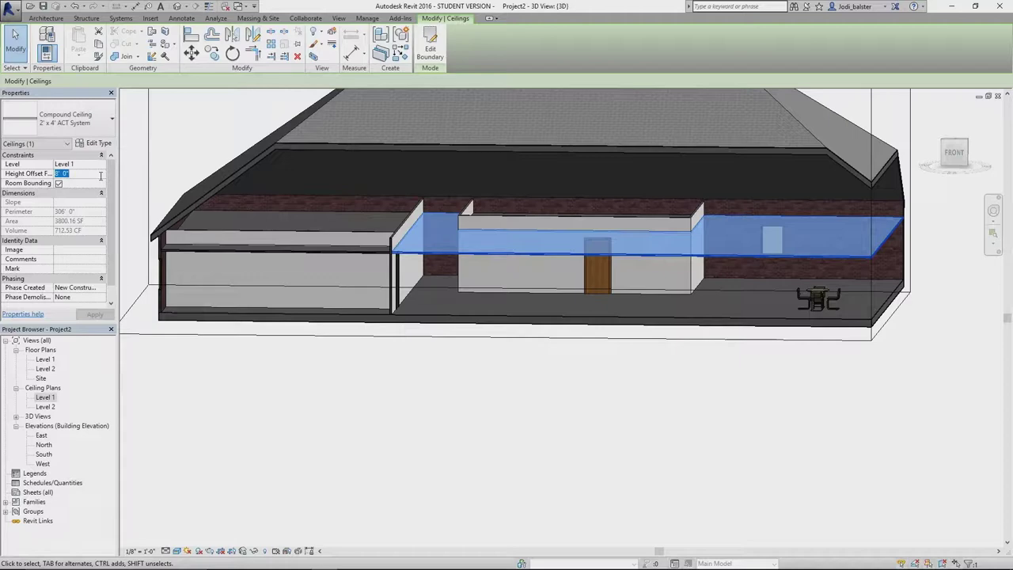
type("10' 0\"")
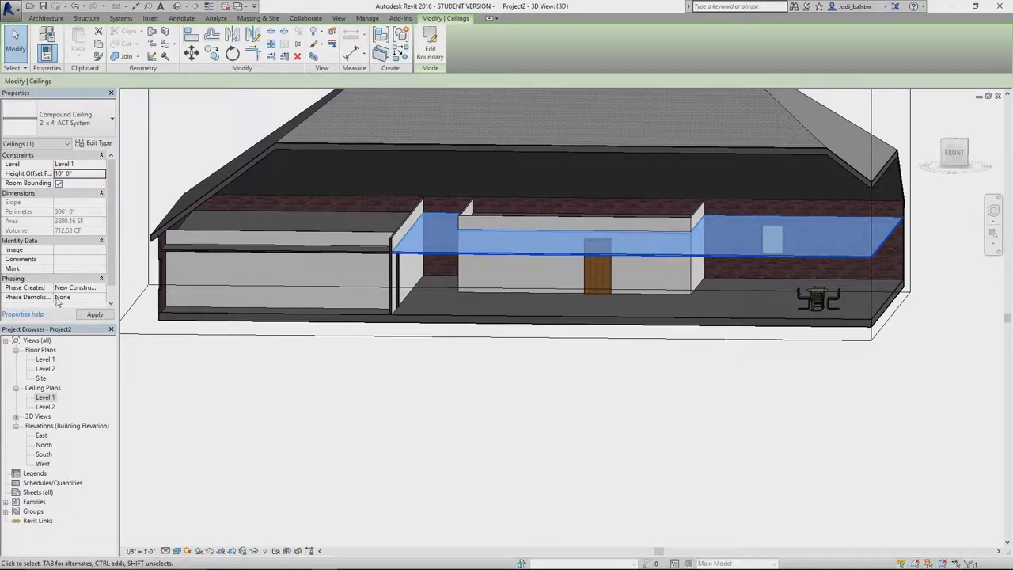
left_click(87, 317)
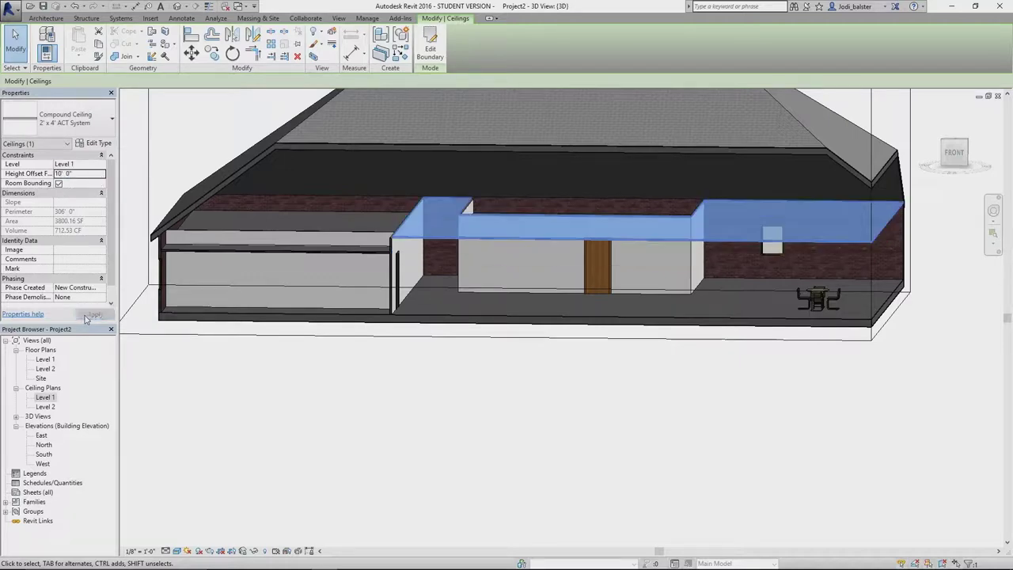
left_click(550, 480)
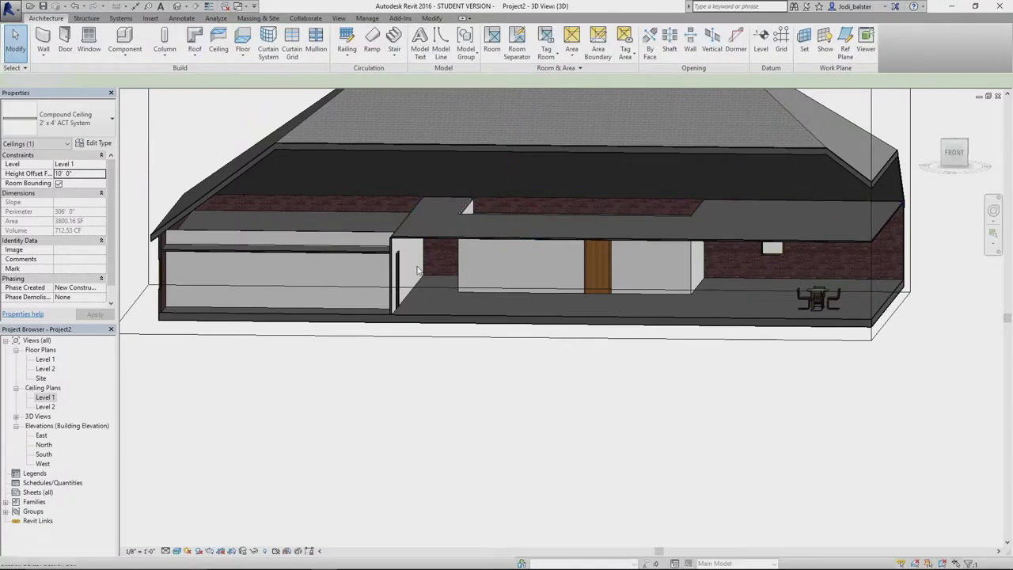
Step: Set both left-side ceilings to a 10' 0" height offset together
left_click(386, 213)
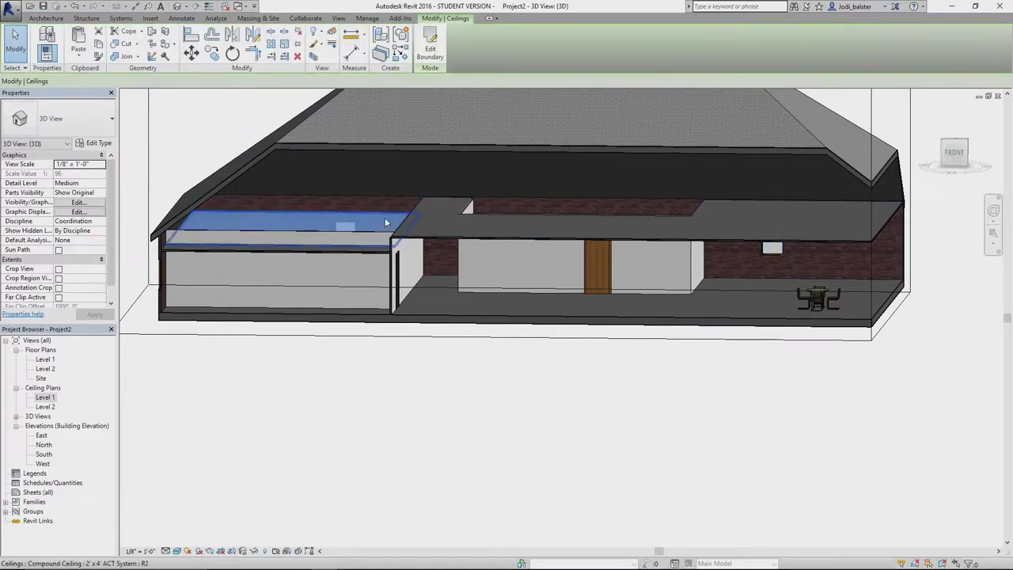
left_click(368, 256, "ctrl")
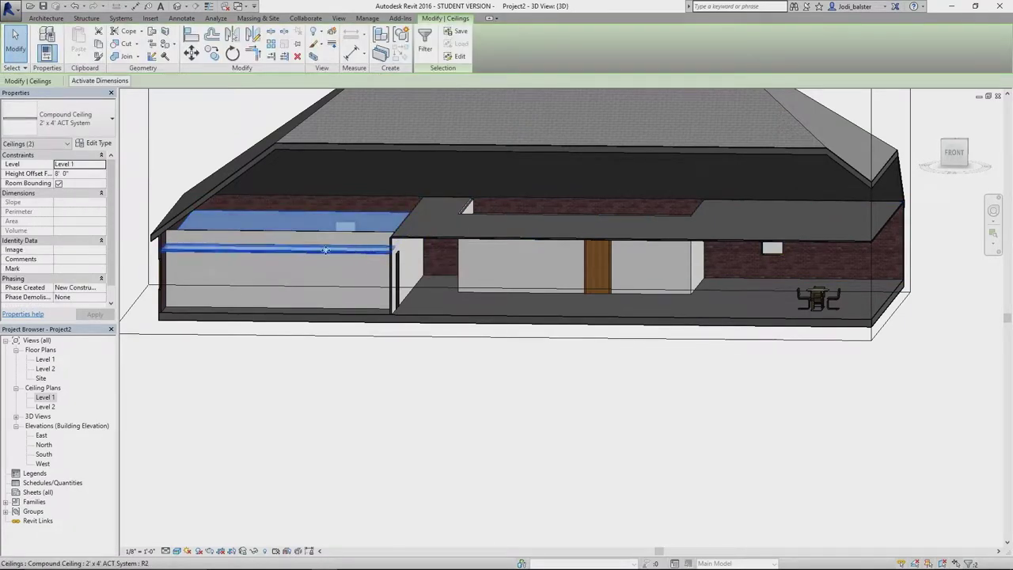
left_click(79, 174)
type("10")
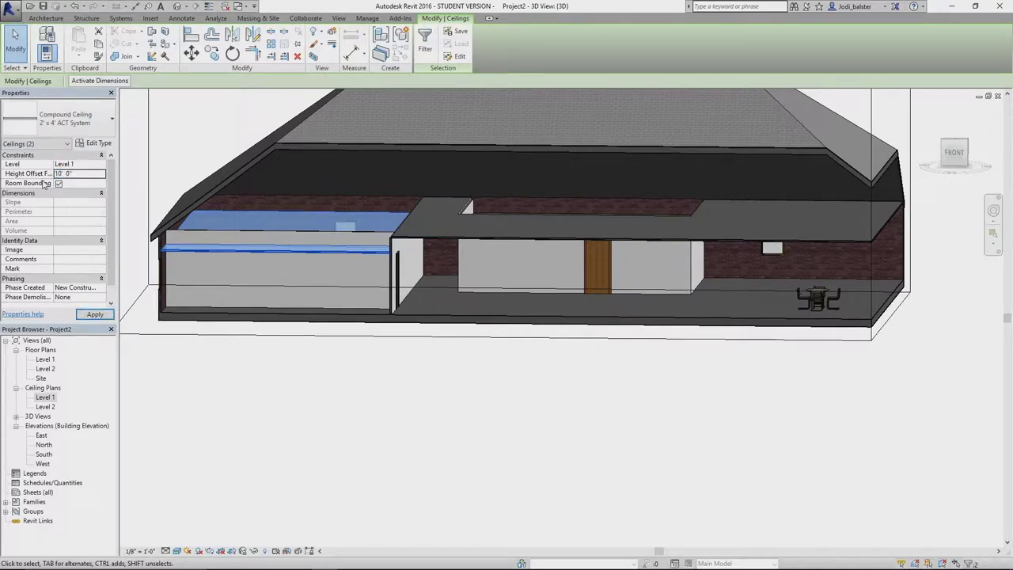
left_click(95, 314)
left_click(559, 387)
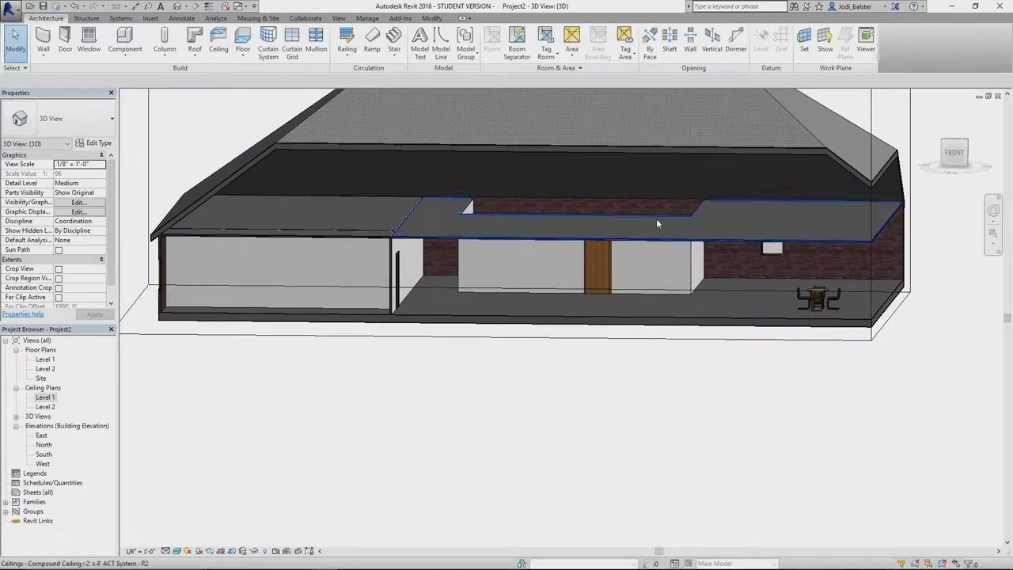
Step: Raise the courtyard ceiling to a 10' 0" height offset too
mouse_move(656, 218)
middle_mouse_down("shift")
mouse_move(657, 246)
mouse_move(651, 226)
middle_mouse_up("shift")
left_click(661, 199)
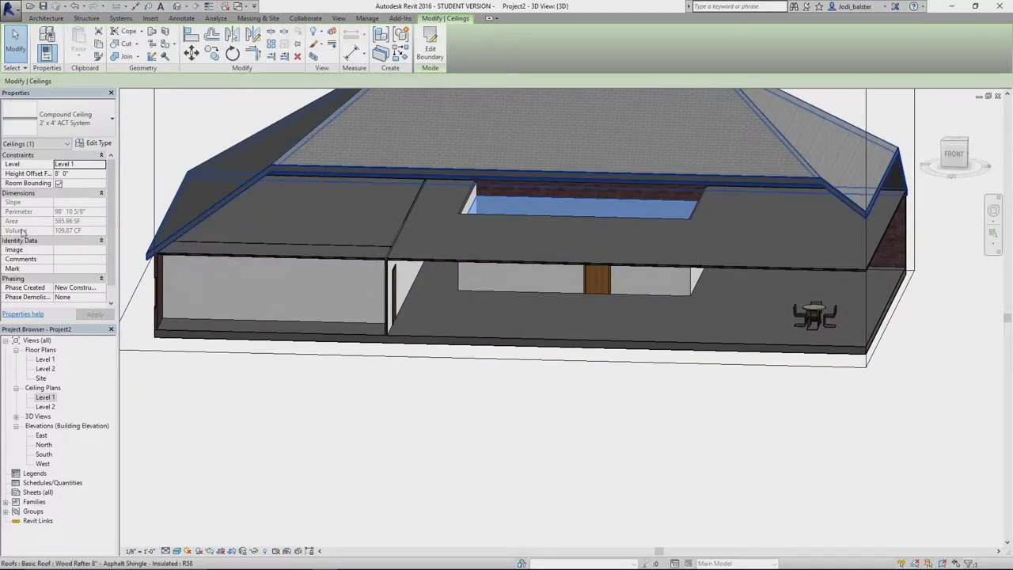
left_click(79, 173)
type("10")
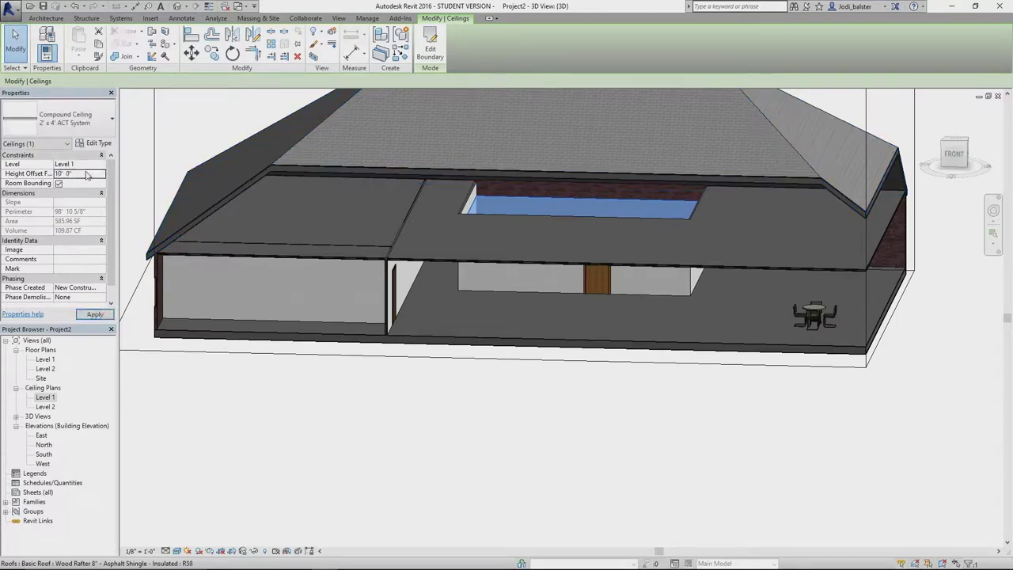
key("Return")
left_click(534, 464)
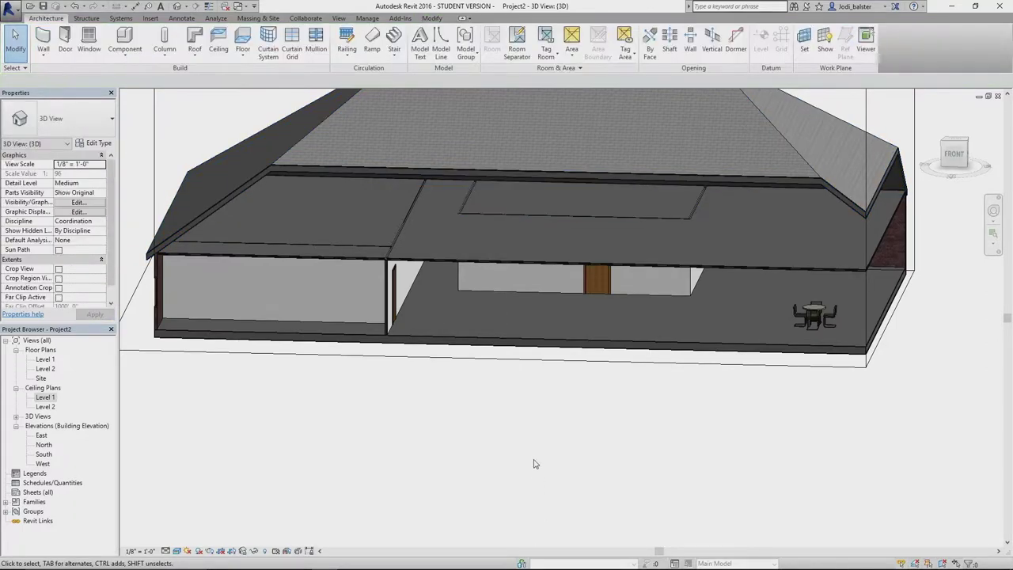
middle_click_drag(519, 449, 509, 400, "shift")
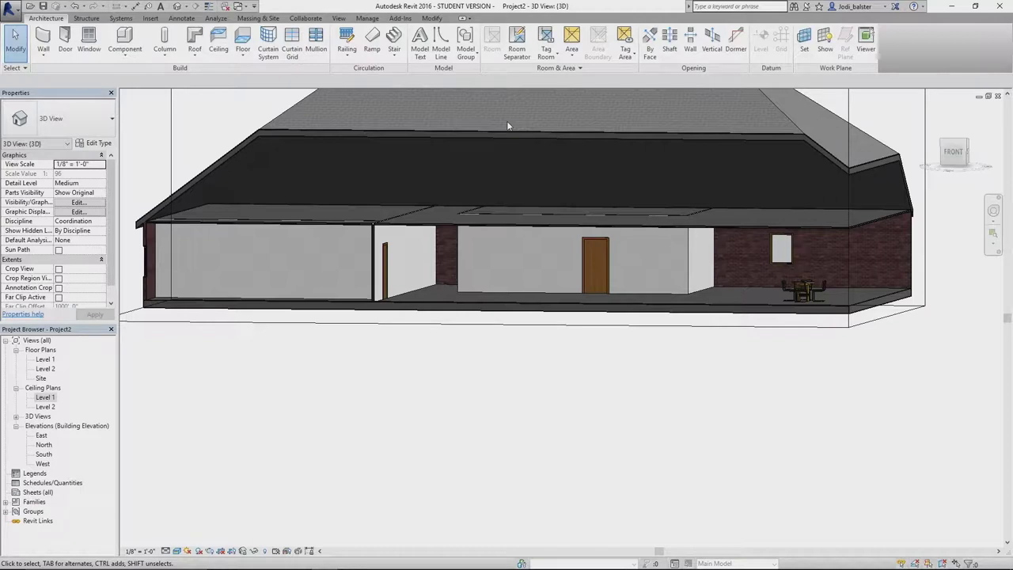
middle_click_drag(686, 435, 572, 389)
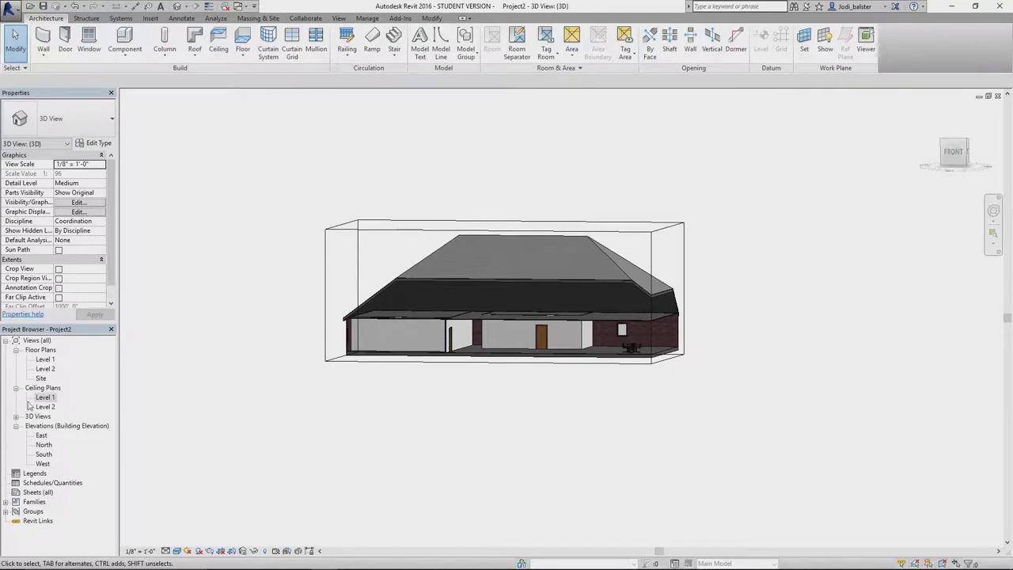
Step: Show the whole building in the Level 1 plan and list the 3D view types
double_click(48, 360)
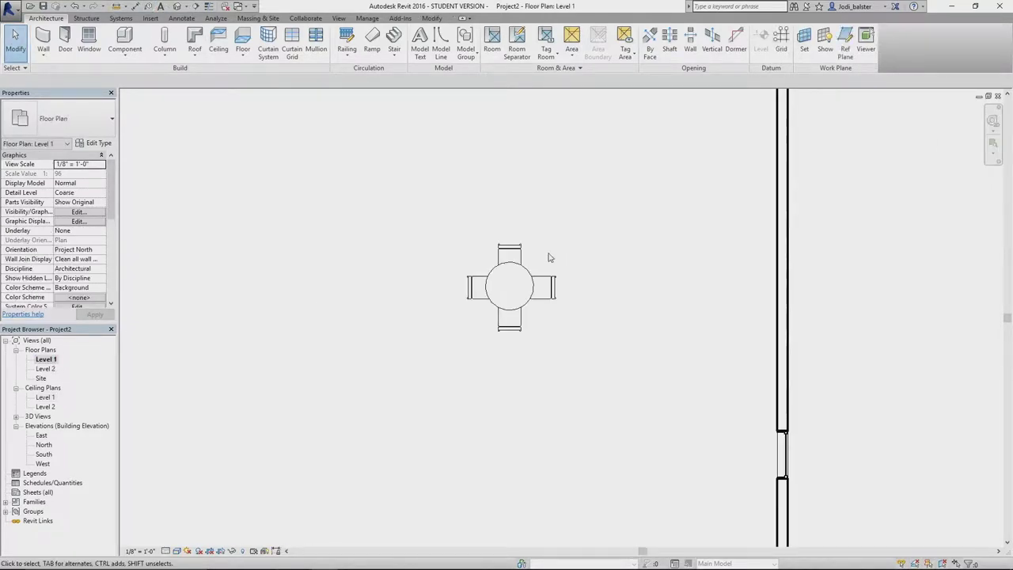
scroll(435, 292, "down", 5)
scroll(420, 298, "down", 1)
middle_click_drag(398, 324, 435, 341)
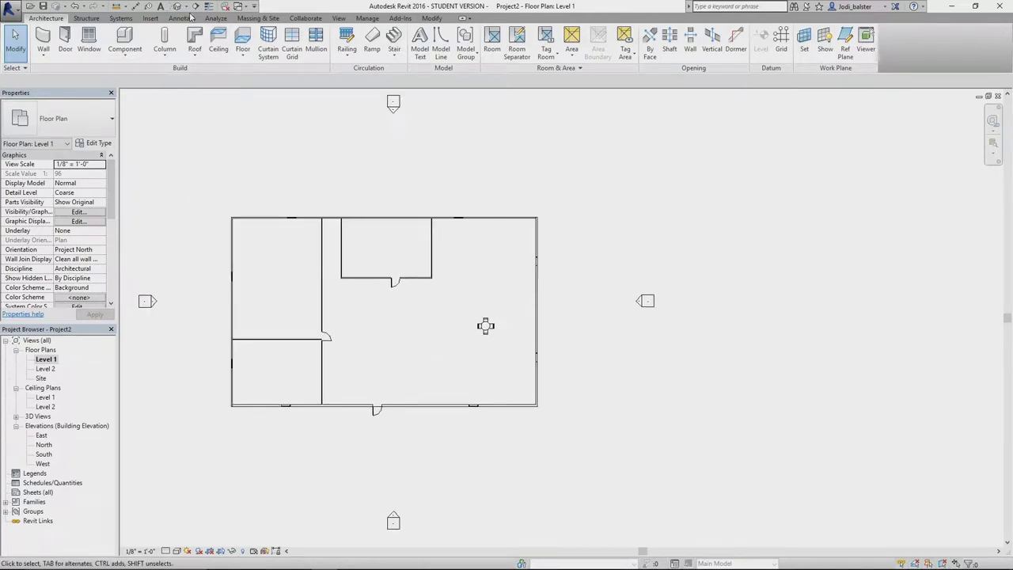
left_click(186, 7)
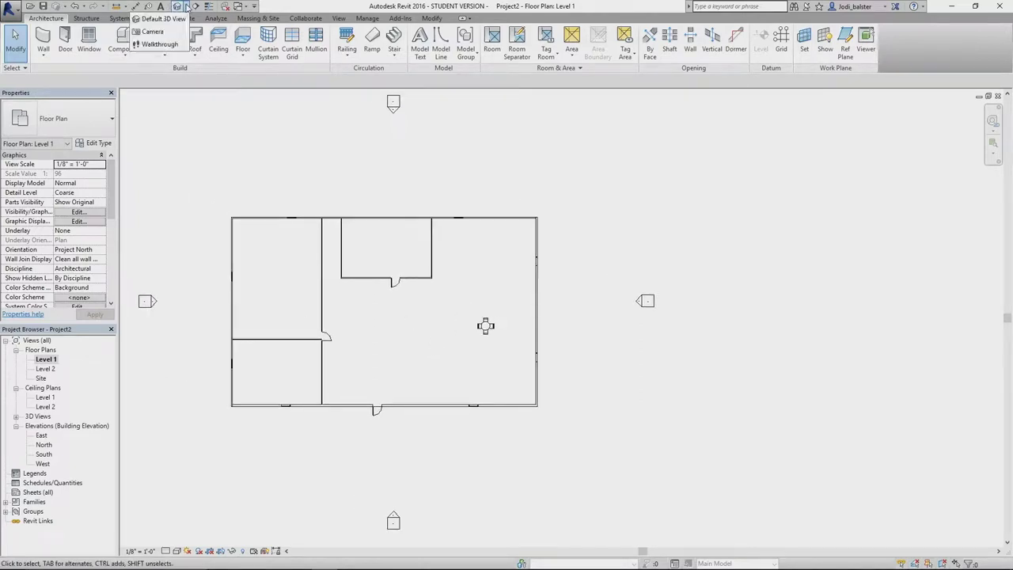
Step: Set a camera eye near the large room's lower-left, aimed across the room, creating 3D View 1
left_click(153, 31)
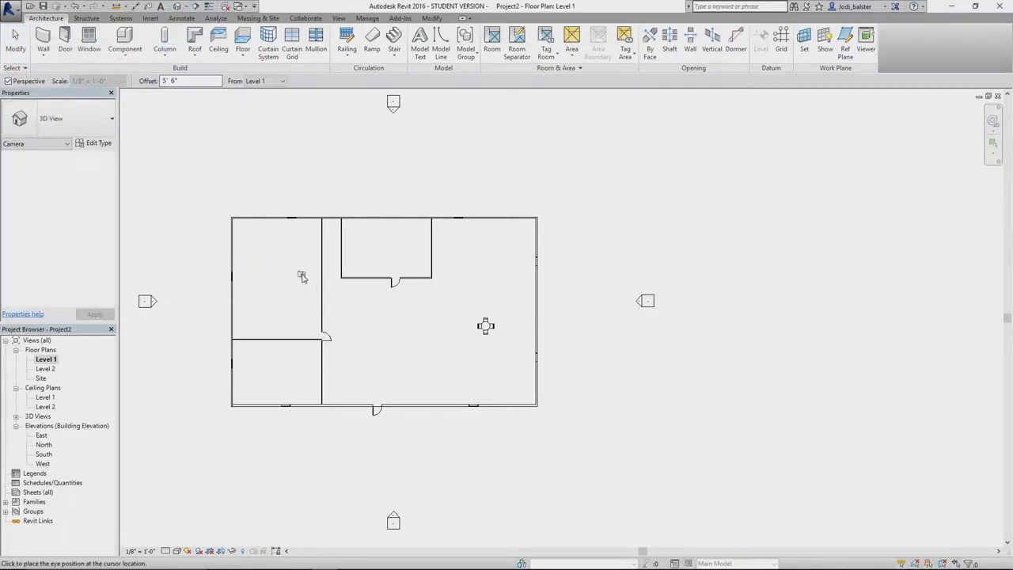
left_click(353, 368)
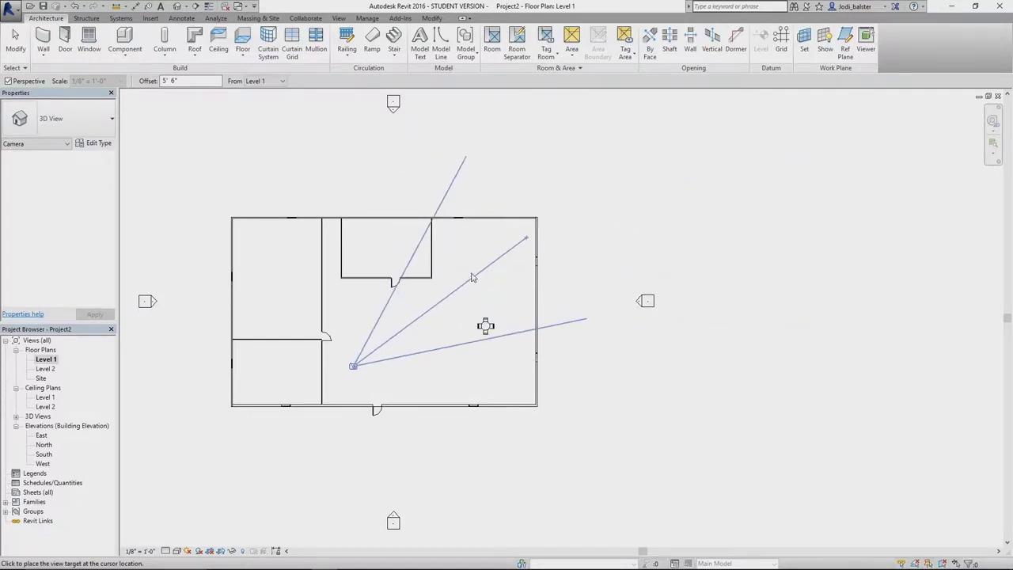
left_click(585, 194)
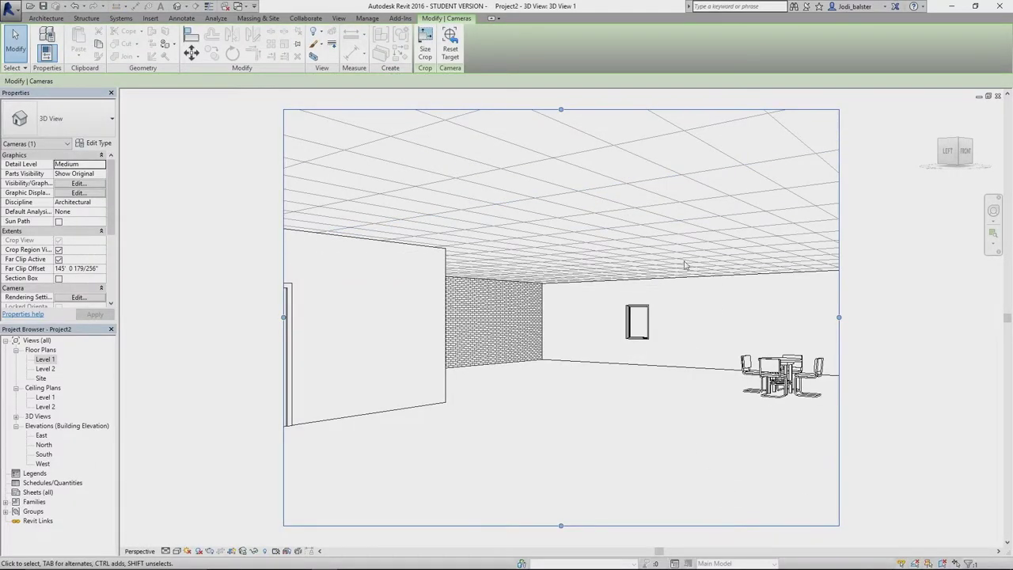
Step: Render 3D View 1 in Realistic style and enlarge its crop region right, top and left to show the door
left_click(176, 551)
left_click(198, 528)
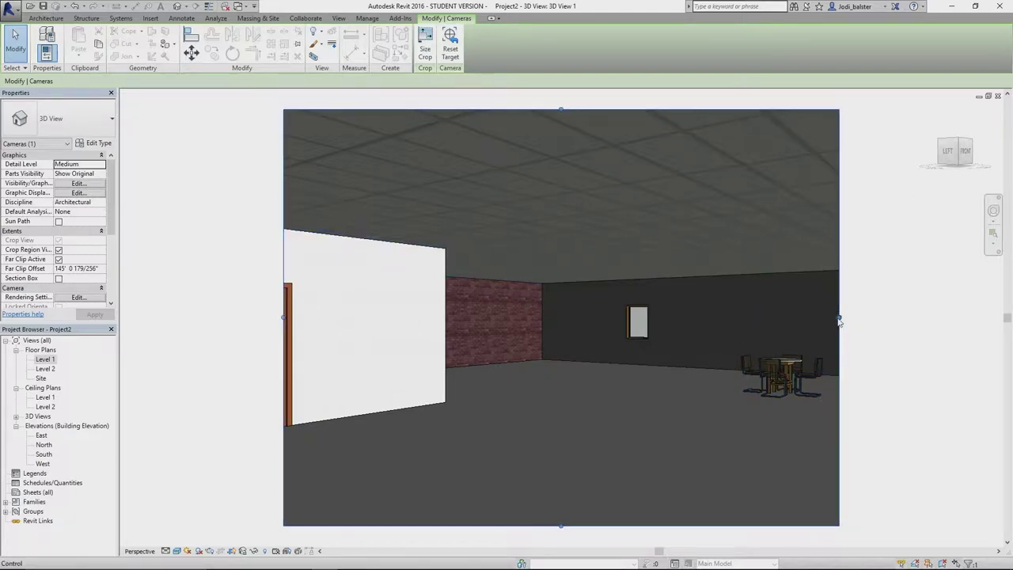
left_click_drag(840, 318, 988, 319)
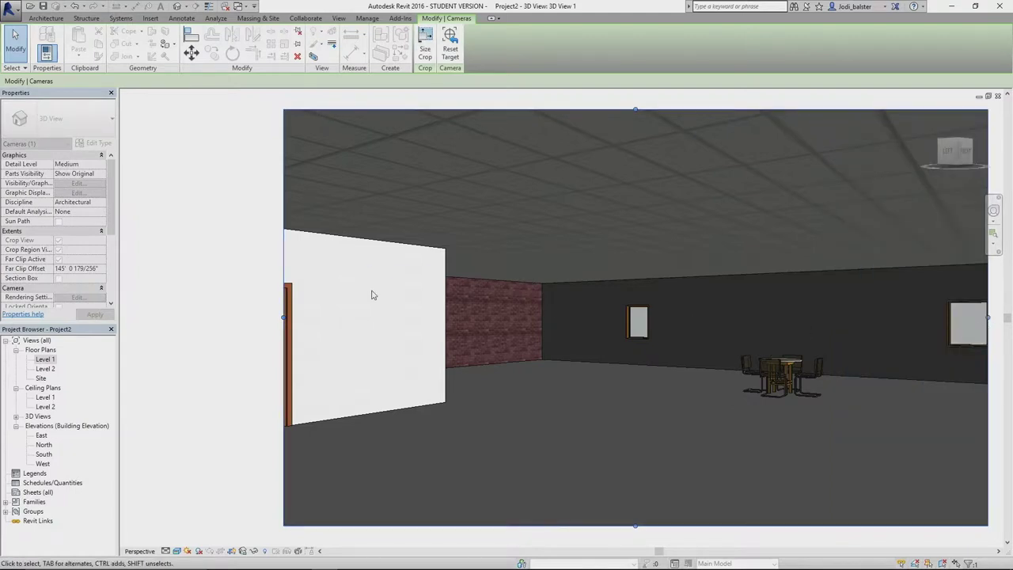
left_click_drag(636, 111, 636, 180)
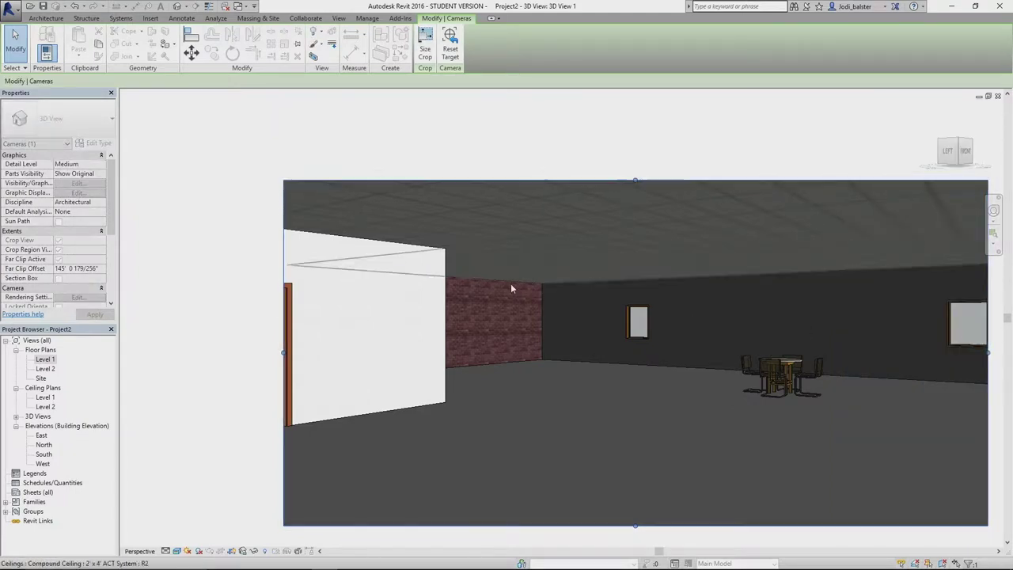
left_click_drag(287, 355, 219, 344)
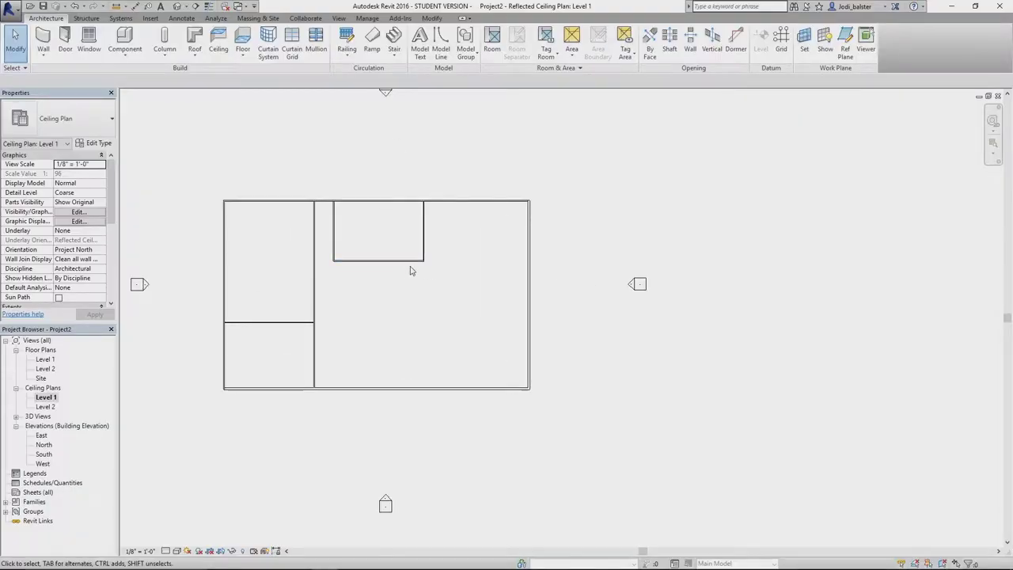
Step: Preview the connected outer wall chain in the Level 1 ceiling plan
key("Tab")
key("Tab")
key("Tab")
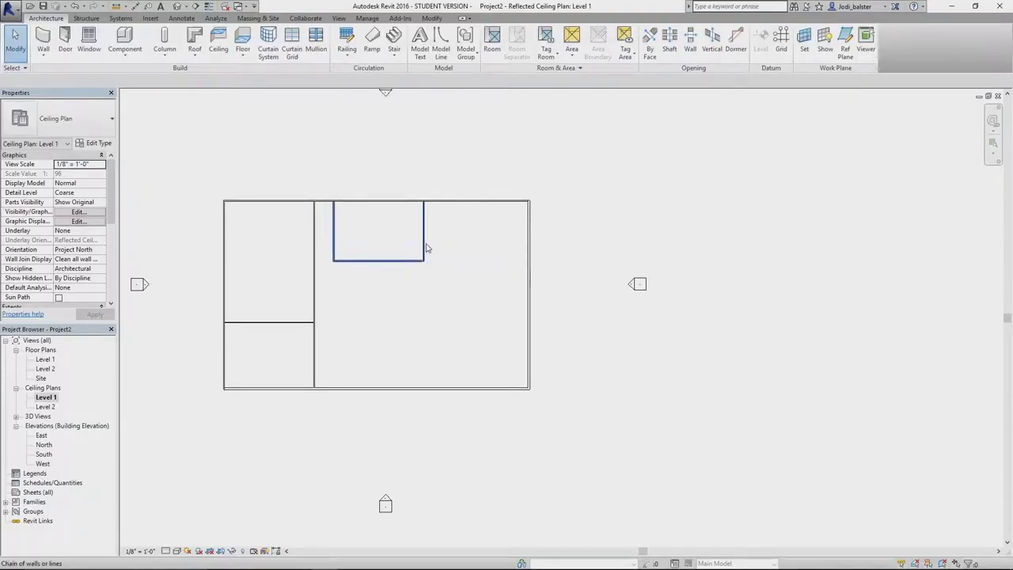
key("Tab")
key("Tab")
key("Tab")
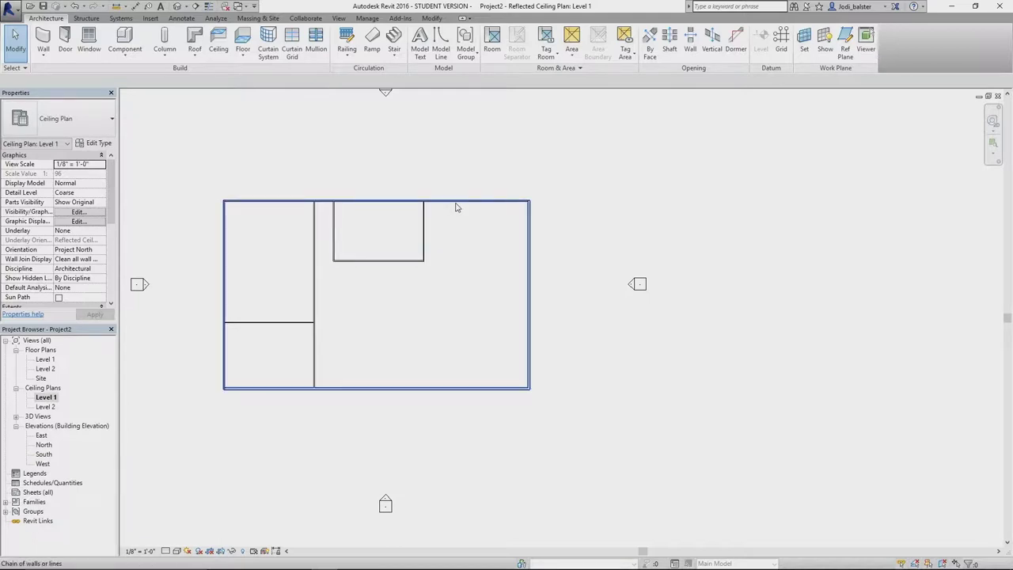
key("Tab")
key("Tab")
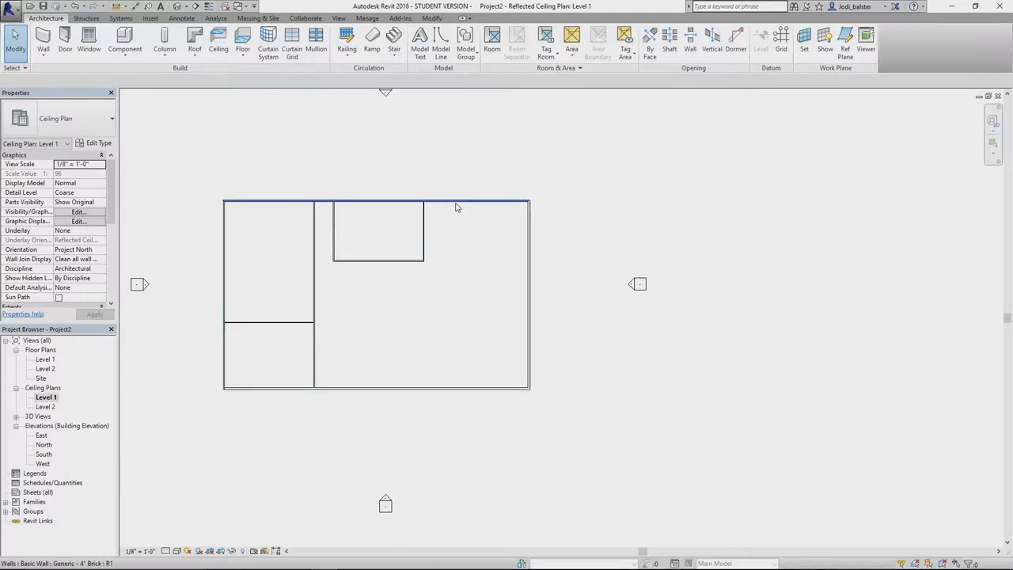
Step: Open the default 3D view, check the ceiling selection, then select the Level 1 ceiling plan
left_click(183, 6)
left_click(629, 320)
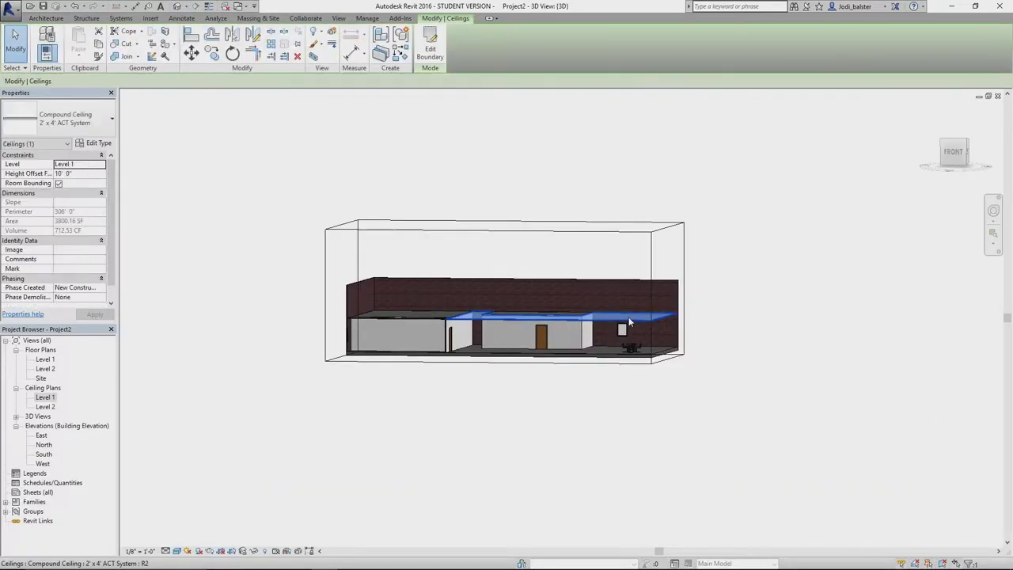
key("Escape")
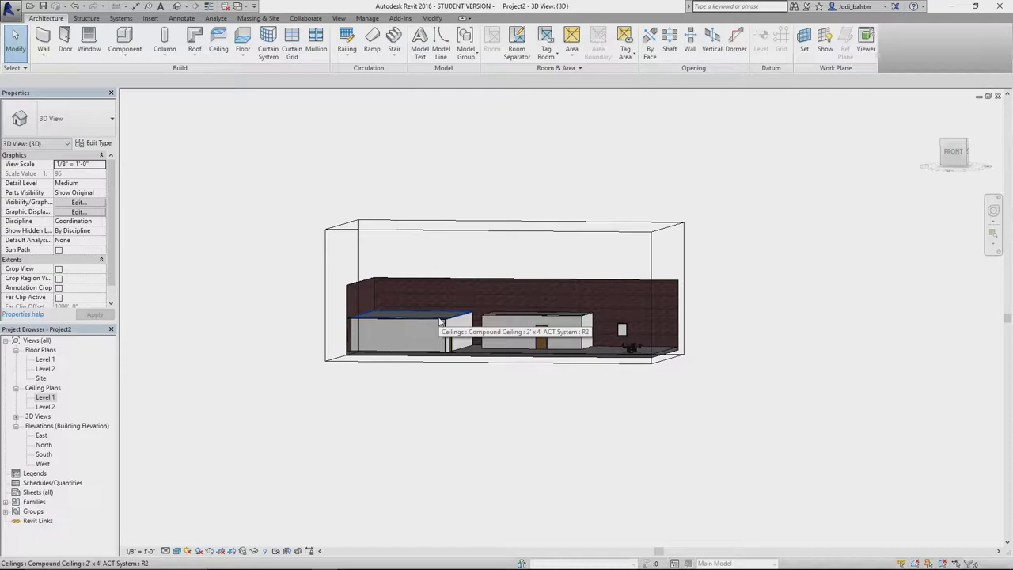
left_click(44, 398)
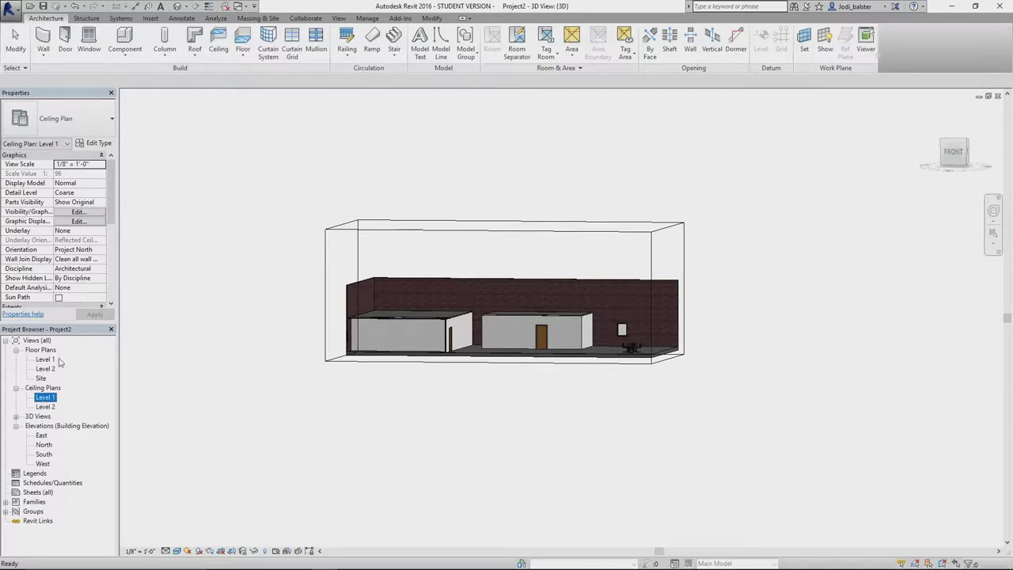
Step: Open the Level 2 floor plan with Underlay set to None and inspect the ceilings
double_click(45, 370)
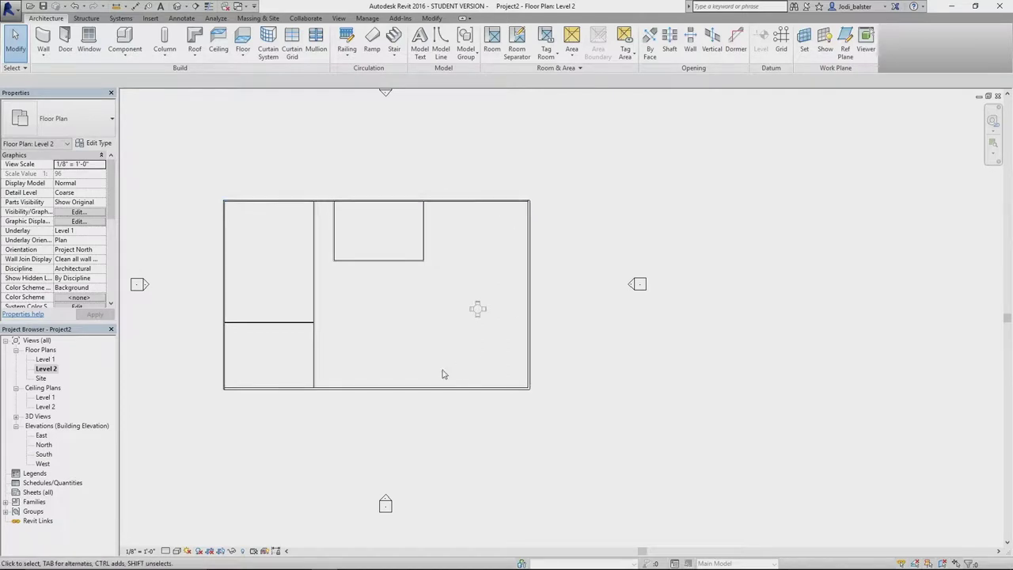
left_click(101, 232)
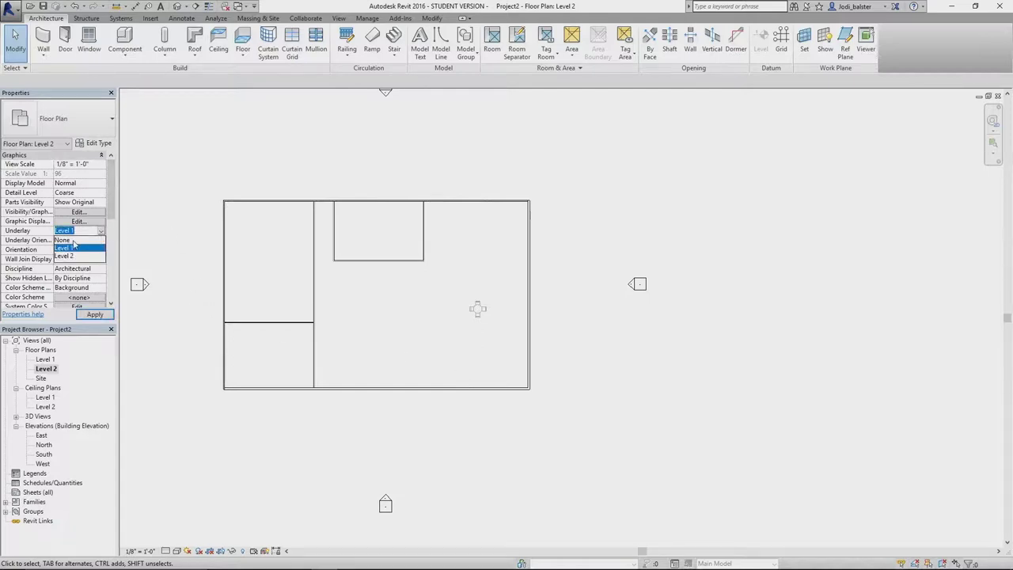
left_click(63, 239)
left_click(94, 315)
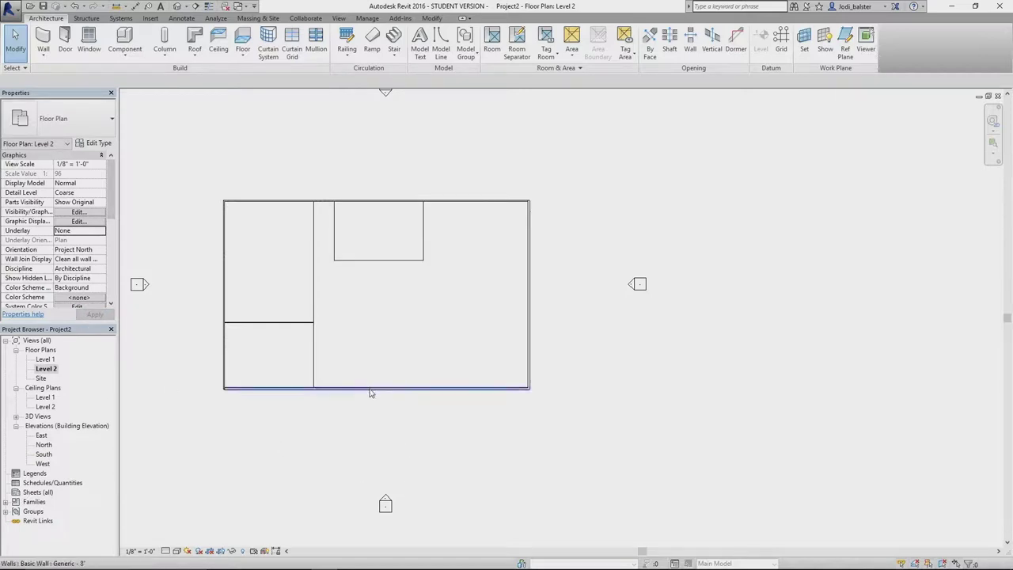
left_click(315, 362)
left_click(314, 295)
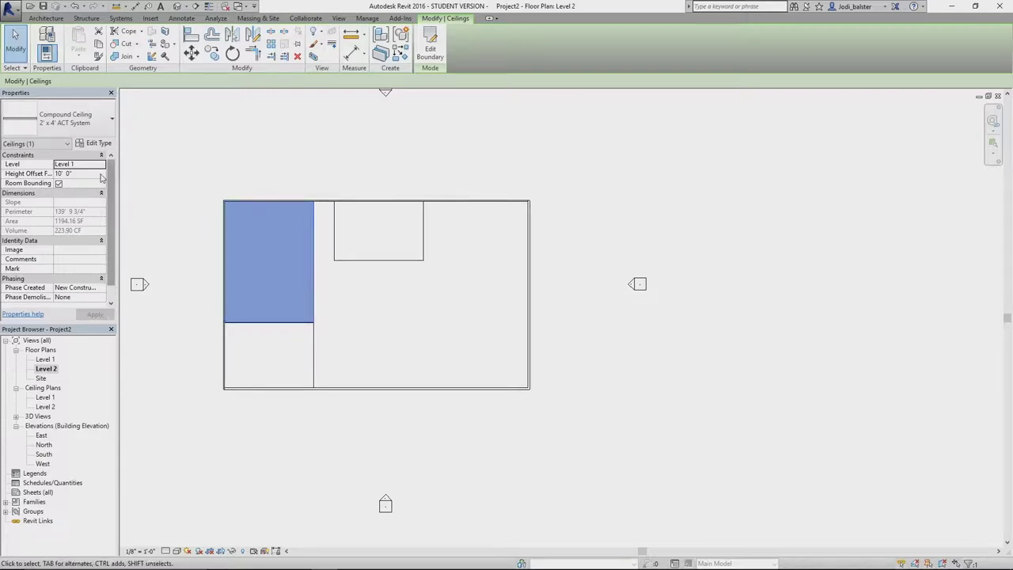
key("Escape")
Step: Set the Level 2 plan's underlay back to Level 1
left_click(88, 230)
left_click(101, 232)
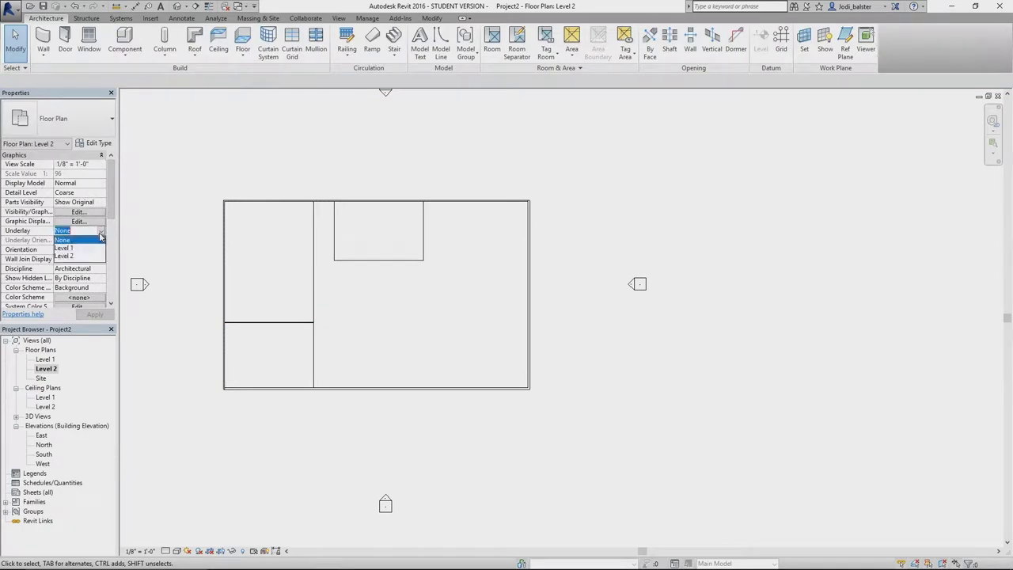
left_click(87, 248)
left_click(94, 315)
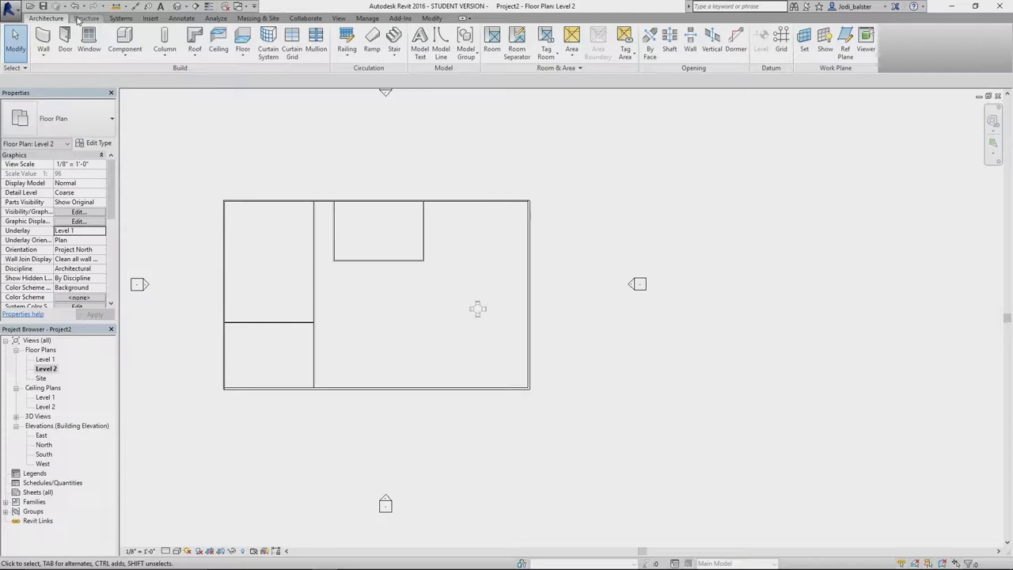
left_click(258, 18)
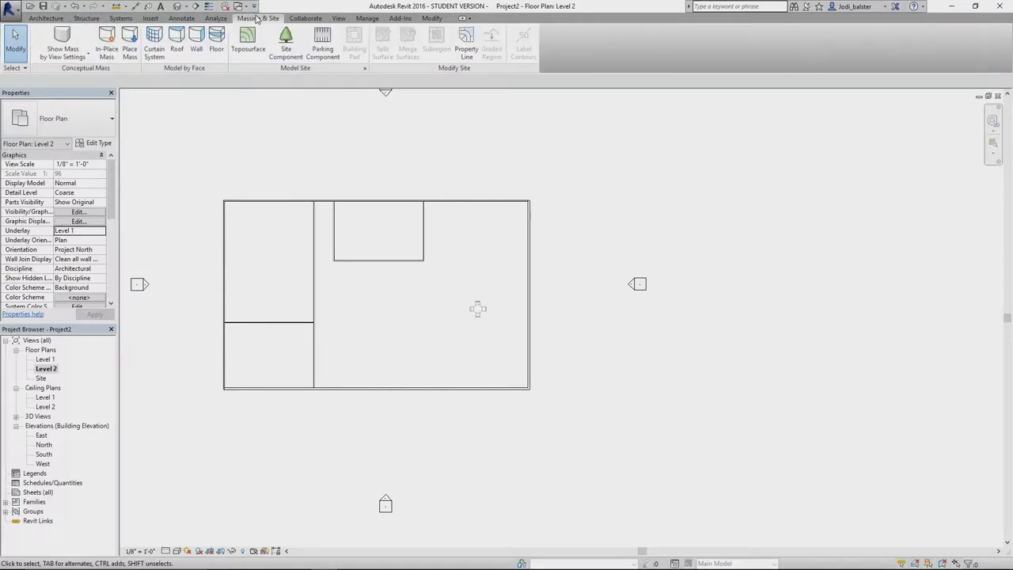
Step: Start placing a mass and agree to load a mass family
left_click(128, 38)
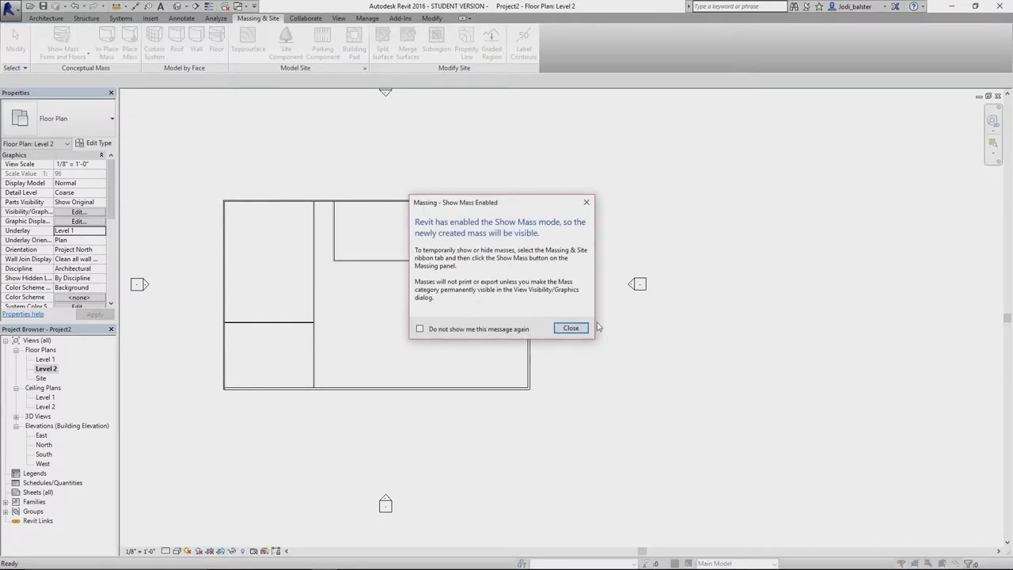
left_click(567, 328)
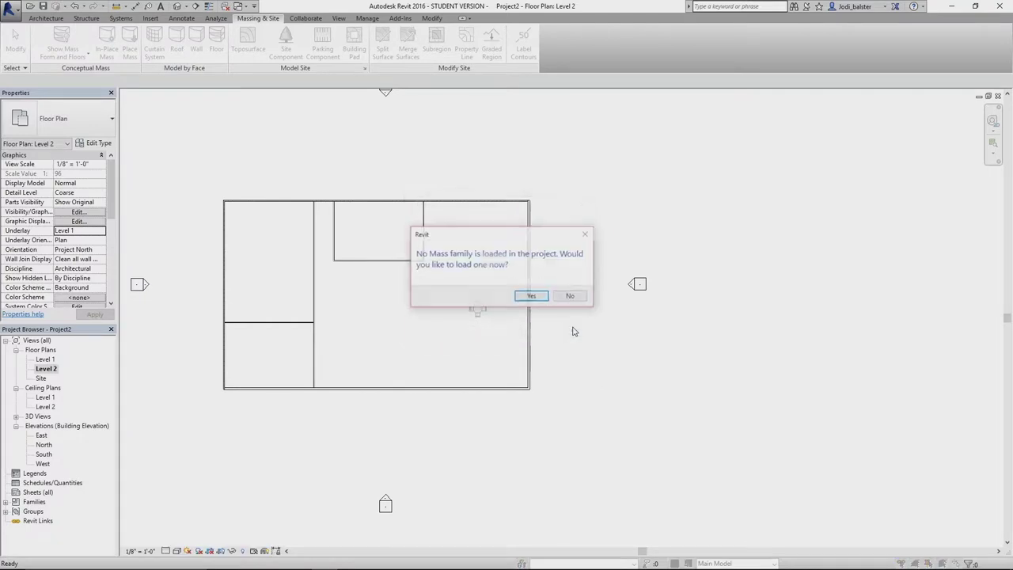
left_click(532, 297)
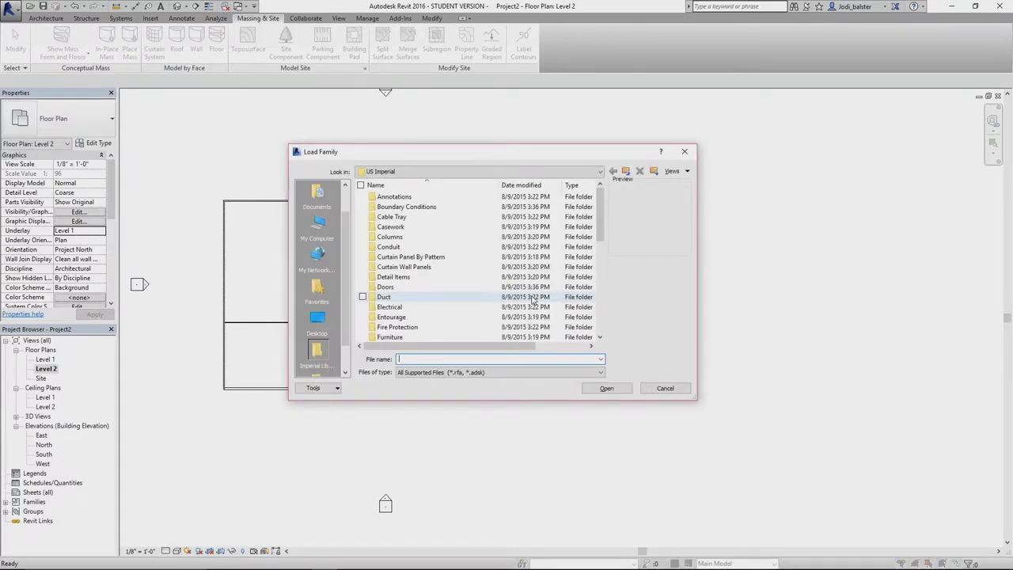
scroll(430, 247, "down", 8)
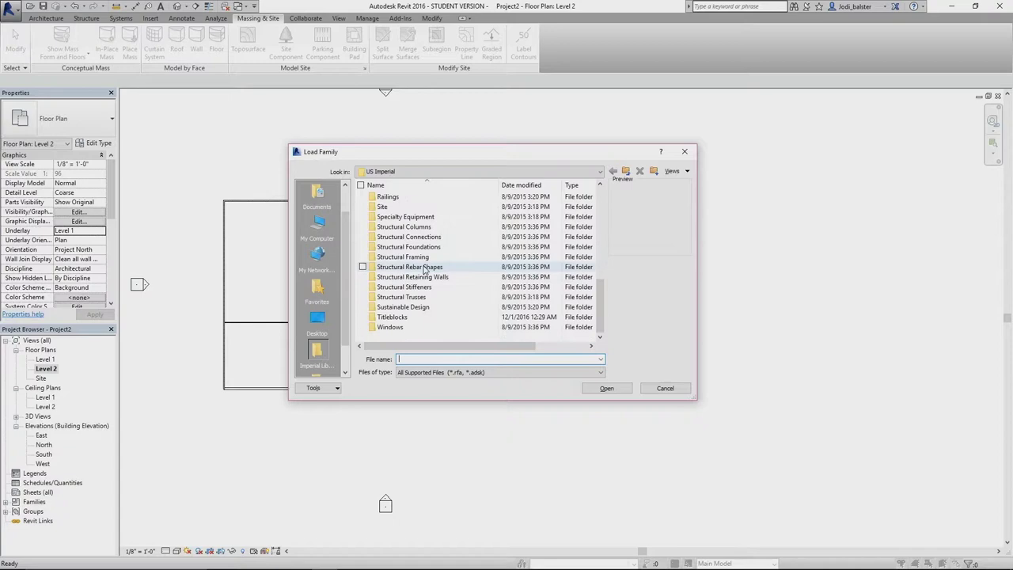
scroll(404, 246, "up", 4)
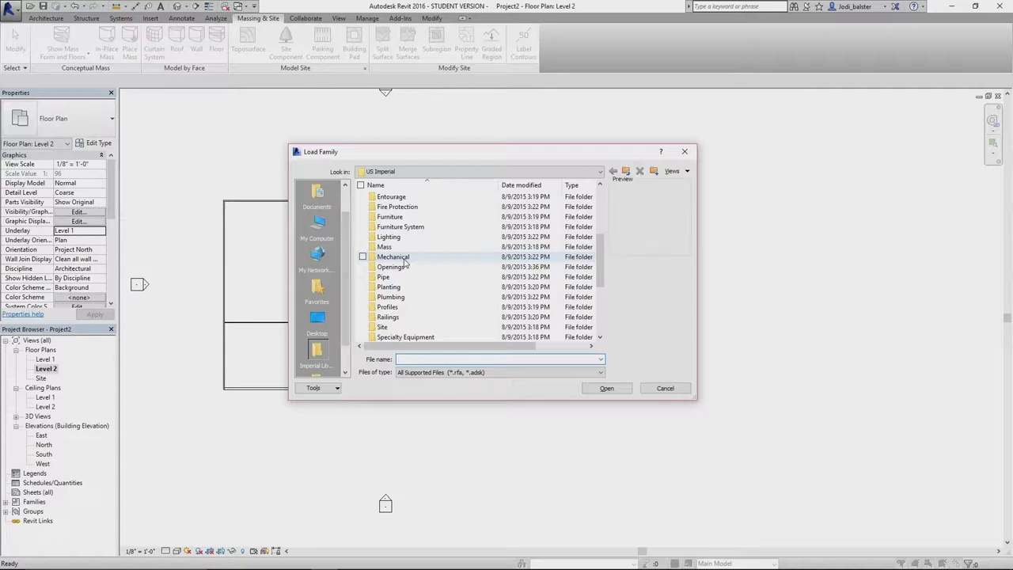
Step: Load the Dome family from the Mass folder and place it in the right part of the plan
double_click(403, 247)
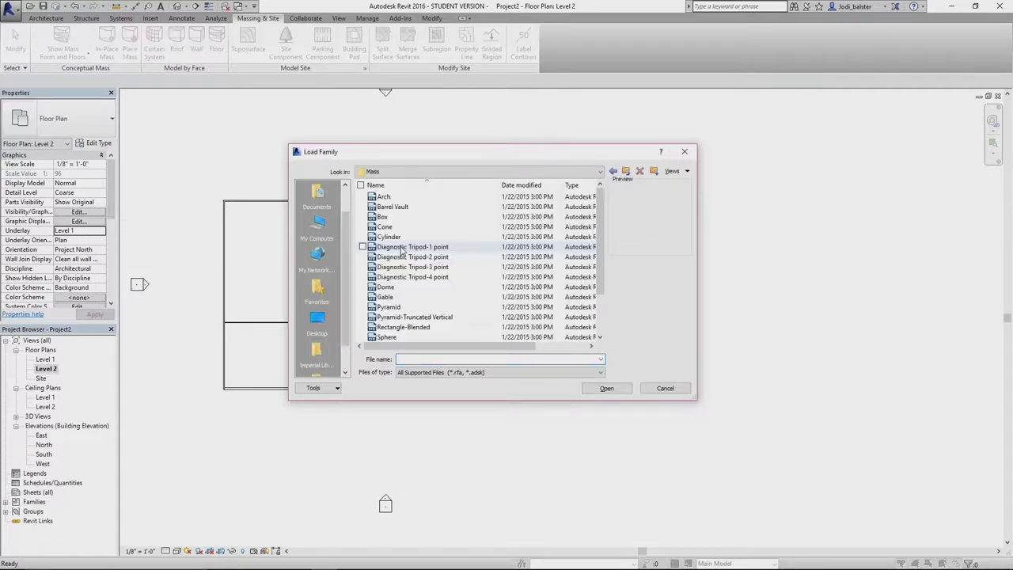
left_click(405, 199)
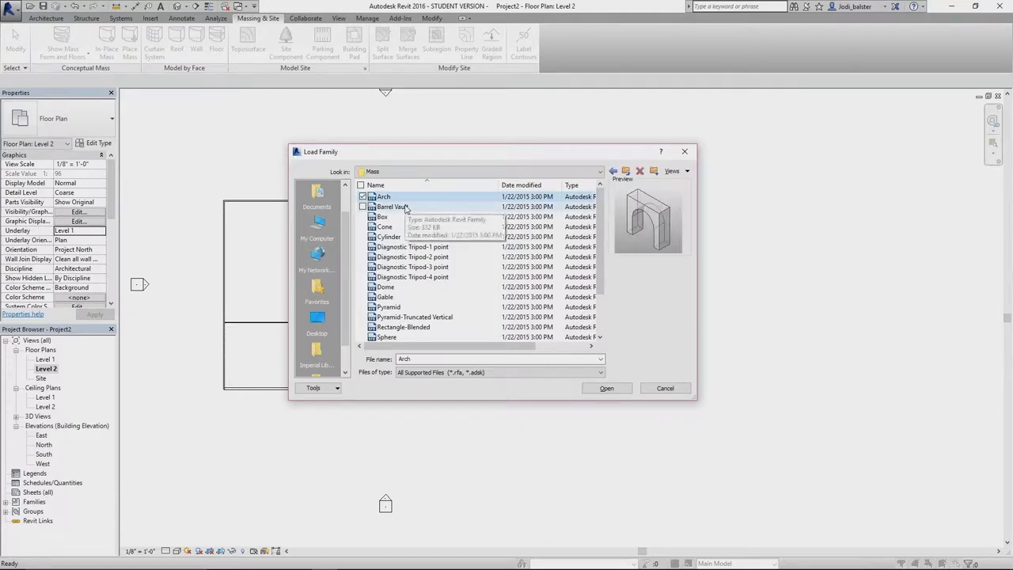
key("Down")
key("Down")
key("Down")
key("Down")
key("Down")
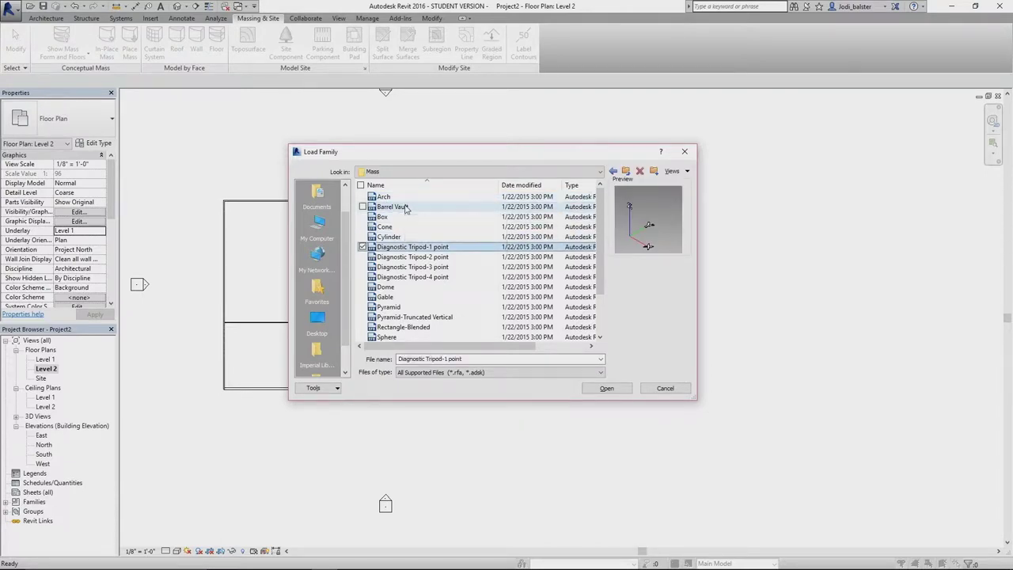
key("Up")
key("Down")
key("Down")
key("Down")
key("Down")
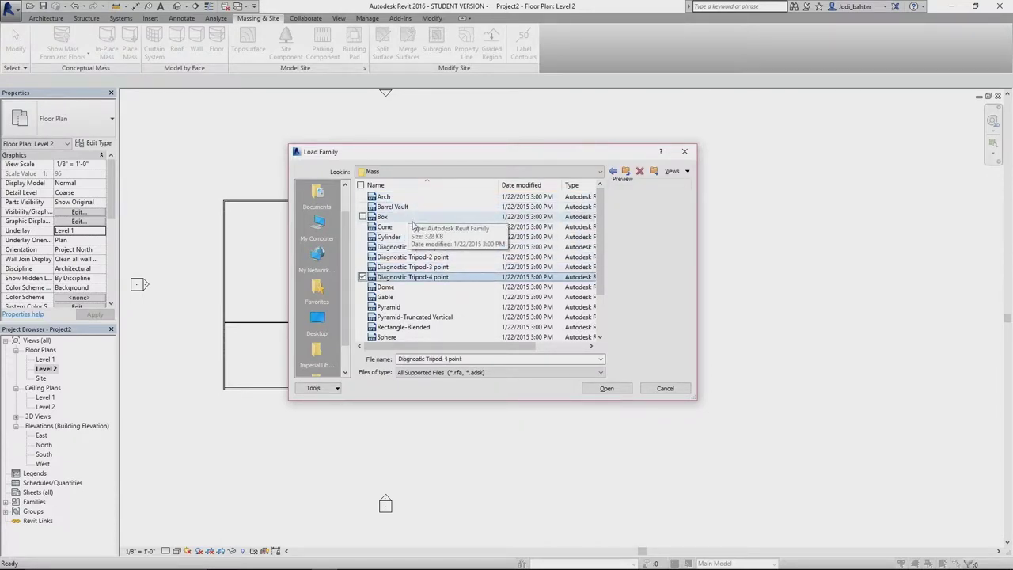
key("Down")
key("Down")
key("Up")
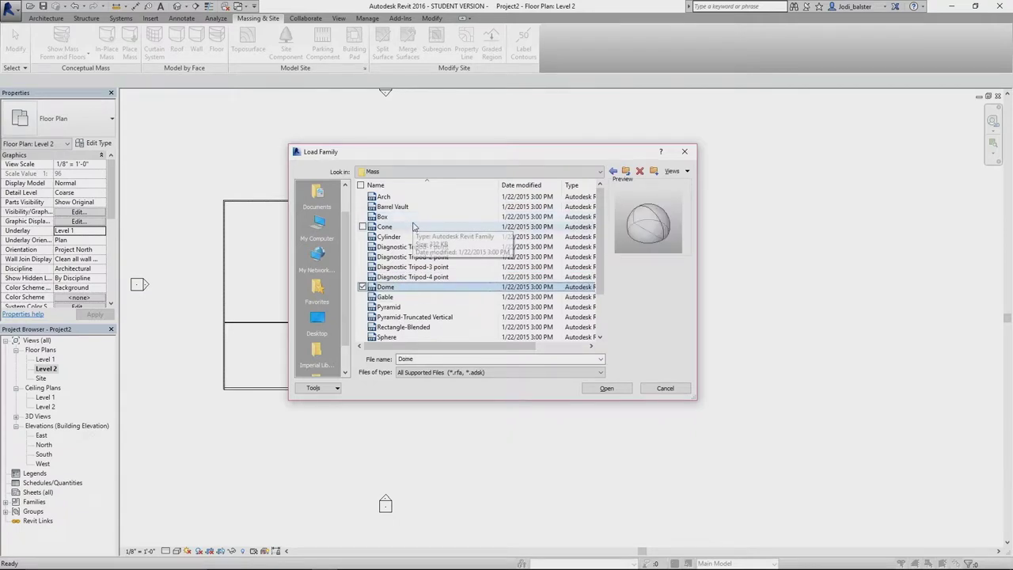
left_click(395, 289)
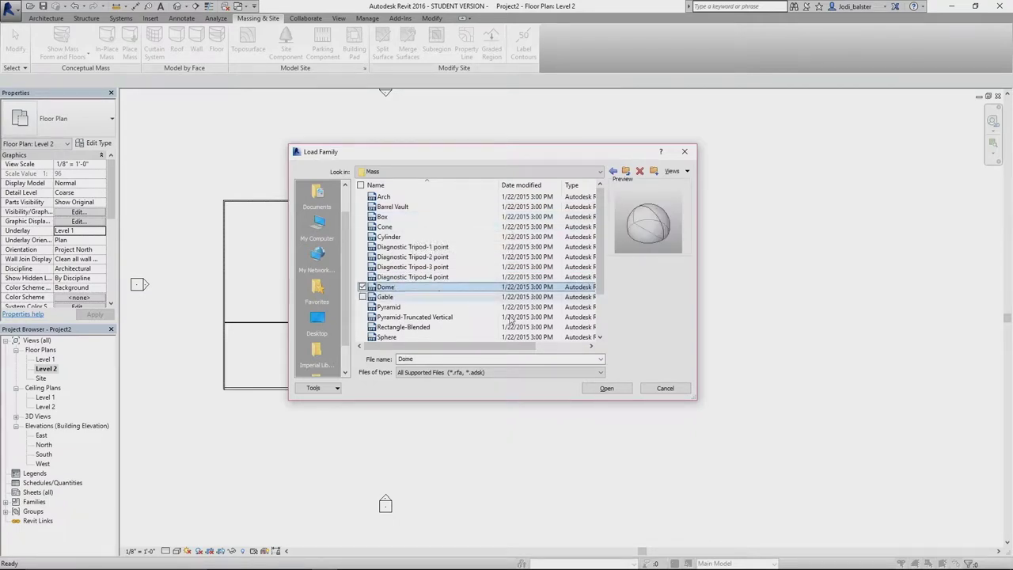
left_click(615, 391)
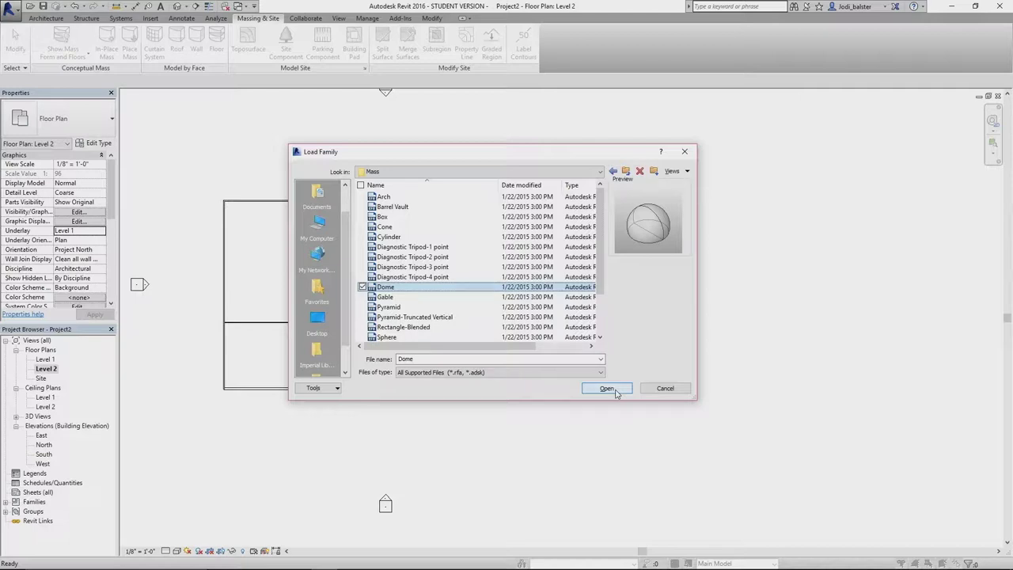
left_click(607, 389)
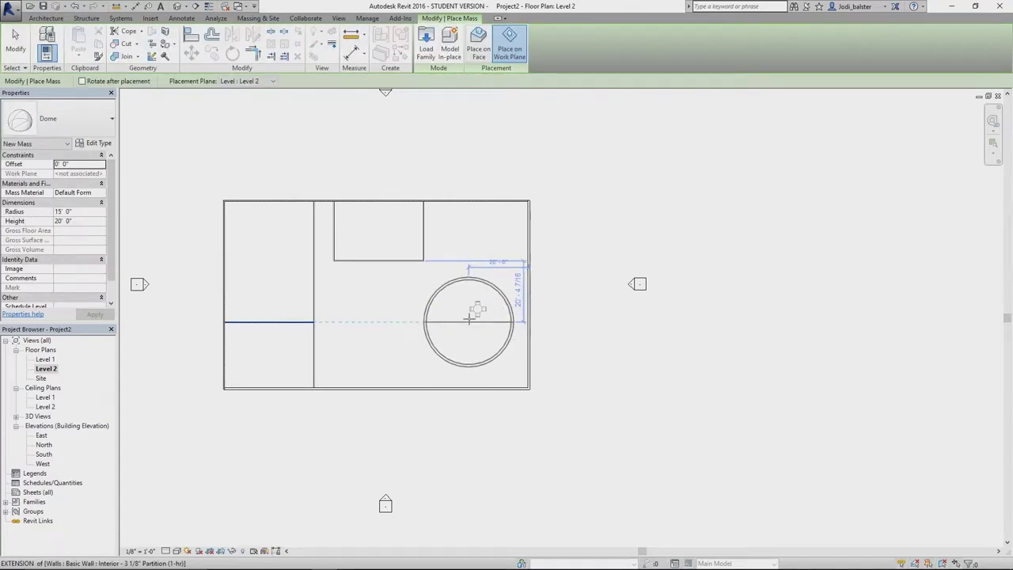
left_click(468, 322)
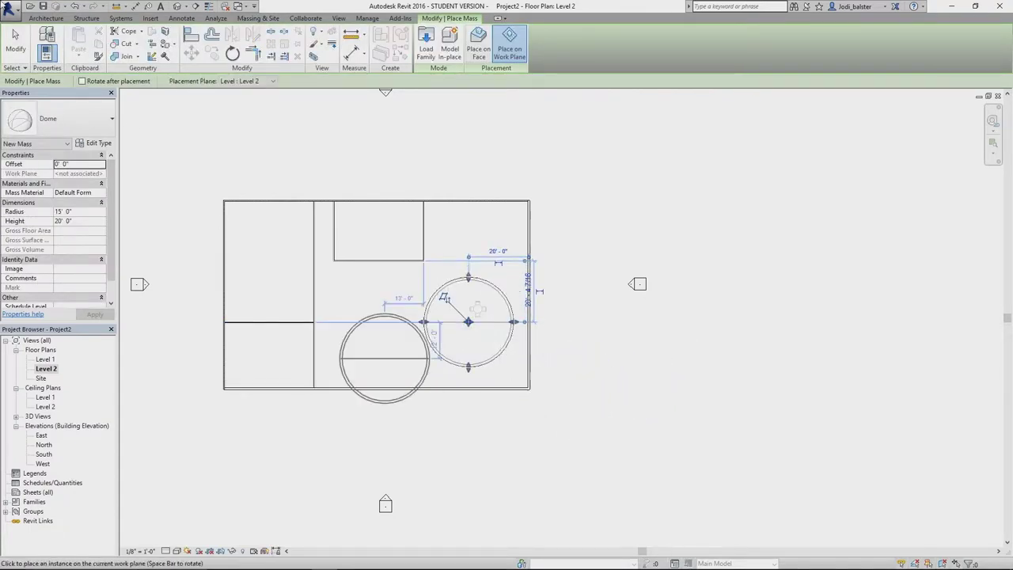
Step: Set the dome's vertical and horizontal distances to the walls to 10', then snap it to the wall line
key("Escape")
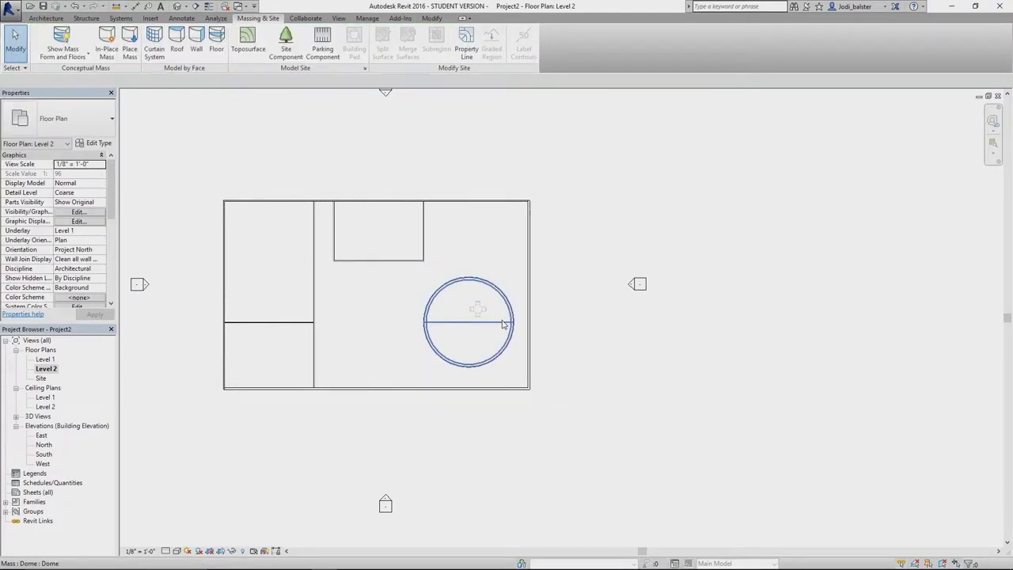
left_click(498, 337)
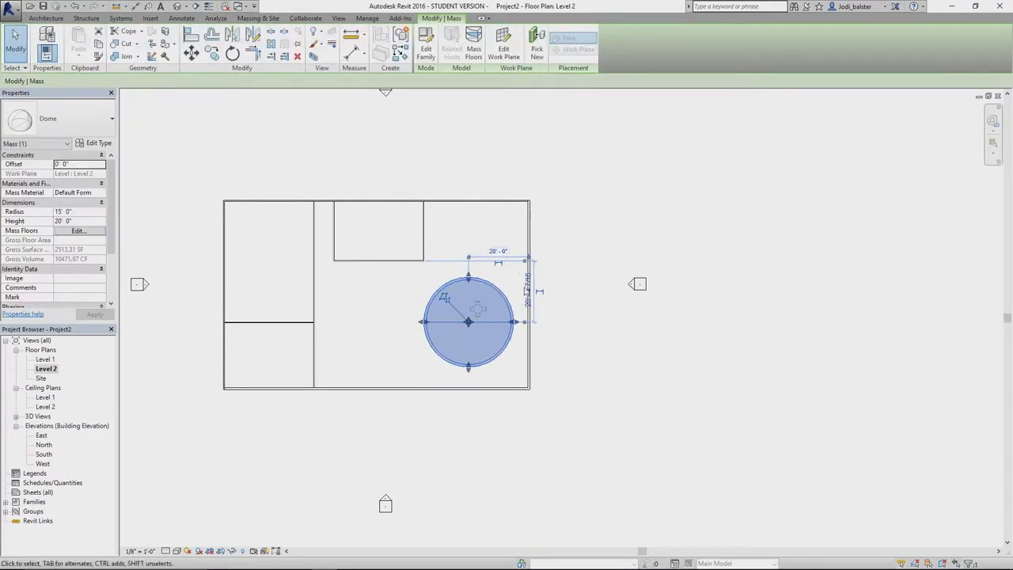
left_click(528, 294)
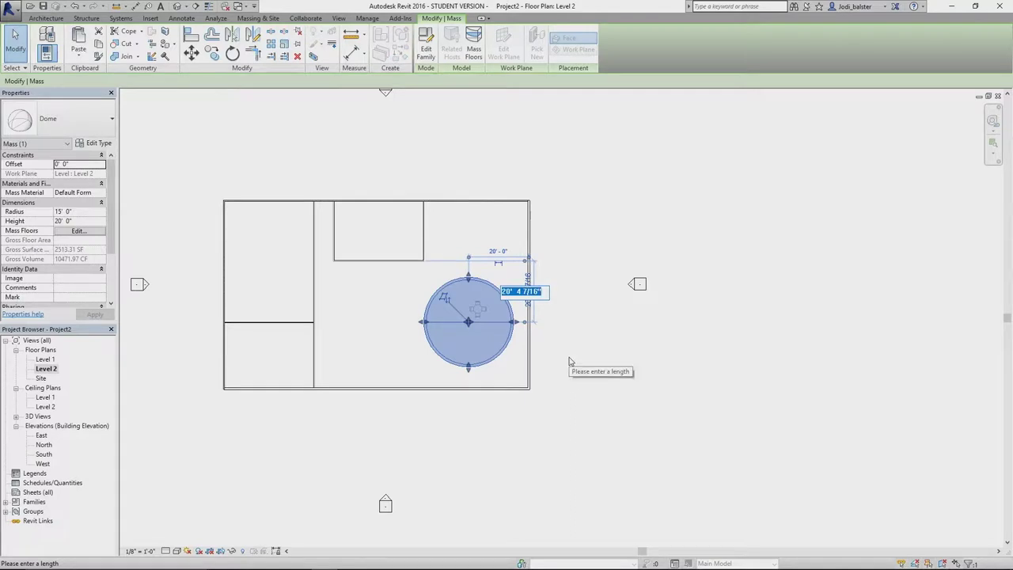
type("10")
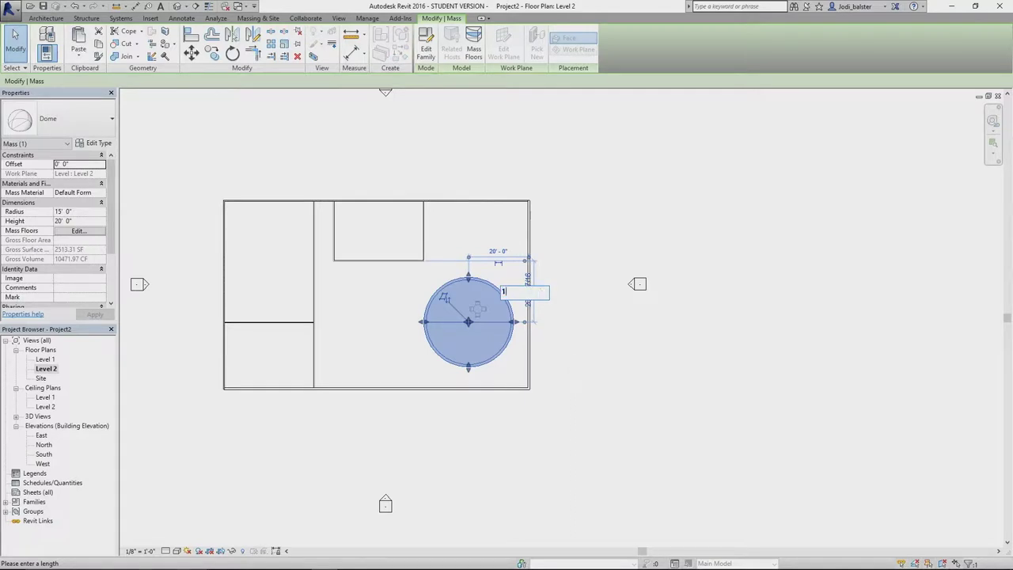
key("Return")
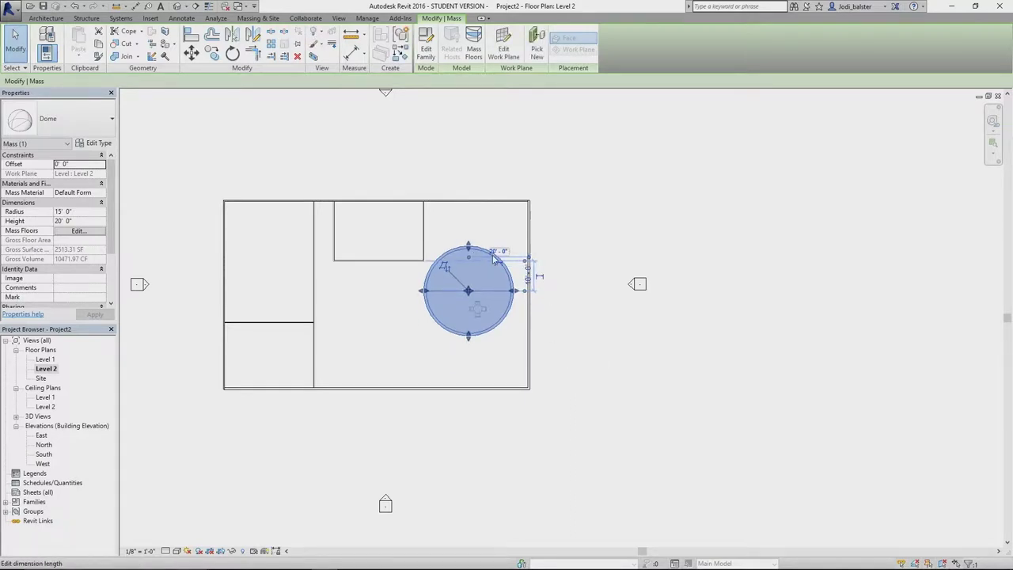
left_click(497, 252)
type("10")
key("Return")
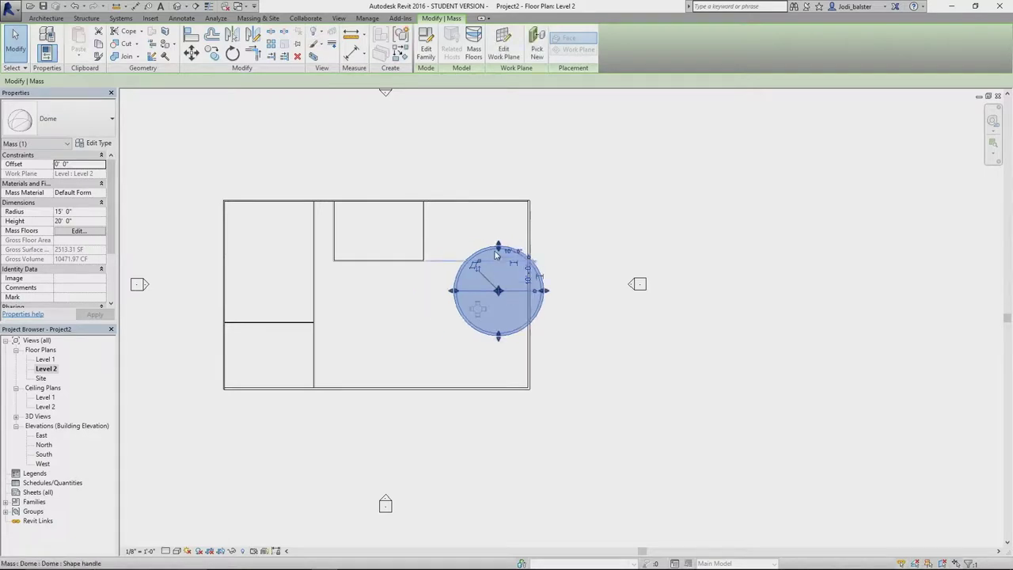
left_click_drag(509, 290, 477, 323)
left_click(543, 344)
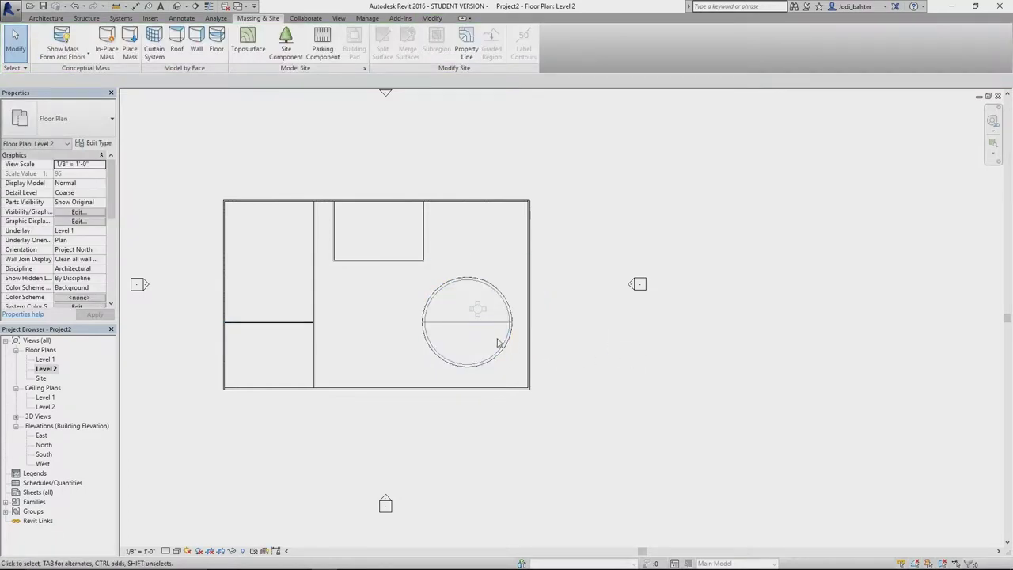
Step: Try a 10' Radius for the dome, dismiss the error, and switch to the 3D view
left_click(503, 348)
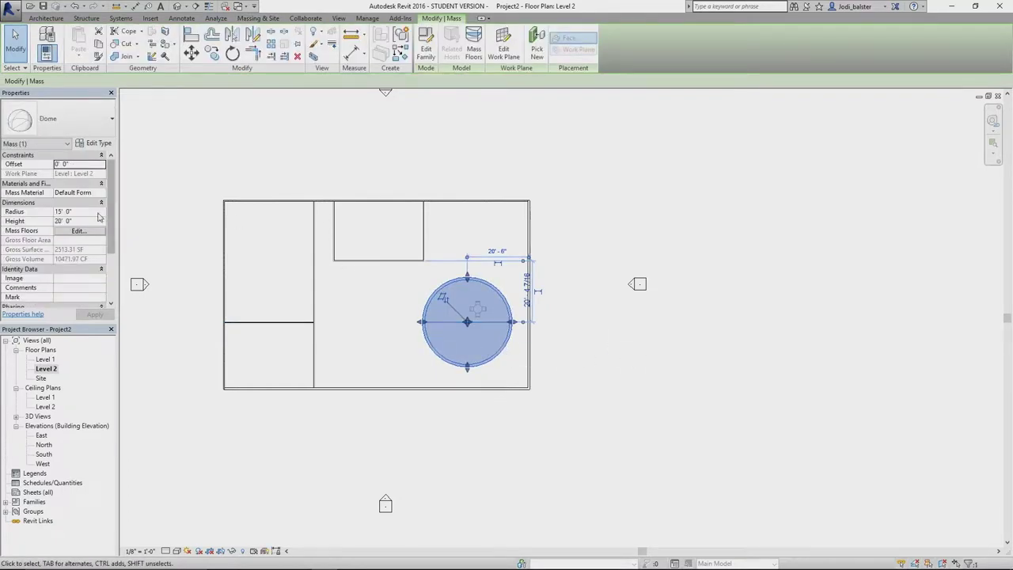
left_click(102, 202)
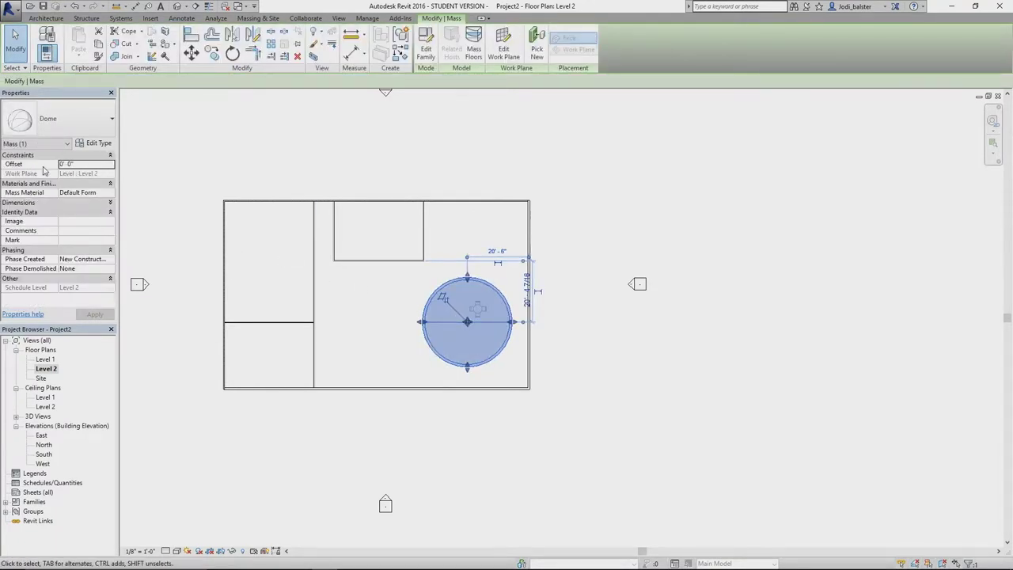
left_click(760, 311)
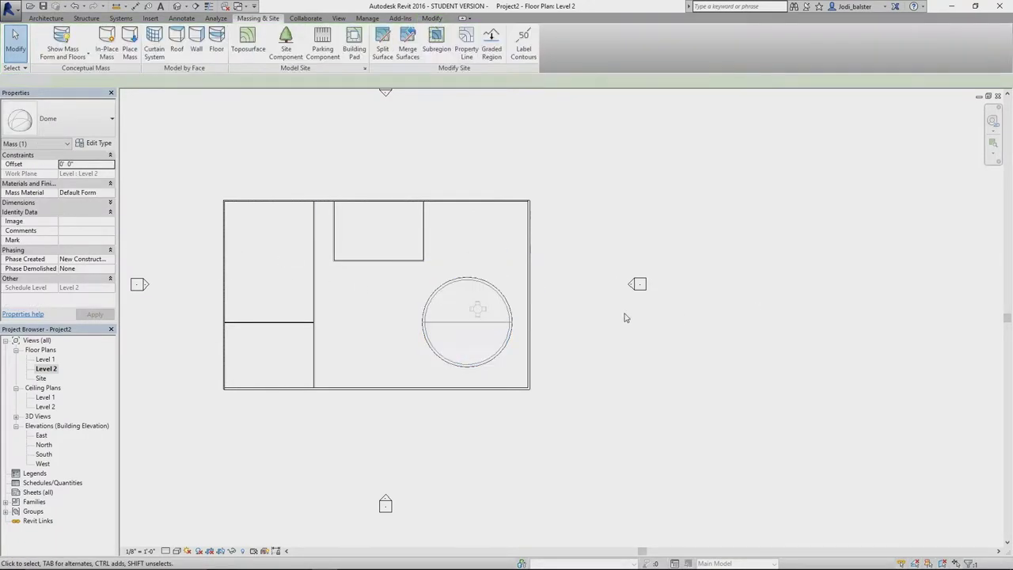
left_click(514, 322)
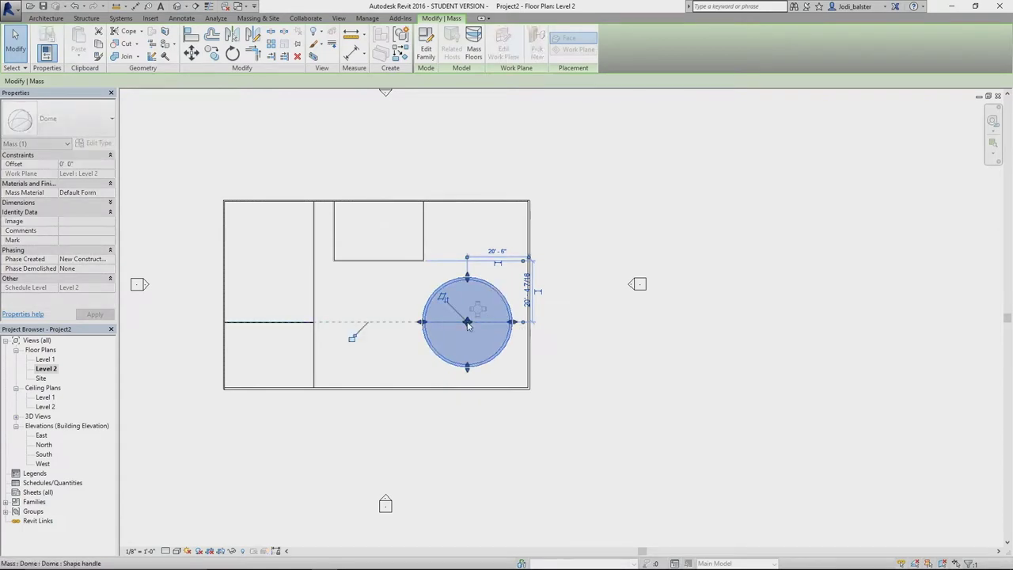
left_click(73, 219)
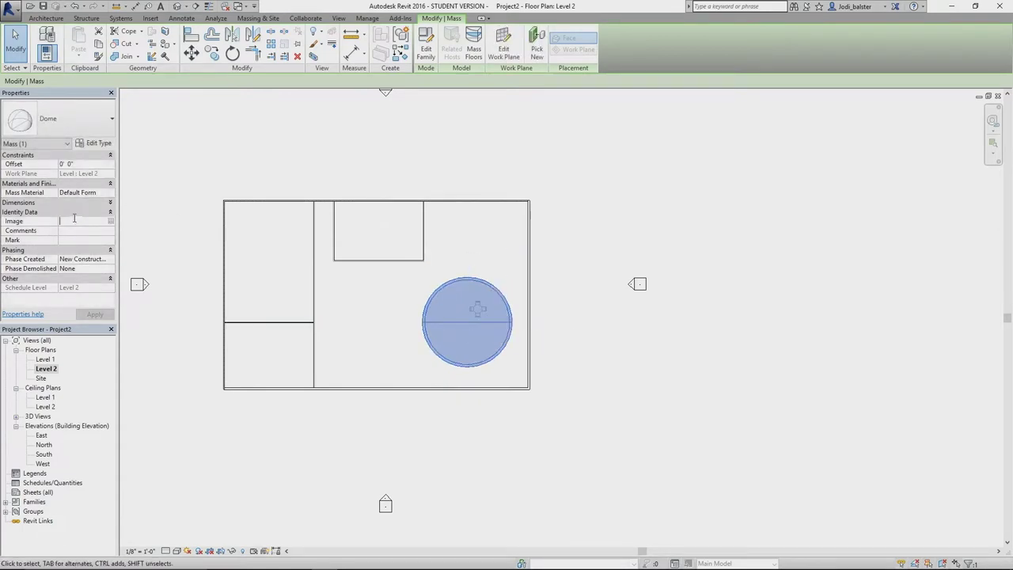
left_click(110, 203)
left_click(80, 211)
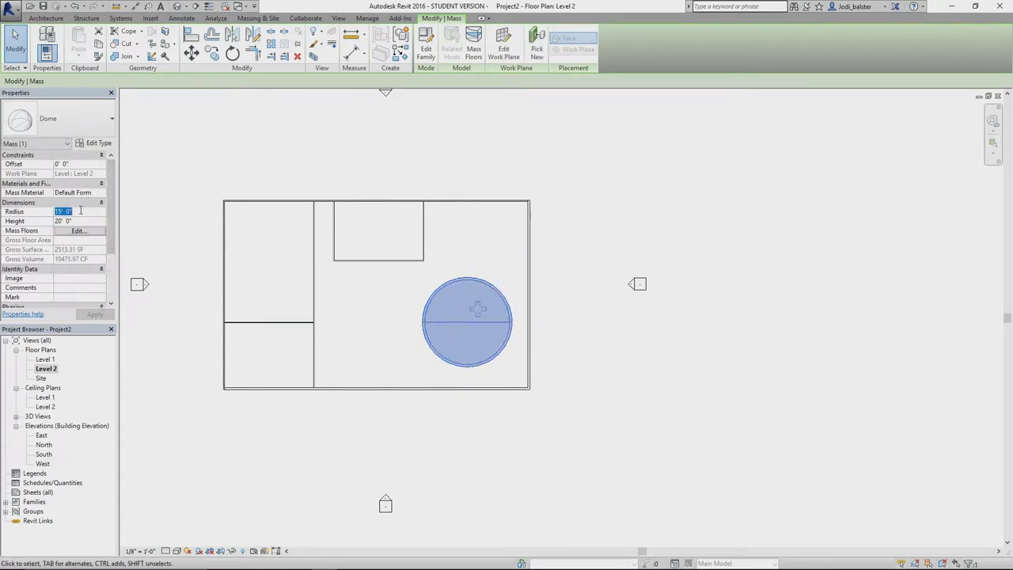
type("10")
key("Return")
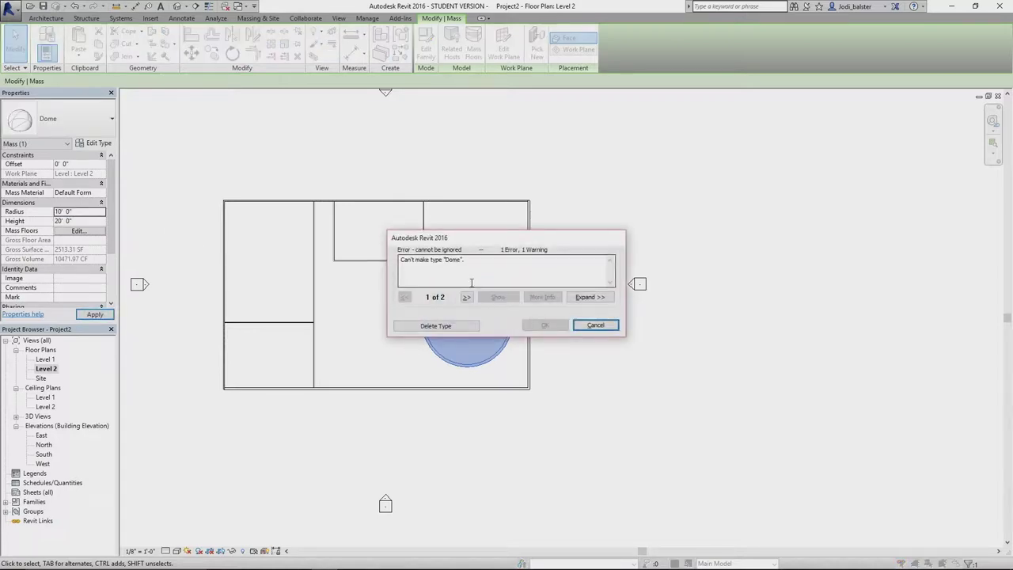
left_click(596, 326)
left_click(596, 336)
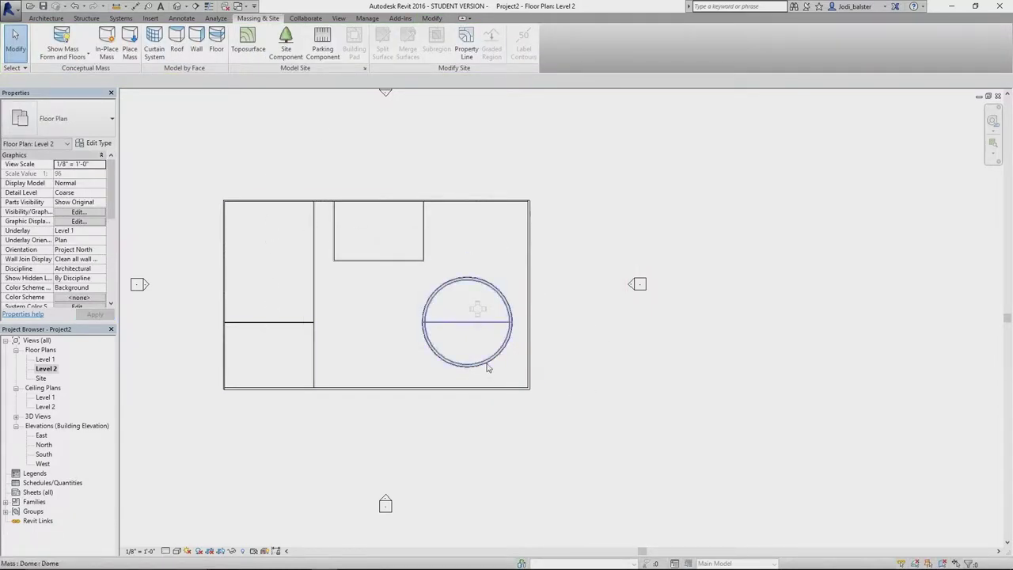
left_click(475, 322)
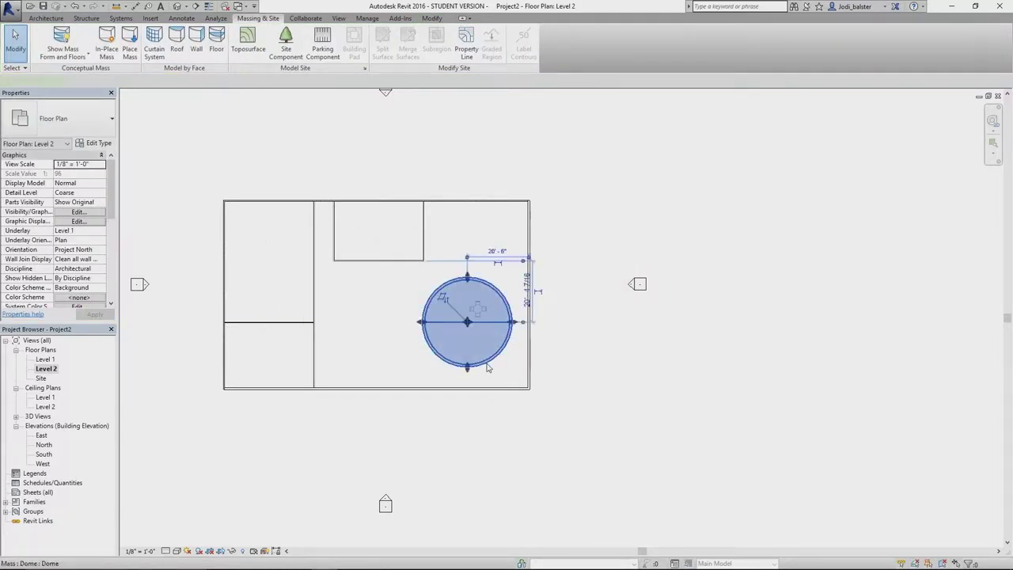
left_click(178, 6)
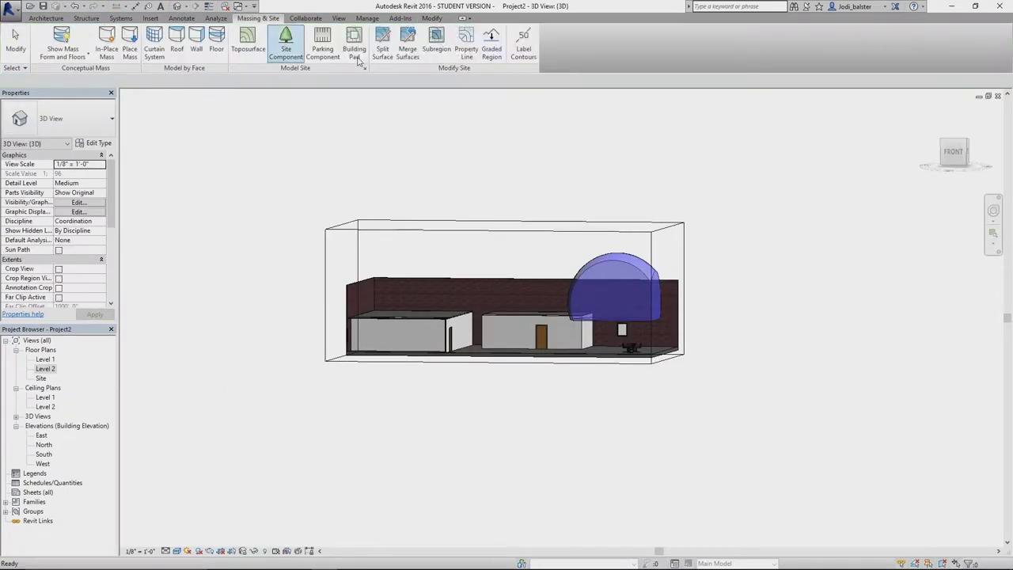
Step: Give the dome a 3' Offset and orbit to inspect it
left_click(627, 260)
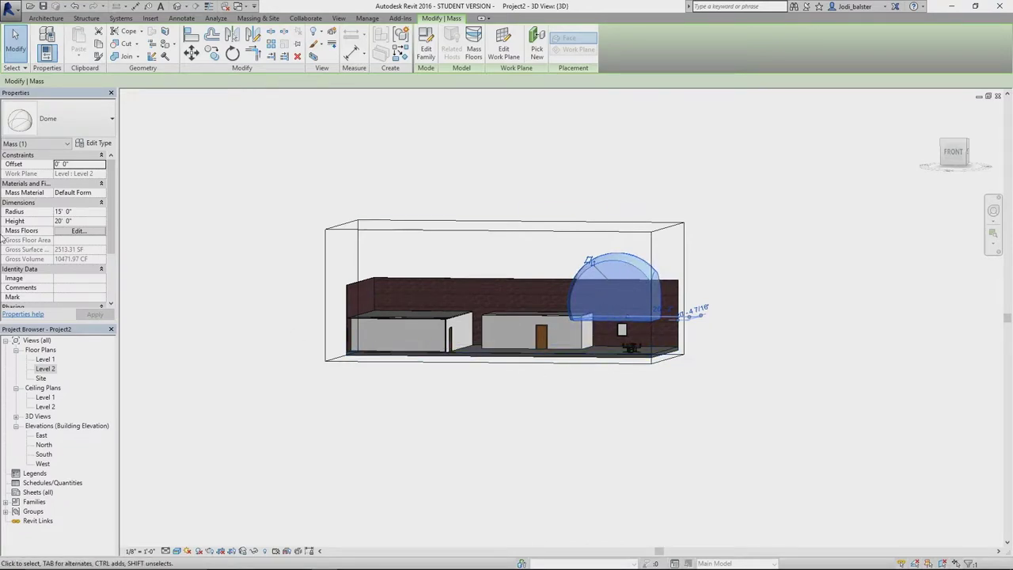
left_click(87, 165)
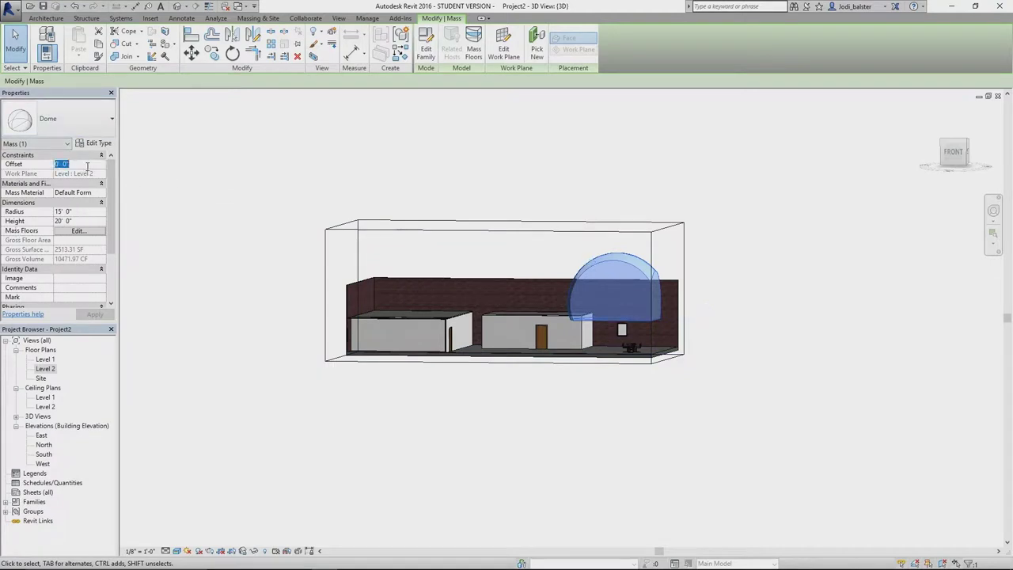
type("3")
key("Return")
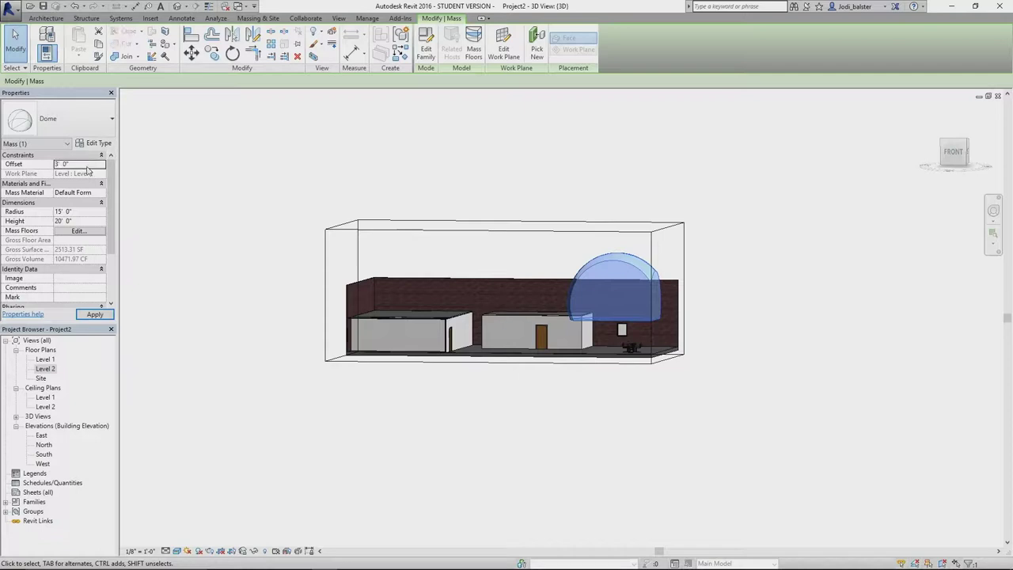
left_click(93, 315)
left_click(766, 524)
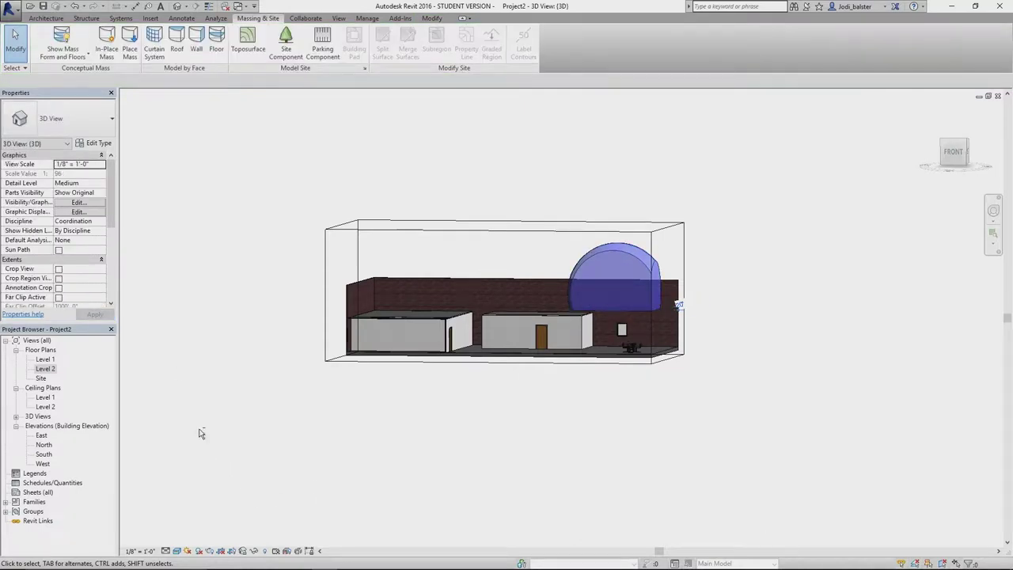
middle_click_drag(200, 433, 335, 456, "shift")
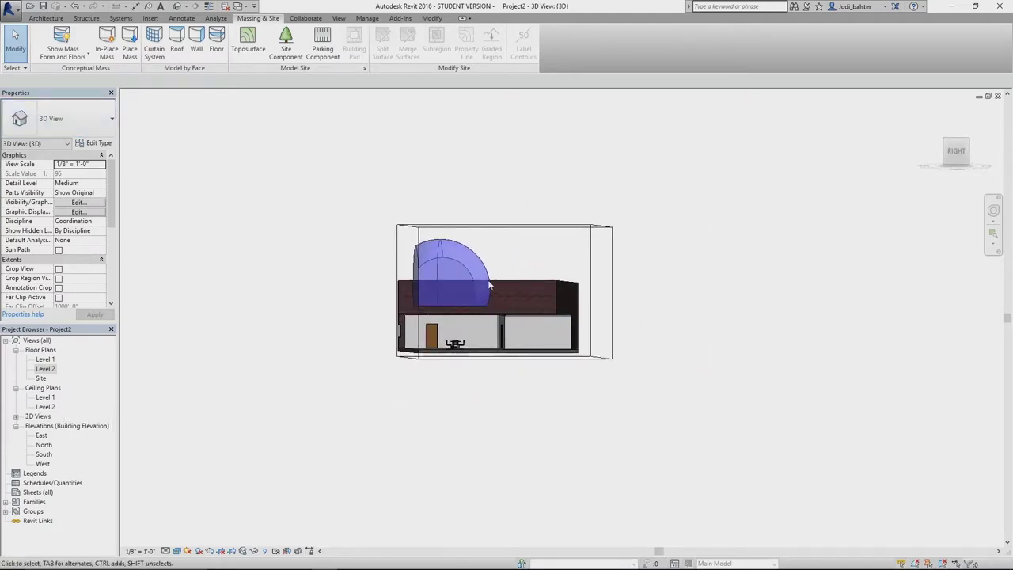
Step: Change the dome's Offset to 0' and view it from above
left_click(451, 265)
left_click(86, 165)
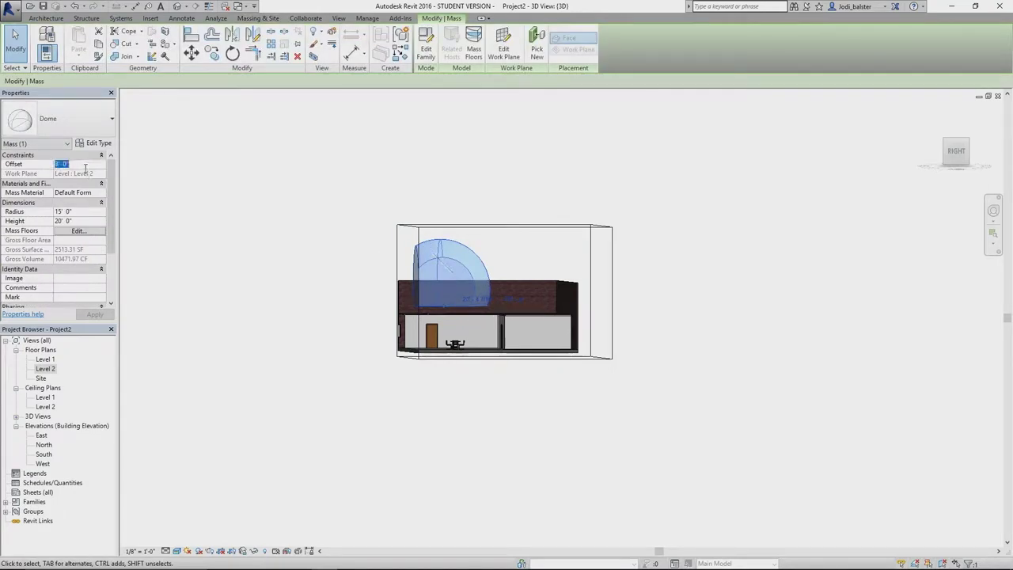
type("0")
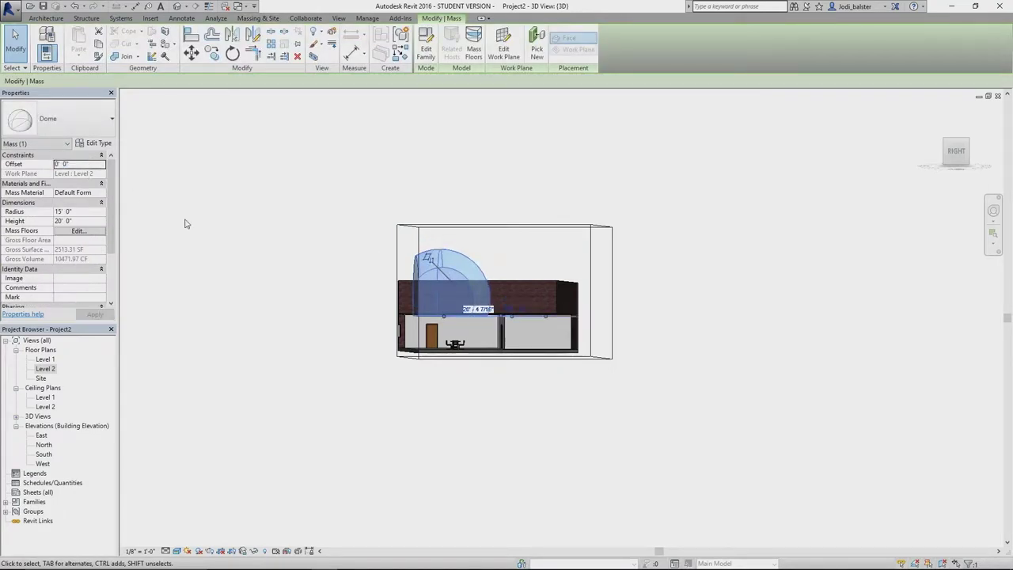
middle_click_drag(513, 420, 622, 400, "shift")
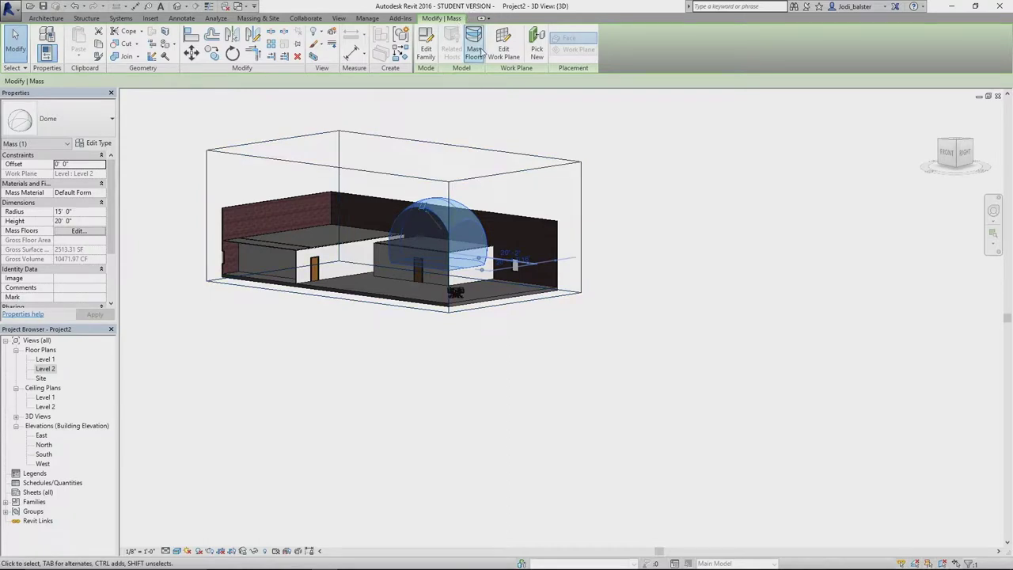
Step: Apply a 5' x 10' Curtain System by Face to the dome's curved face
left_click(257, 19)
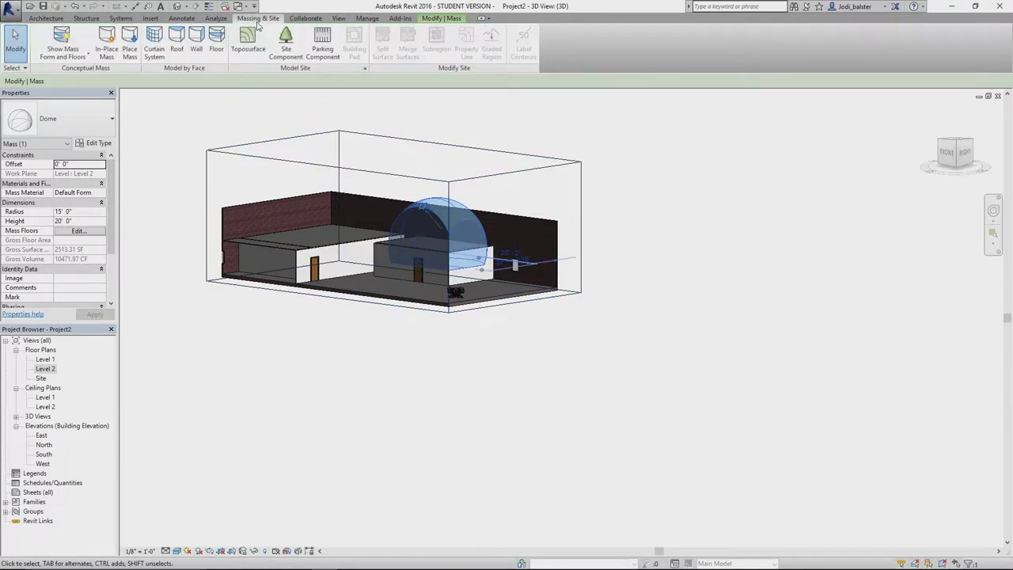
left_click(153, 43)
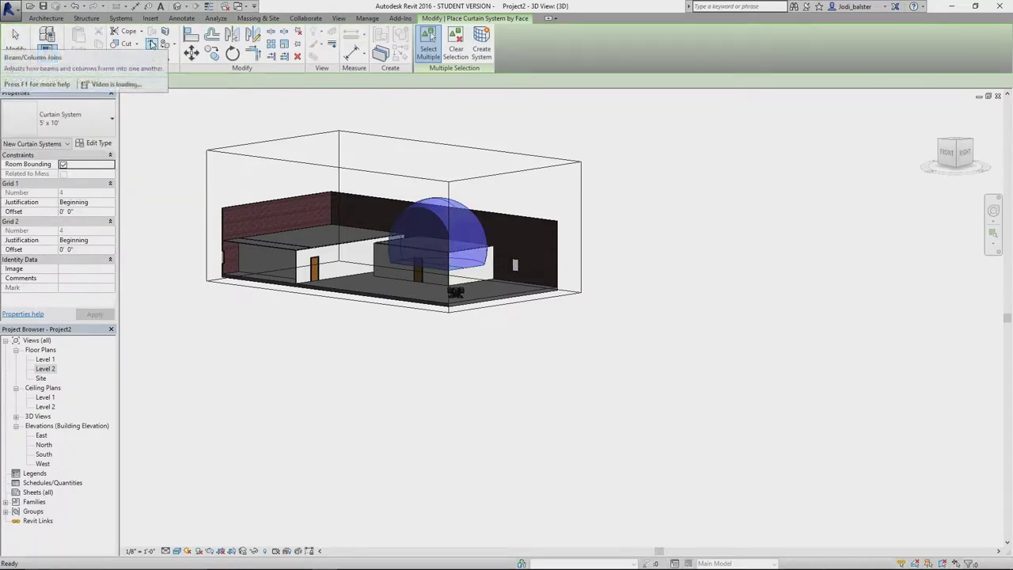
left_click(462, 219)
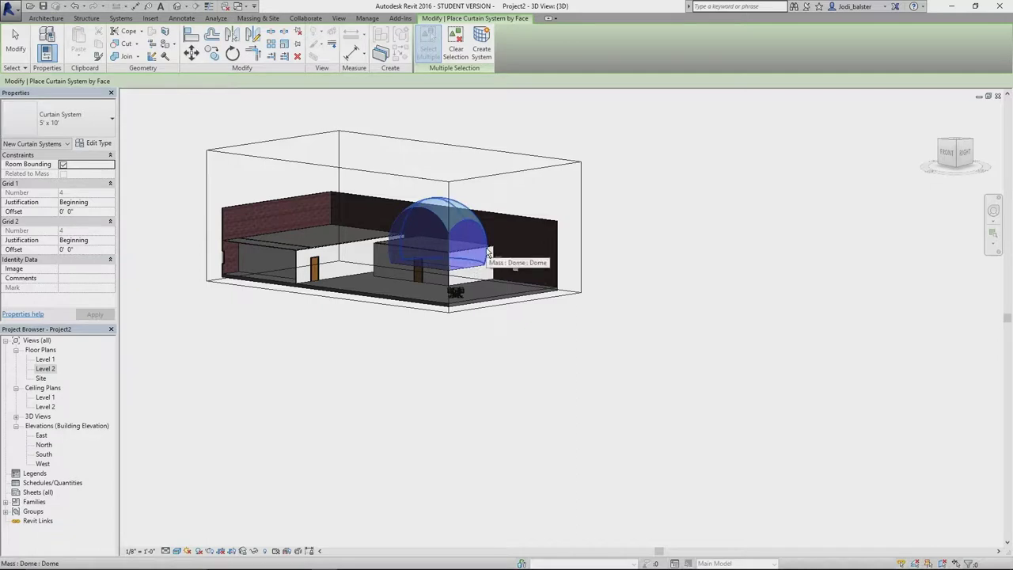
middle_click_drag(489, 254, 213, 250, "shift")
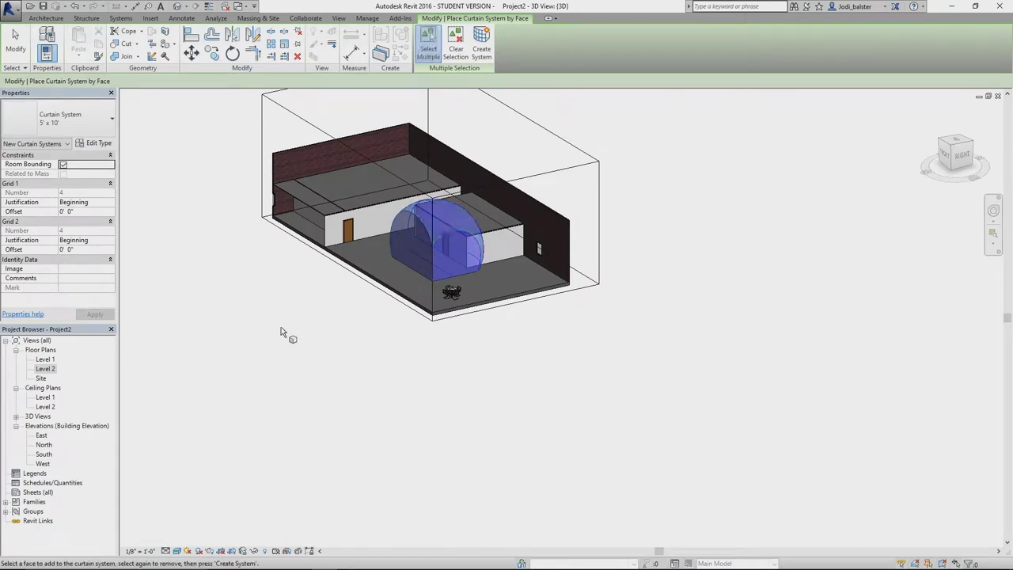
left_click(441, 233)
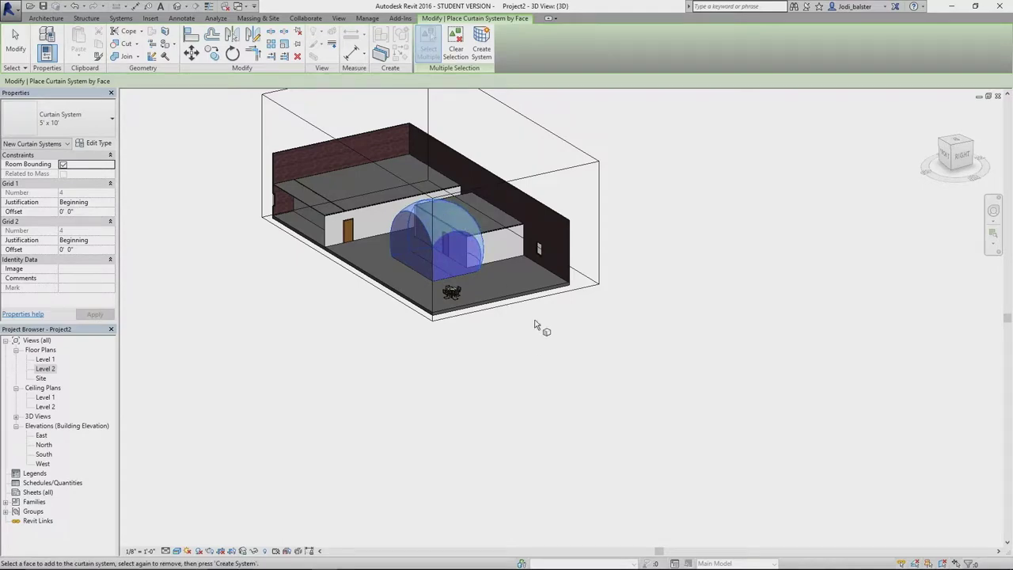
middle_click_drag(538, 331, 403, 143, "shift")
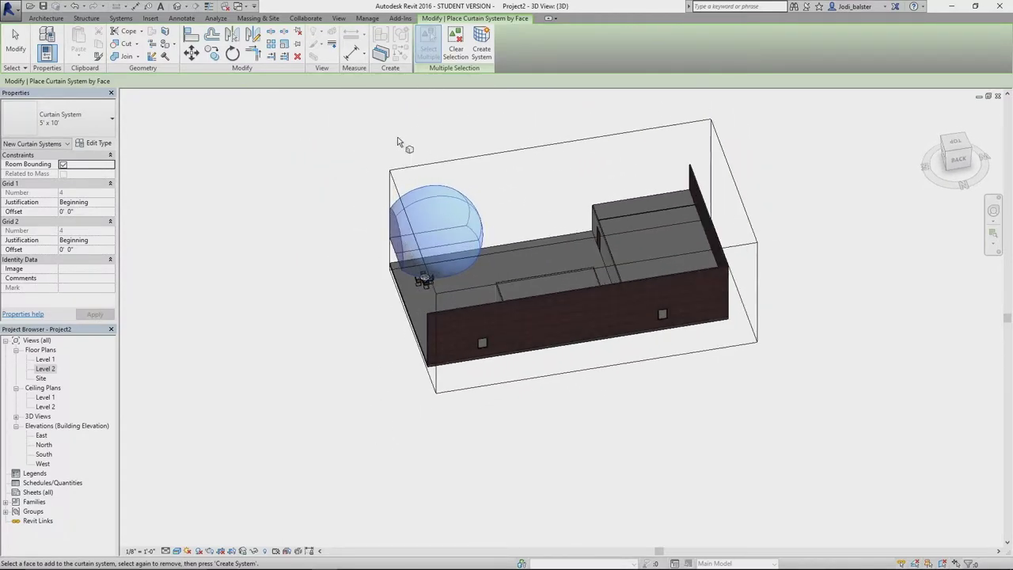
left_click(460, 189)
left_click(486, 49)
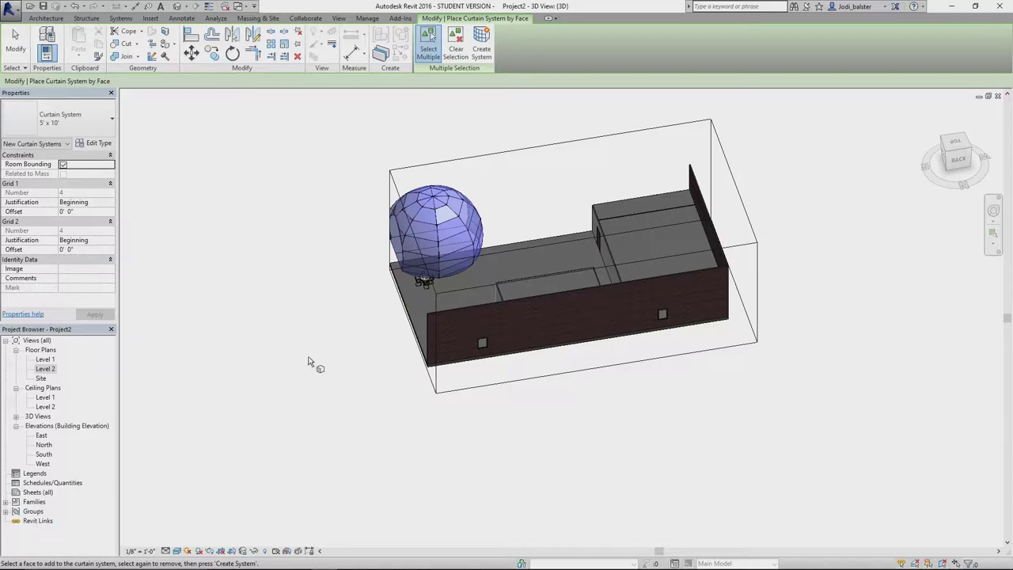
middle_click_drag(309, 362, 459, 256, "shift")
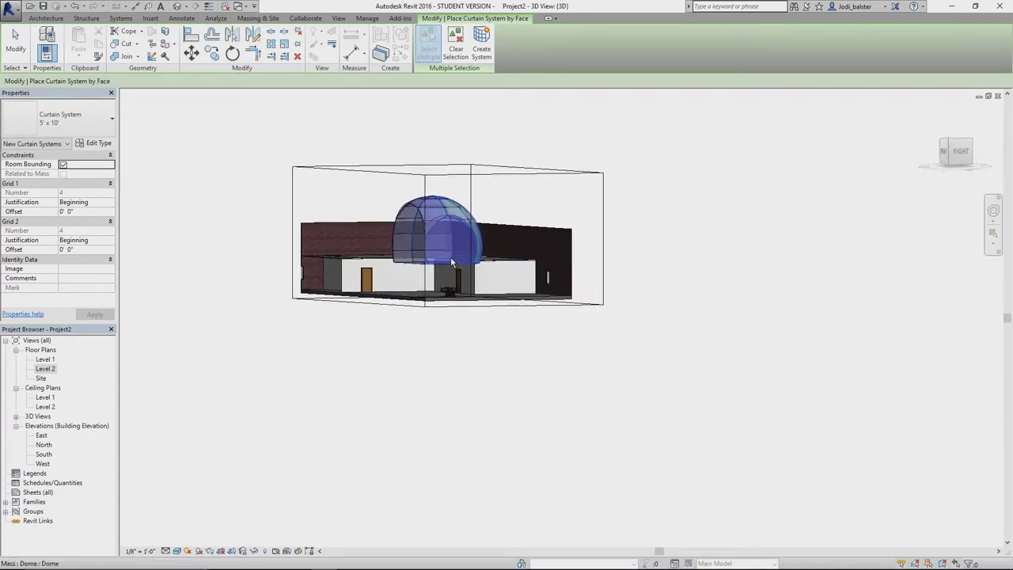
Step: Deselect the picked dome face, exit curtain-system placement, and orbit to an isometric view
left_click(439, 265)
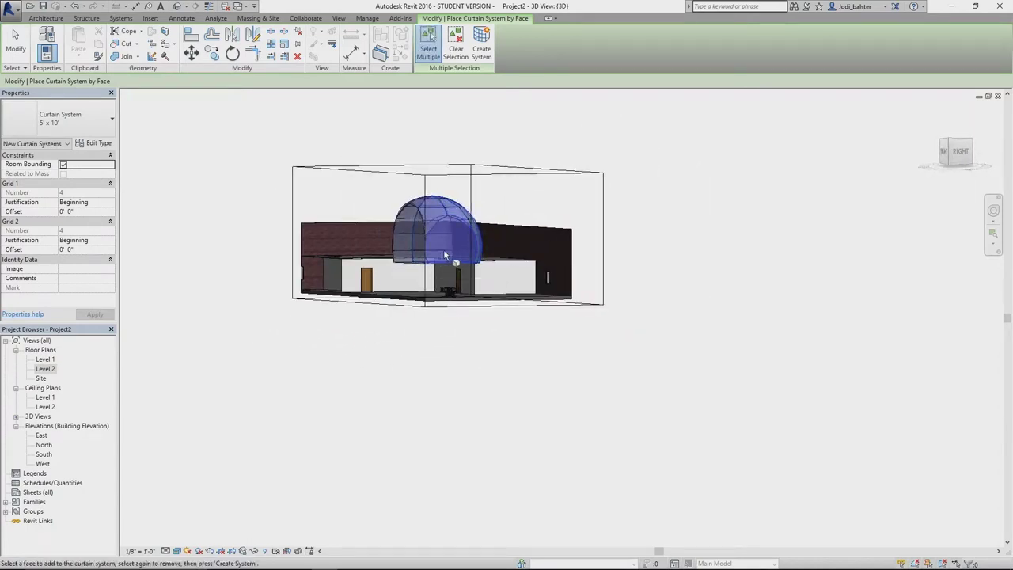
left_click(468, 243)
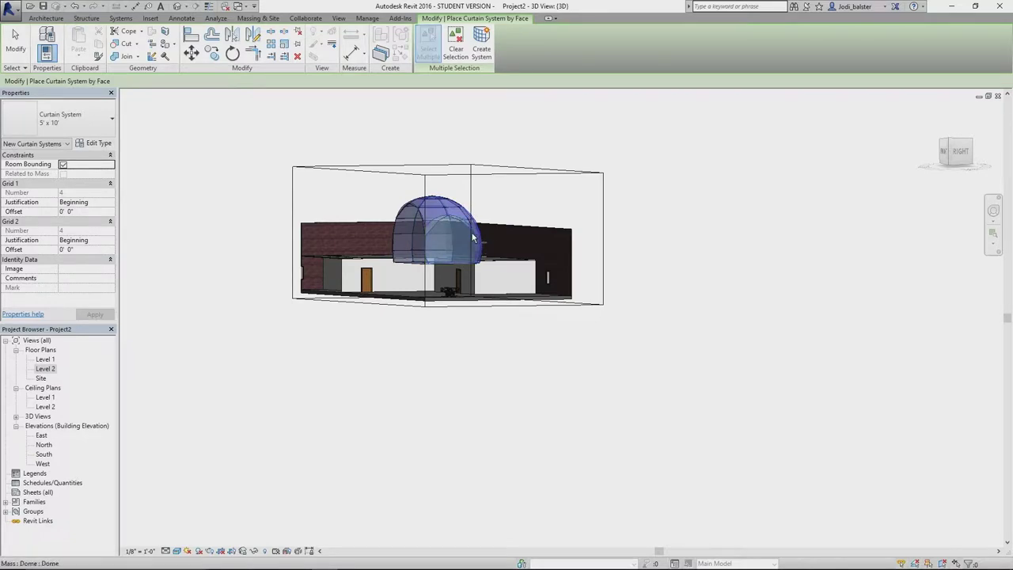
key("Escape")
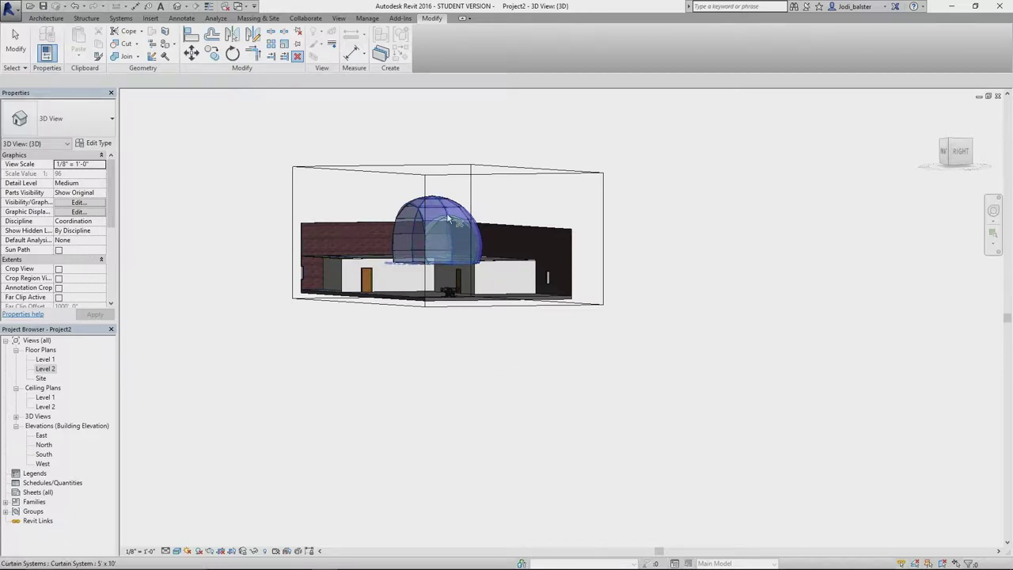
middle_click_drag(488, 388, 414, 230, "shift")
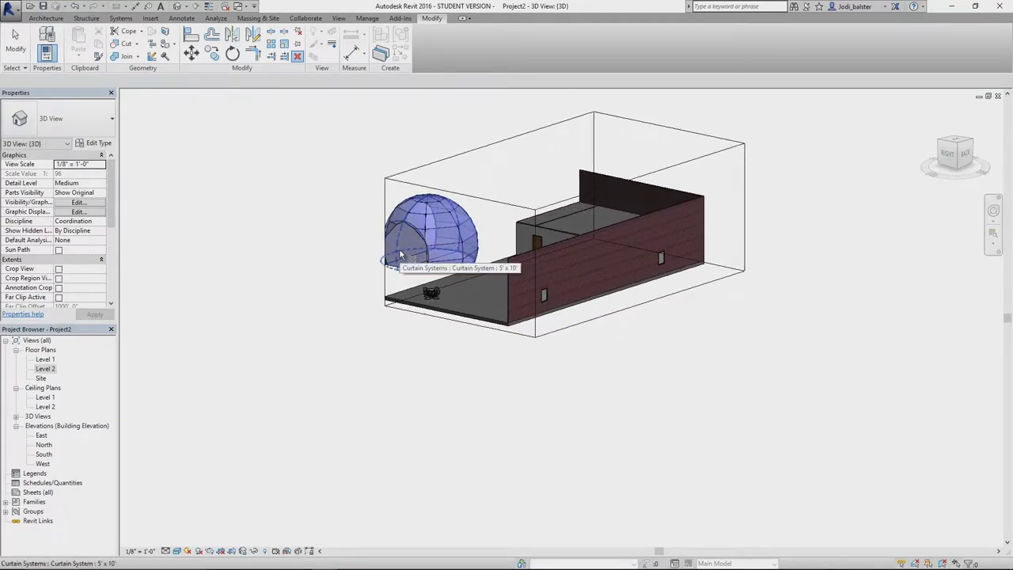
Step: Delete the dome's curtain system, undo to restore it, then check the dome mass
key("Delete")
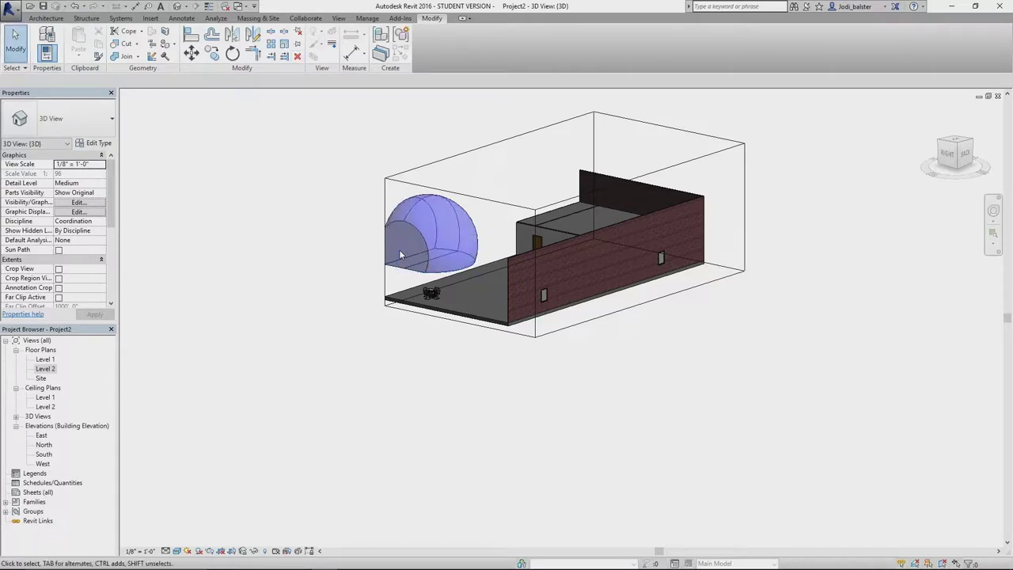
key("ctrl+z")
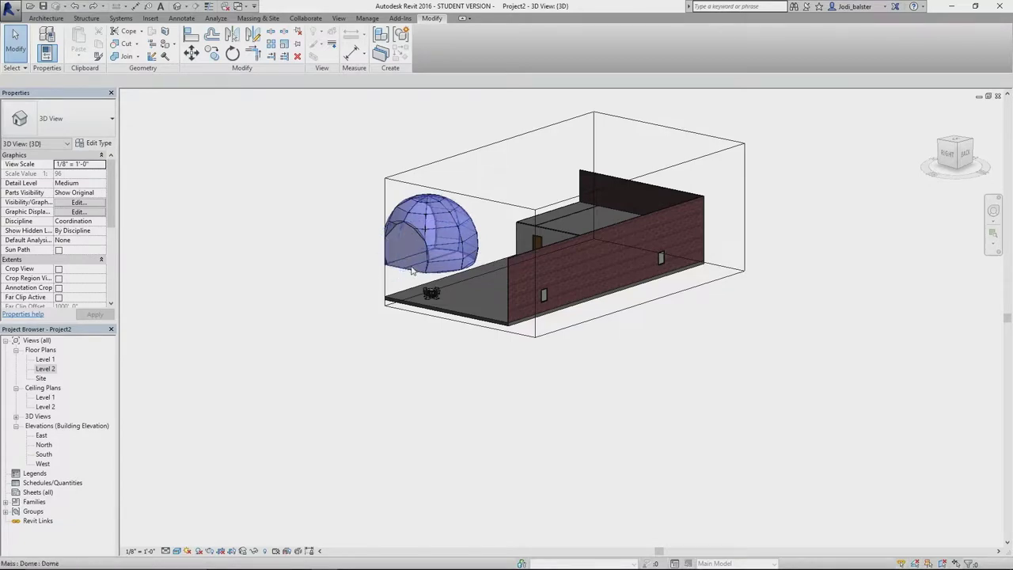
left_click(411, 271)
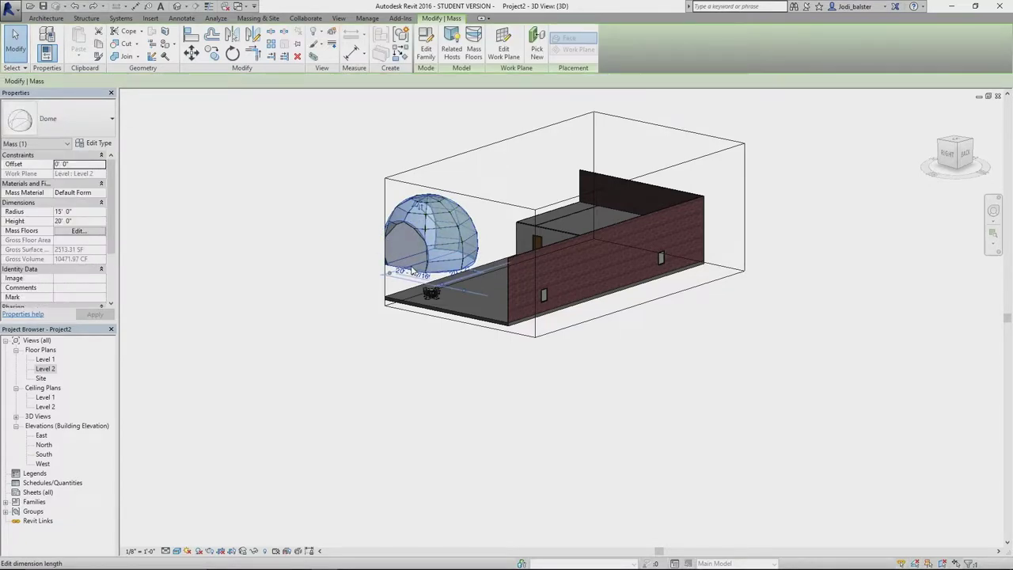
left_click(334, 439)
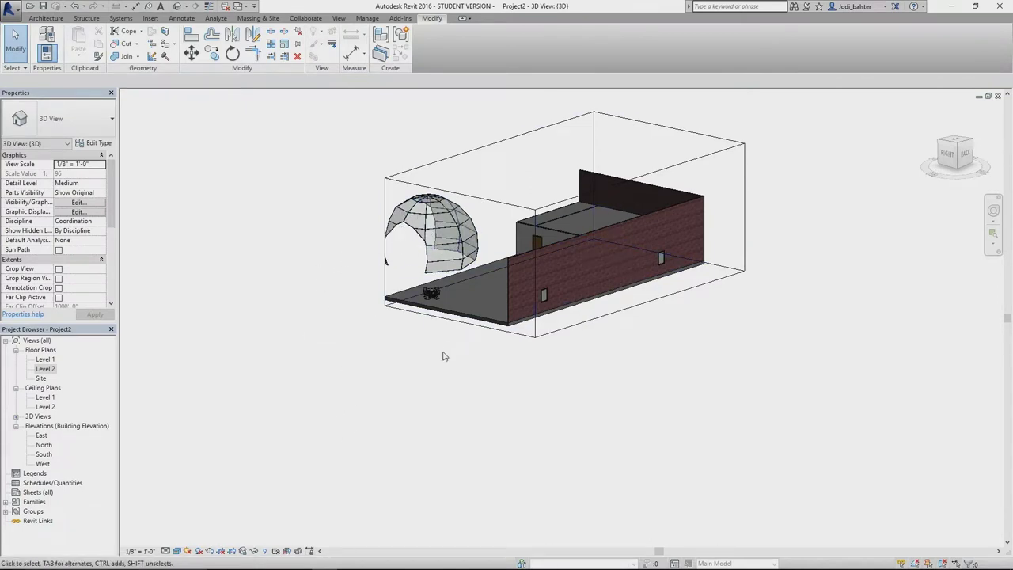
middle_click_drag(423, 345, 689, 340, "shift")
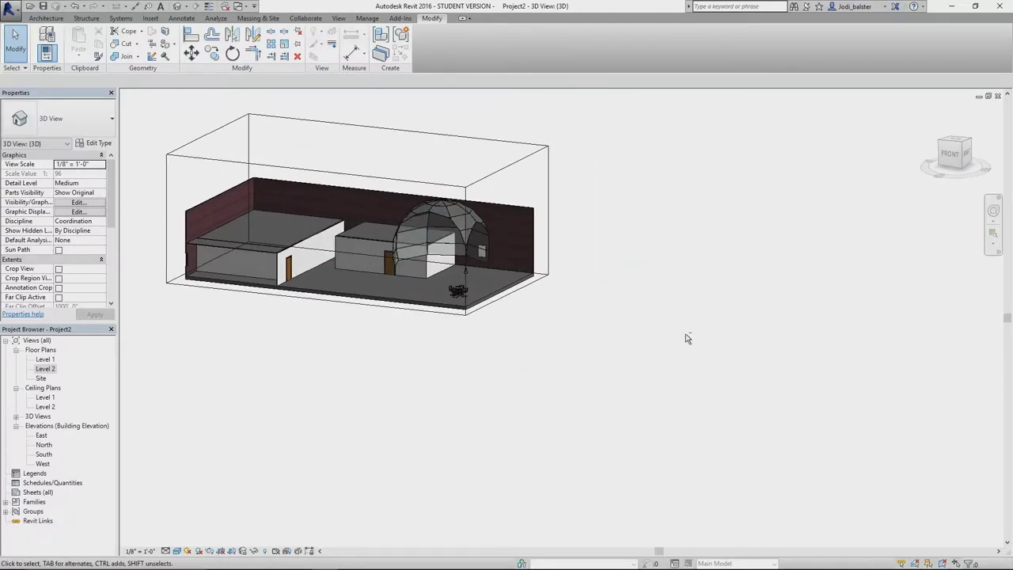
Step: Open the Level 1 ceiling plan and start a manually sketched 2' x 4' ACT System ceiling
double_click(45, 397)
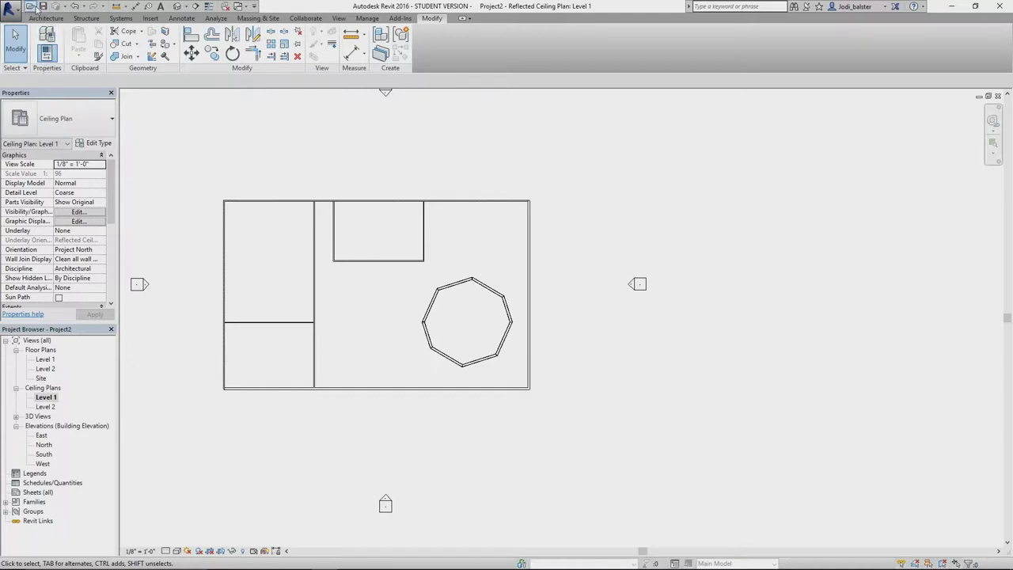
left_click(46, 18)
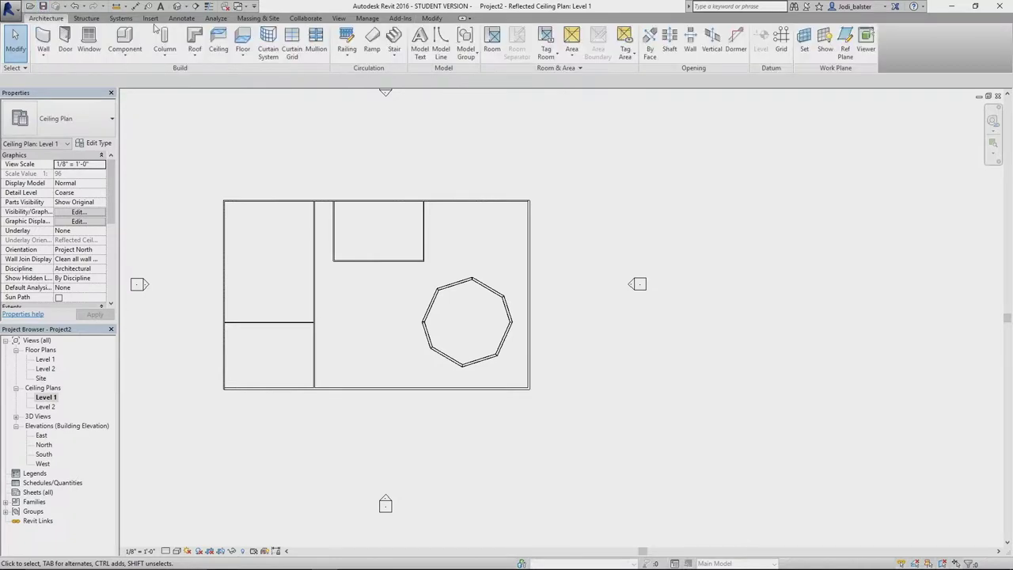
left_click(227, 43)
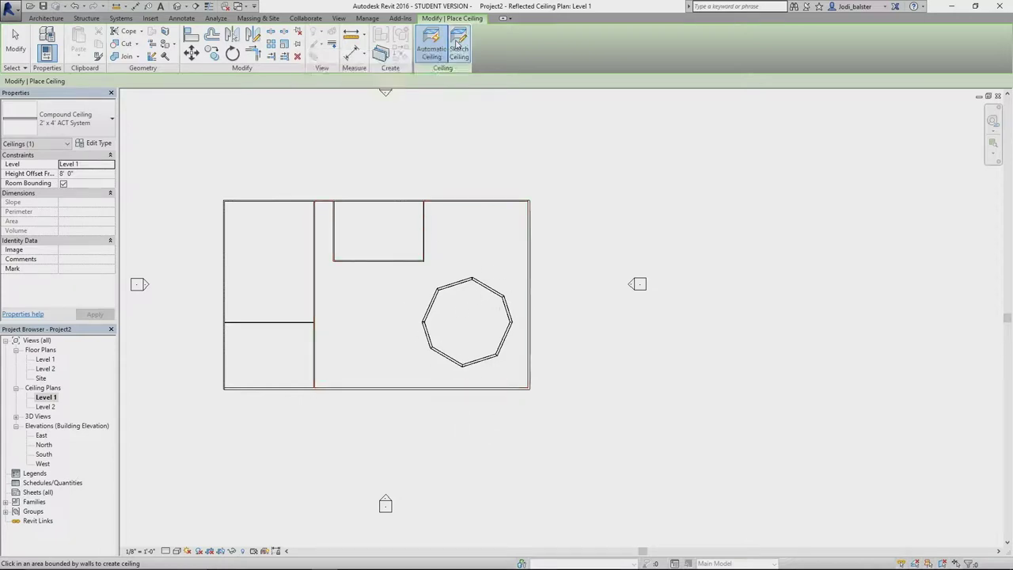
left_click(458, 46)
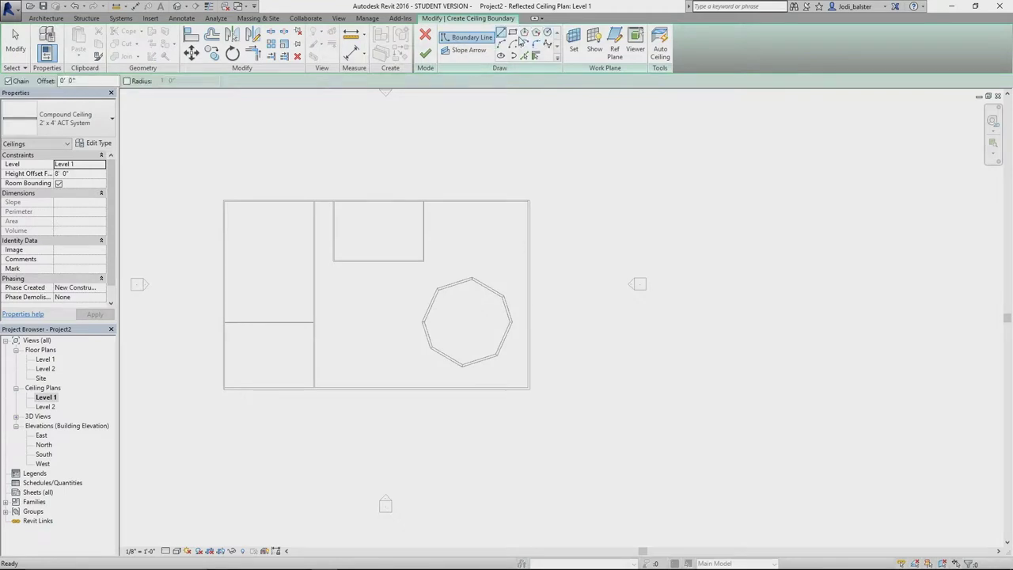
Step: Pick the partition, small-room, right and bottom walls as boundaries and join the bottom-right corner
left_click(536, 56)
left_click(315, 324)
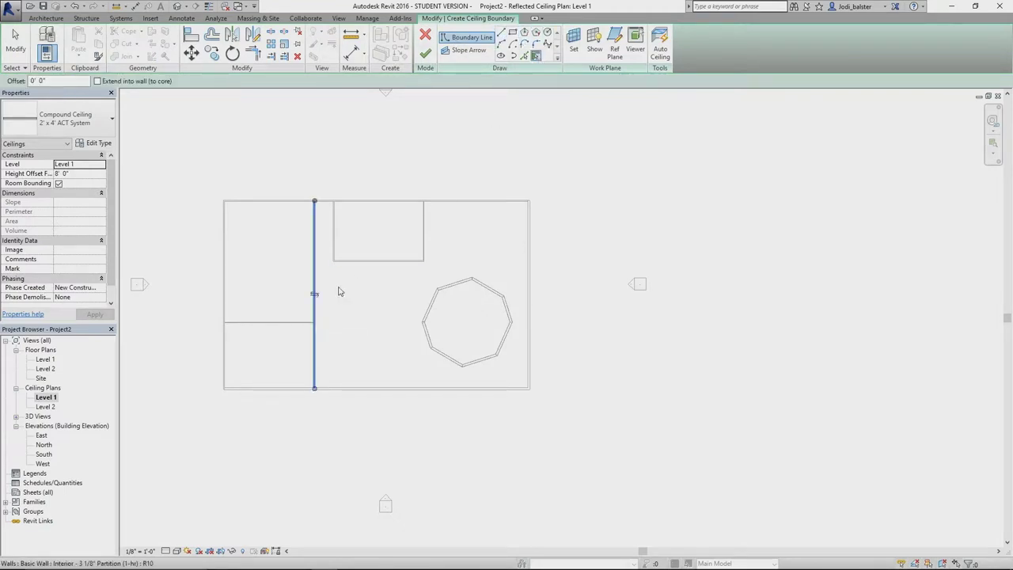
left_click(360, 262)
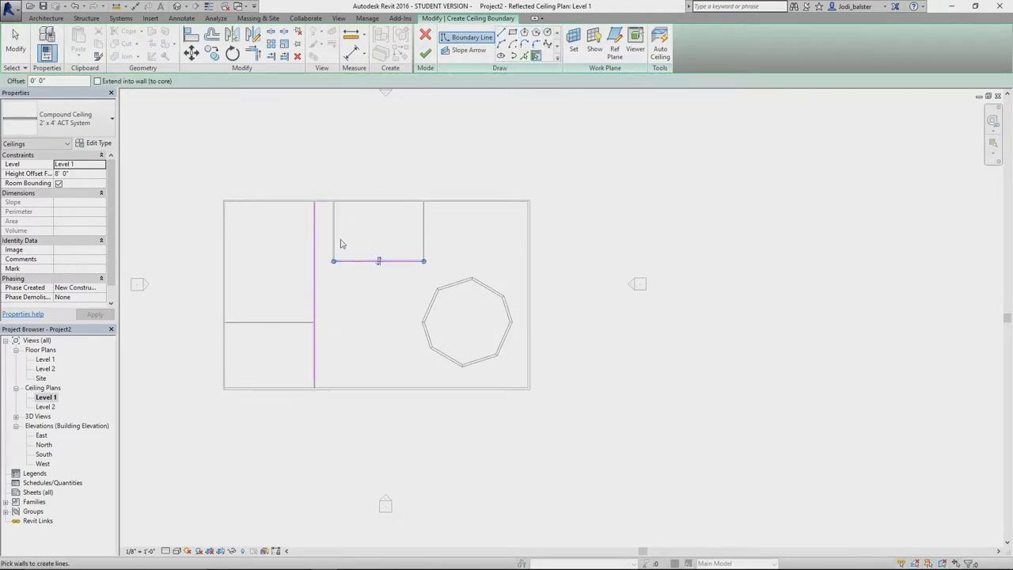
left_click(334, 240)
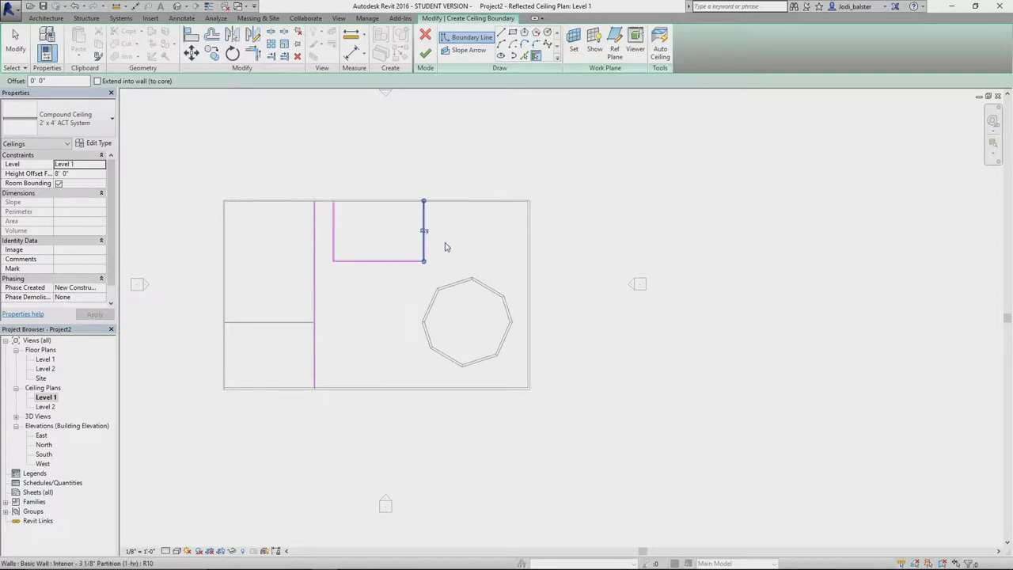
left_click(528, 278)
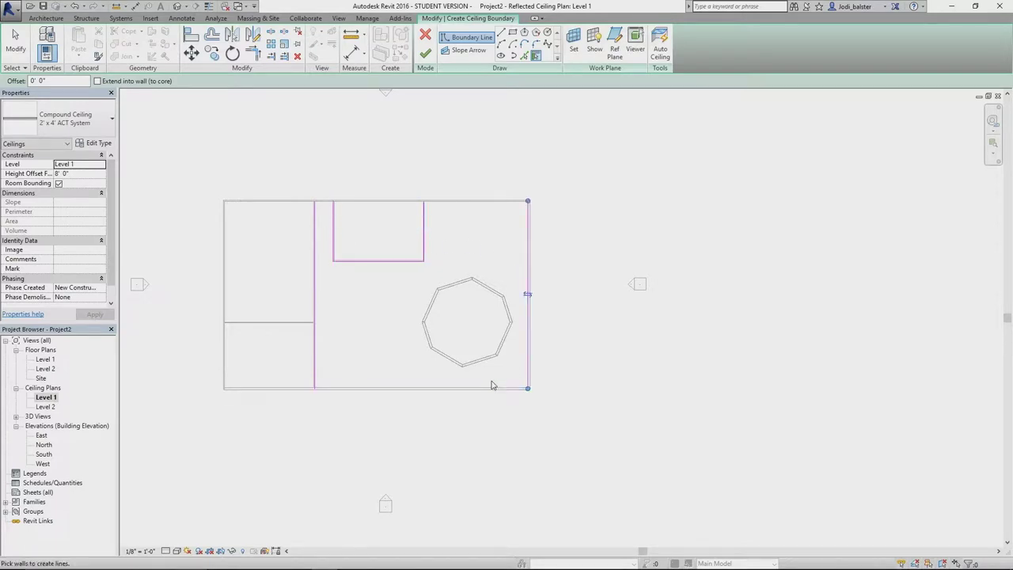
left_click(493, 388)
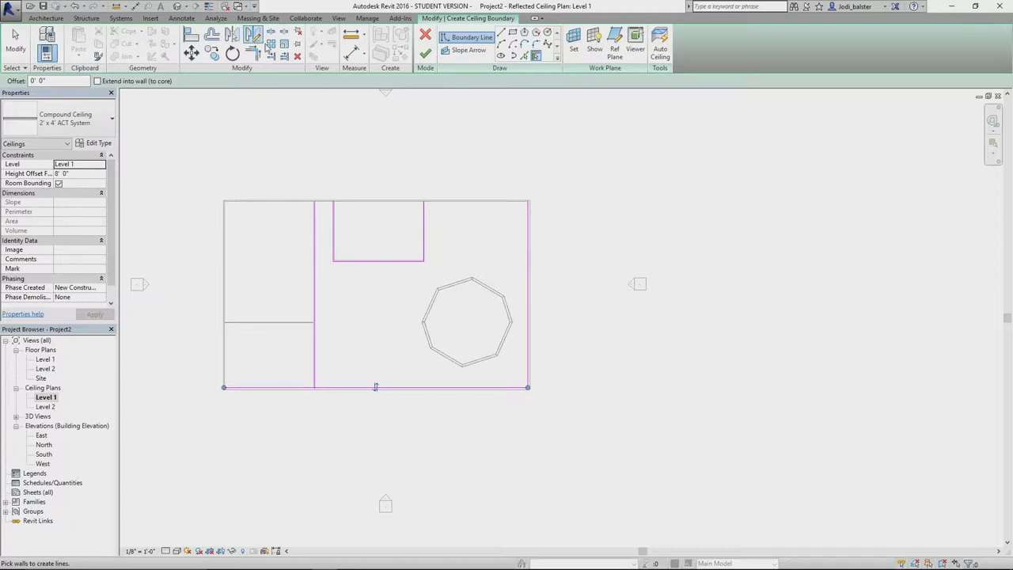
key("Escape")
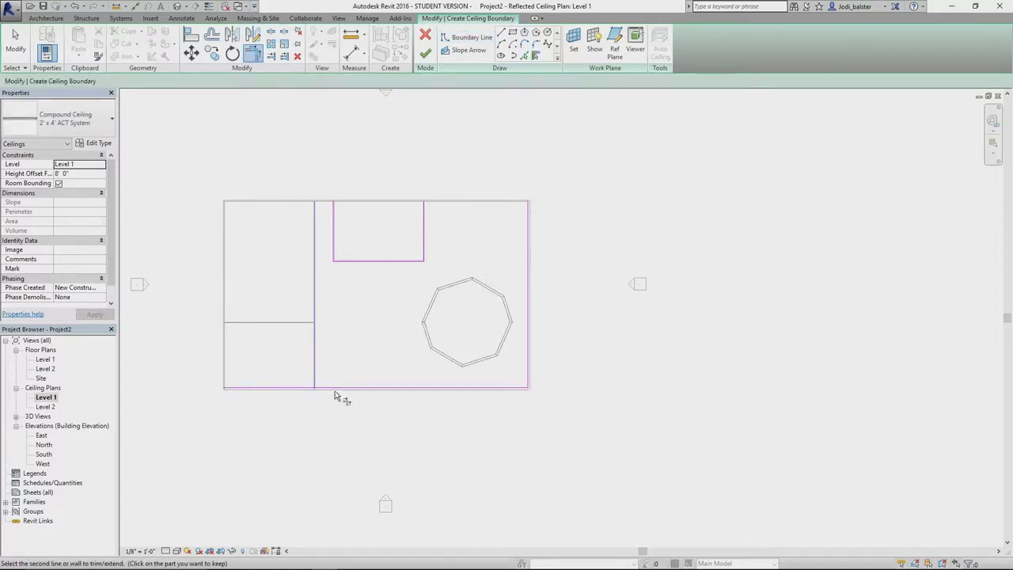
left_click(338, 390)
left_click(528, 372)
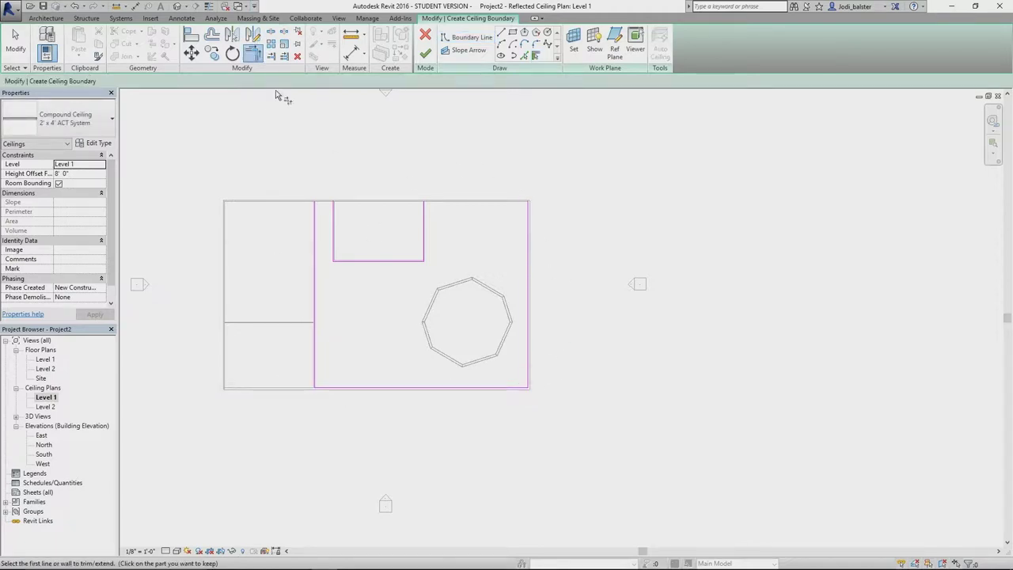
Step: Draw the top boundary lines on both sides of the small inner room's notch
left_click(501, 34)
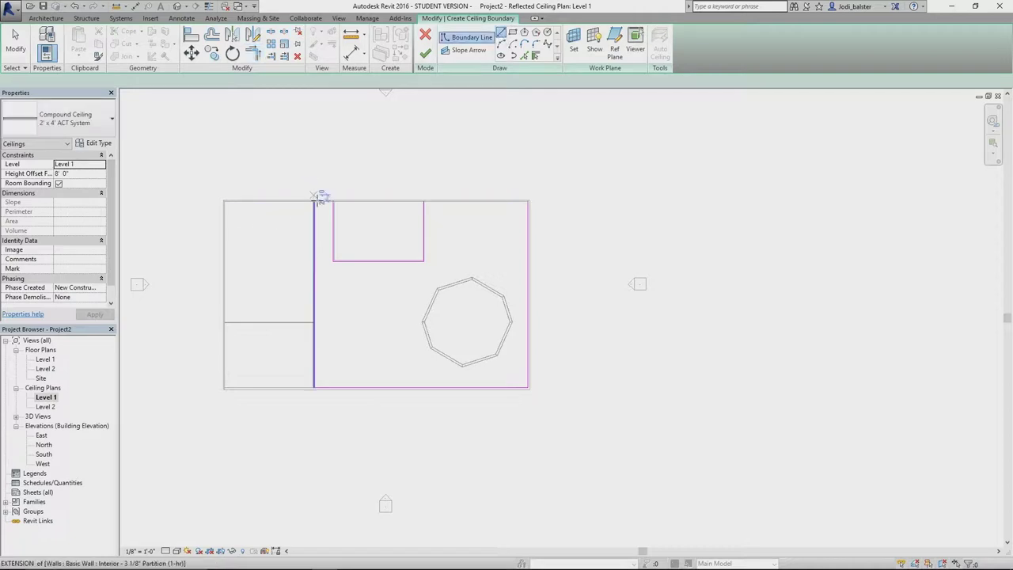
left_click(314, 201)
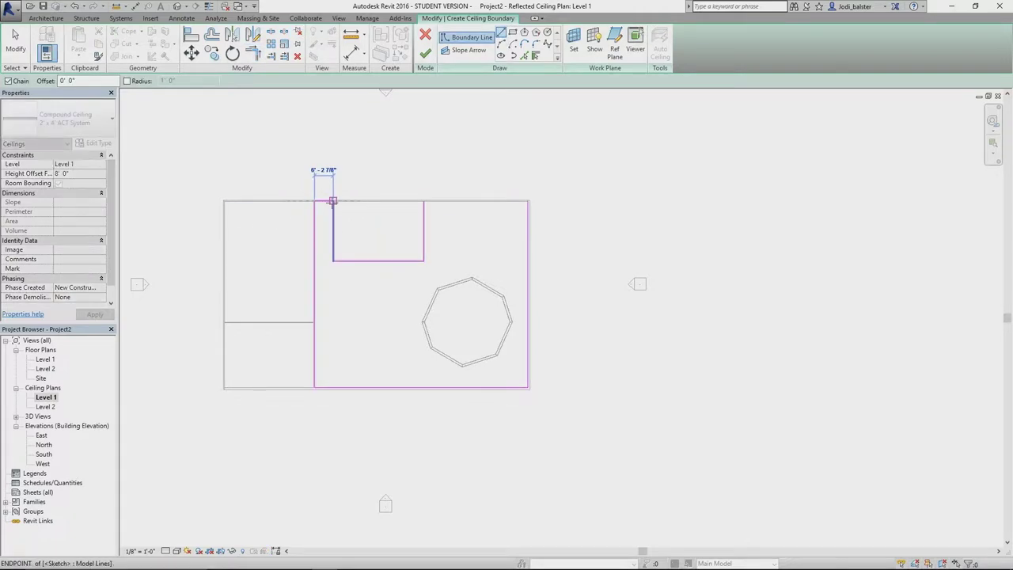
left_click(332, 200)
left_click(423, 201)
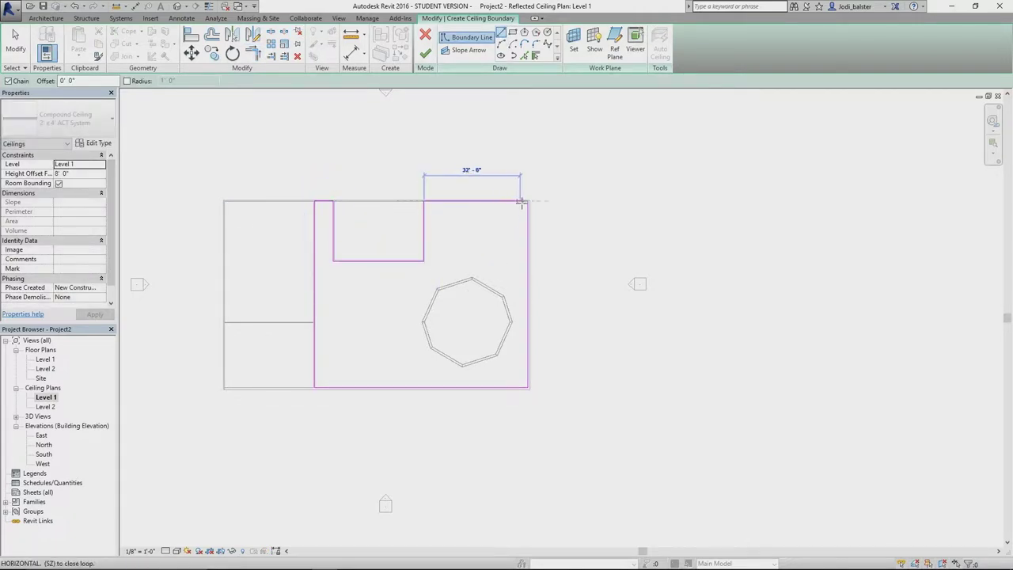
left_click(528, 201)
key("Escape")
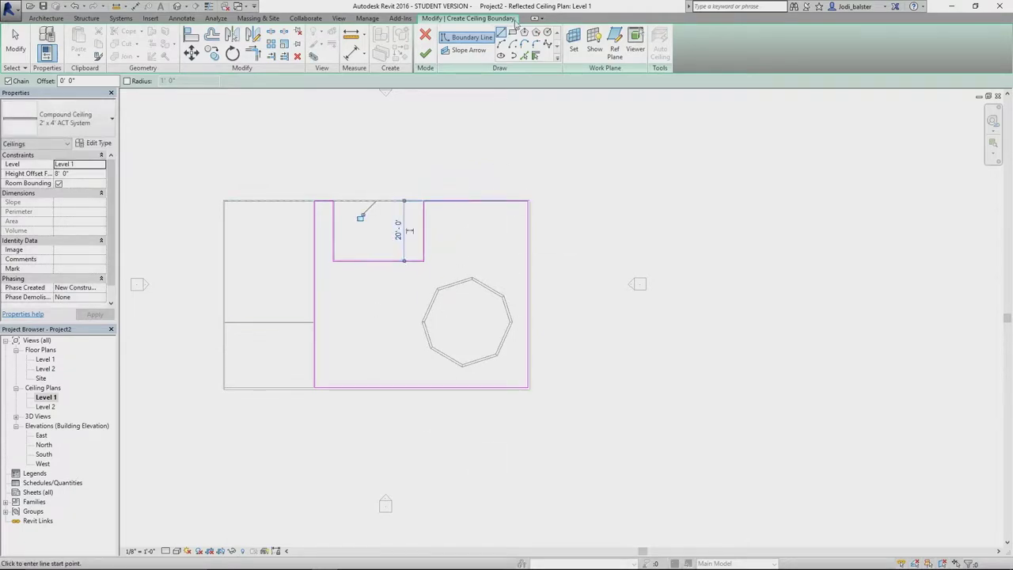
scroll(473, 292, "up", 3)
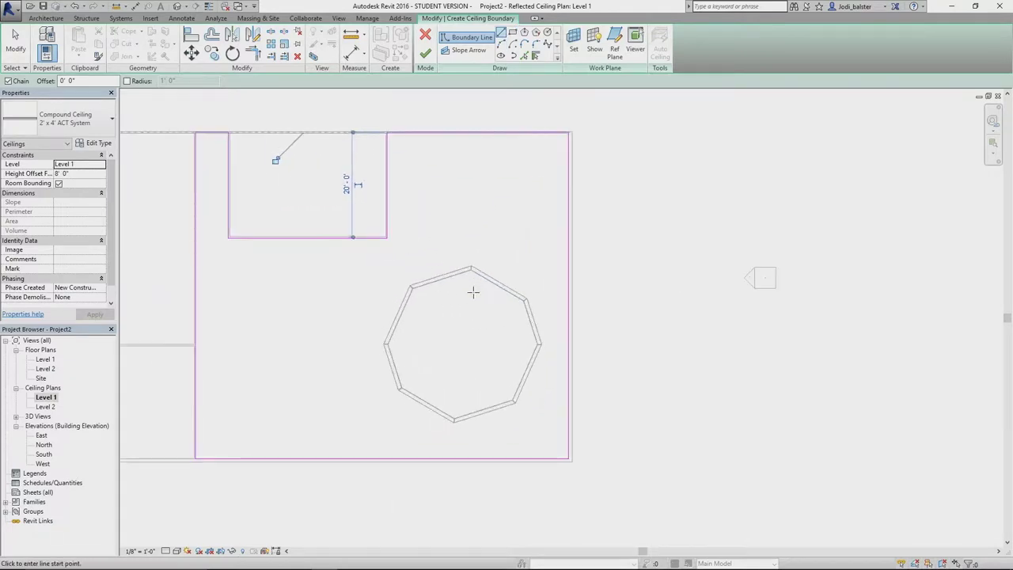
Step: Draw the octagon's upper-left, left, lower-left and bottom edges as ceiling boundary lines
left_click(536, 55)
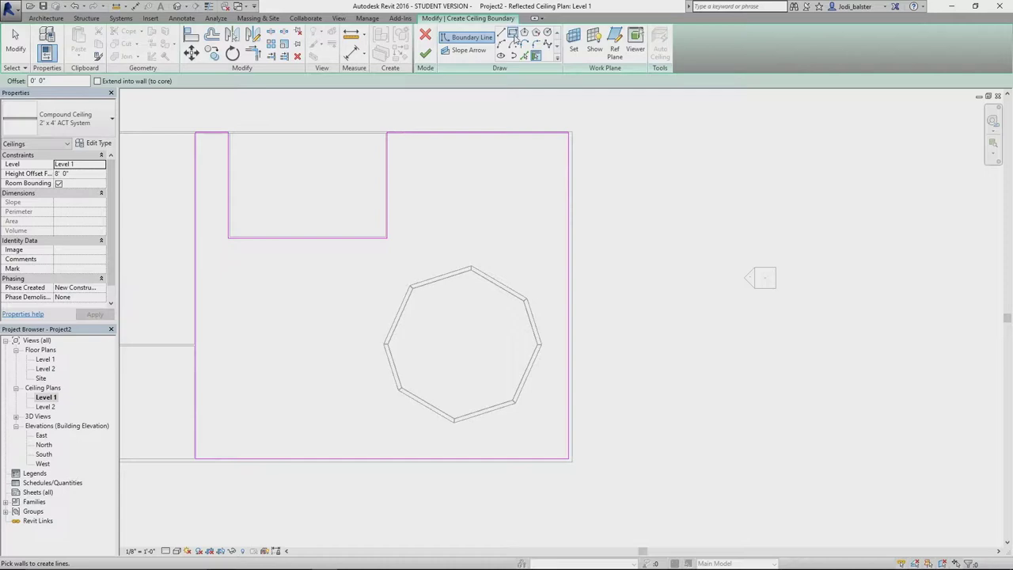
left_click(501, 32)
left_click(473, 265)
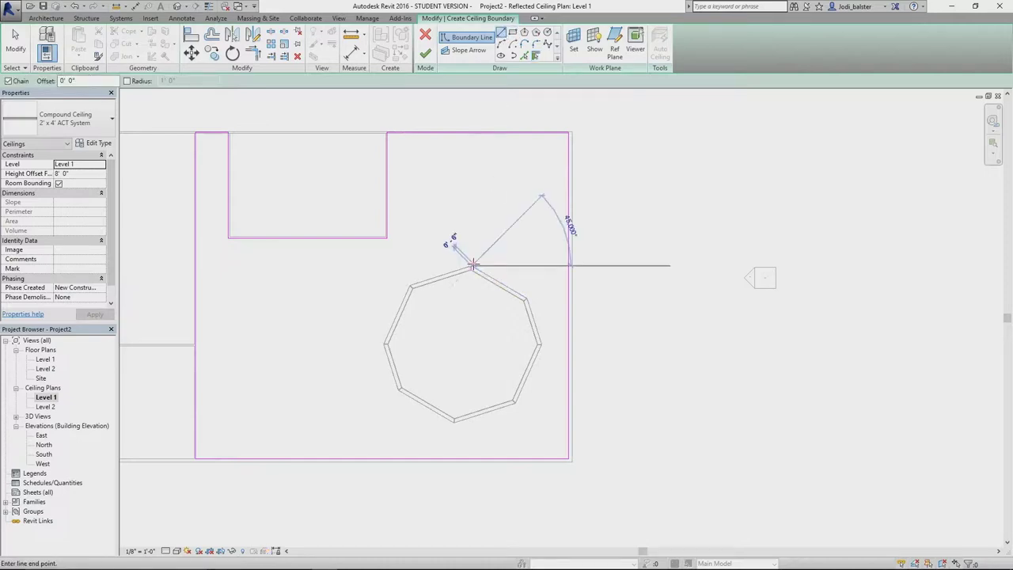
left_click(410, 285)
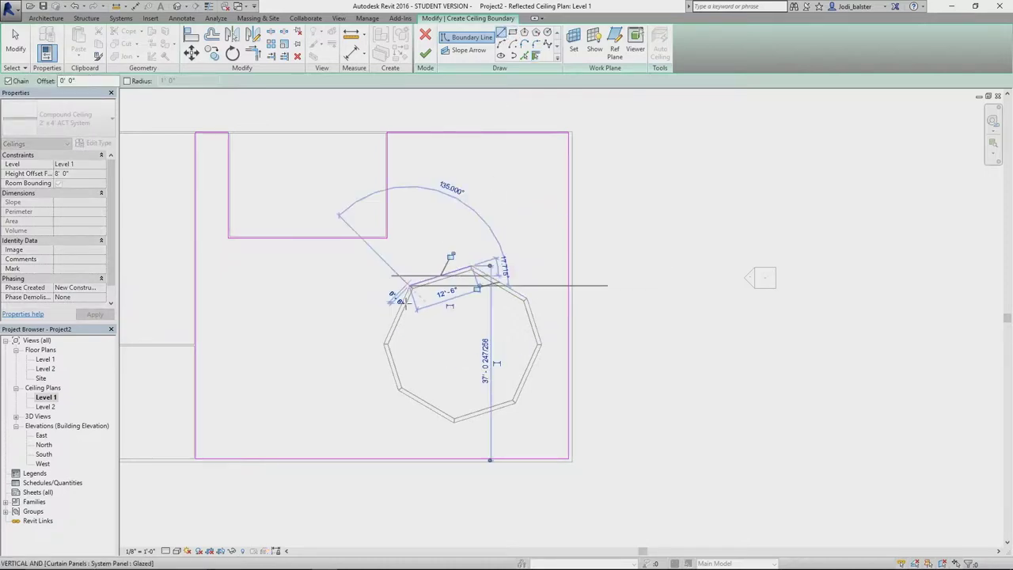
left_click(385, 343)
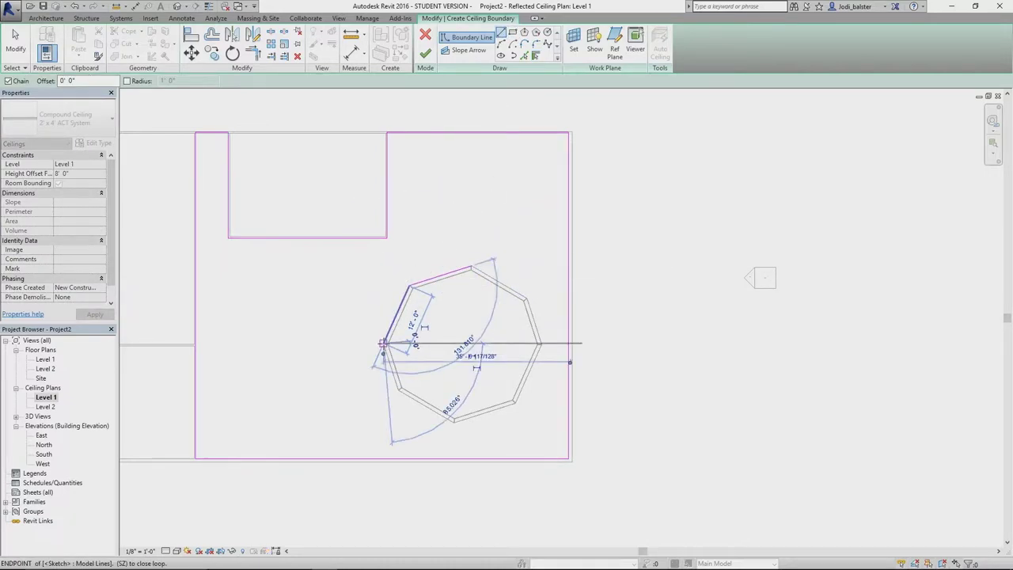
left_click(398, 388)
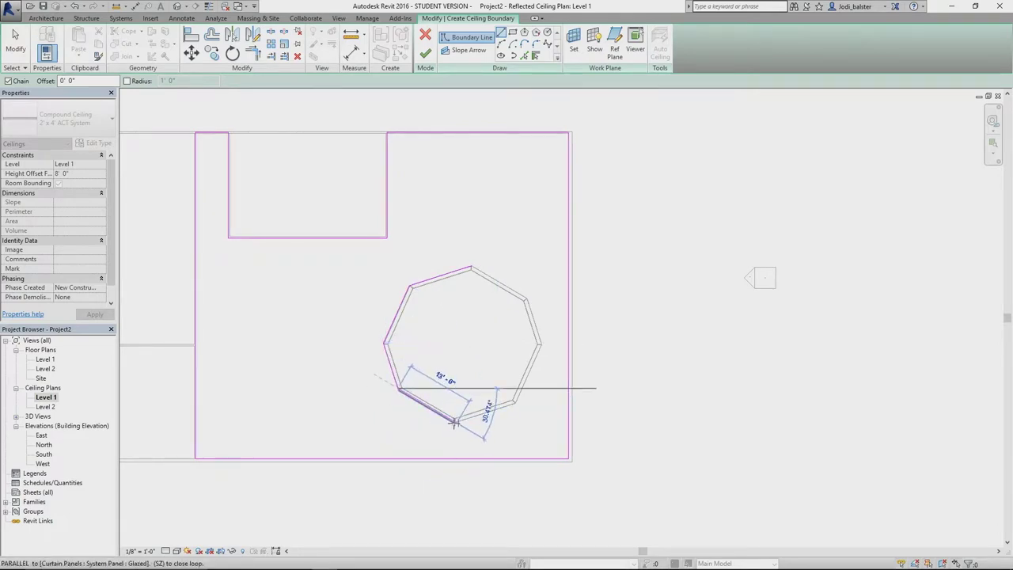
left_click(514, 402)
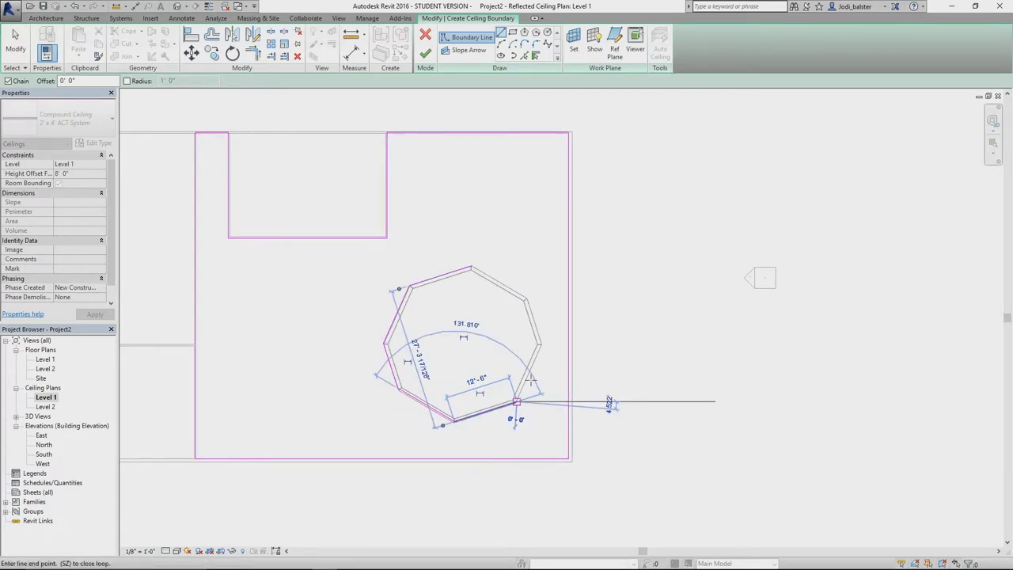
Step: Pick the lower-right and upper-right octagon edges, then attempt to finish the ceiling sketch
left_click(524, 55)
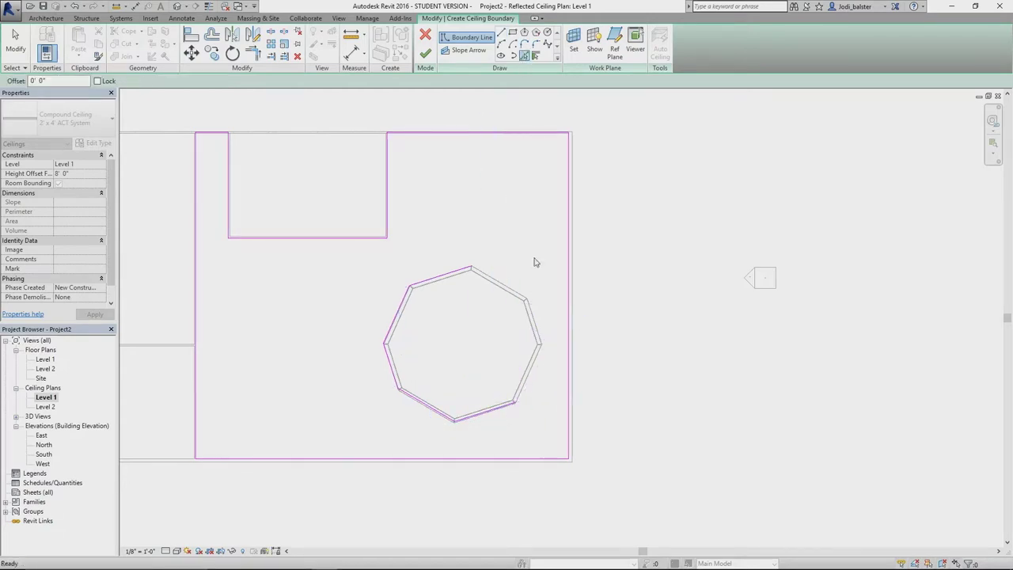
left_click(539, 348)
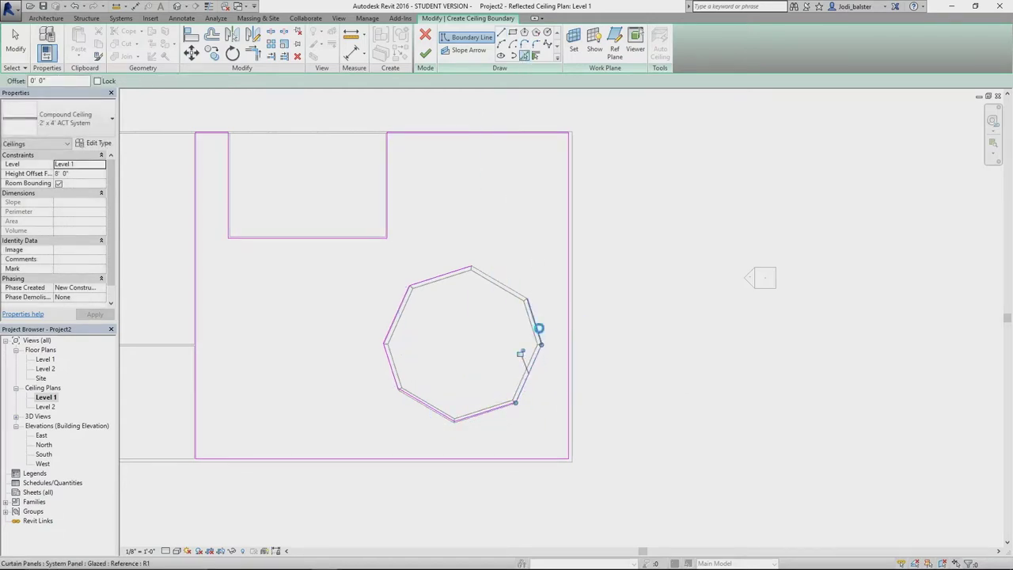
left_click(513, 290)
left_click(426, 54)
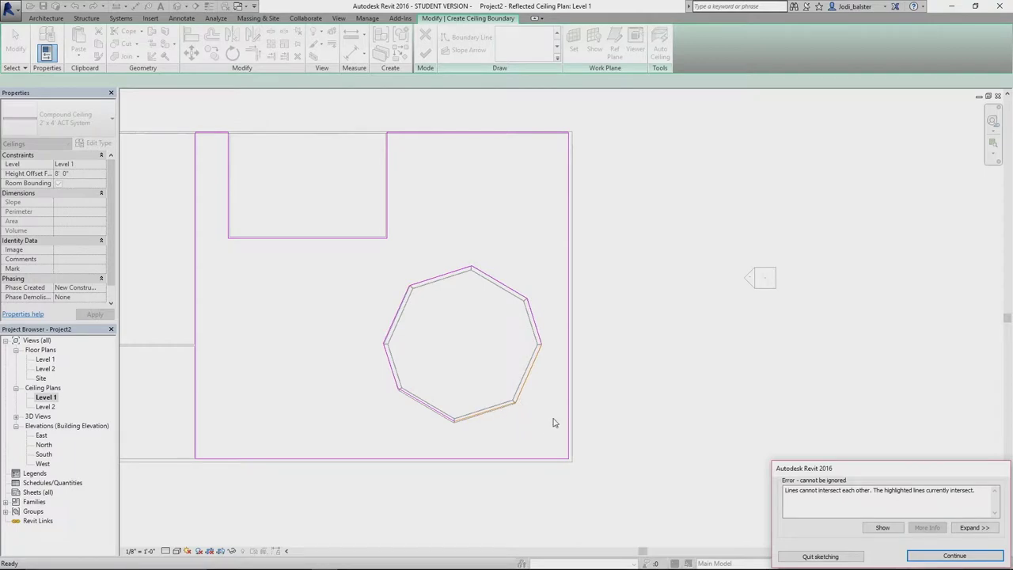
Step: Dismiss the intersection error and trim the two bottom octagon lines to a shared corner
left_click(935, 556)
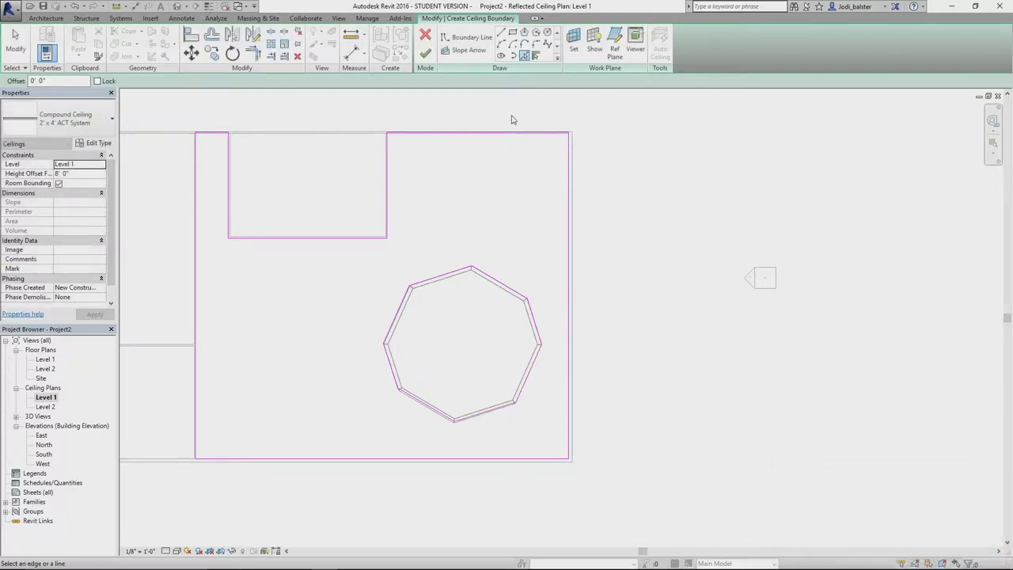
left_click(258, 59)
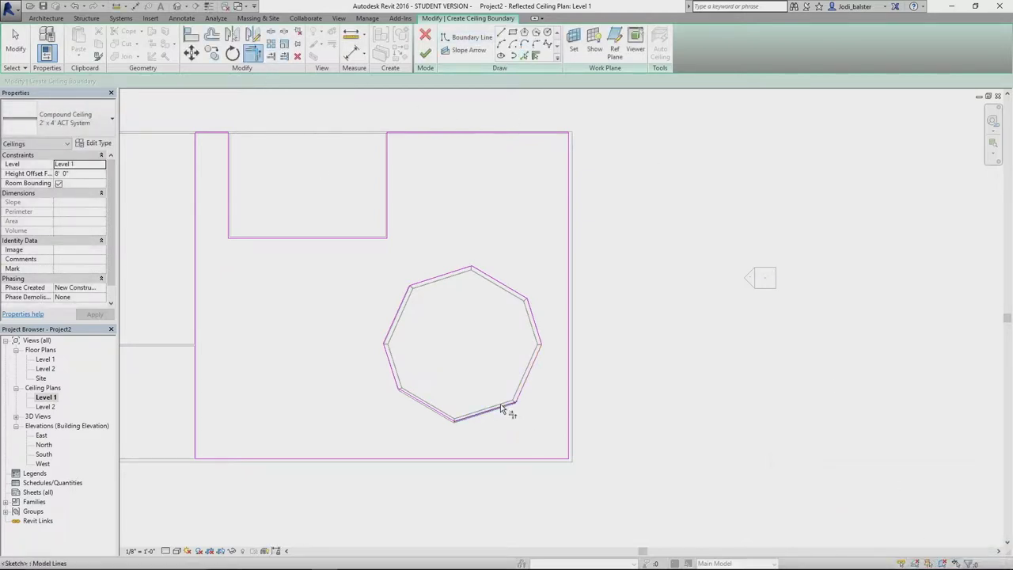
left_click(501, 405)
left_click(526, 389)
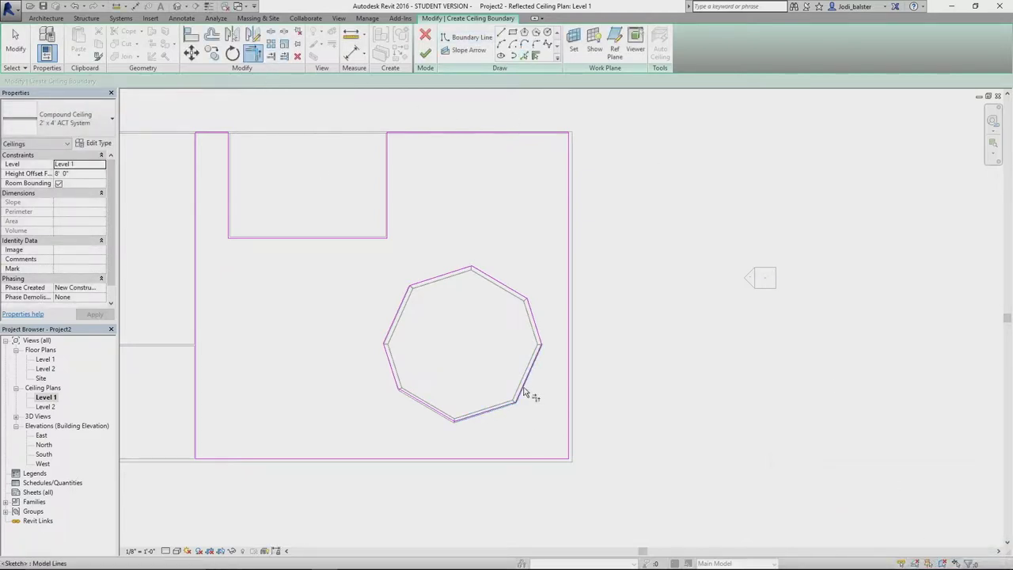
Step: Finish the ceiling sketch to create the gridded ceiling with the octagon cut out
left_click(425, 54)
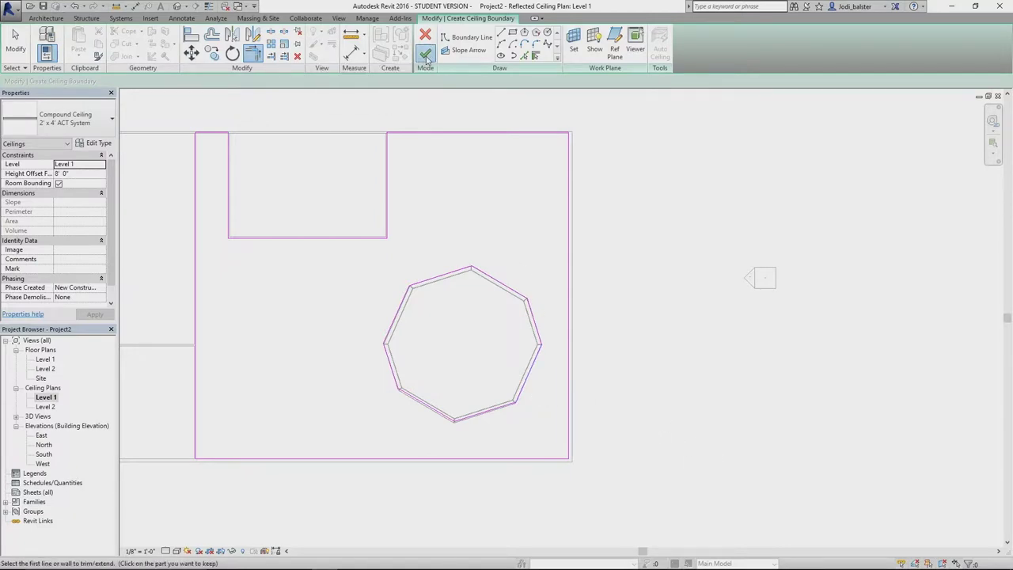
left_click(752, 317)
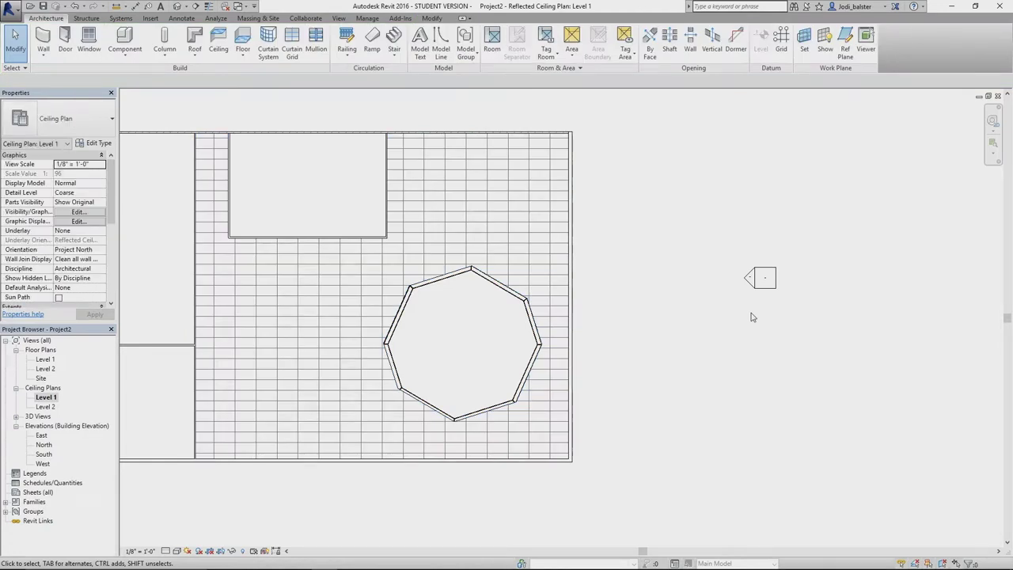
left_click(177, 6)
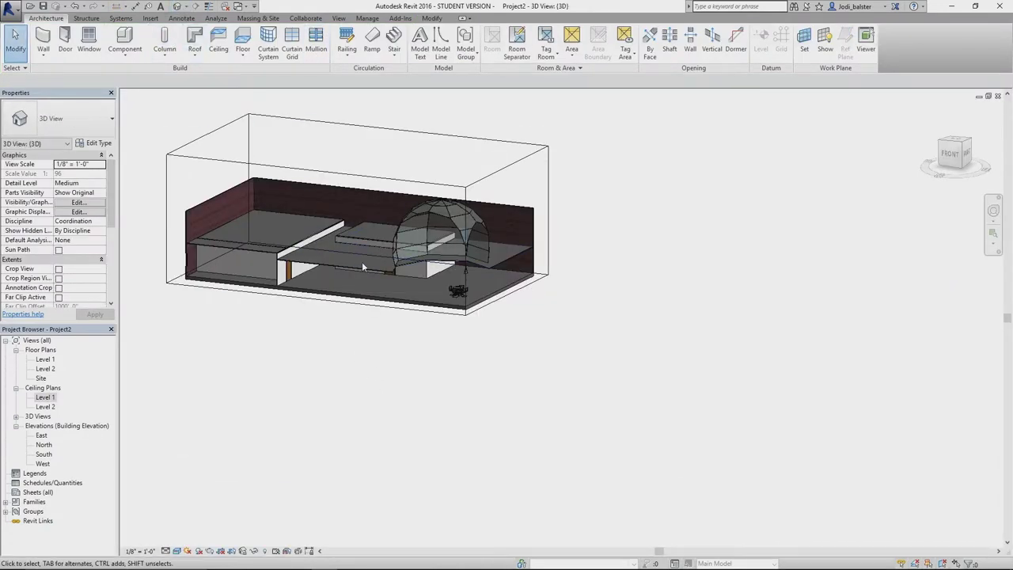
Step: Set the ceiling's Height Offset to 10' 0" in the 3D view
left_click(363, 267)
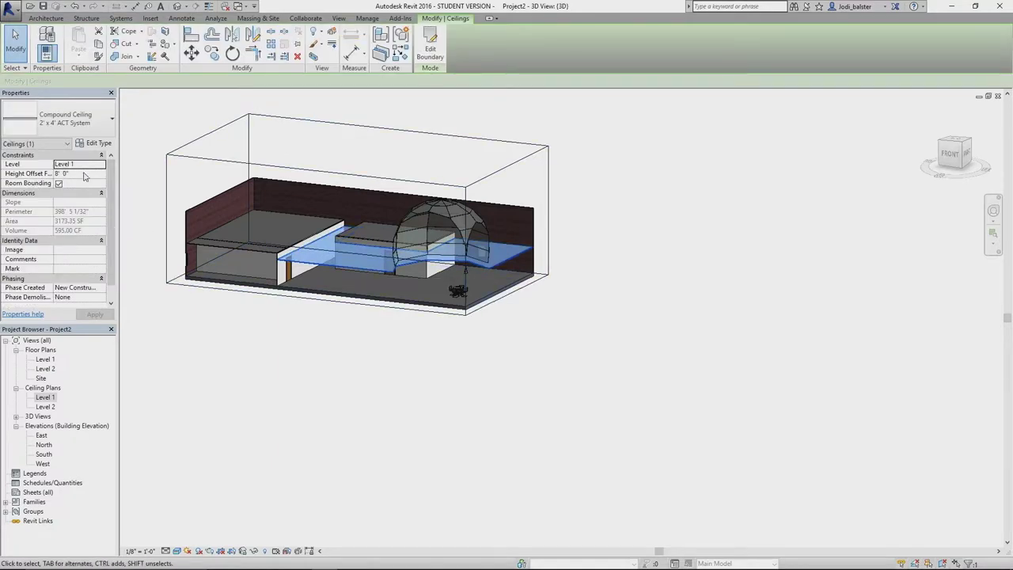
left_click(79, 173)
type("10")
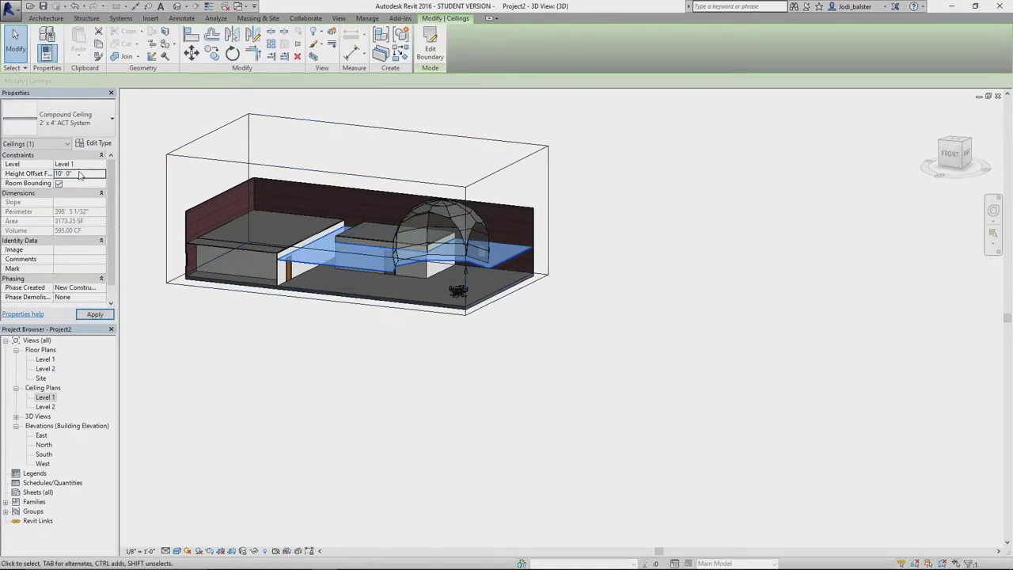
key("Return")
left_click(367, 361)
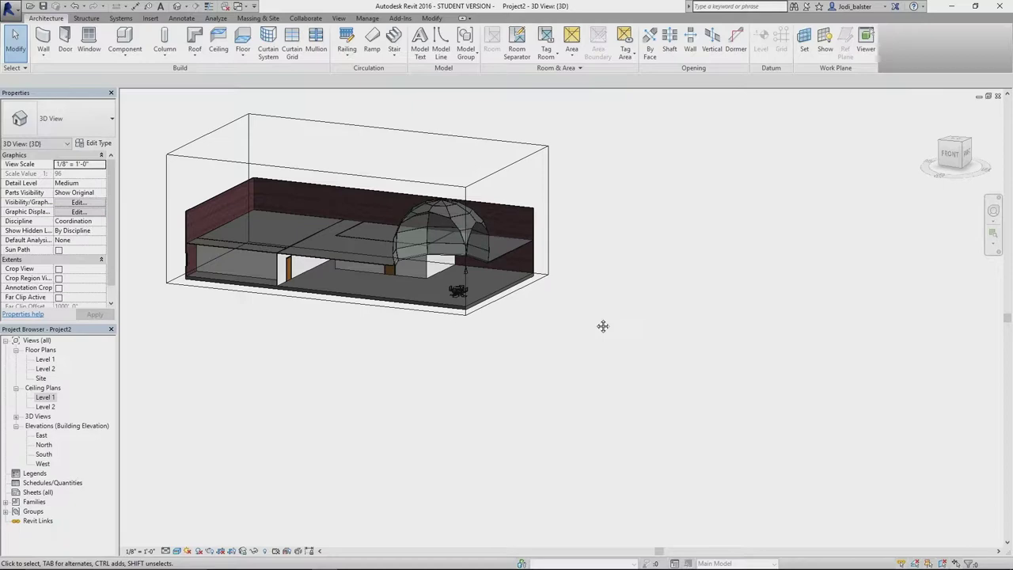
Step: Orbit the model to inspect the raised ceiling, then return to the Level 1 floor plan
middle_click_drag(604, 328, 701, 330, "shift")
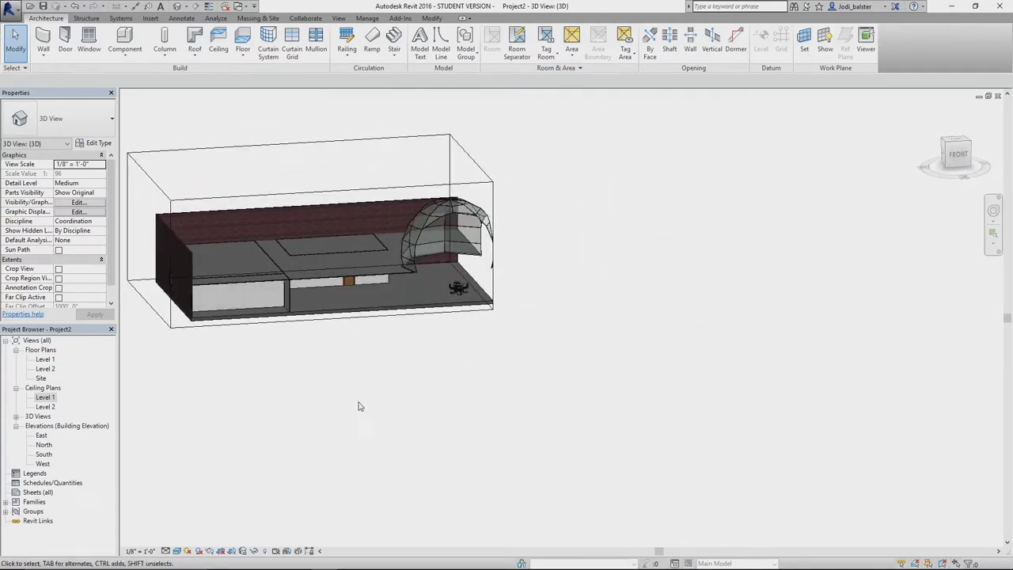
middle_click_drag(317, 398, 393, 410)
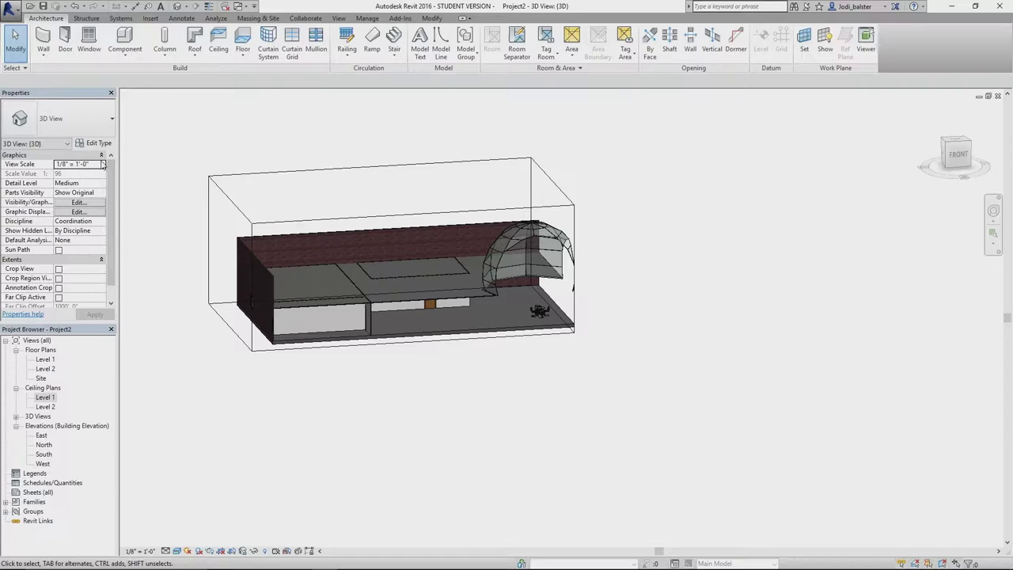
double_click(52, 360)
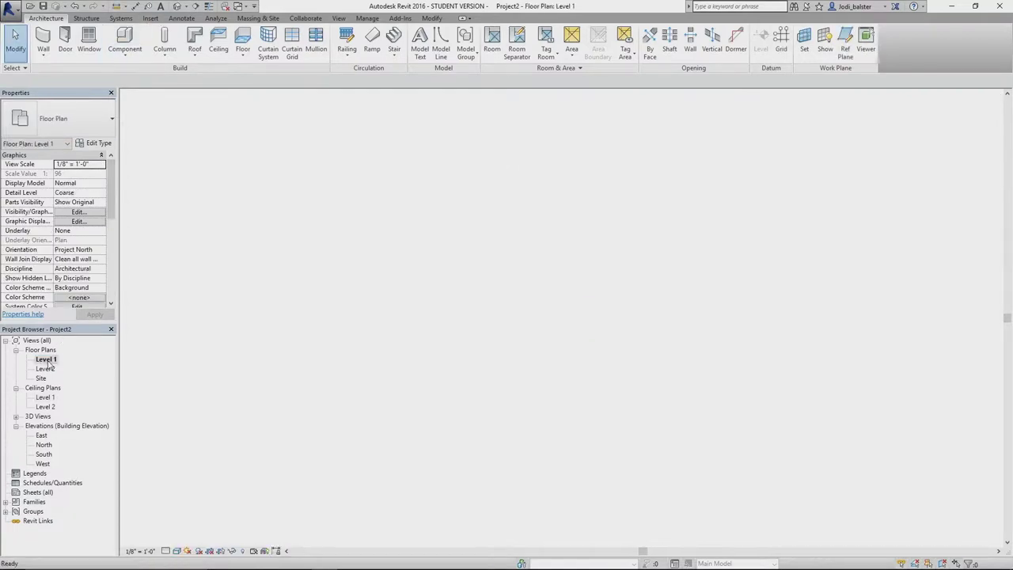
Step: From the Level 1 ceiling plan, start a Roof by Footprint placed on Level 2
middle_click_drag(523, 392, 484, 364)
double_click(45, 397)
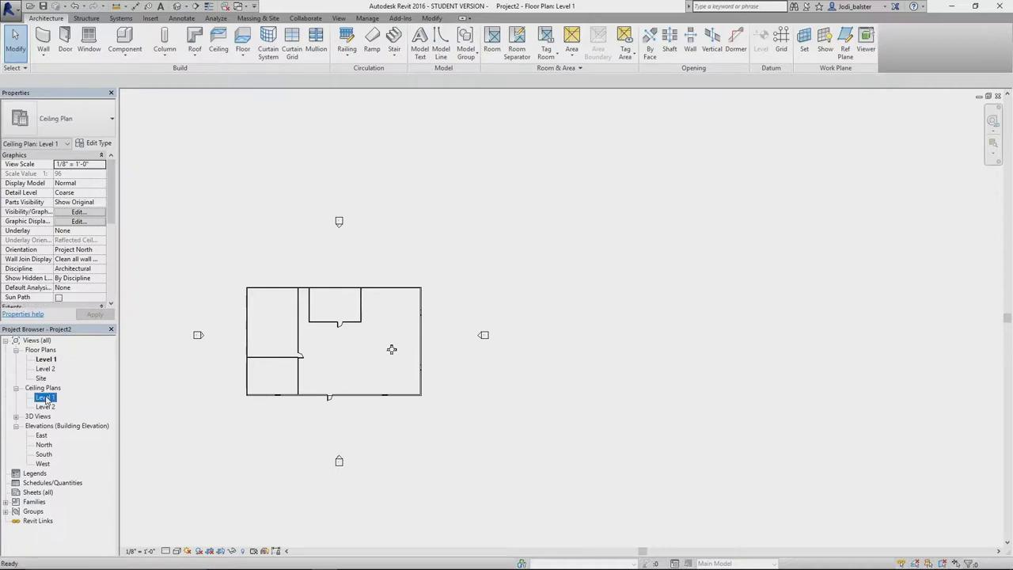
scroll(681, 498, "down", 4)
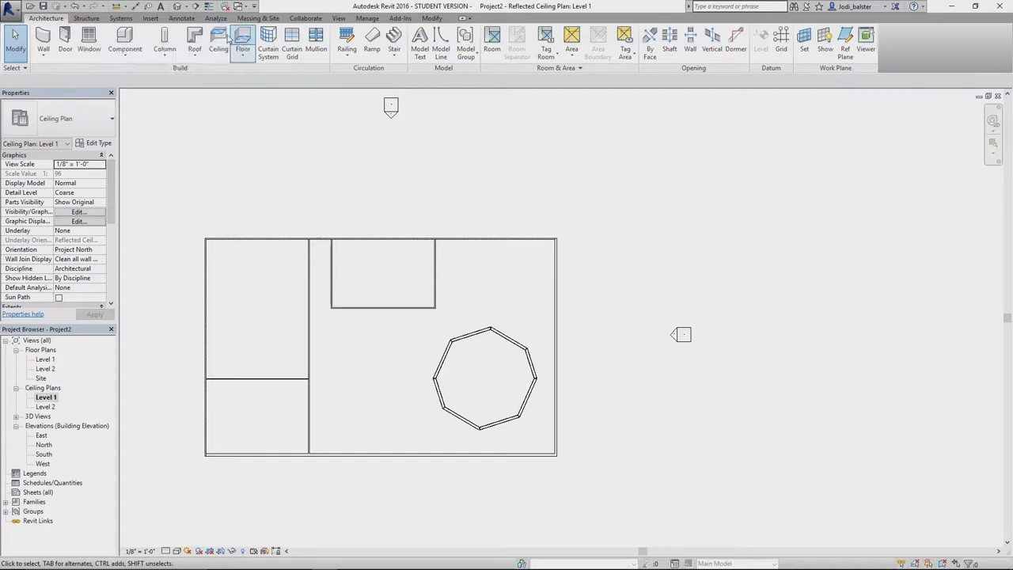
left_click(194, 38)
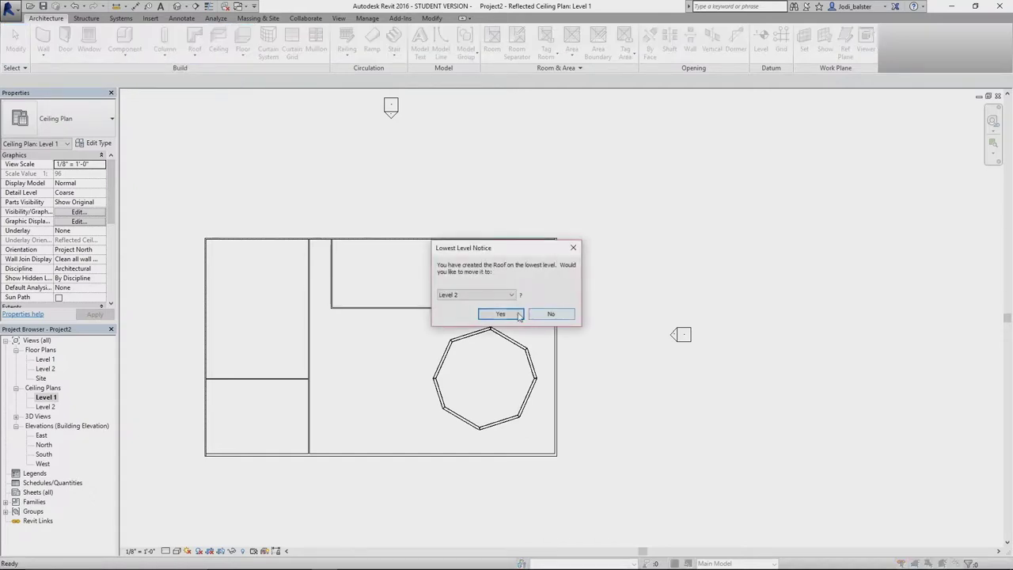
left_click(519, 315)
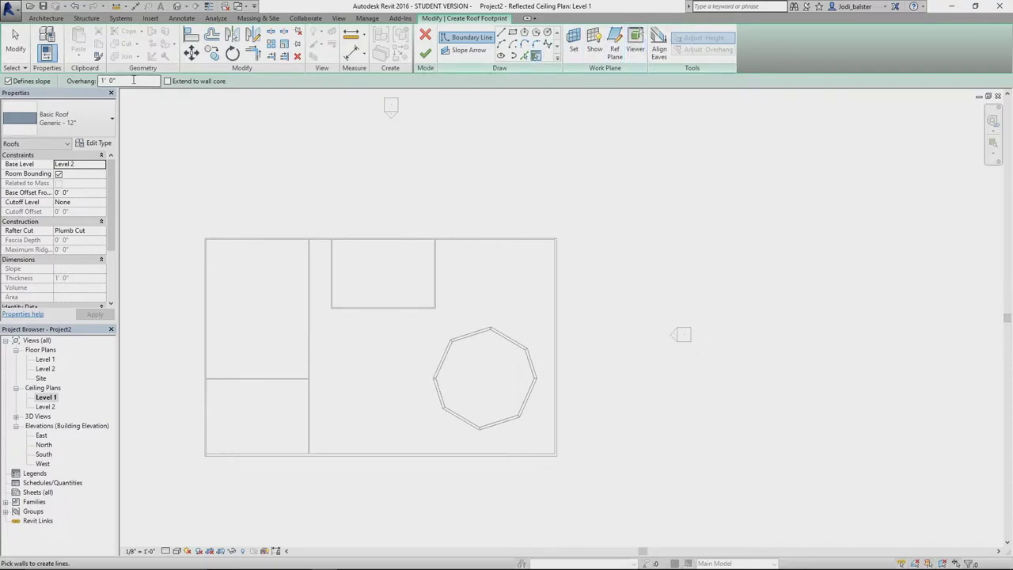
Step: Pick the top, left, bottom and right exterior walls as the roof footprint
left_click(331, 241)
left_click(207, 341)
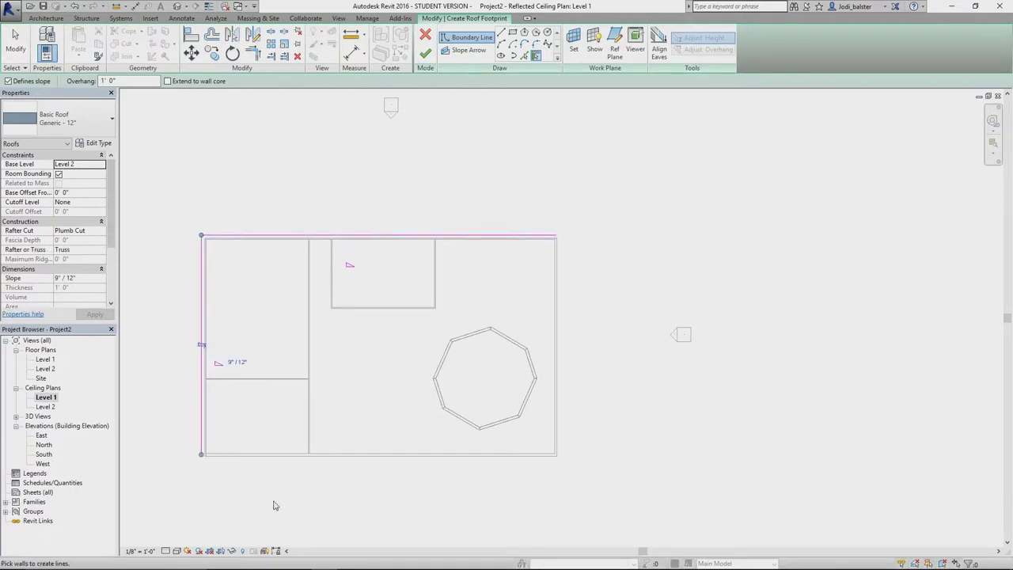
left_click(332, 462)
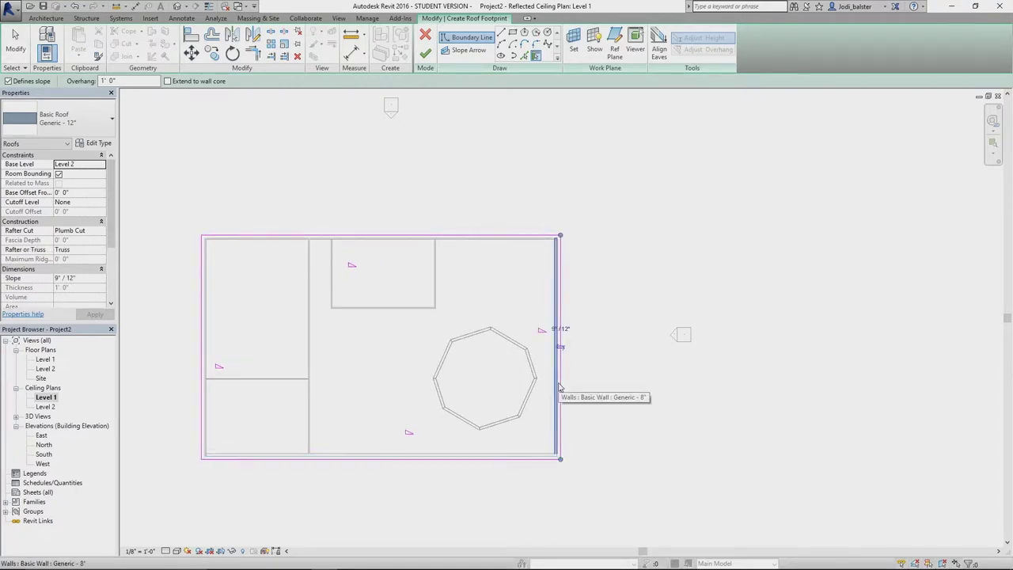
left_click(560, 386)
left_click(14, 38)
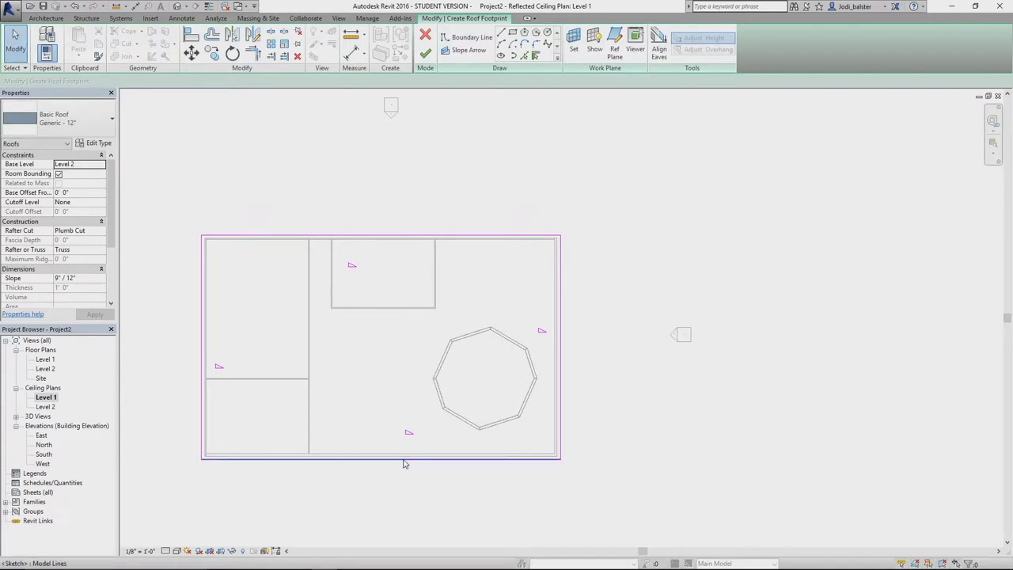
Step: Turn off Defines Slope on the left and right edges, finish the roof, and attach the walls
left_click(202, 396)
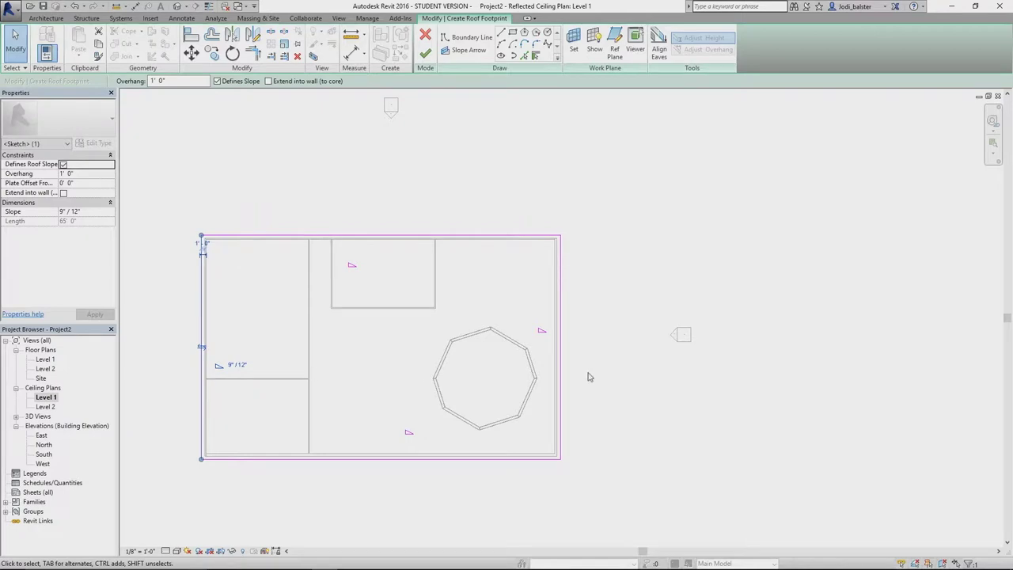
left_click(218, 82)
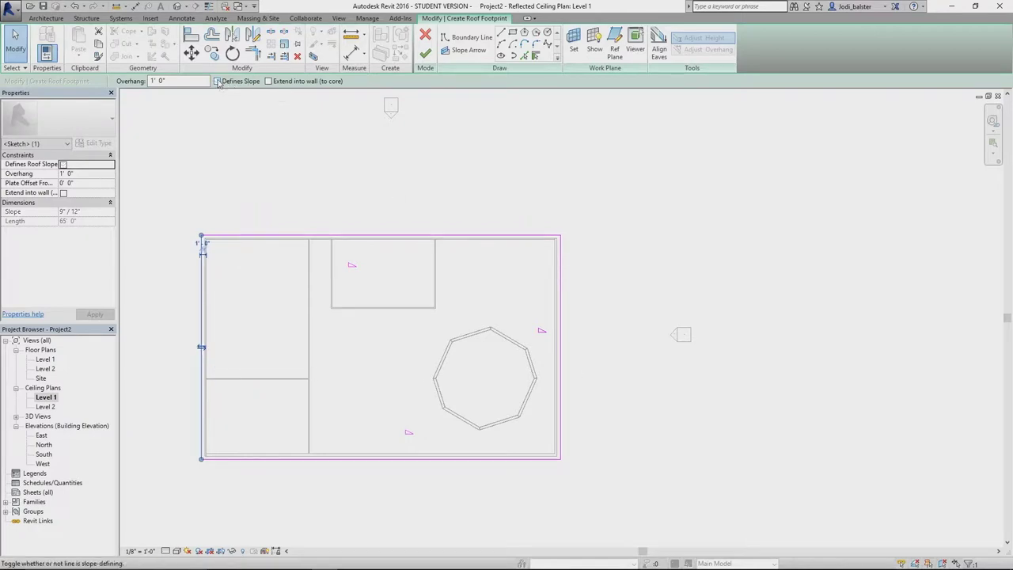
left_click(560, 339)
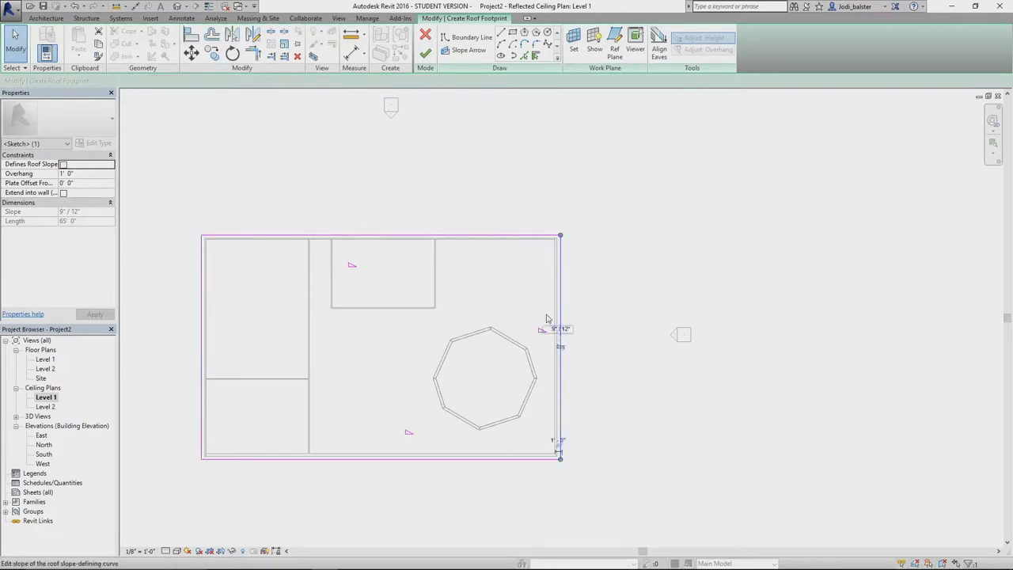
left_click(218, 82)
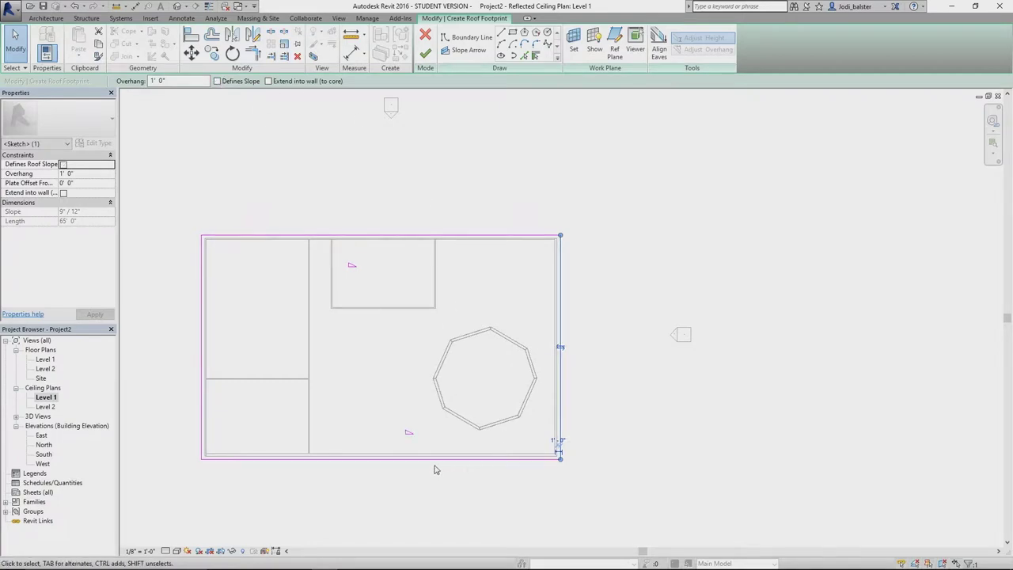
left_click(425, 53)
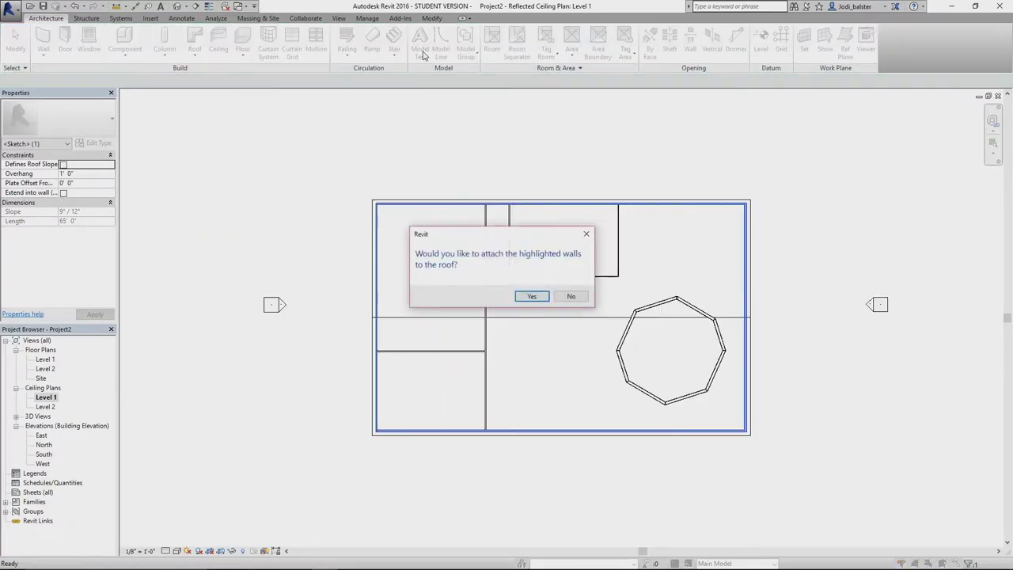
left_click(533, 297)
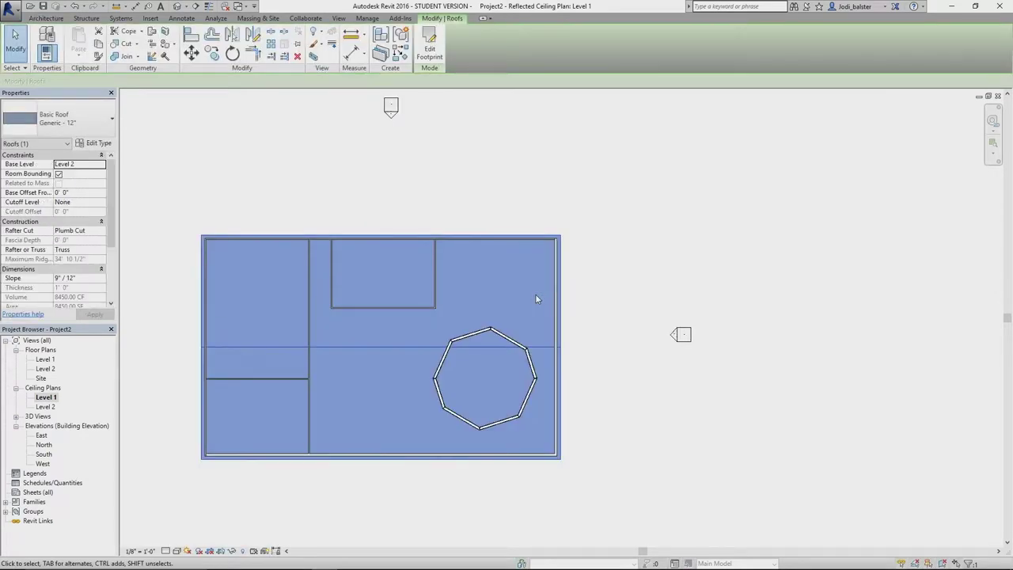
Step: In the default 3D view, orbit the model and select the roof
left_click(261, 167)
left_click(179, 6)
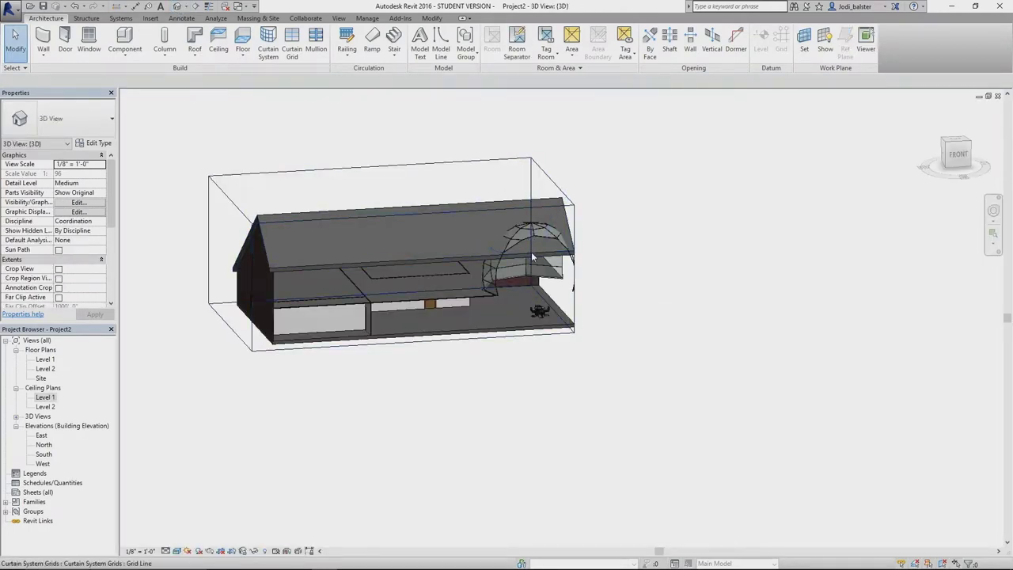
middle_click_drag(718, 392, 688, 409, "shift")
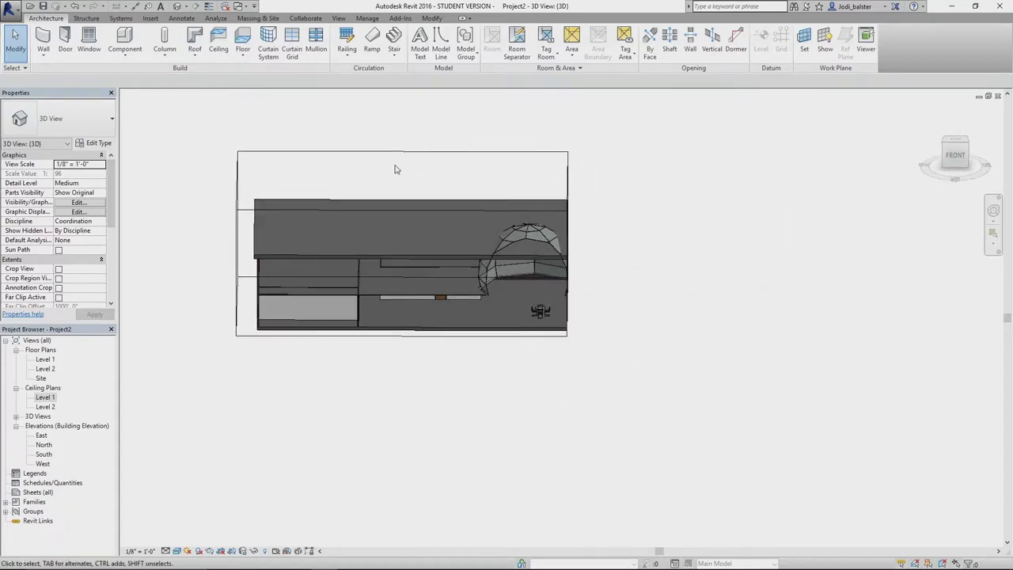
left_click(412, 215)
left_click(663, 222)
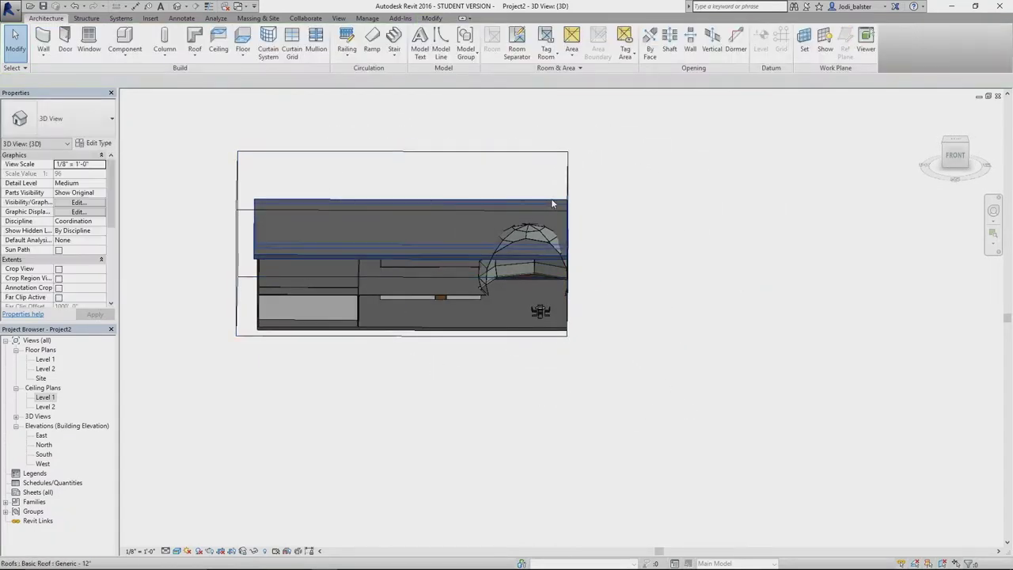
left_click(546, 230)
middle_click_drag(700, 263, 455, 372)
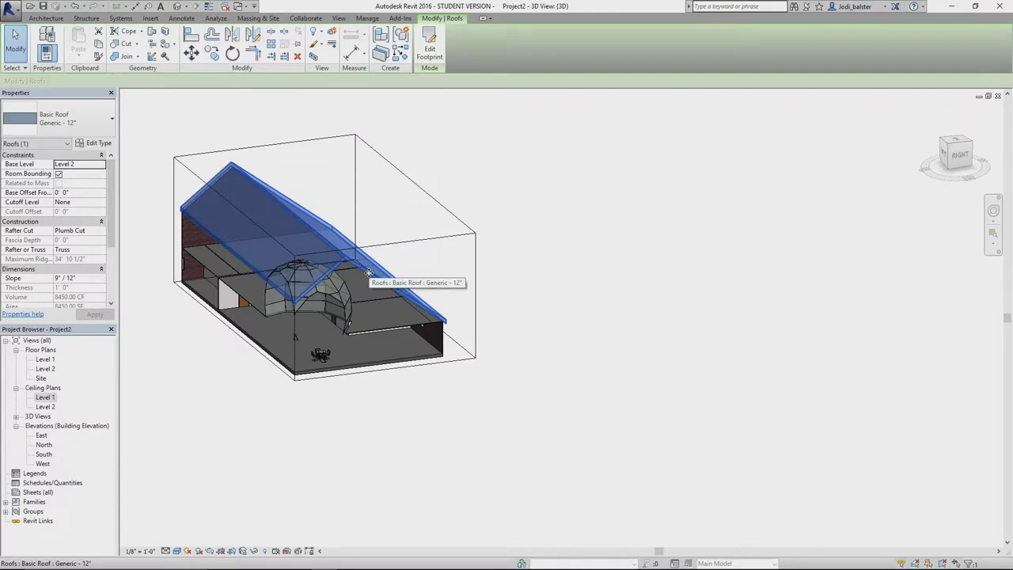
Step: Change the roof Slope from 9"/12" to 3"/12" and inspect the flatter roof
left_click(57, 278)
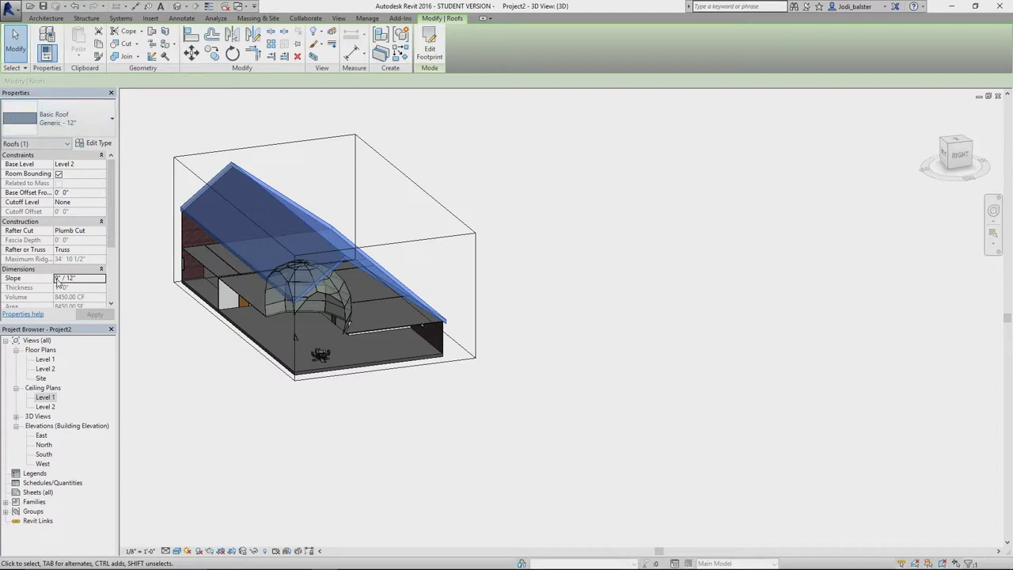
double_click(57, 278)
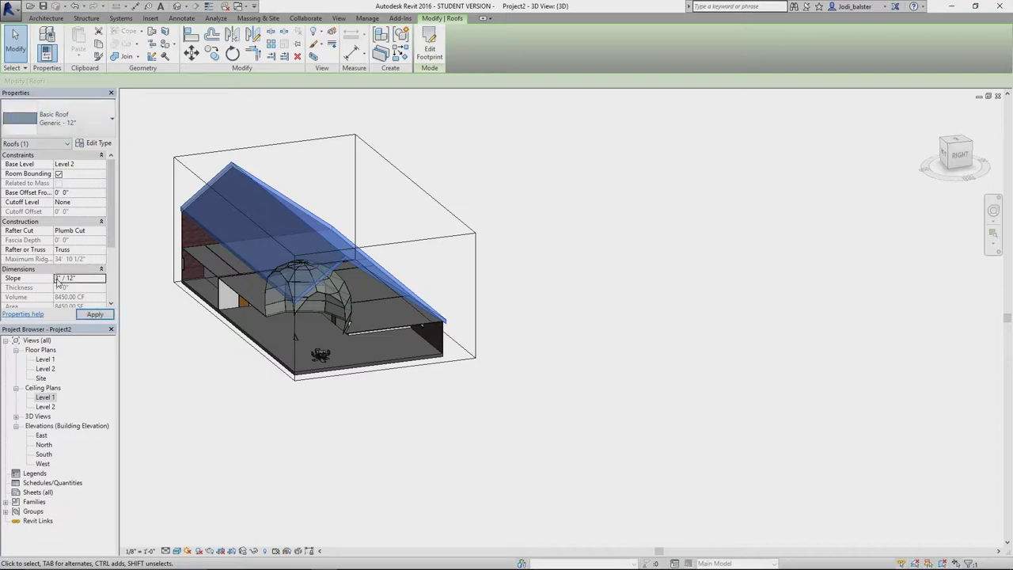
left_click(95, 315)
left_click(412, 463)
middle_click_drag(332, 286, 479, 448, "shift")
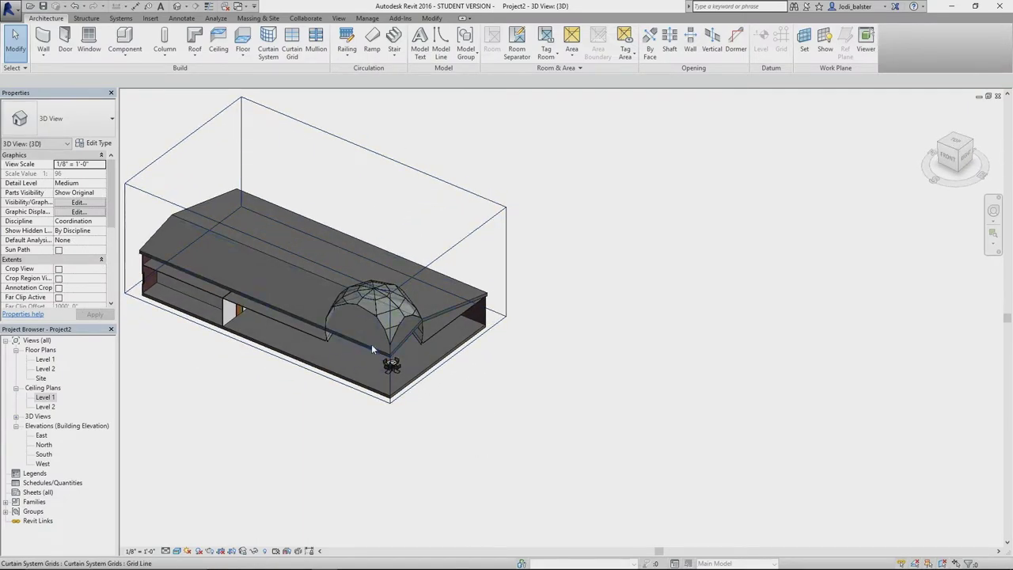
left_click(272, 304)
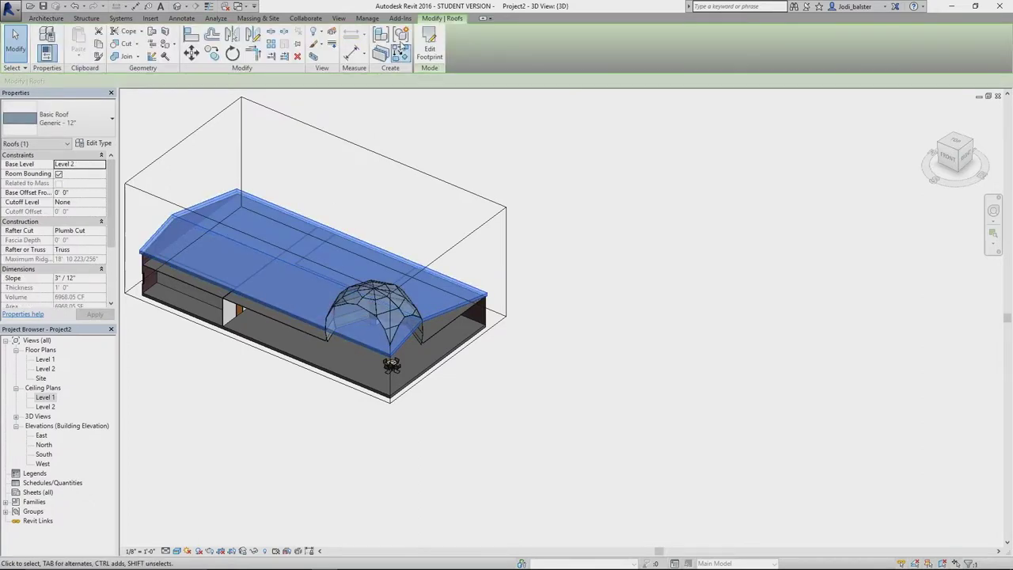
Step: Edit the roof footprint from the Level 2 plan using Pick Walls
left_click(429, 47)
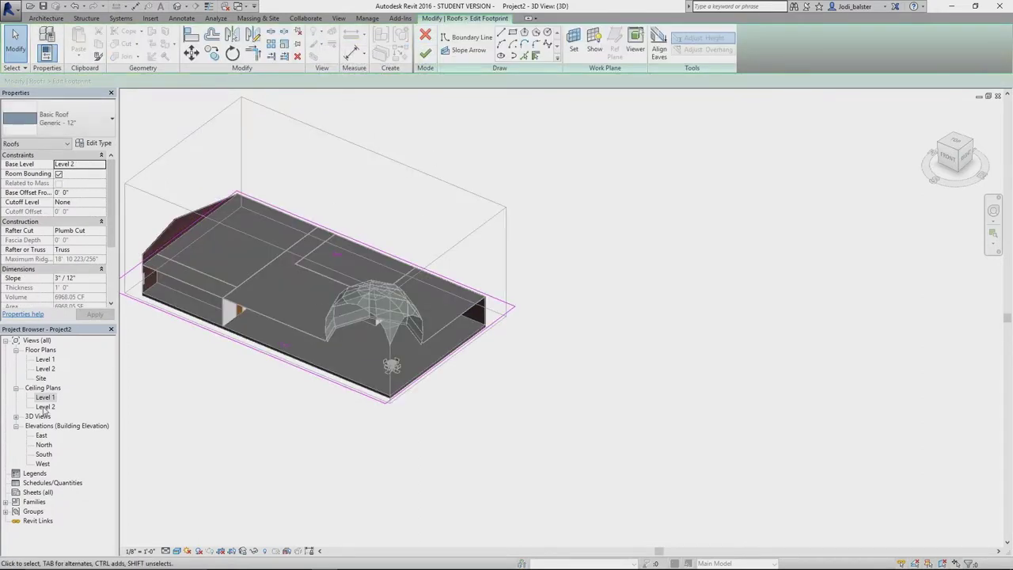
double_click(45, 369)
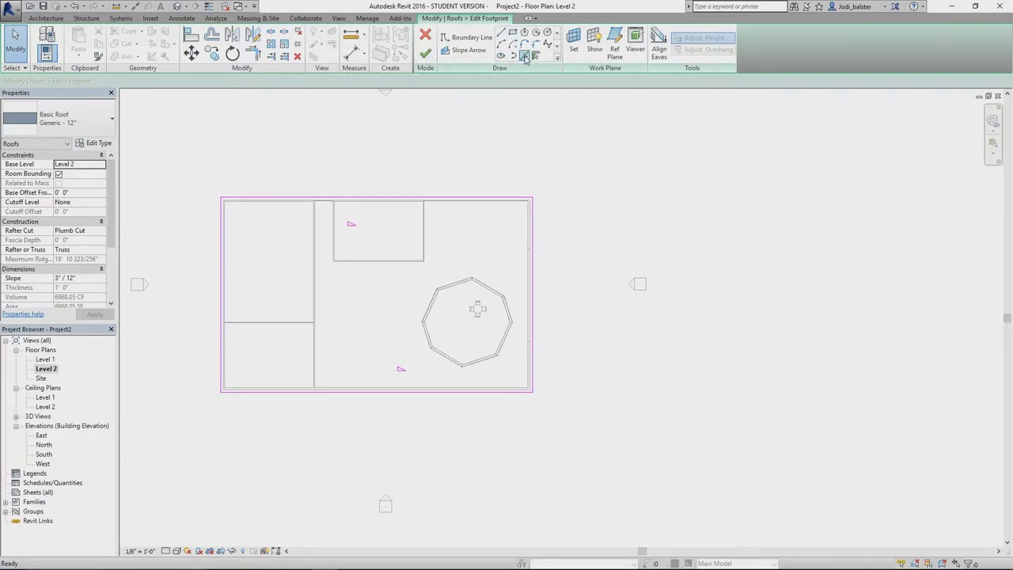
left_click(526, 58)
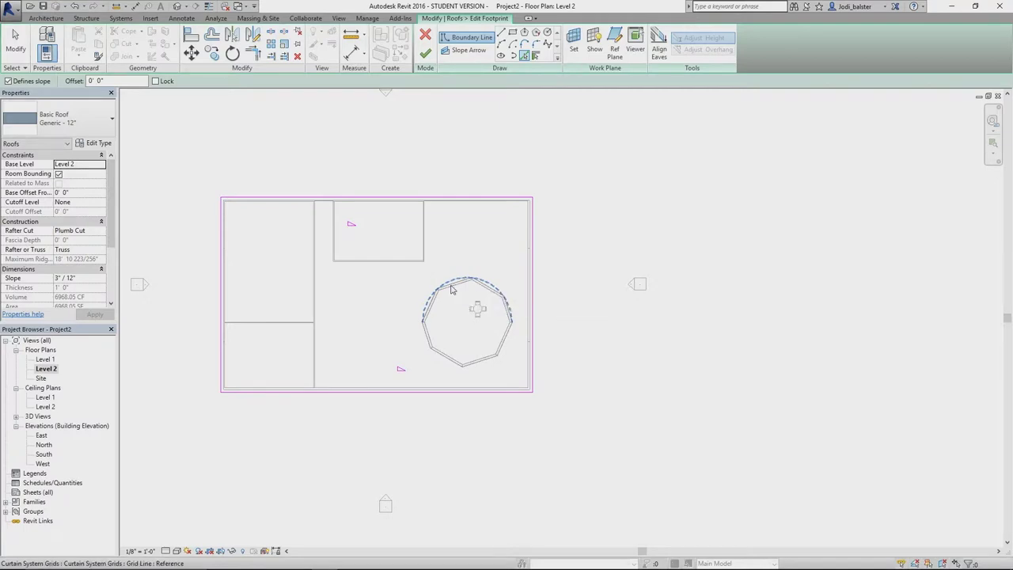
scroll(455, 291, "up", 5)
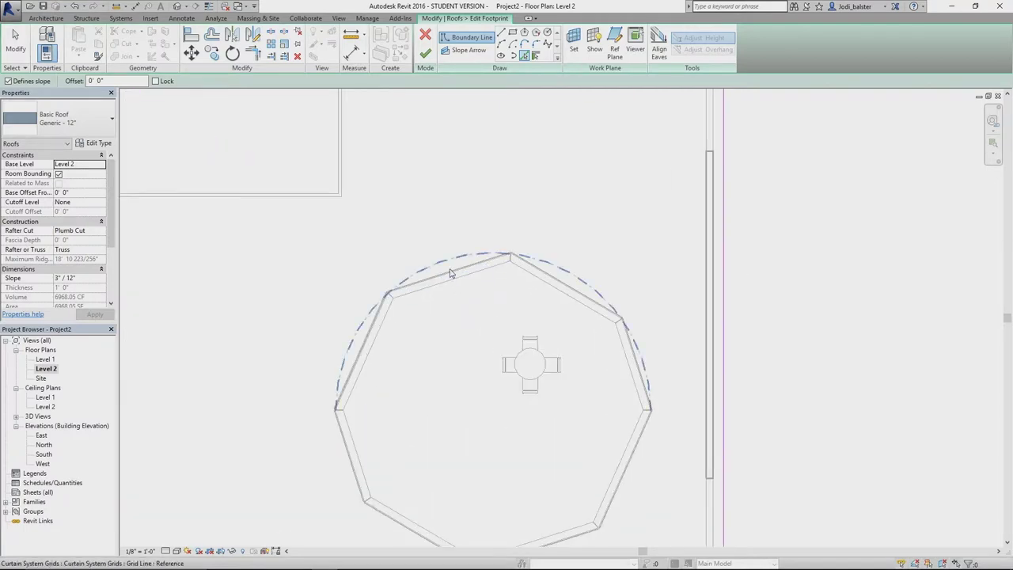
Step: Add the eight octagon walls as sloped boundary lines and attempt to finish the footprint
left_click(458, 279)
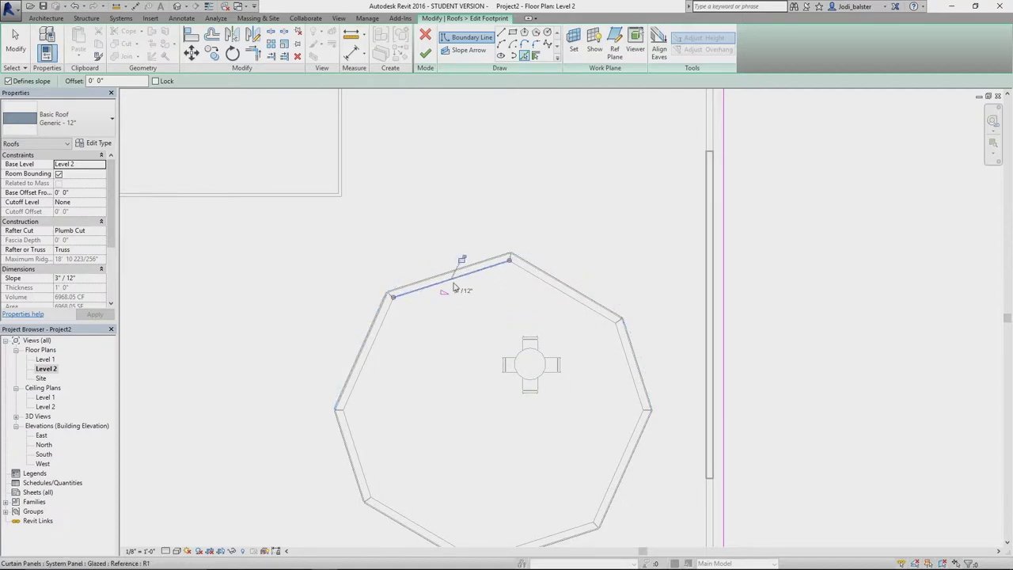
left_click(370, 358)
left_click(360, 458)
left_click(412, 523)
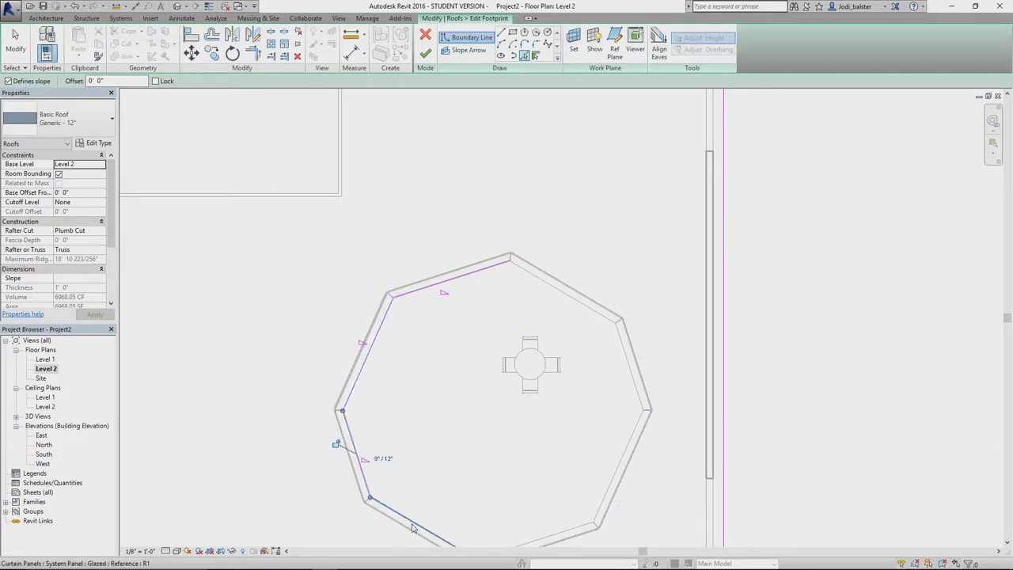
left_click(573, 533)
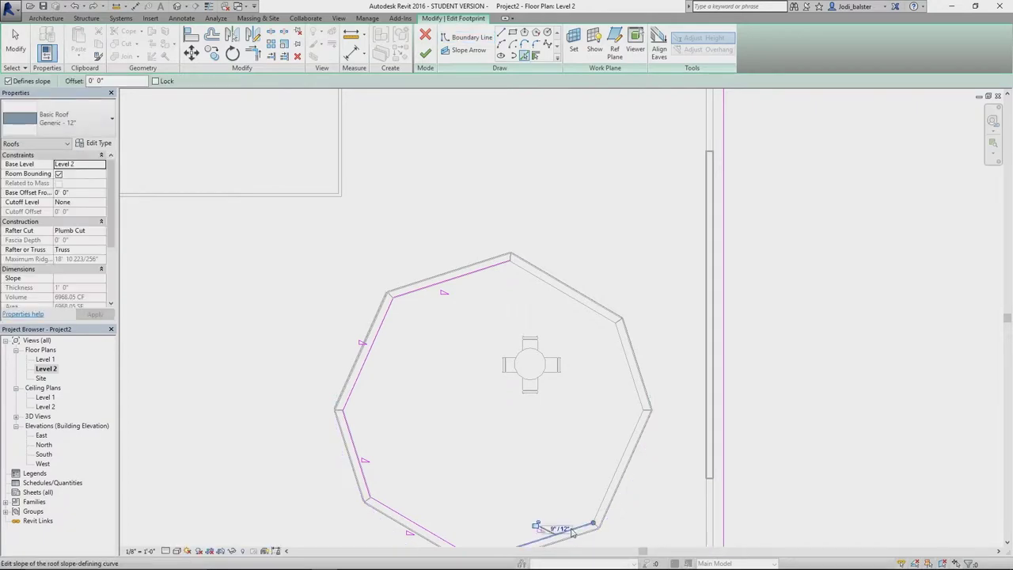
left_click(604, 497)
left_click(632, 371)
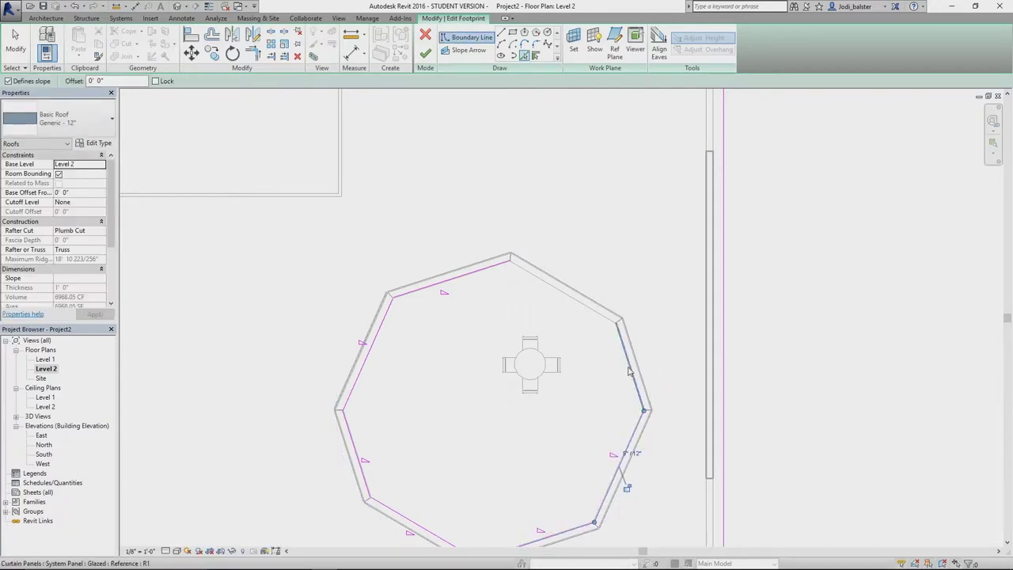
left_click(599, 321)
scroll(824, 329, "down", 3)
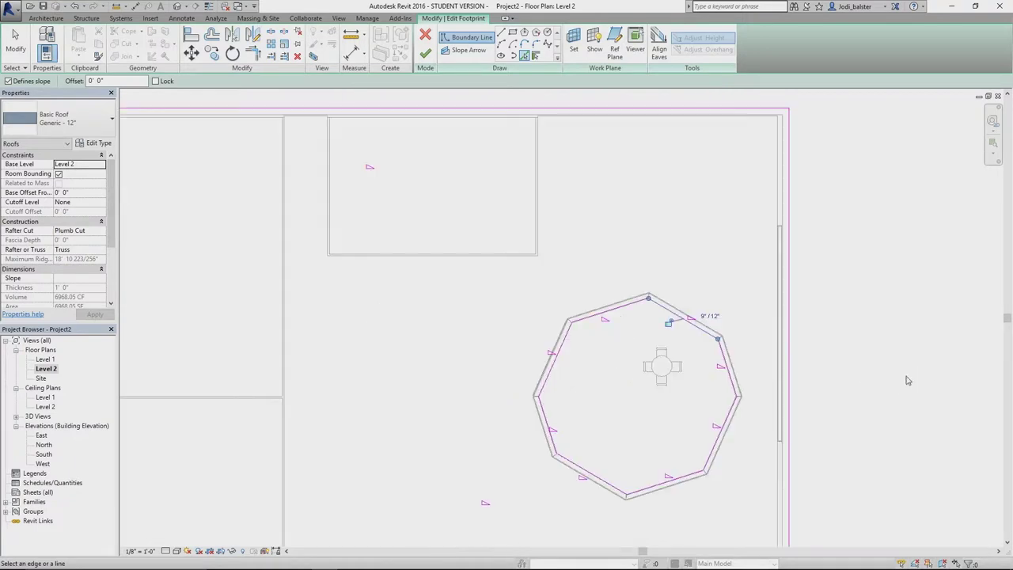
mouse_move(831, 316)
middle_mouse_down()
mouse_move(784, 305)
mouse_move(790, 322)
middle_mouse_up()
scroll(803, 335, "down", 2)
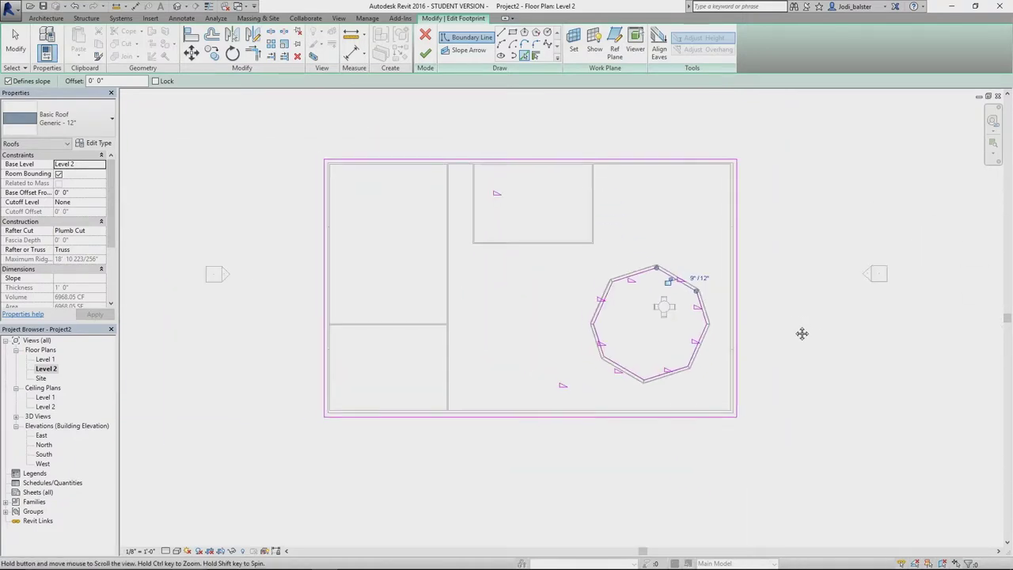
left_click(426, 54)
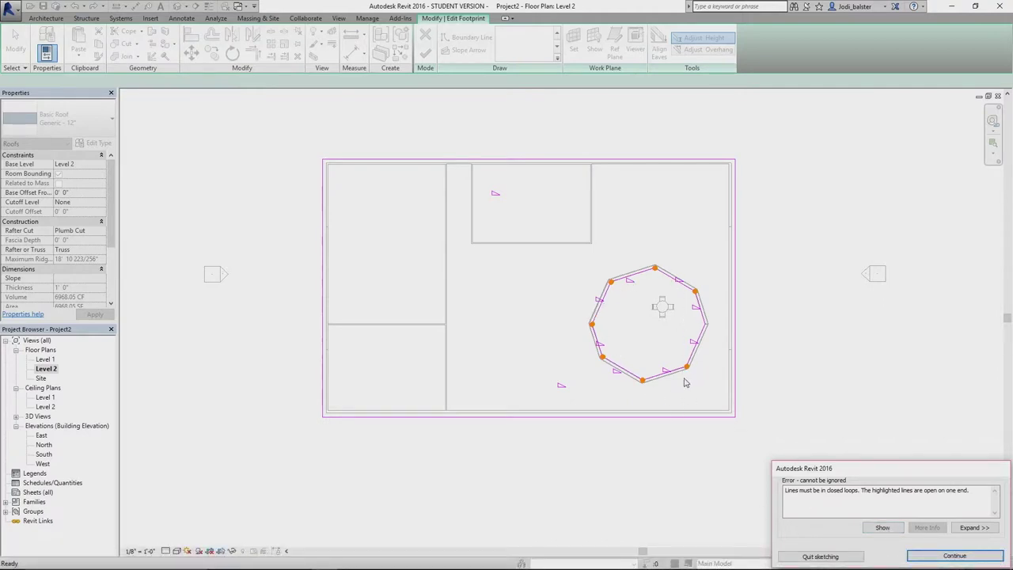
Step: Dismiss the closed-loop error and trim the footprint lines to close the open corners
left_click(955, 556)
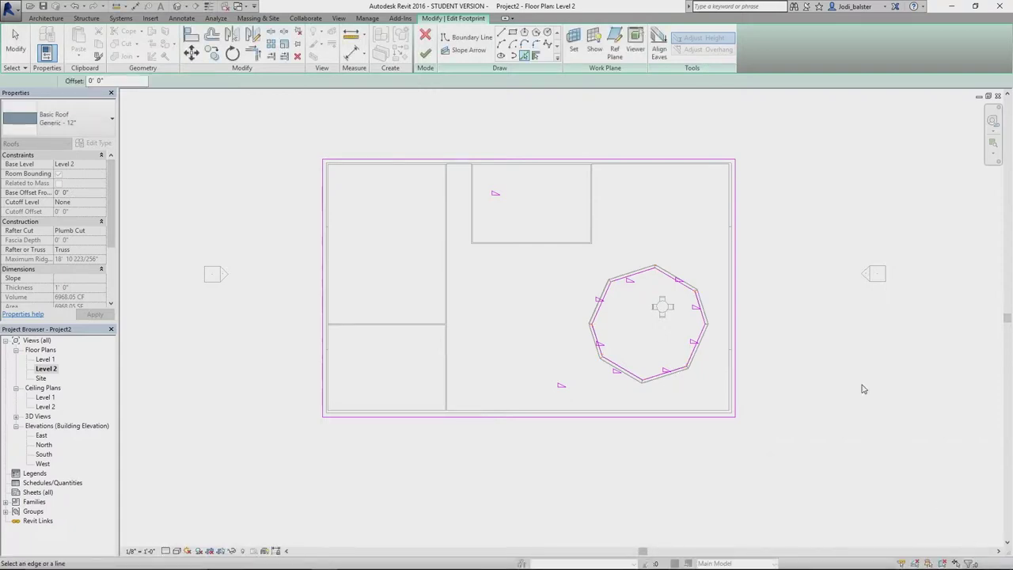
left_click(252, 53)
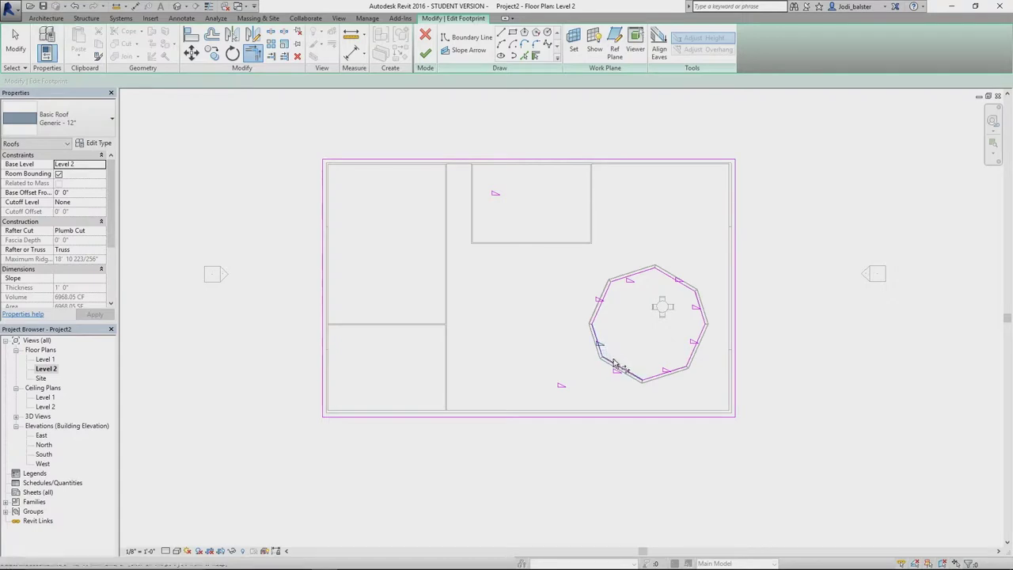
left_click(691, 363)
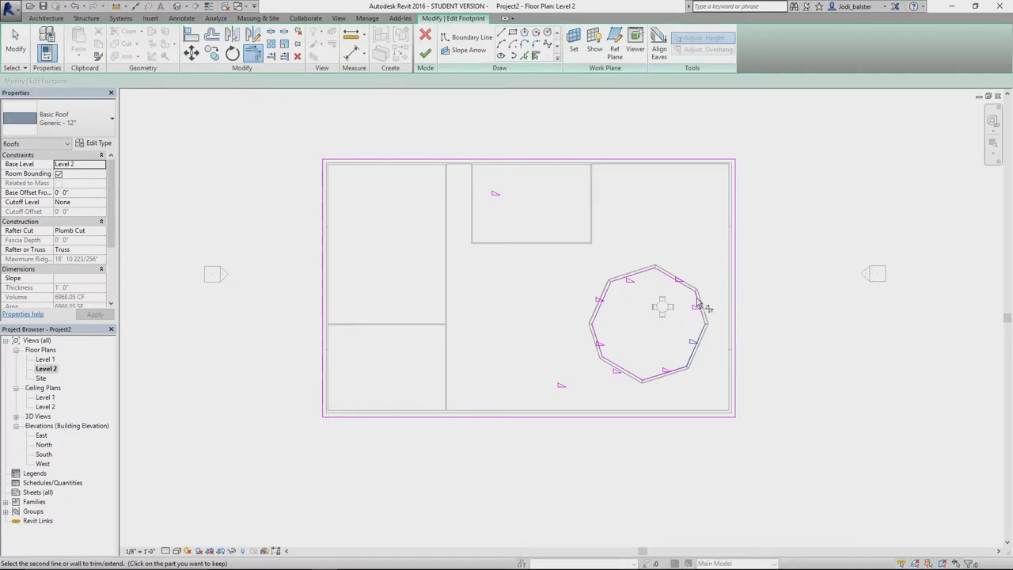
scroll(700, 300, "up", 4)
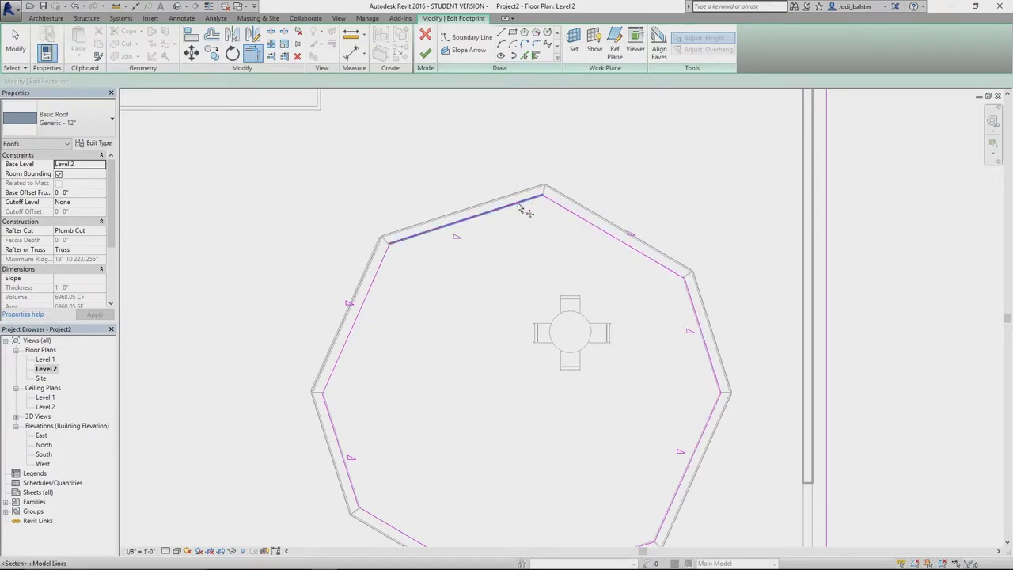
left_click(358, 301)
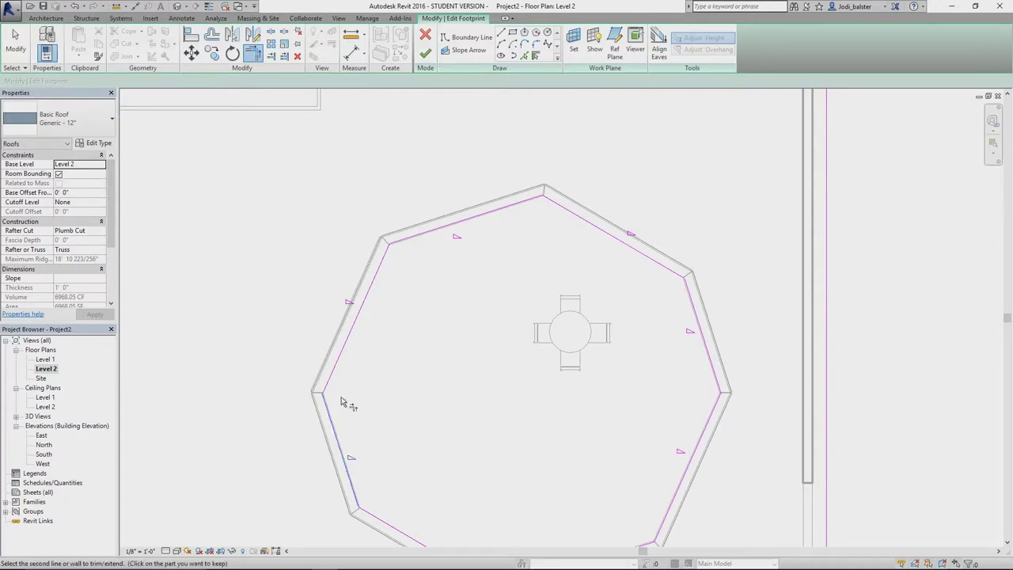
left_click(369, 269)
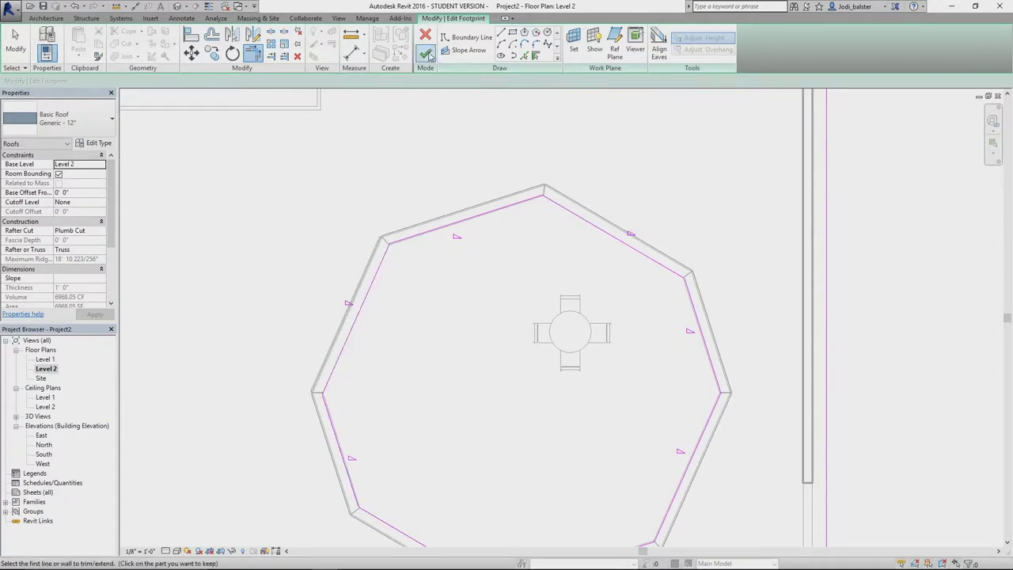
Step: Finish the footprint, unjoin elements on the inner-loop slope error, and delete the roof
left_click(427, 55)
scroll(866, 445, "down", 4)
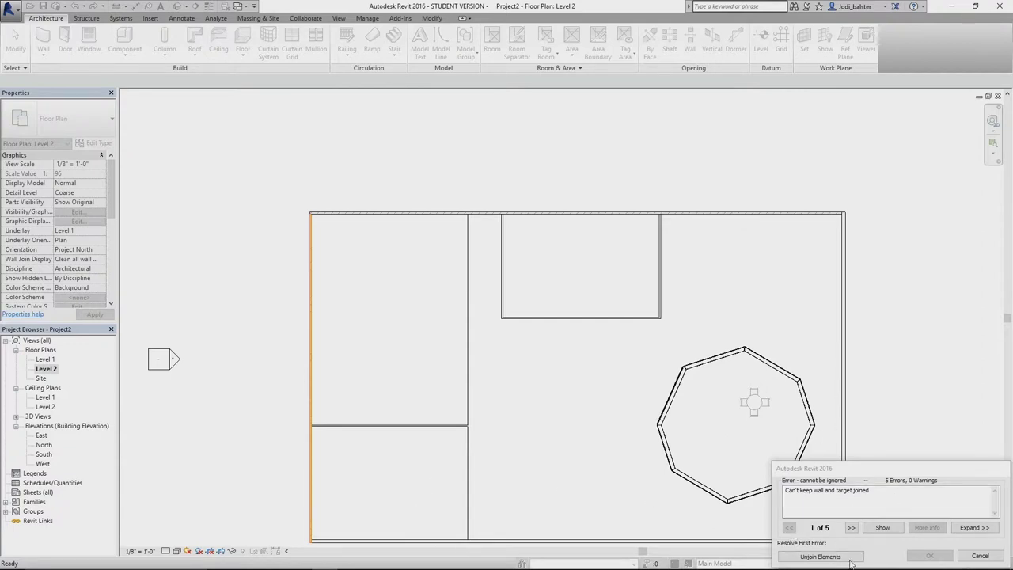
left_click(824, 557)
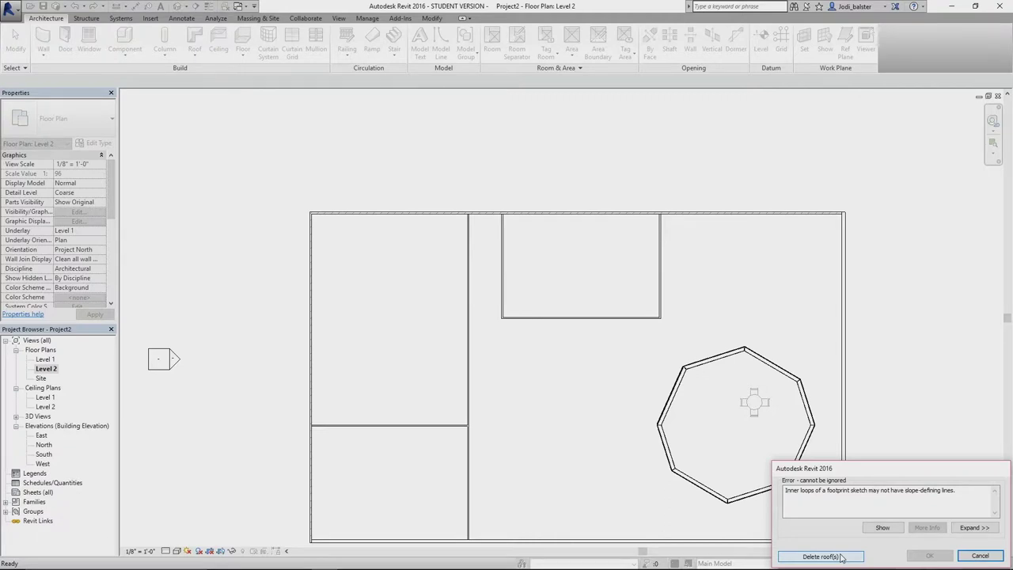
left_click(842, 557)
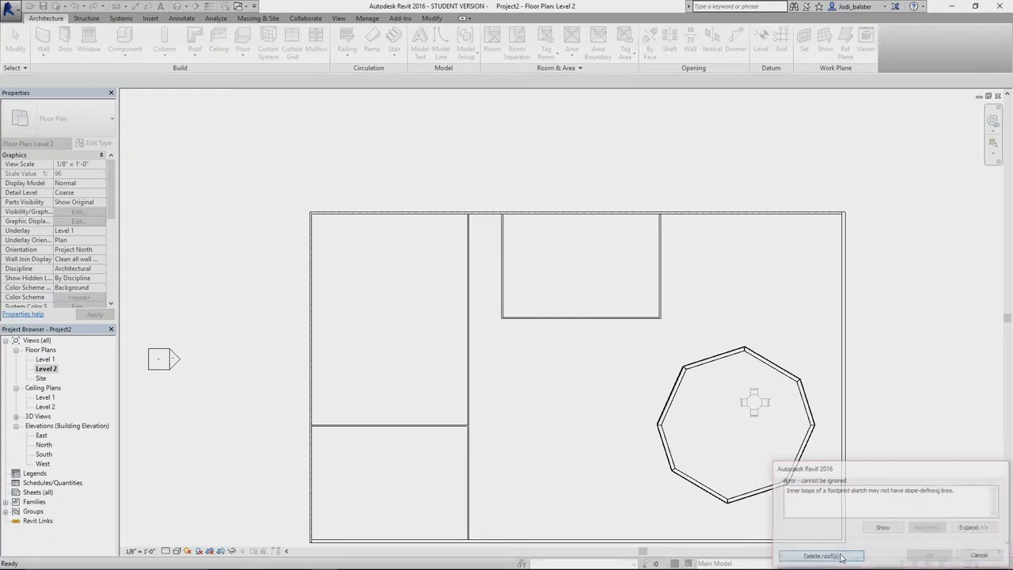
left_click(177, 6)
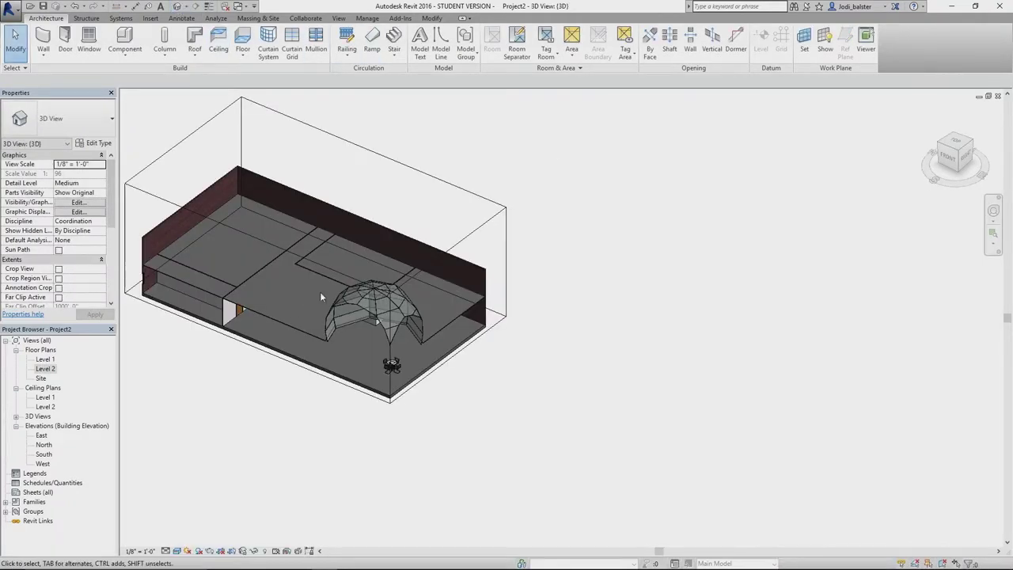
Step: Zoom around the 3D model, then start a new Roof by Footprint on the Level 2 plan
scroll(503, 480, "up", 3)
scroll(615, 482, "down", 2)
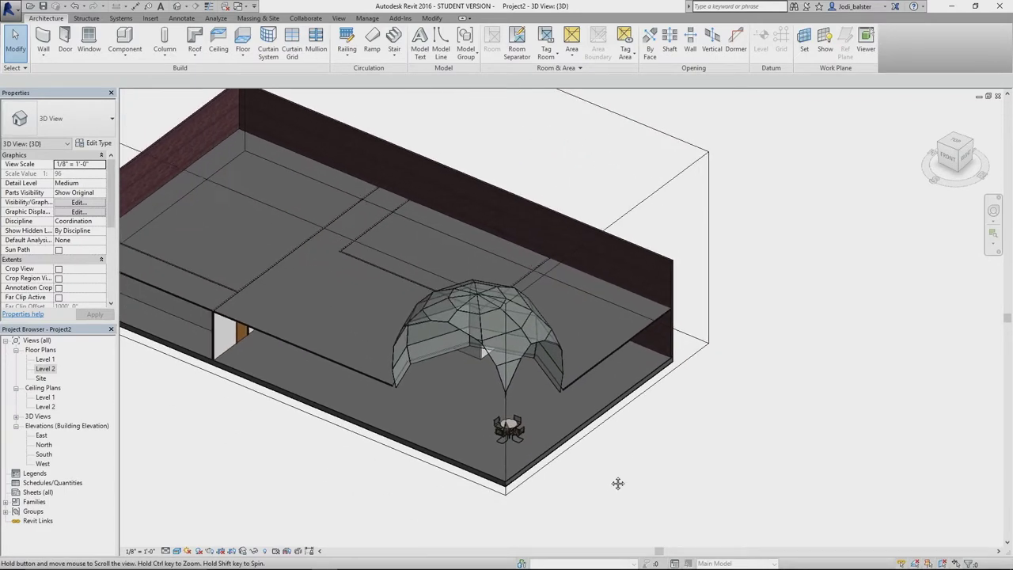
scroll(622, 480, "up", 2)
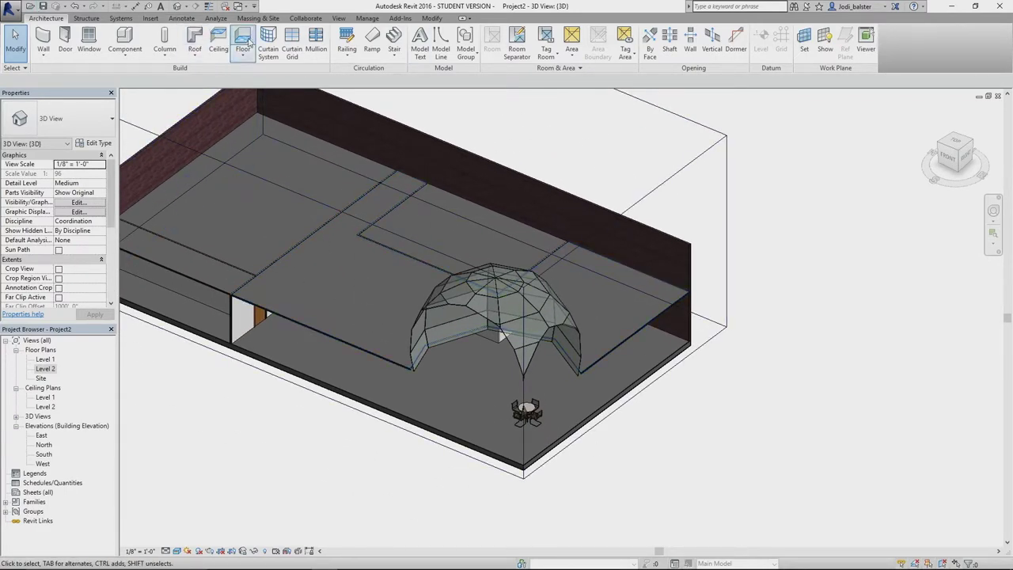
double_click(45, 368)
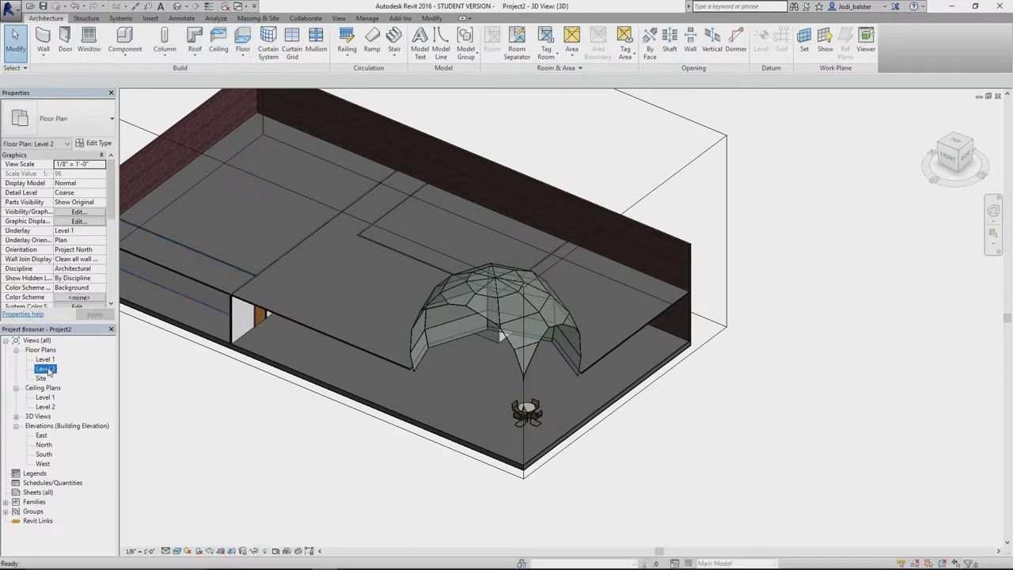
scroll(649, 325, "down", 3)
middle_click_drag(575, 323, 459, 276)
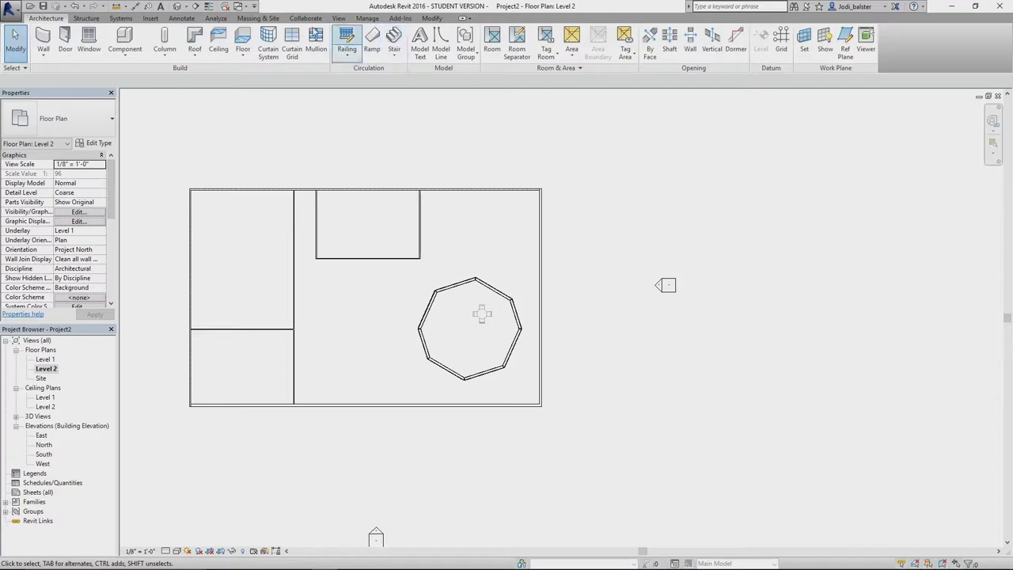
left_click(194, 39)
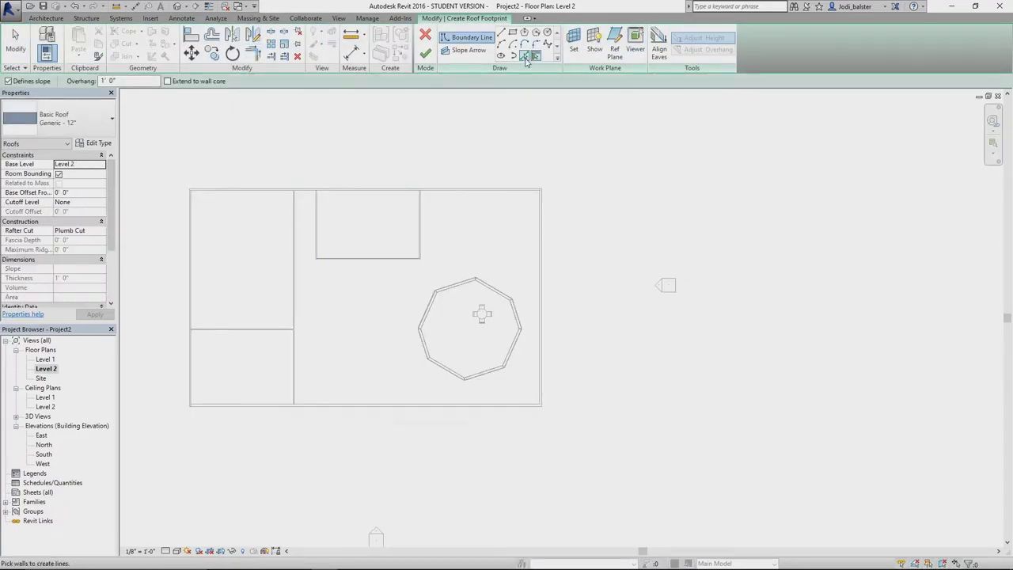
Step: Pick the four exterior walls and the circular dome wall as roof boundaries
left_click(525, 57)
left_click(486, 191)
left_click(191, 364)
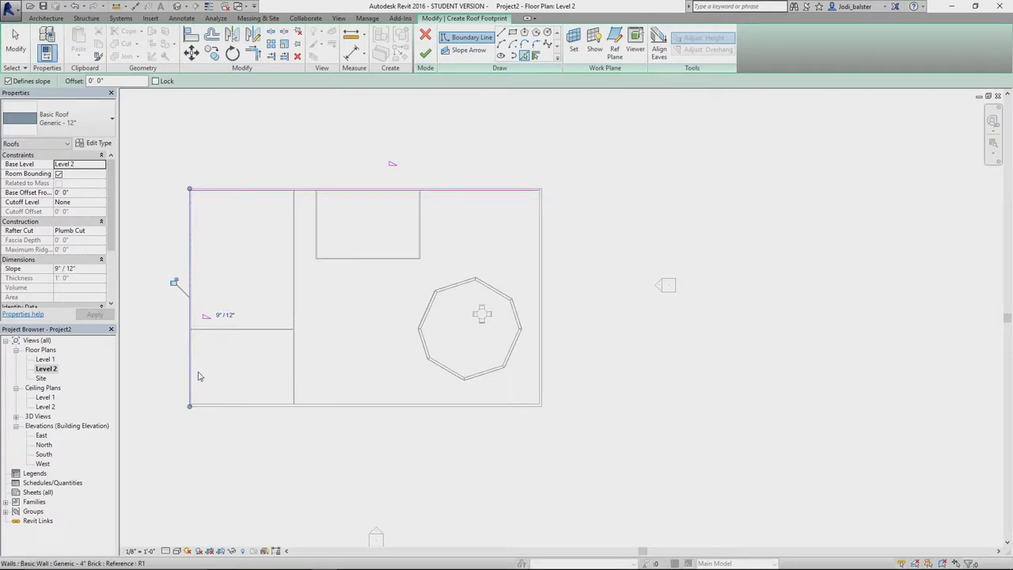
left_click(348, 418)
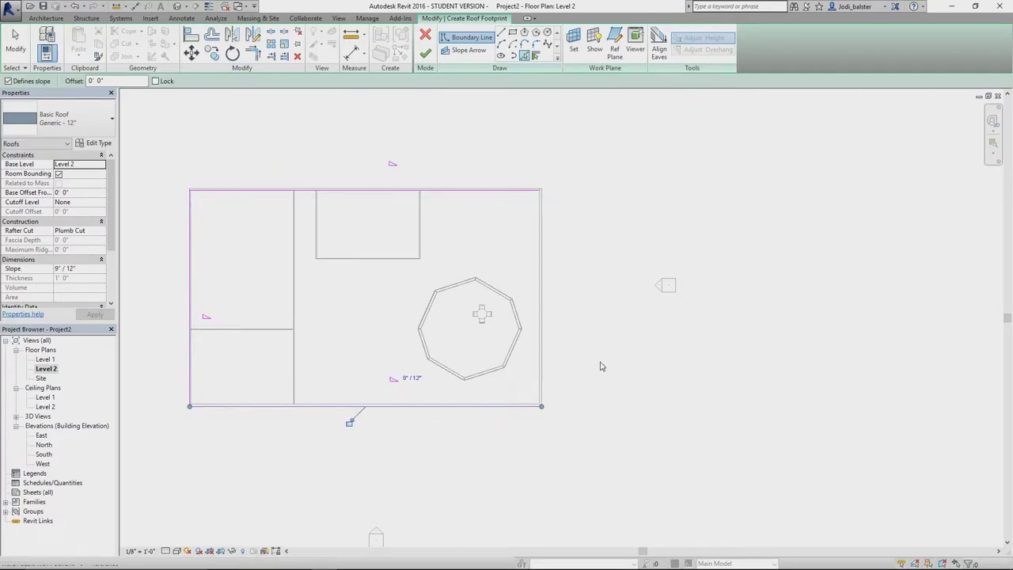
left_click(544, 366)
left_click(471, 281)
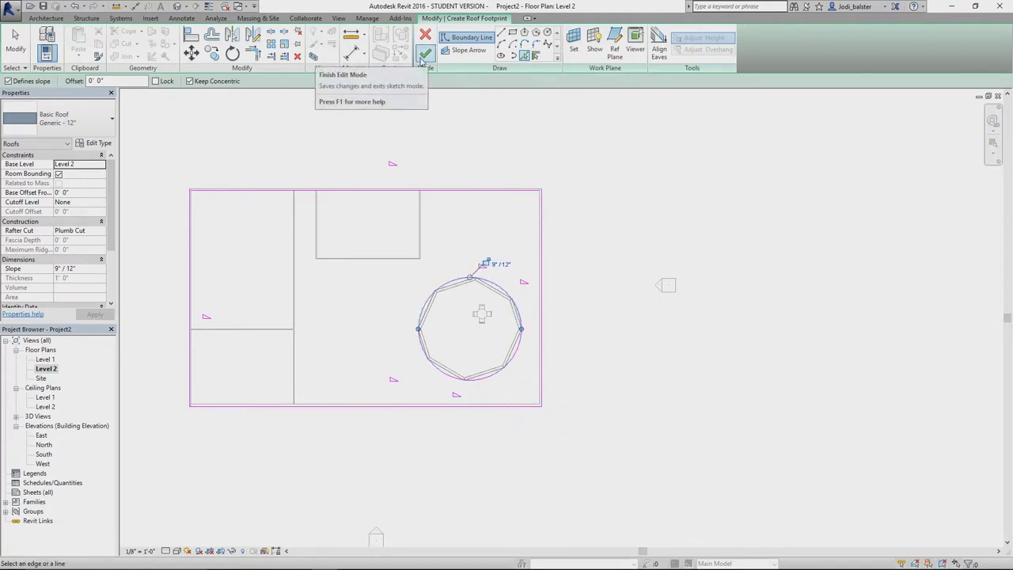
Step: Close the top-right corner, retry finishing, and cancel the inner-loop slope error
left_click(425, 54)
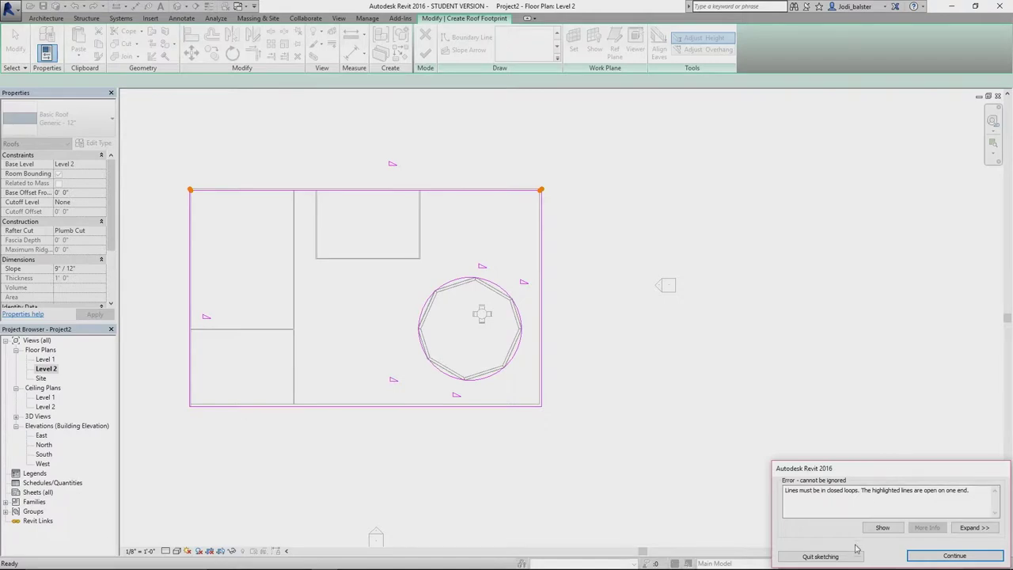
left_click(955, 557)
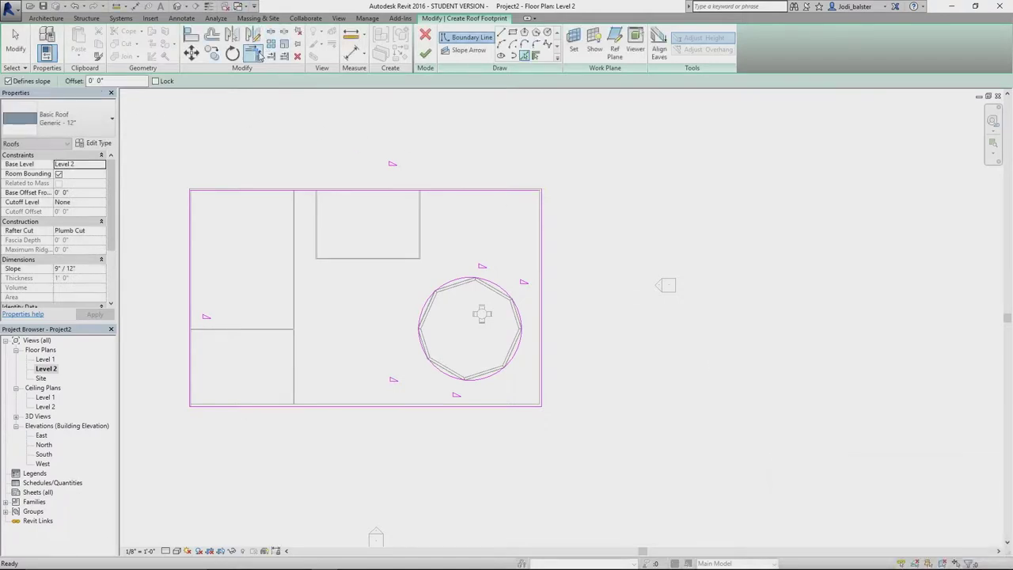
left_click(526, 191)
left_click(543, 218)
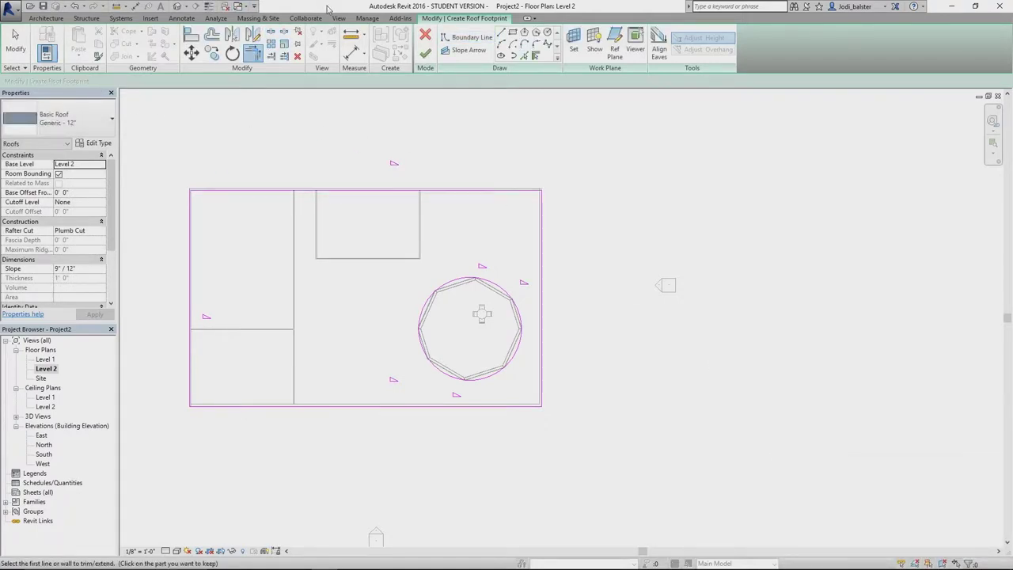
left_click(424, 54)
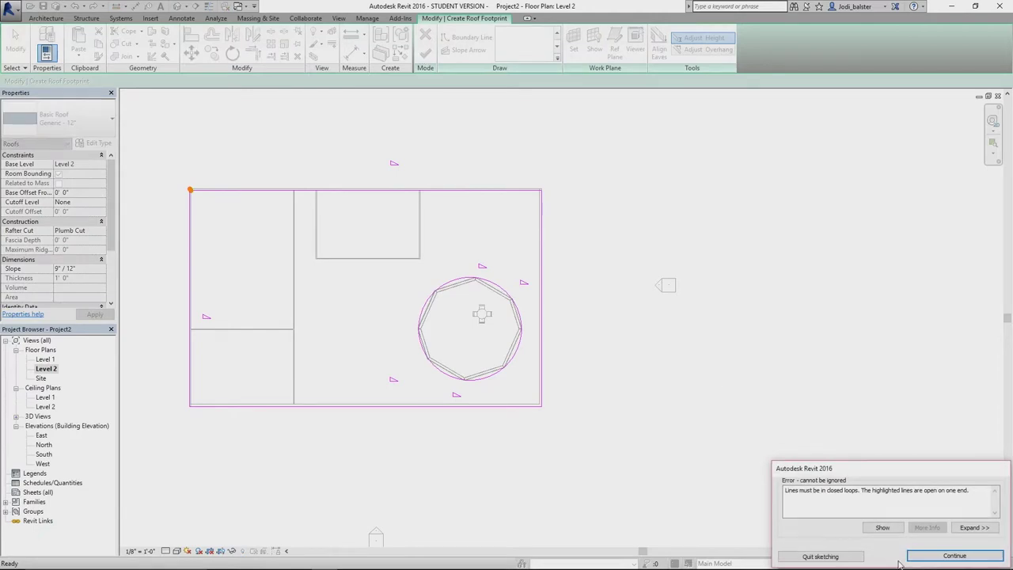
left_click(922, 556)
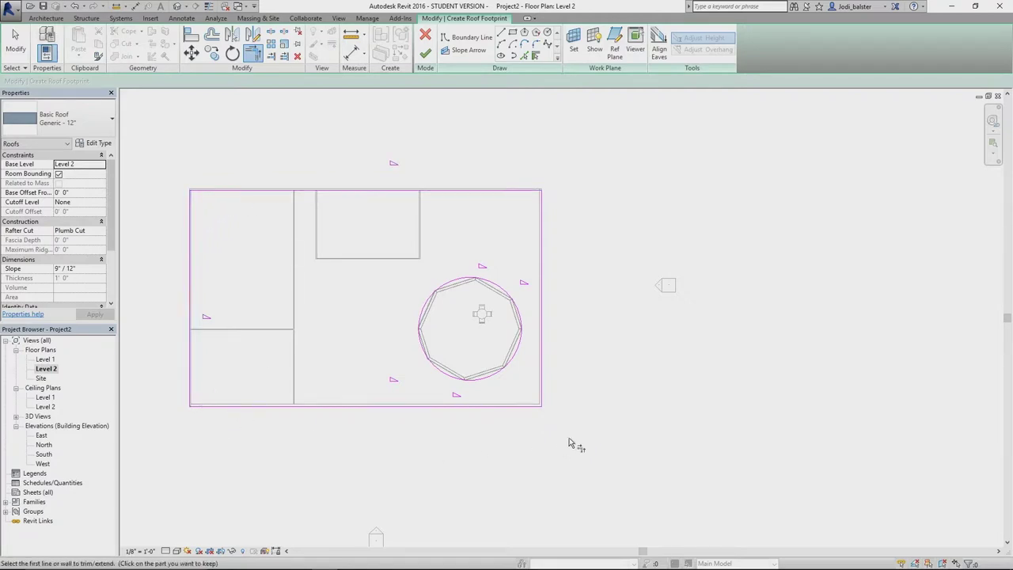
left_click(426, 54)
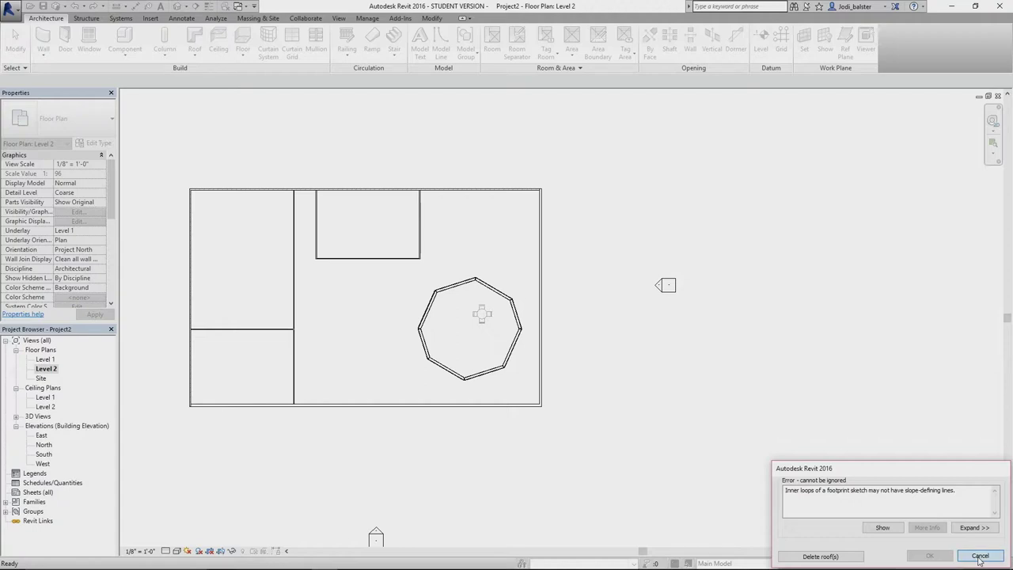
left_click(980, 557)
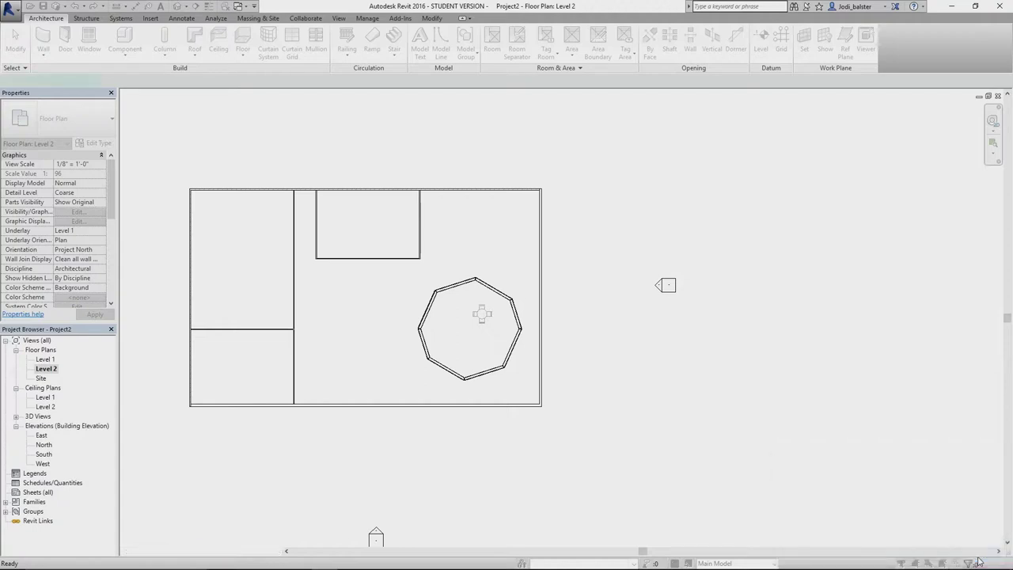
Step: Finish the 9"/12" hip roof with a non-sloping circular opening around the dome, attaching walls
left_click(522, 323)
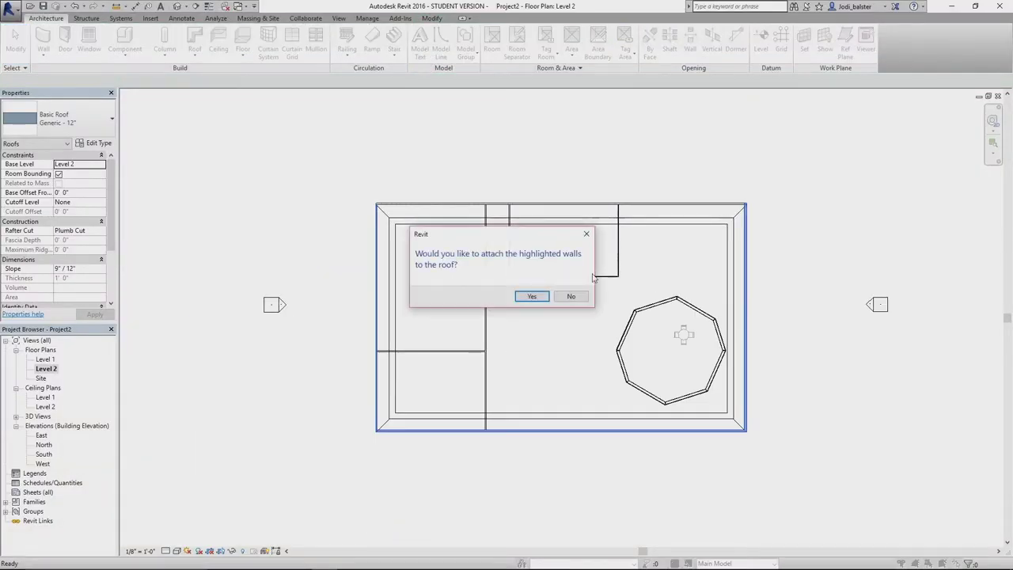
left_click(532, 297)
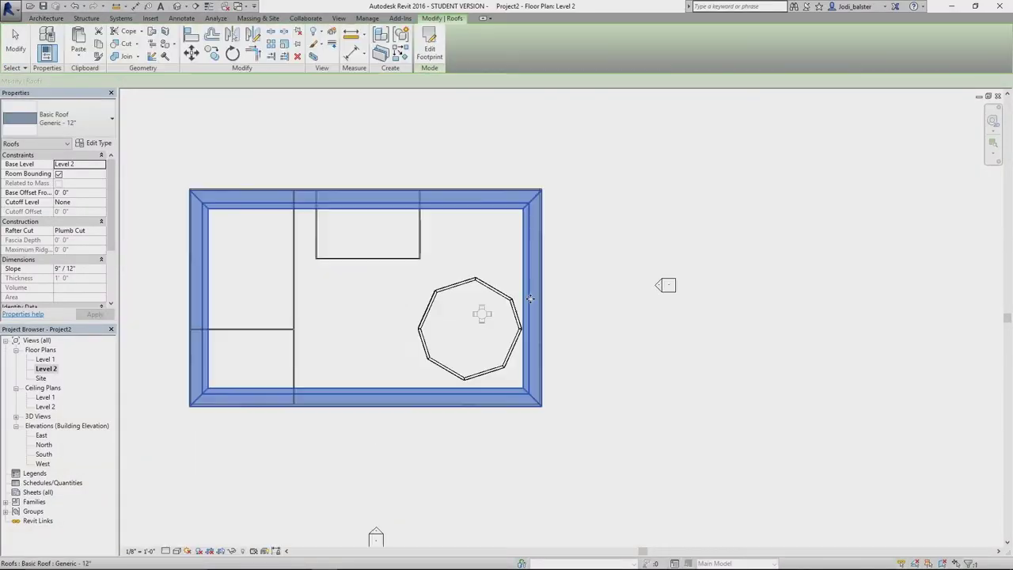
left_click(184, 8)
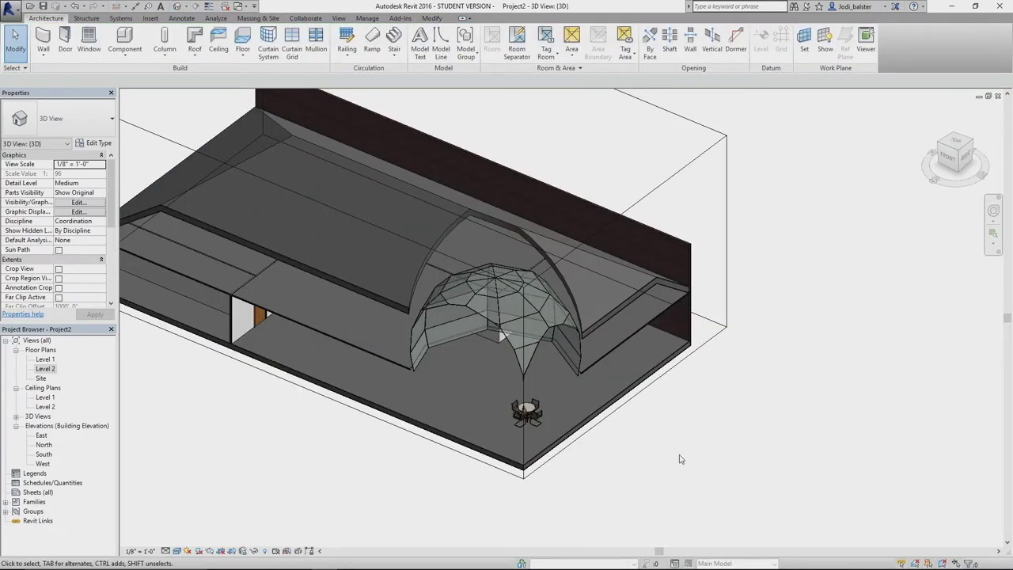
Step: Change the hip roof's slope from 9"/12" to 3"/12" in Properties
middle_click_drag(674, 430, 680, 309, "shift")
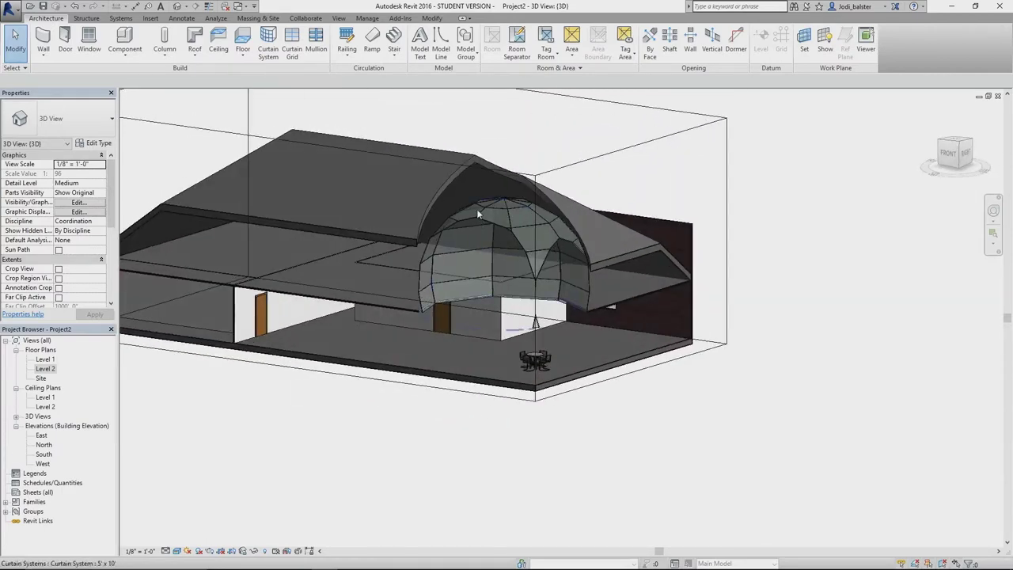
left_click(470, 159)
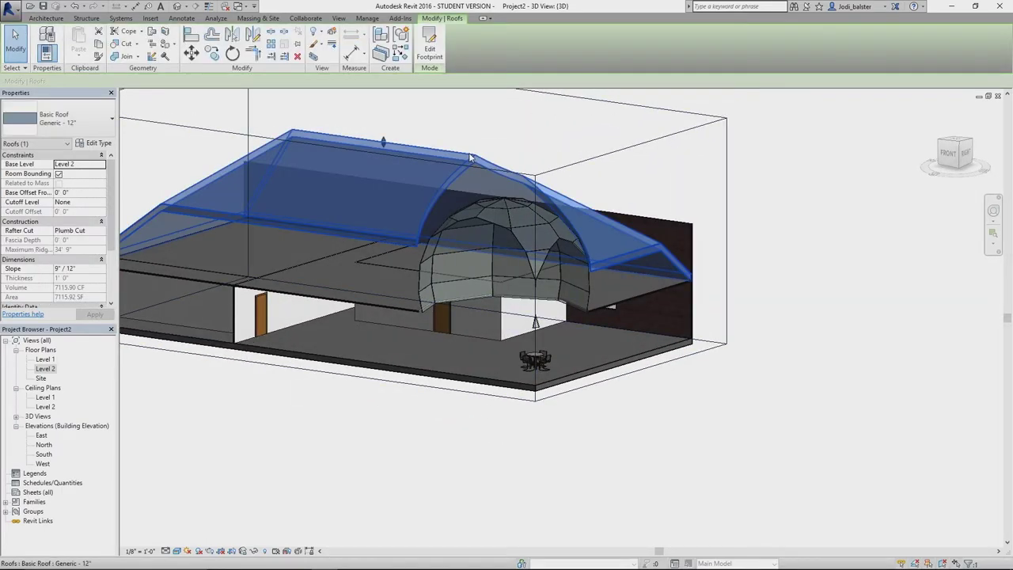
left_click(57, 270)
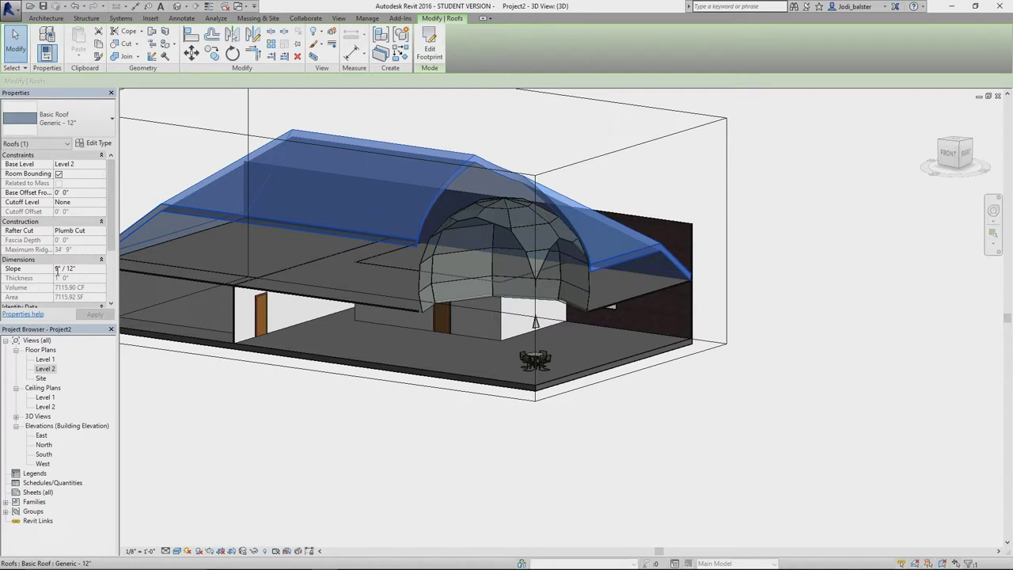
left_click(57, 270)
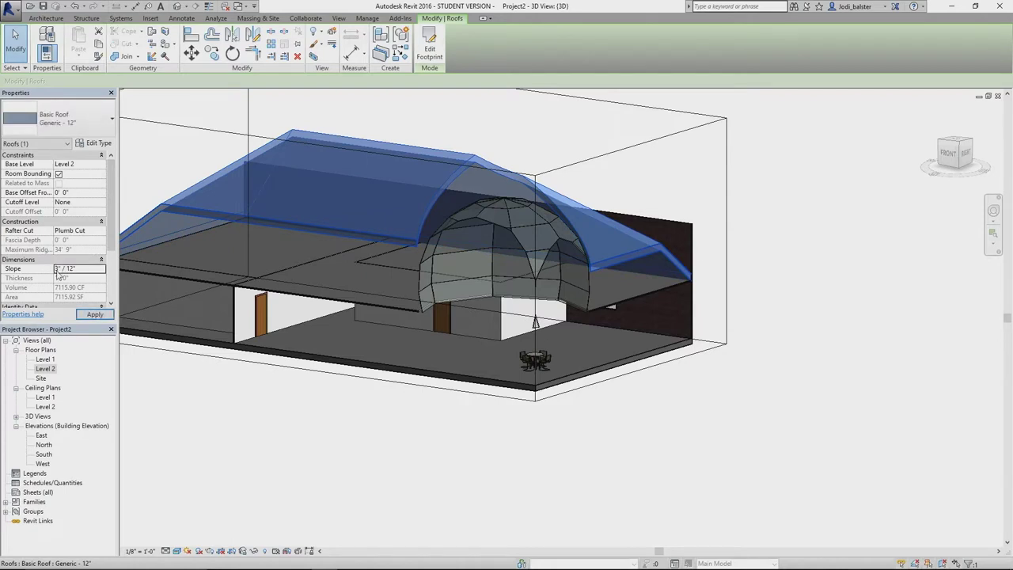
left_click(95, 316)
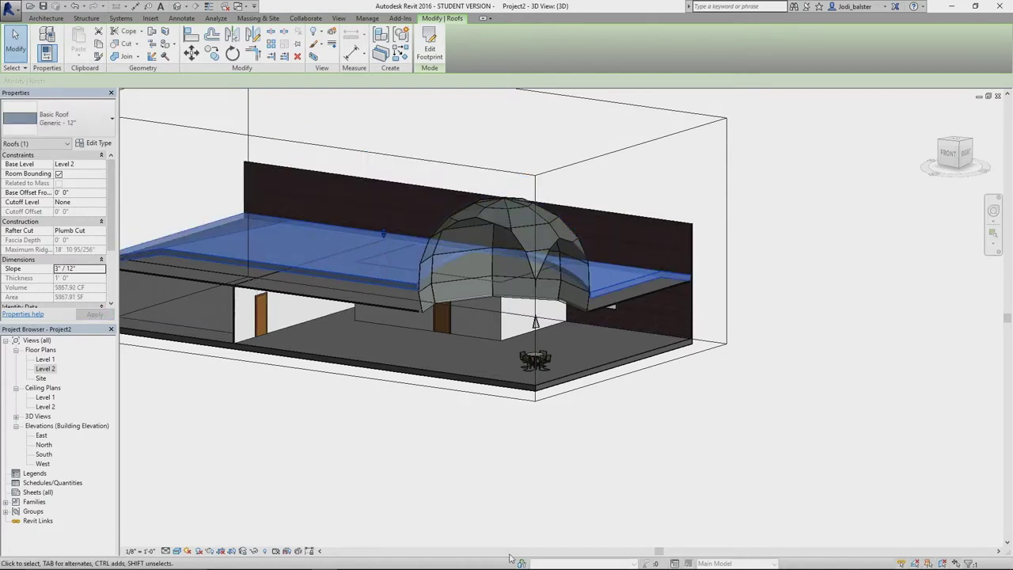
left_click(404, 460)
Step: Orbit around the building and select the brick wall behind the dome
middle_click_drag(577, 453, 674, 373, "shift")
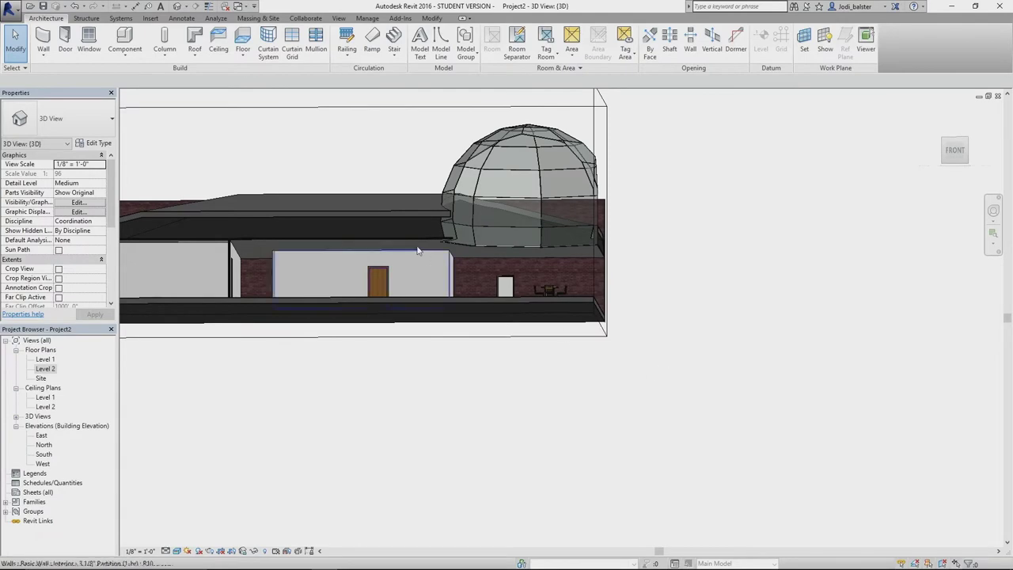
middle_click_drag(608, 452, 613, 514, "shift")
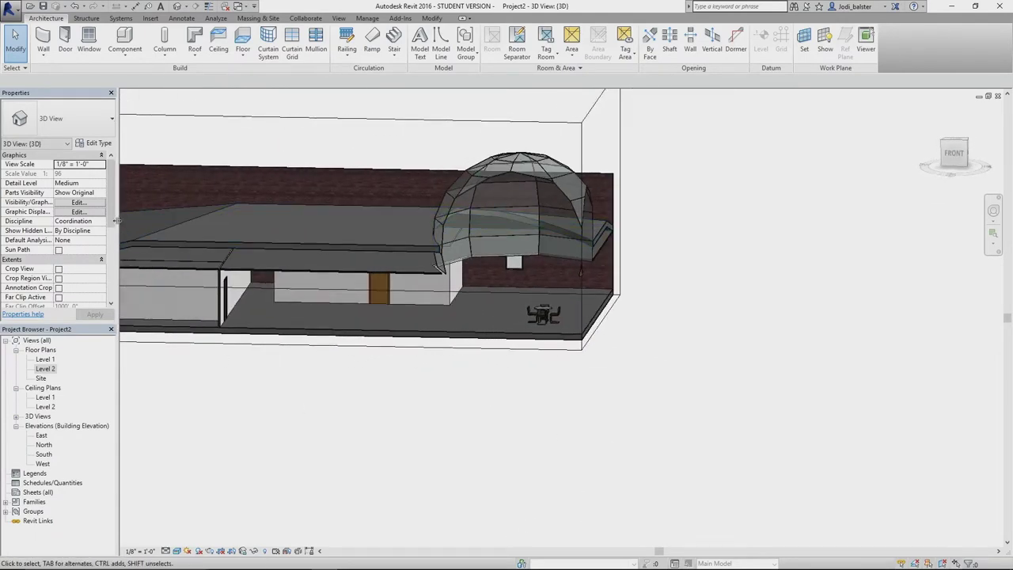
left_click(256, 173)
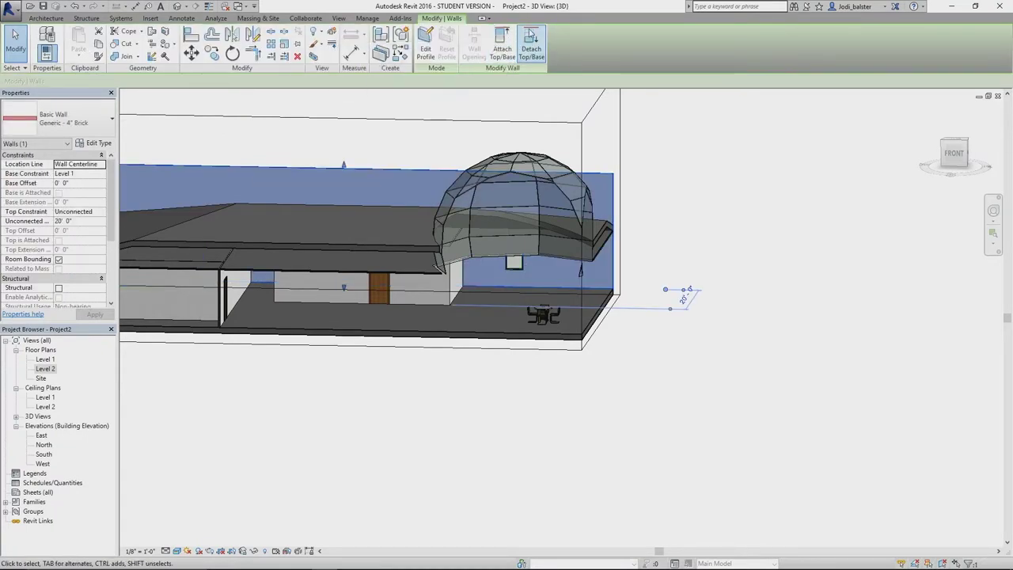
left_click(502, 41)
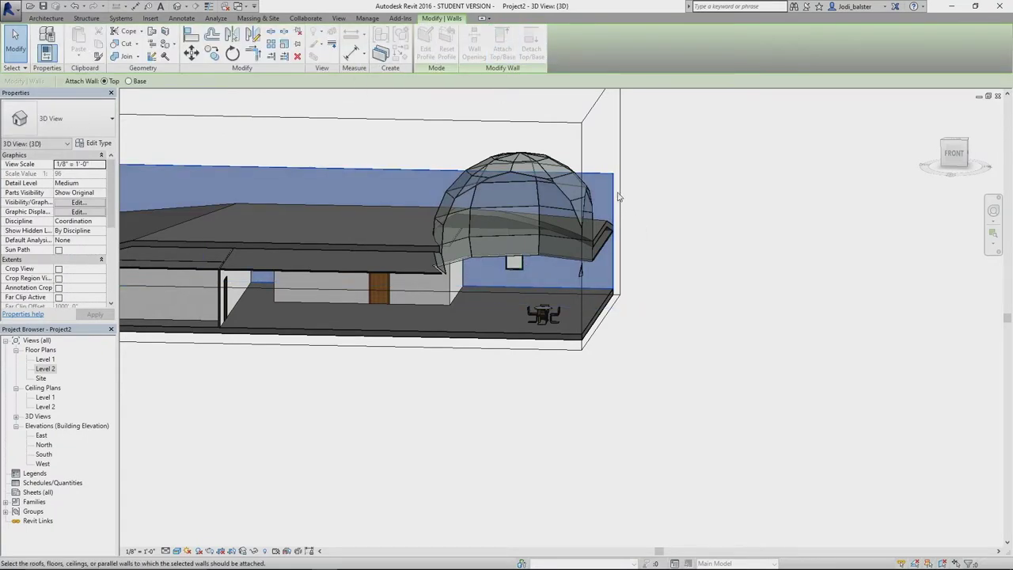
left_click(611, 226)
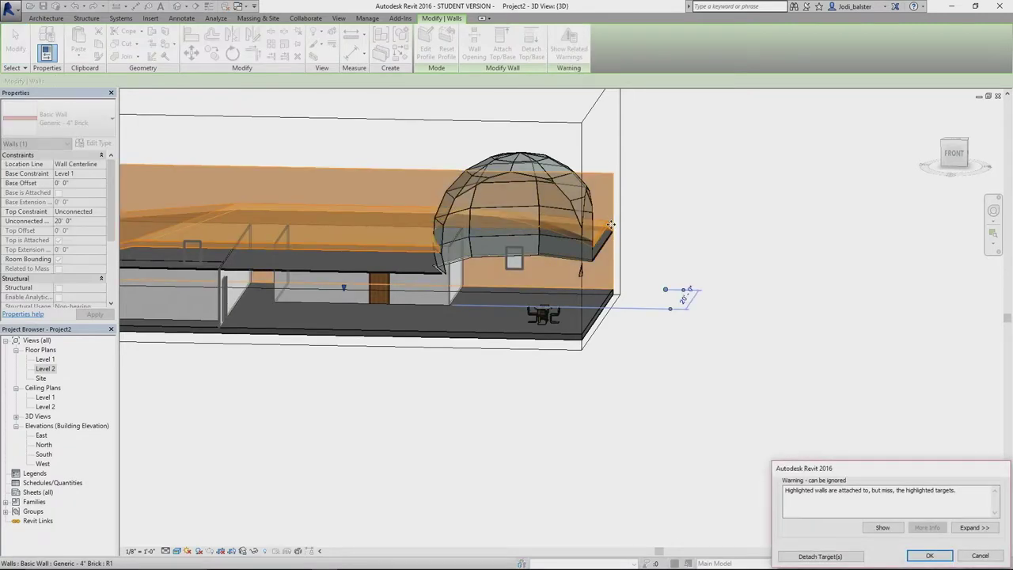
left_click(838, 558)
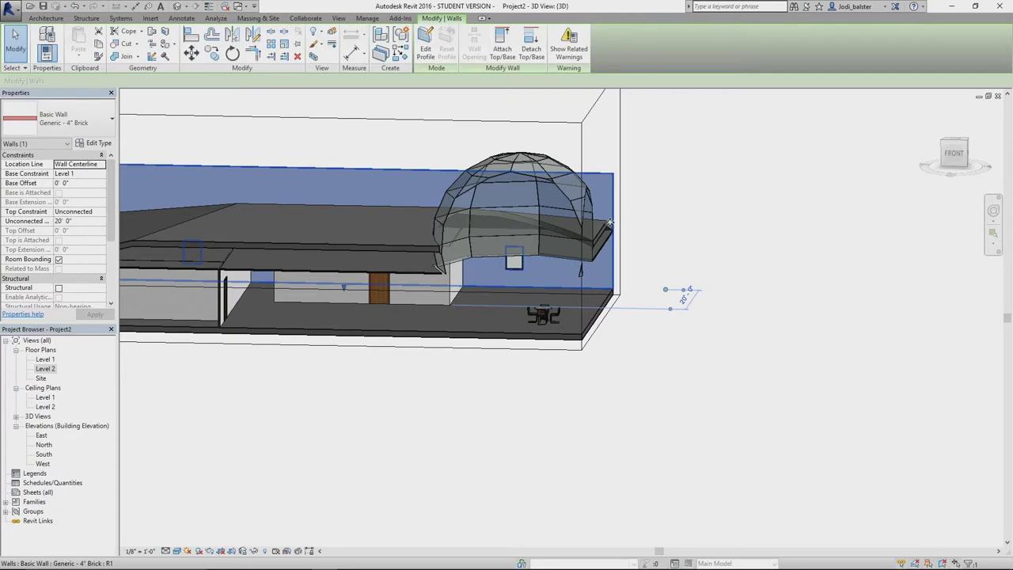
middle_click_drag(741, 293, 652, 364, "shift")
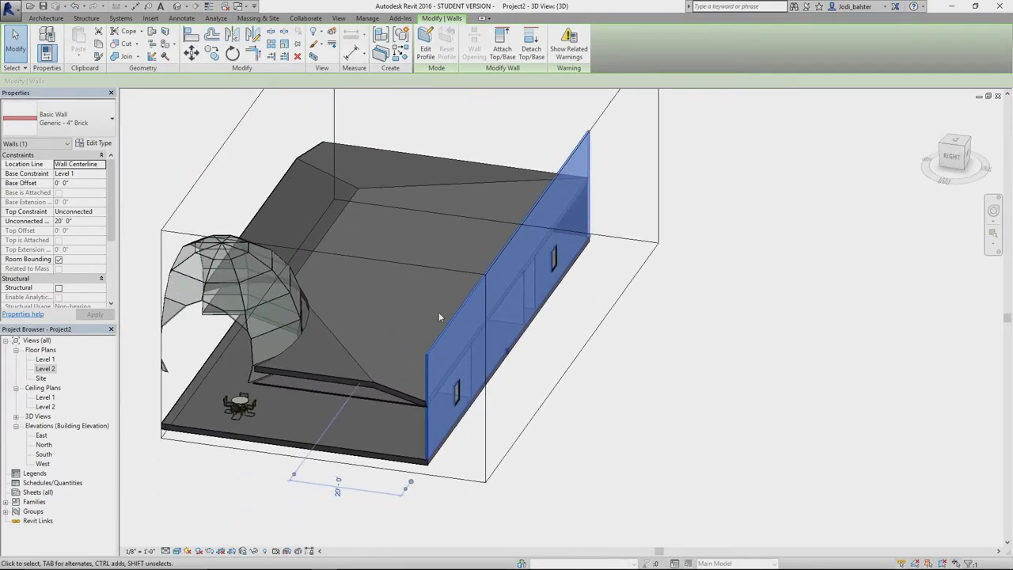
left_click(502, 44)
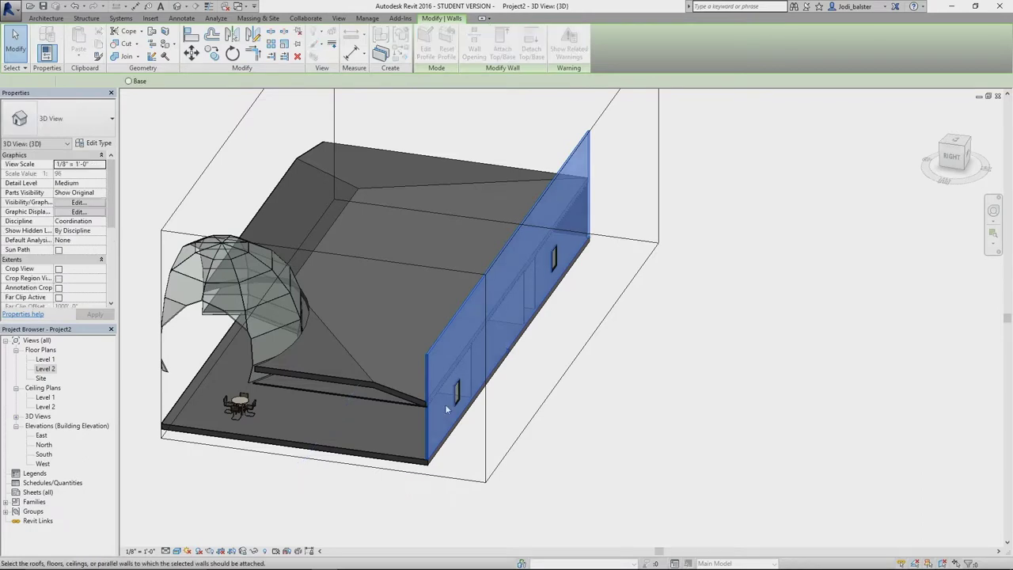
left_click(415, 401)
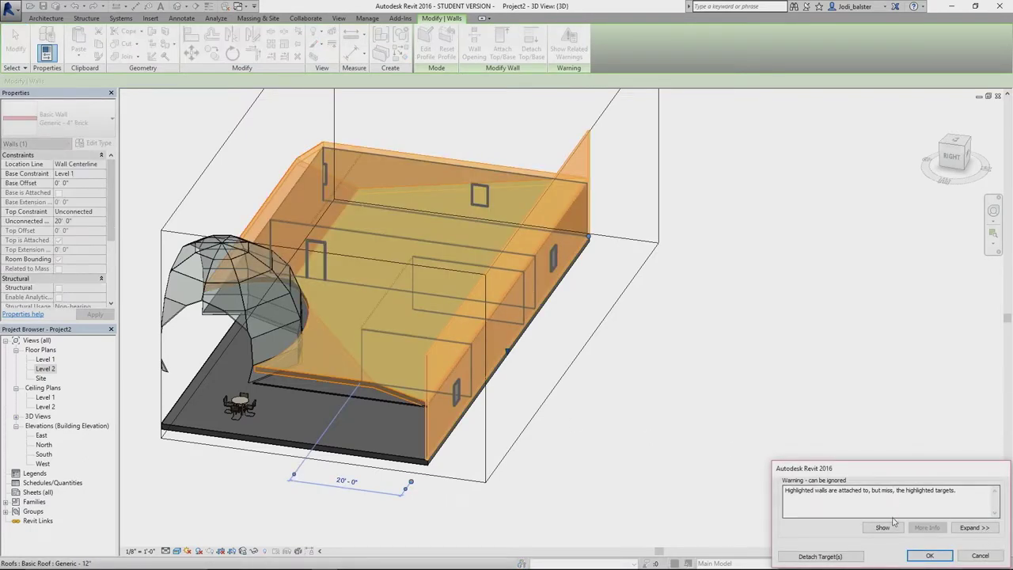
left_click(820, 557)
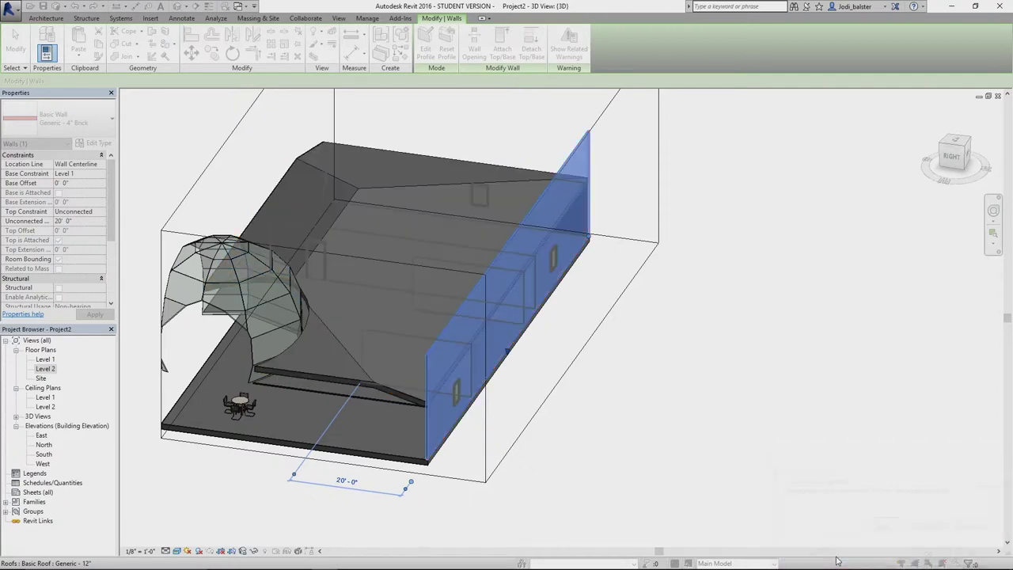
left_click(708, 409)
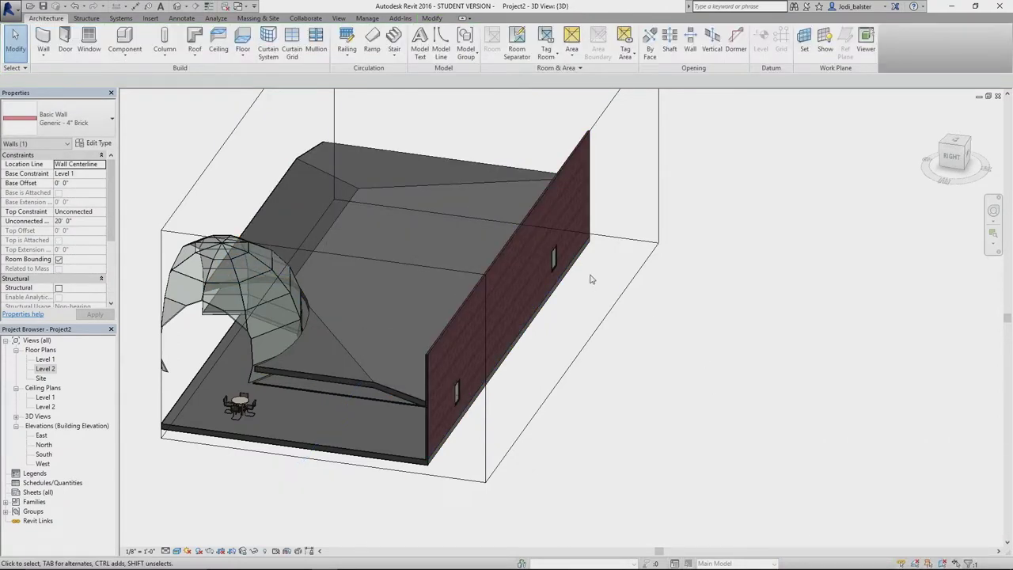
Step: Select the section box, switch to the Level 1 reflected ceiling plan and pick the top wall
left_click(497, 254)
middle_click_drag(532, 285, 475, 176, "shift")
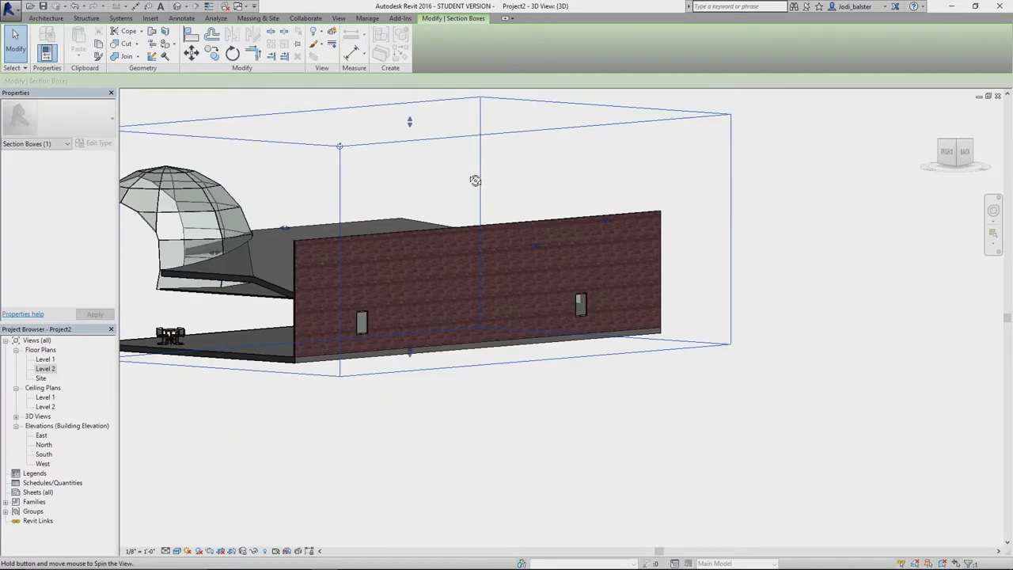
double_click(45, 397)
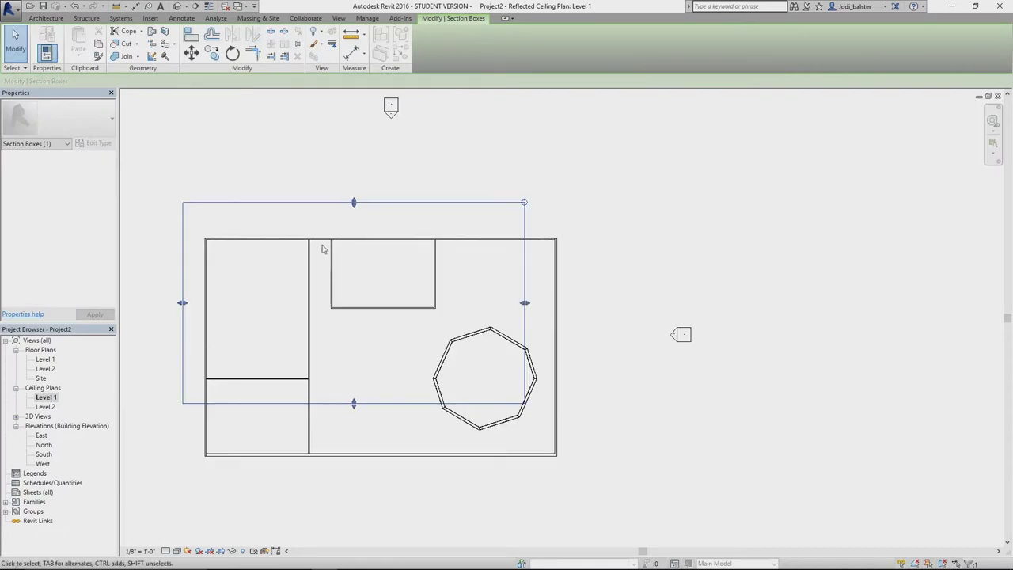
left_click(375, 245)
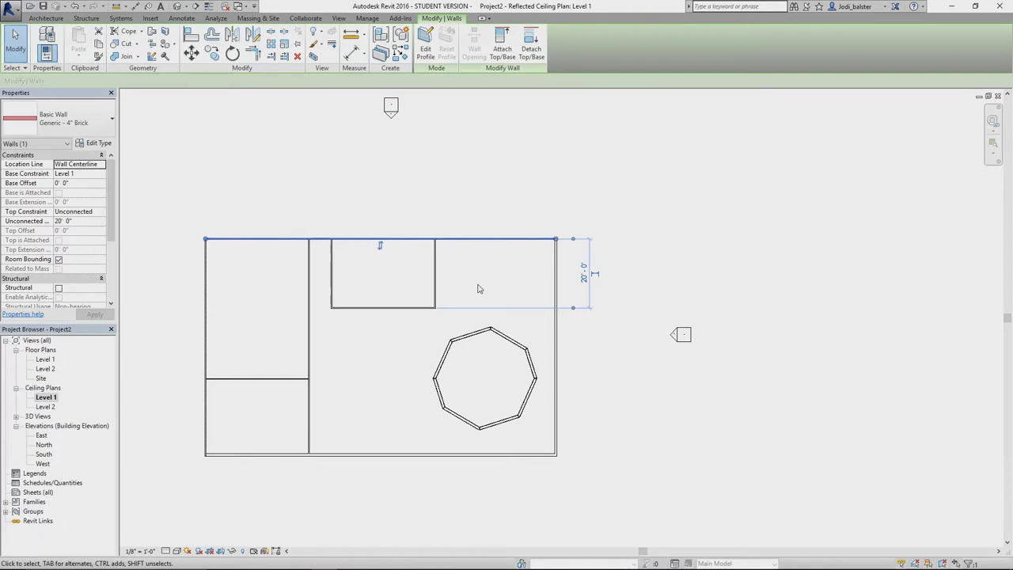
Step: Enter footprint editing on the roof and move to the Level 1 ceiling plan
key("Escape")
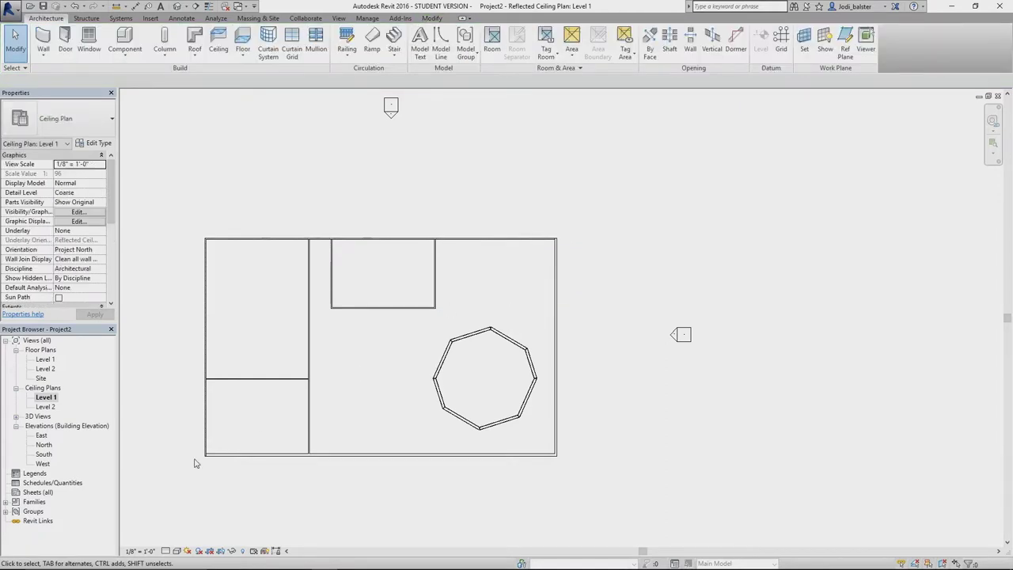
left_click(175, 7)
left_click(252, 280)
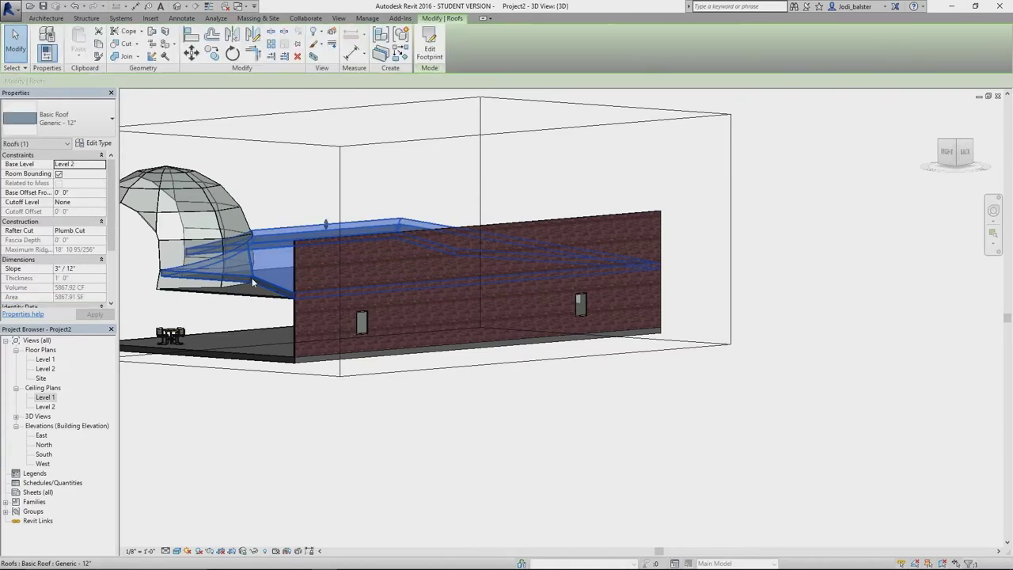
left_click(429, 45)
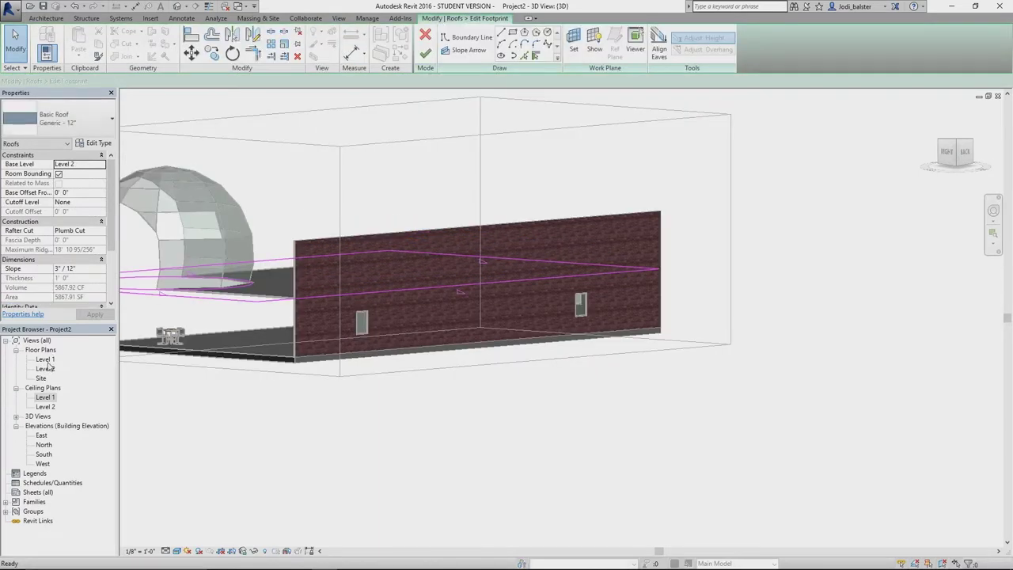
double_click(45, 397)
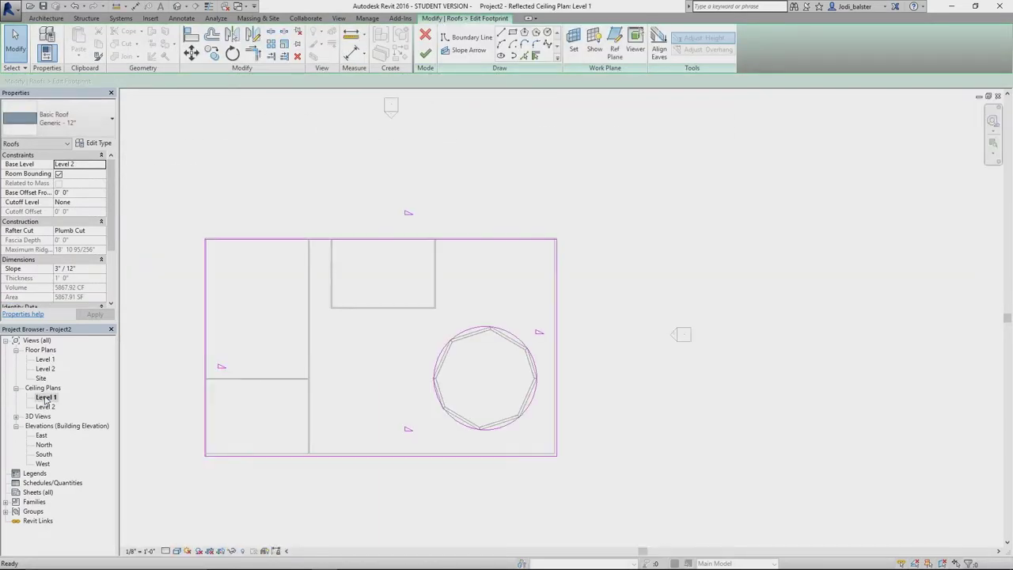
Step: Drag the footprint's top boundary line onto the back wall and finish, attaching walls
scroll(379, 267, "up", 3)
scroll(387, 285, "up", 5)
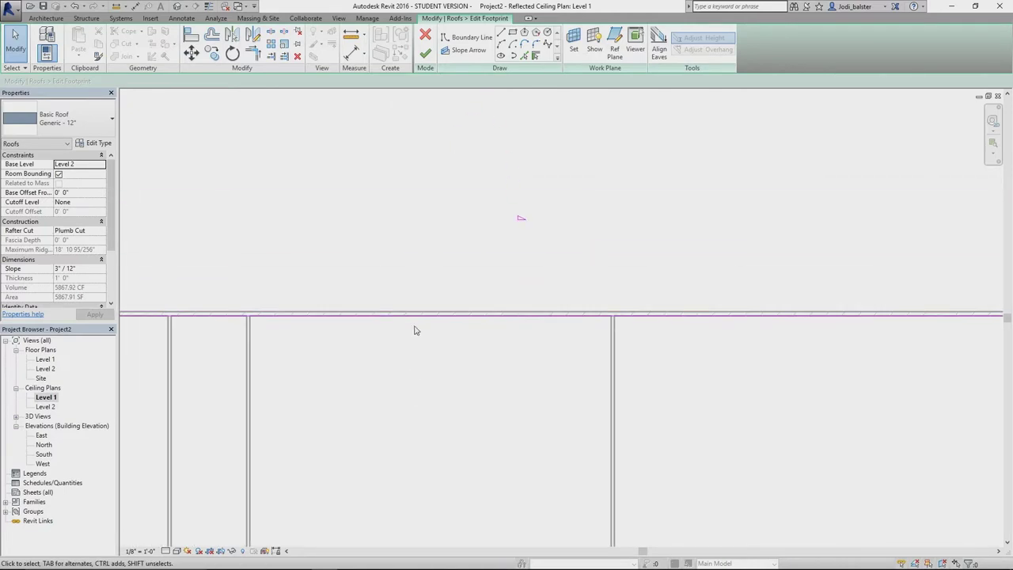
left_click(421, 317)
left_click(376, 155)
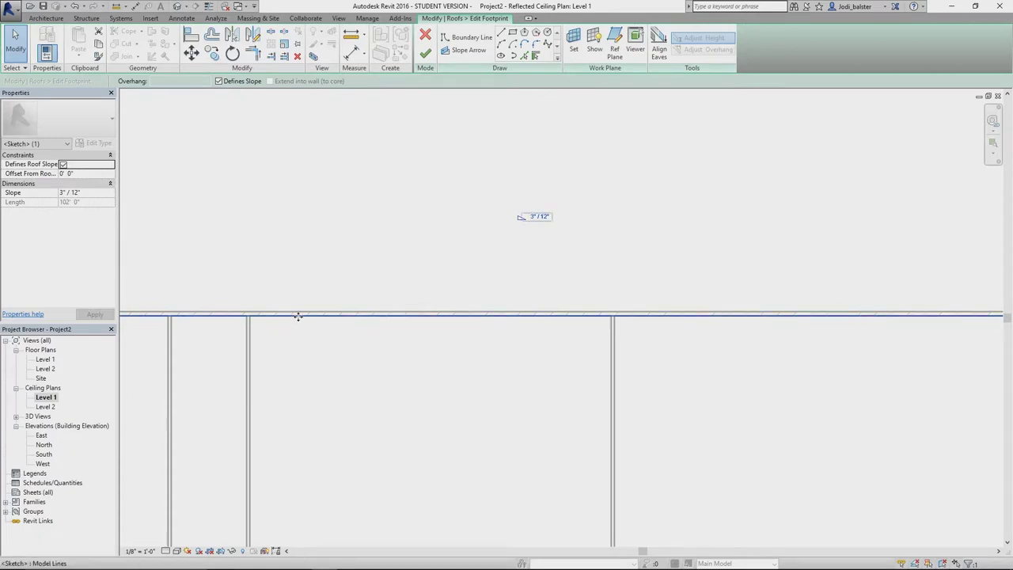
left_click_drag(298, 308, 299, 313)
left_click(429, 57)
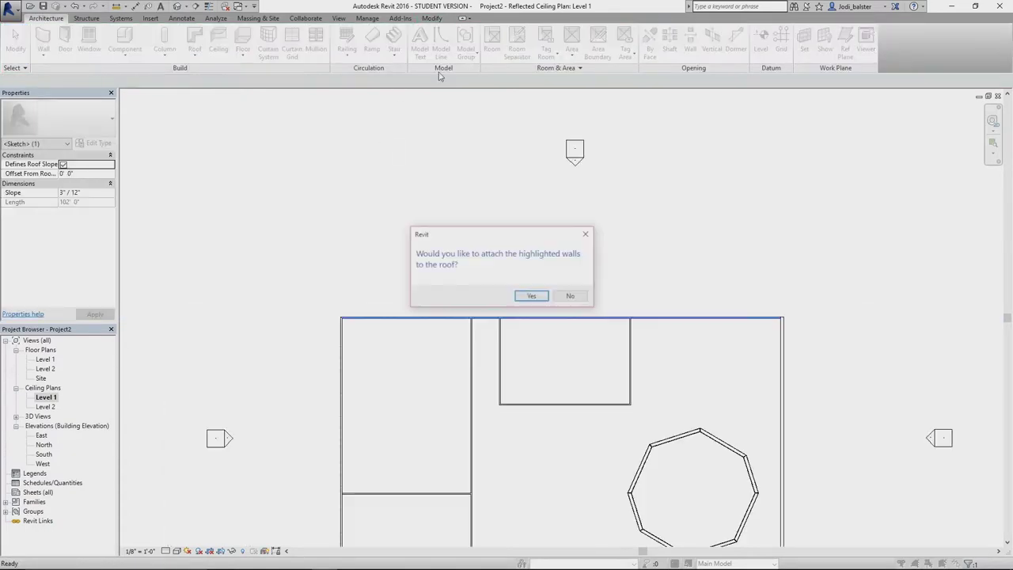
left_click(530, 296)
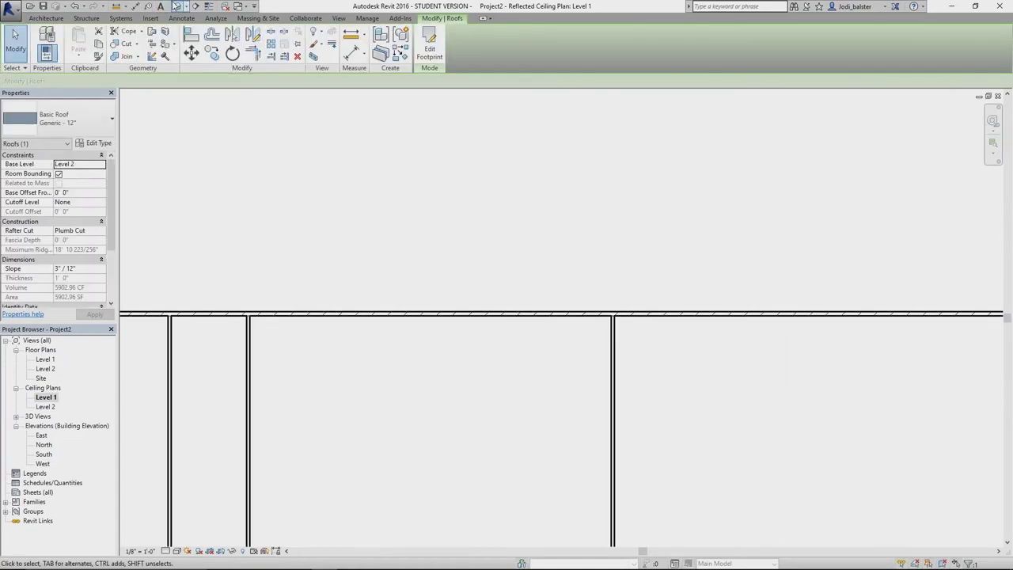
Step: Turn off the section box in the default 3D view to show the whole building
left_click(175, 6)
middle_click_drag(419, 507, 523, 497)
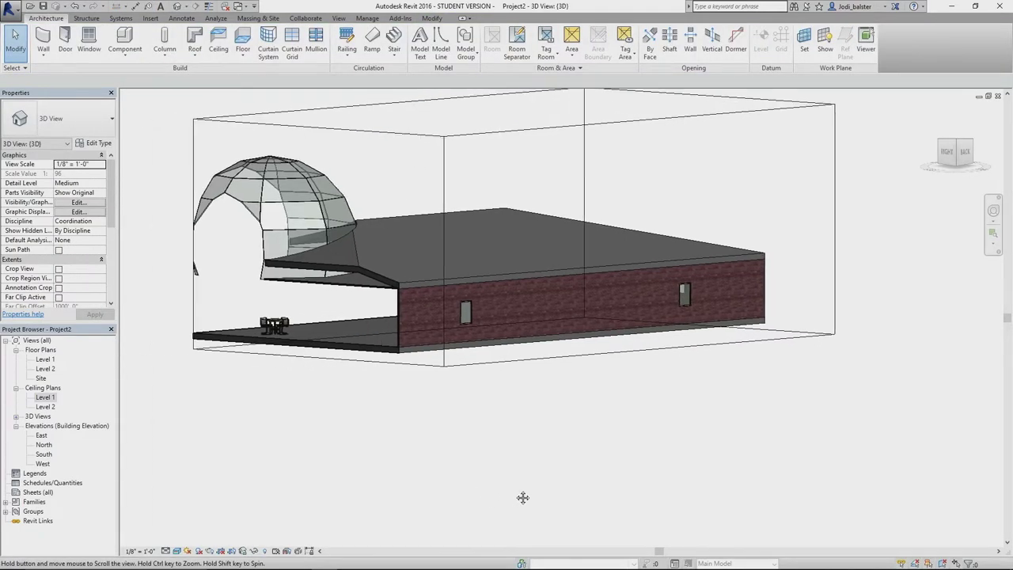
scroll(114, 226, "down", 3)
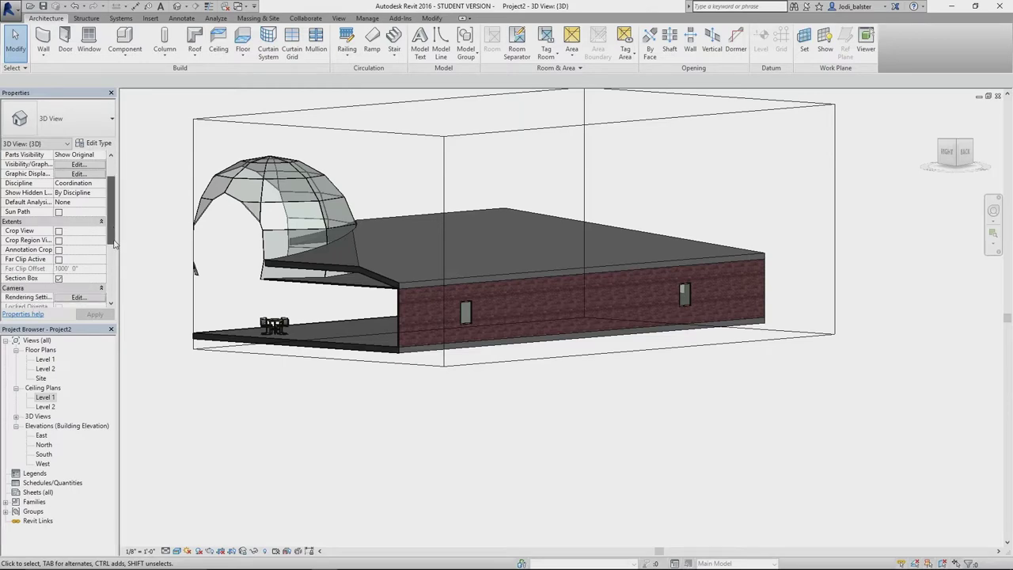
left_click(58, 268)
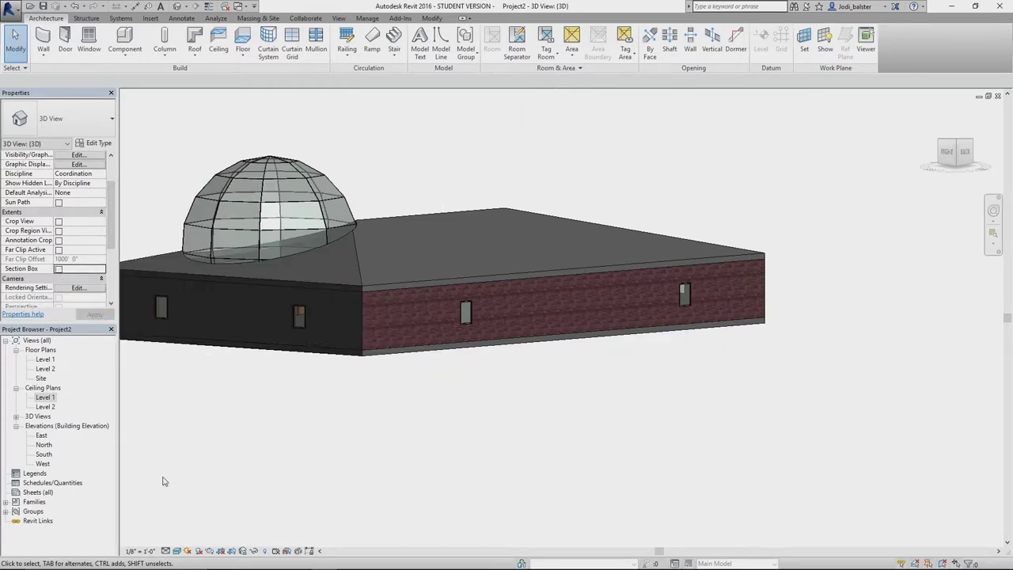
middle_click_drag(161, 473, 350, 518, "shift")
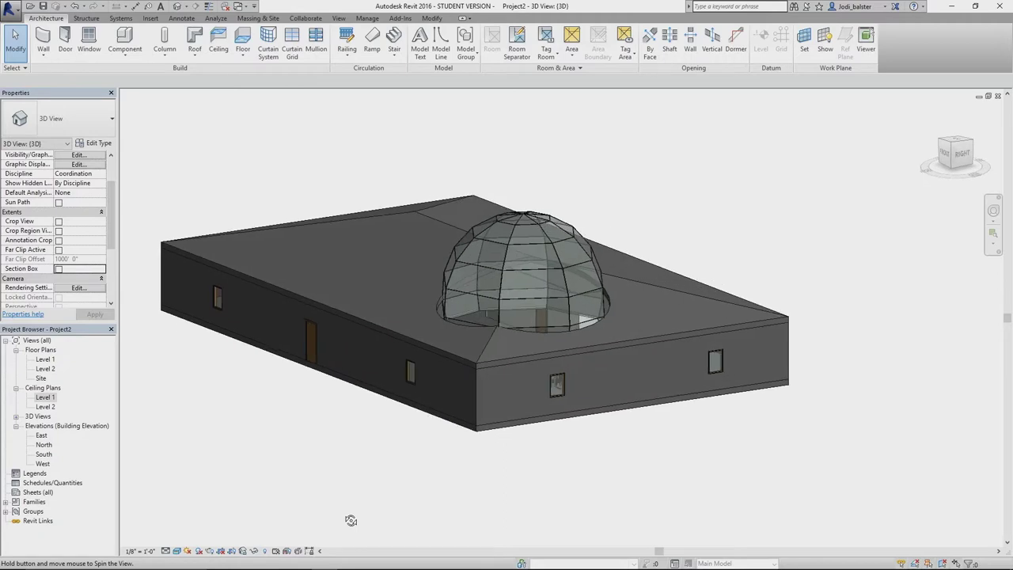
Step: Select the long grey side wall and bring up the wall type list
left_click(483, 394)
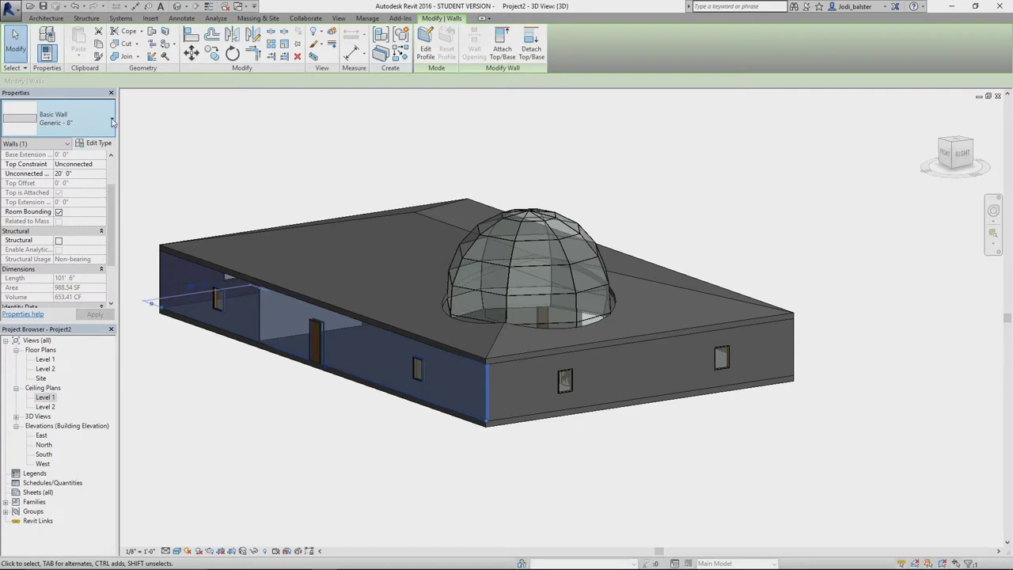
left_click(71, 119)
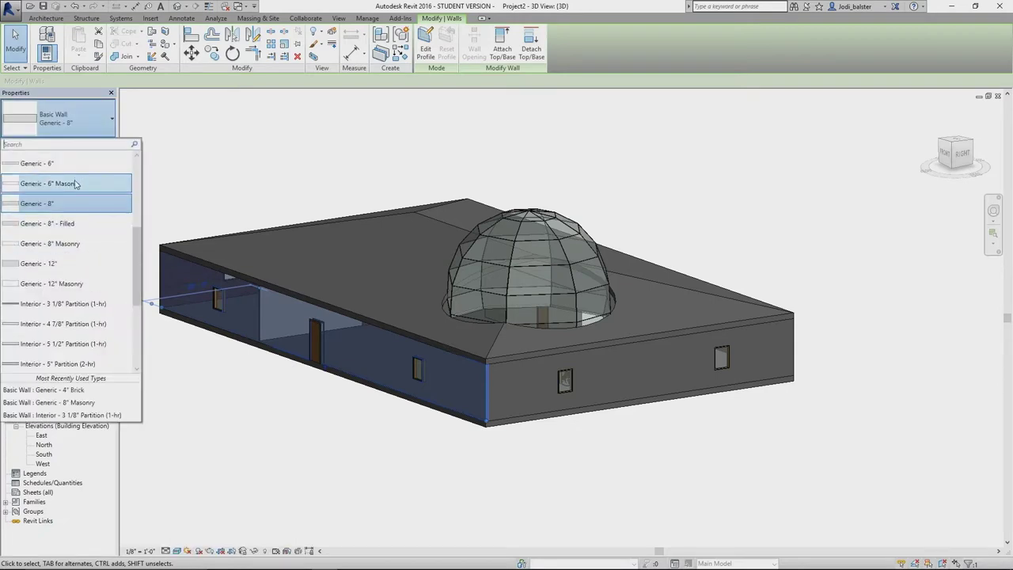
scroll(75, 184, "up", 1)
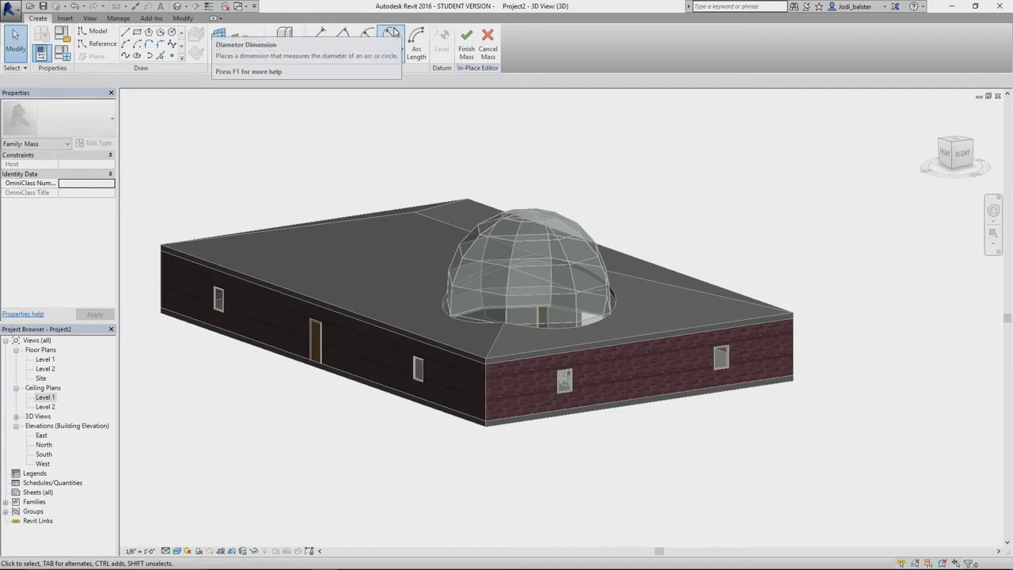
Step: Orbit the building to view it from above and switch to the Level 1 floor plan
left_click(392, 36)
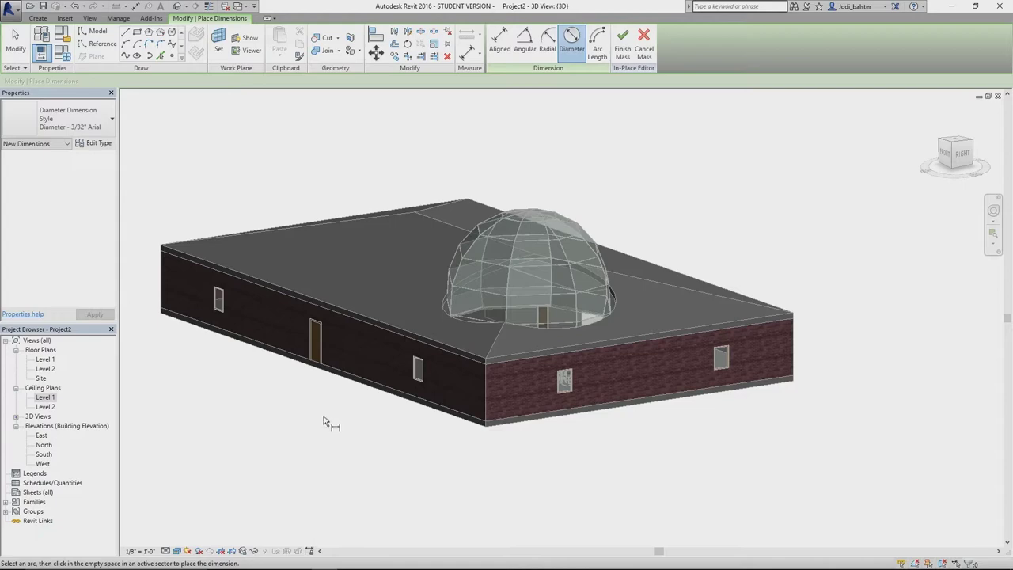
middle_click_drag(323, 421, 478, 367, "shift")
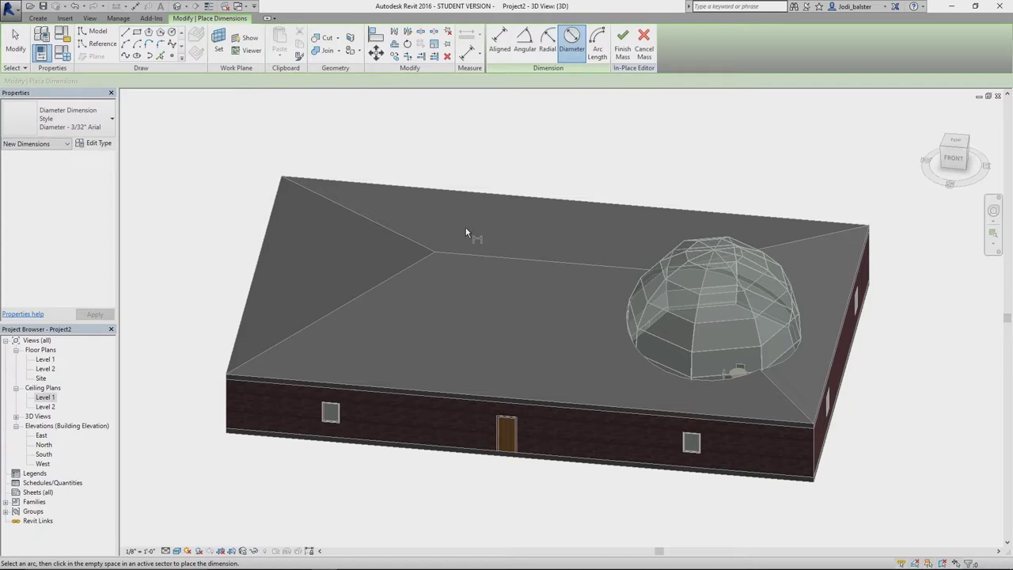
double_click(45, 360)
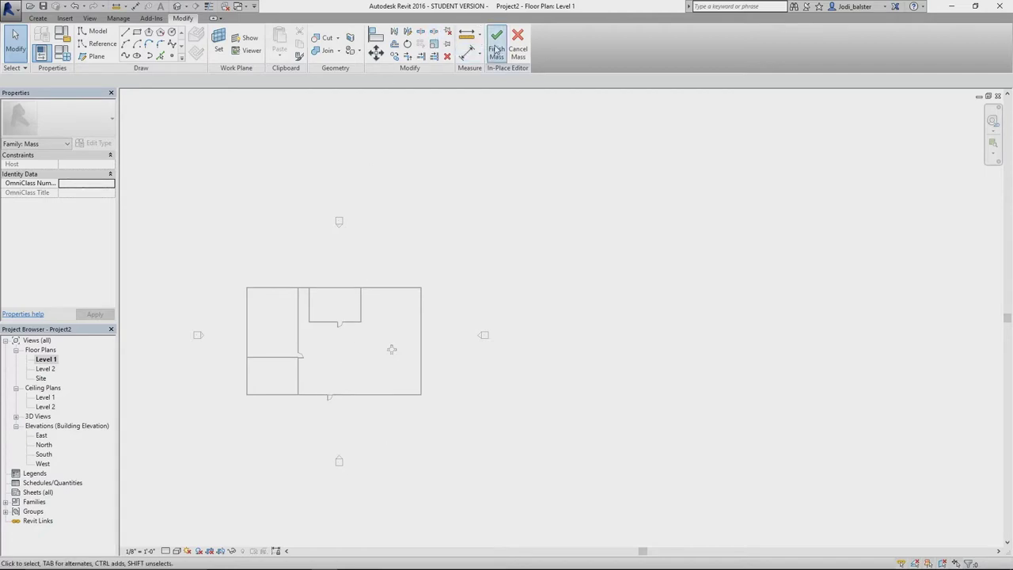
Step: Draw a 28' radius circle beside the building on Level 1
left_click(172, 35)
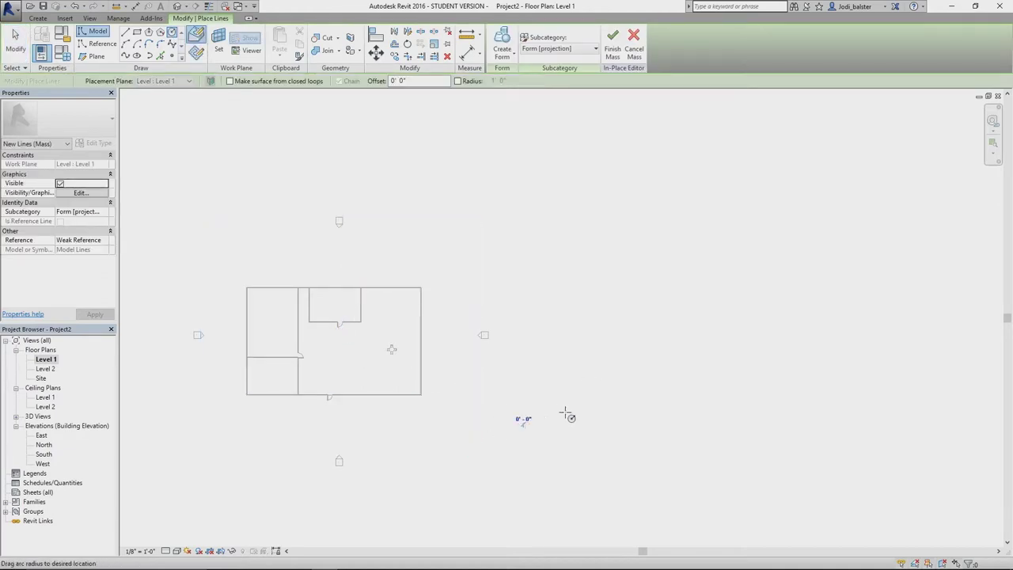
left_click(524, 424)
left_click(572, 411)
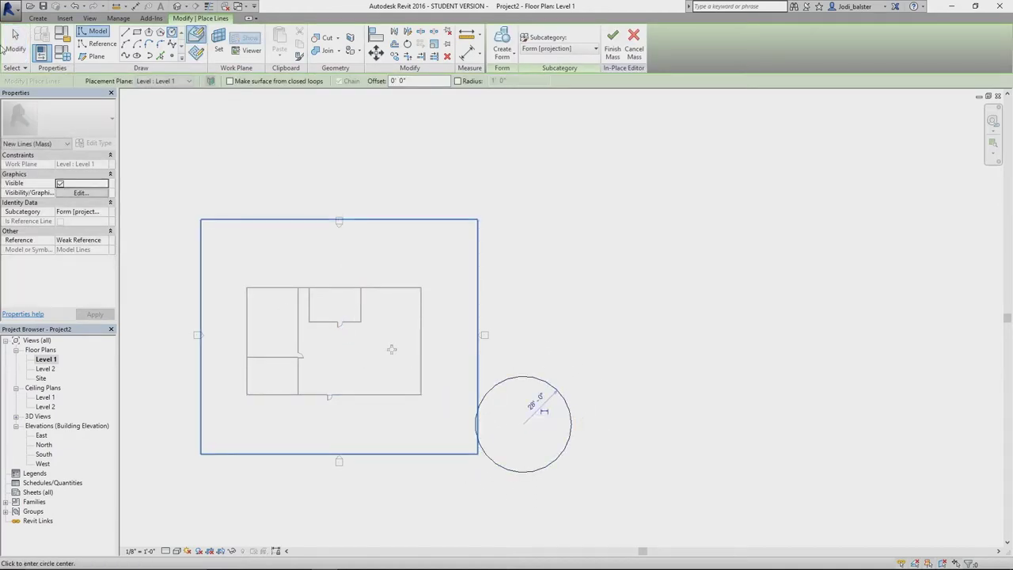
key("Escape")
key("Escape")
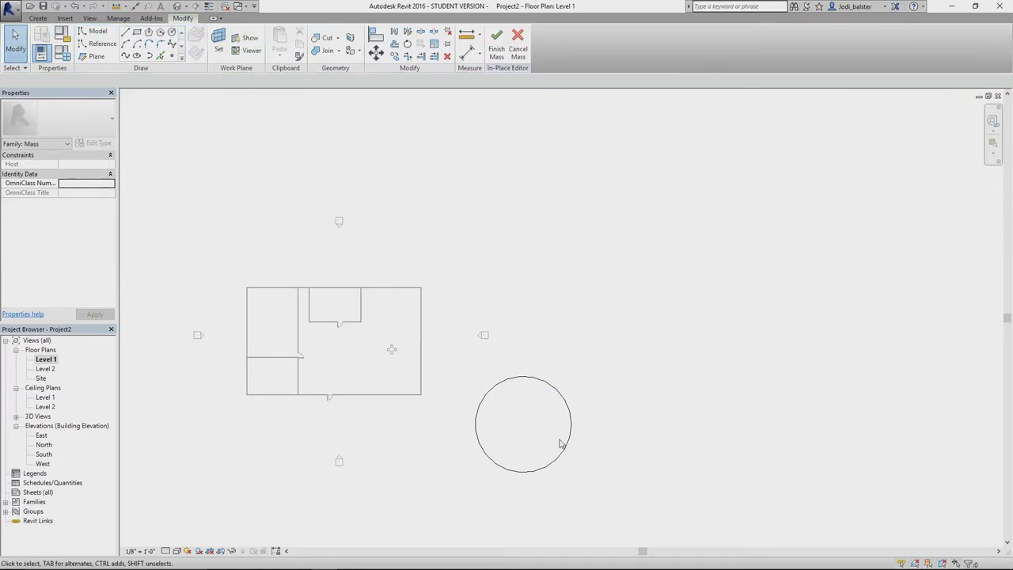
Step: Turn the circle into a solid sphere form and select it
left_click(550, 463)
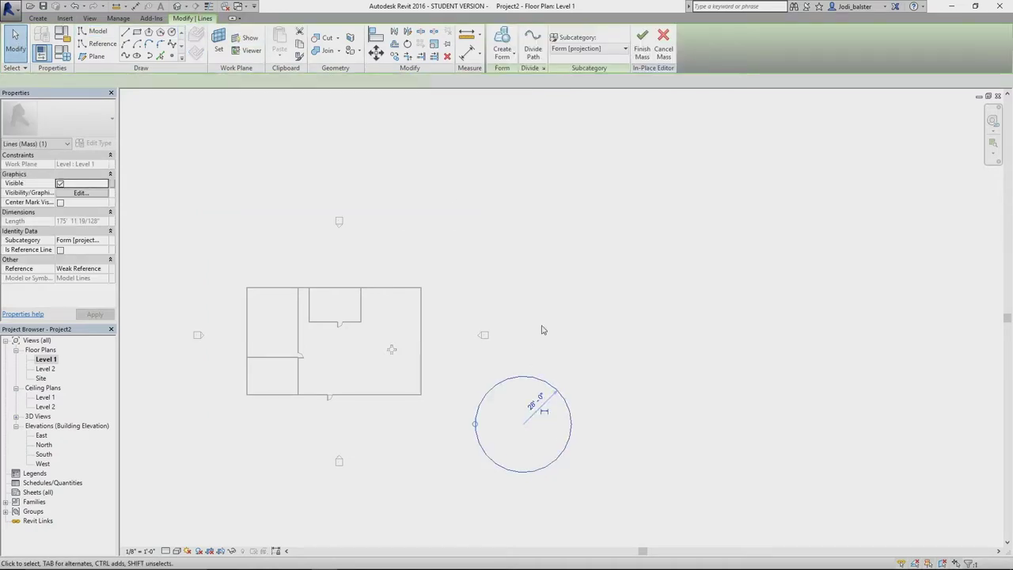
left_click(504, 57)
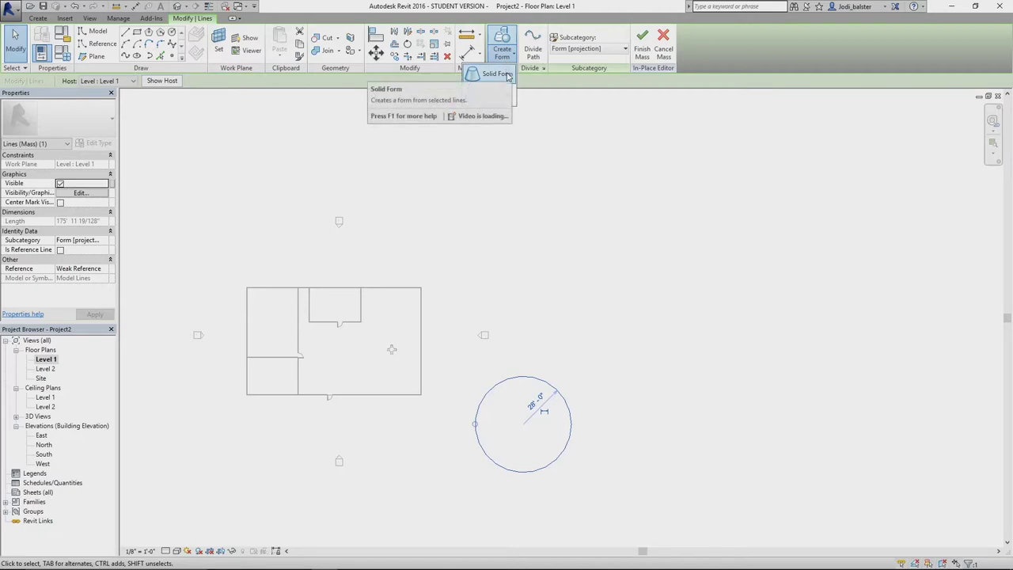
left_click(508, 76)
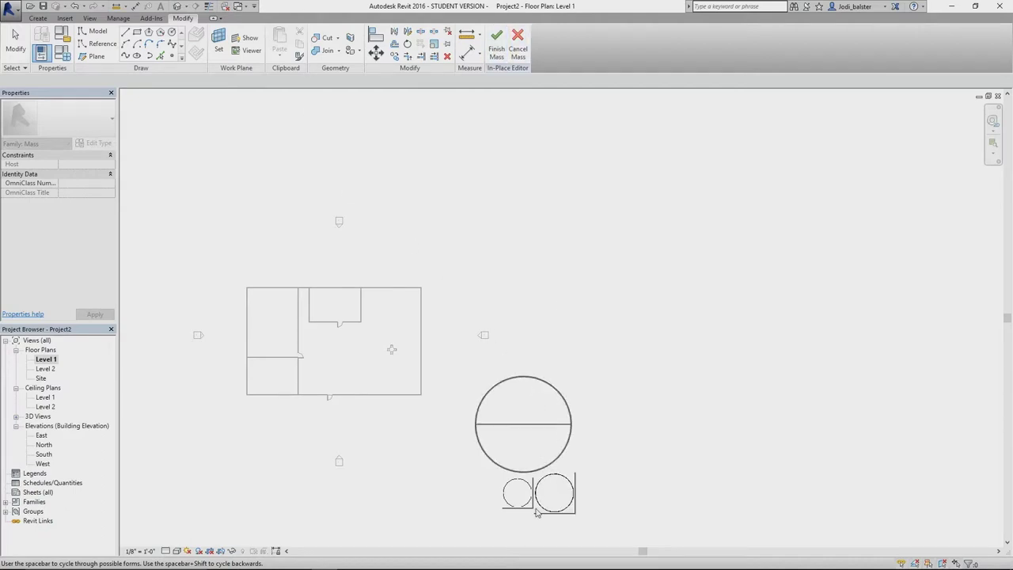
left_click(537, 512)
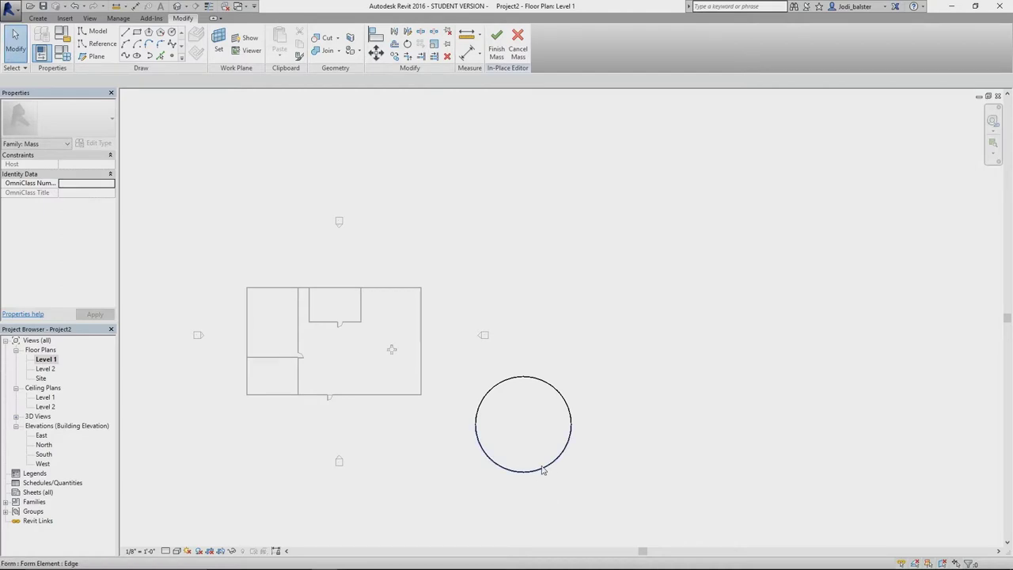
left_click(544, 470)
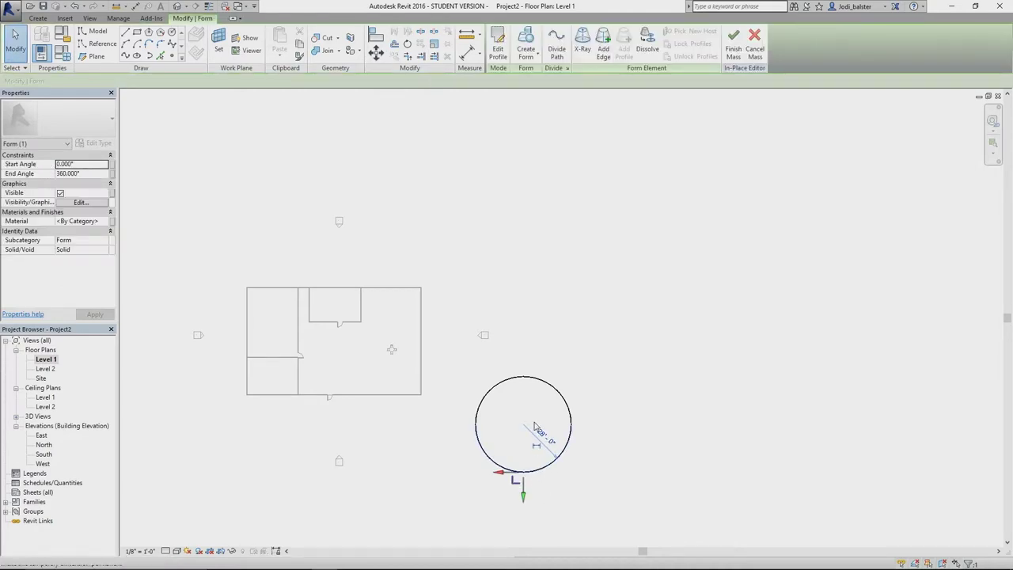
middle_click_drag(602, 494, 573, 432)
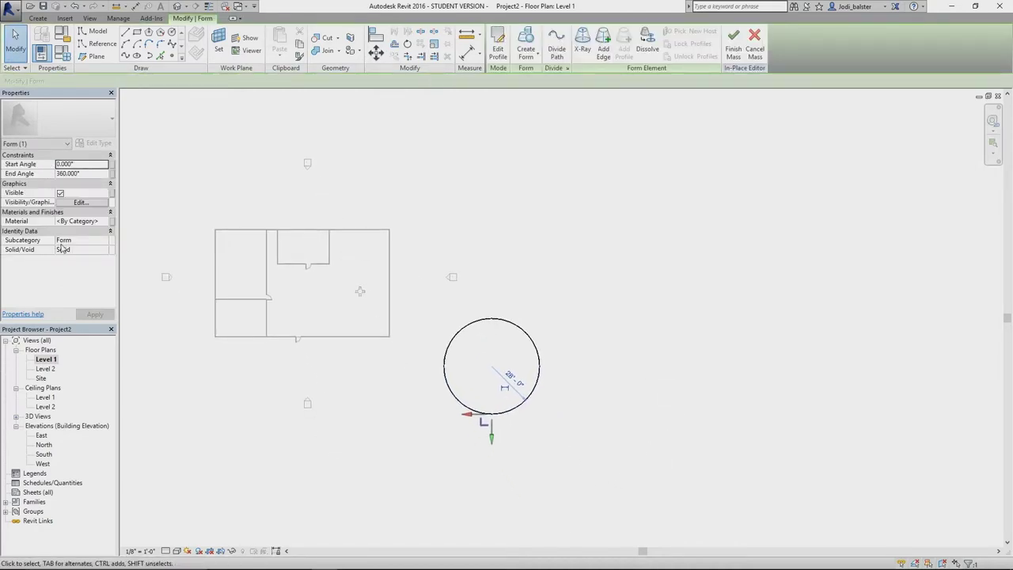
Step: Show the sphere beside the building in 3D and select its lower surface
left_click(179, 6)
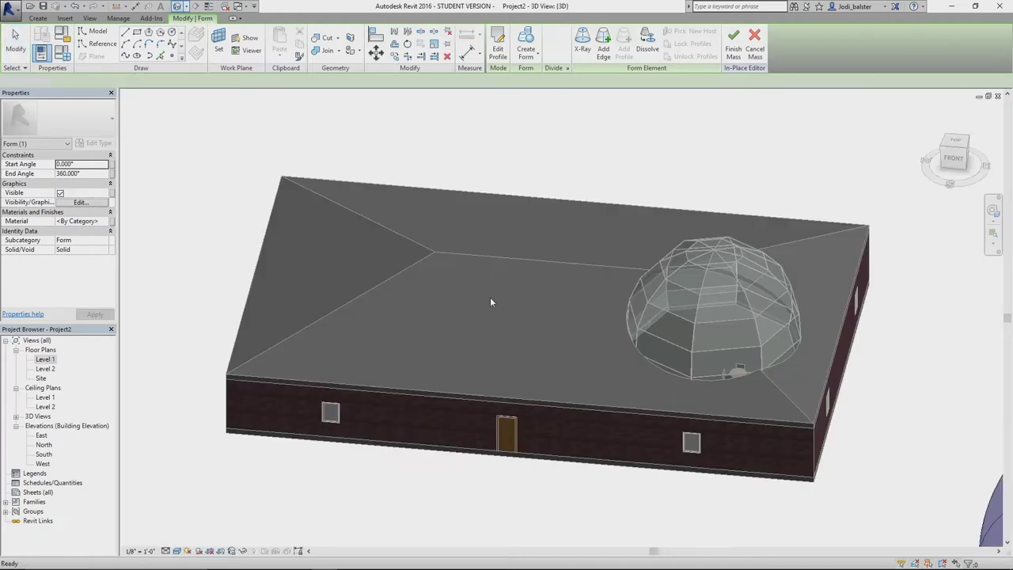
scroll(814, 374, "up", 3)
middle_click_drag(623, 329, 242, 218)
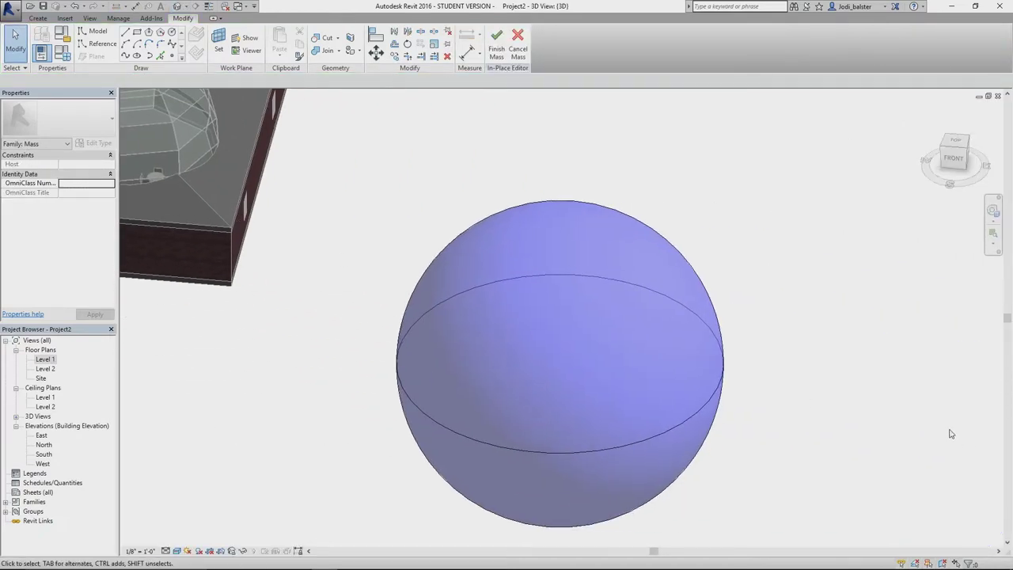
middle_click_drag(953, 435, 915, 438, "shift")
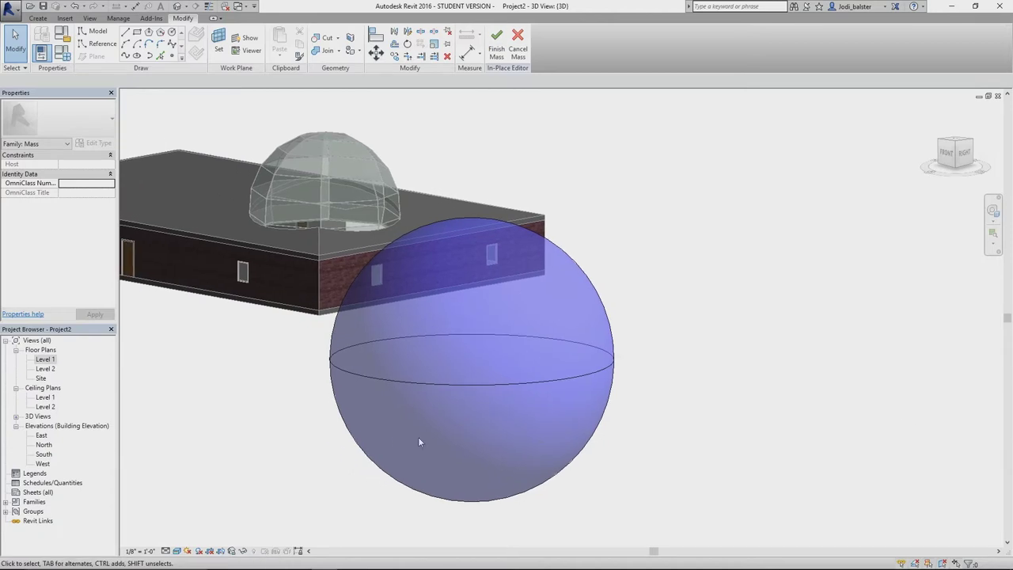
left_click(416, 384)
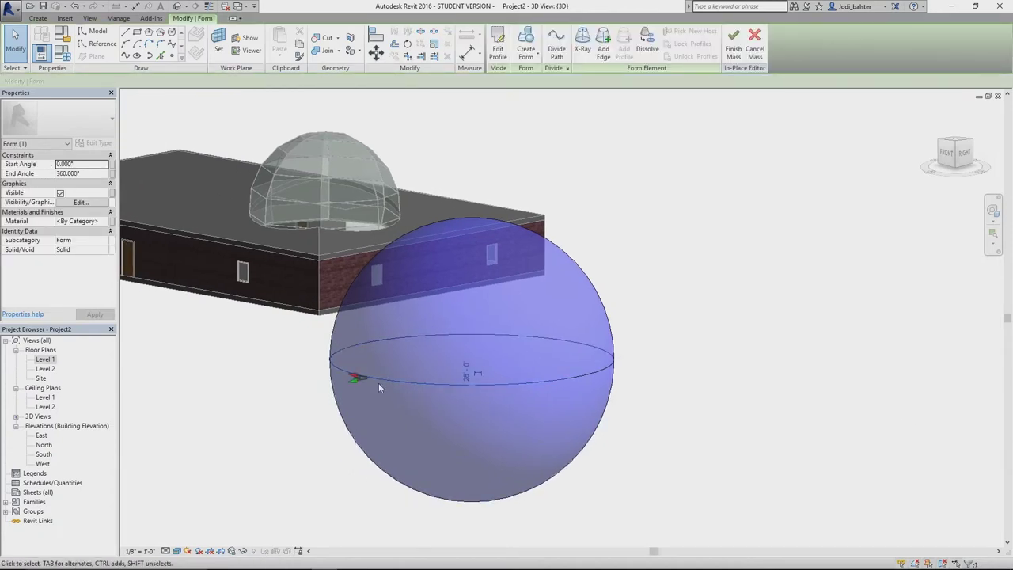
left_click(418, 493)
left_click(430, 497)
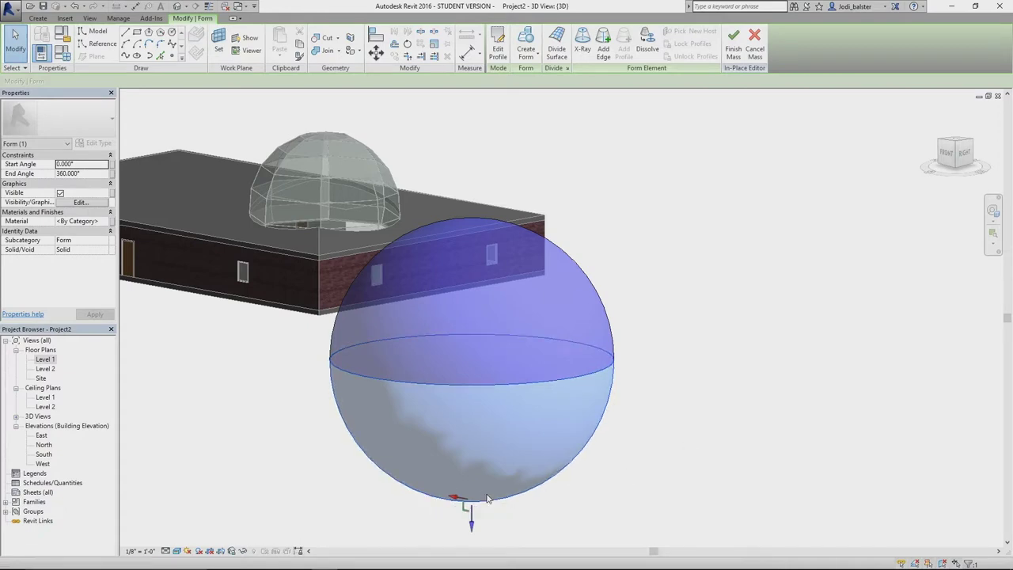
Step: Reselect the sphere's lower surface, then select its upper surface
key("Escape")
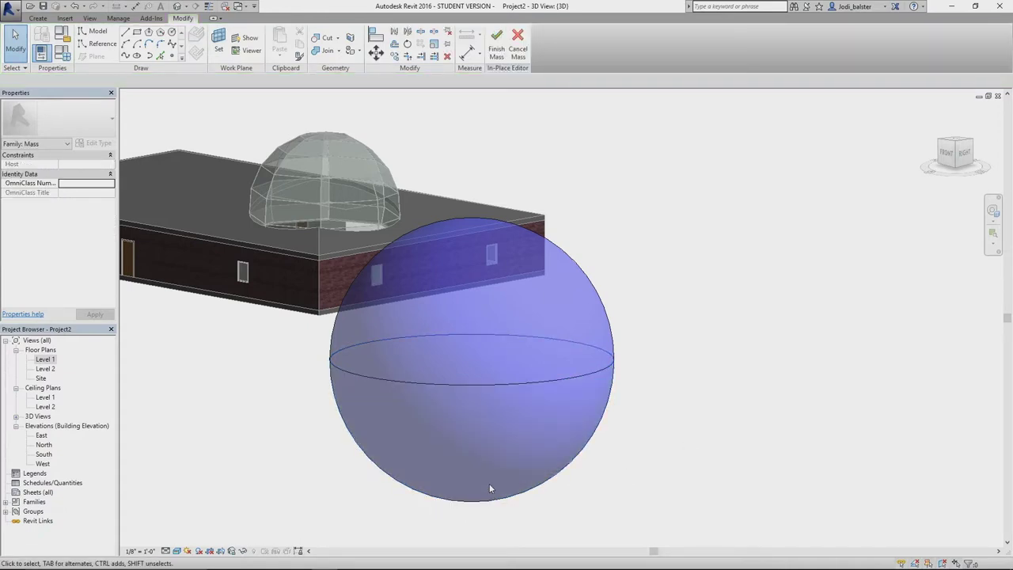
left_click(509, 502)
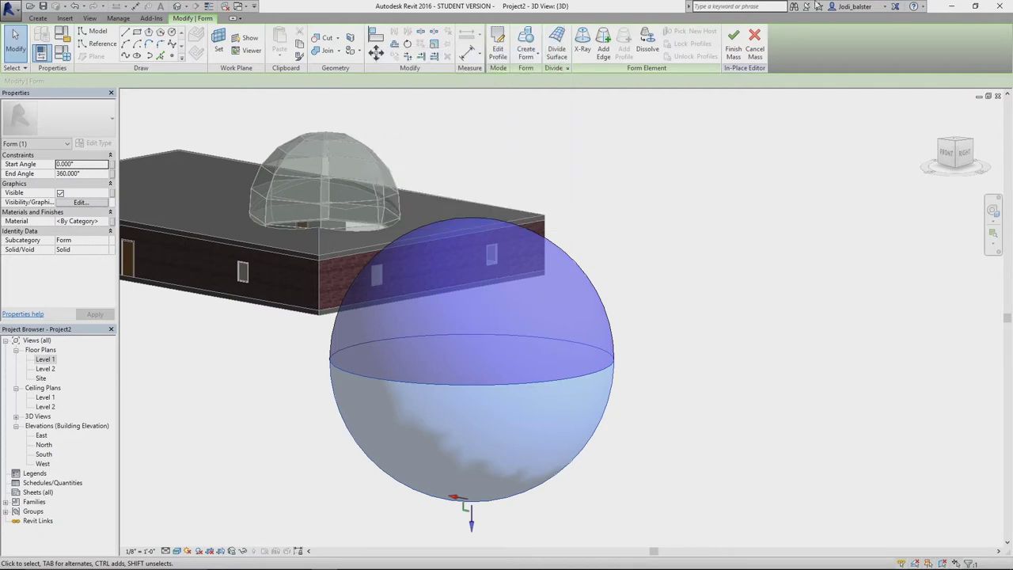
left_click(823, 349)
left_click(588, 275)
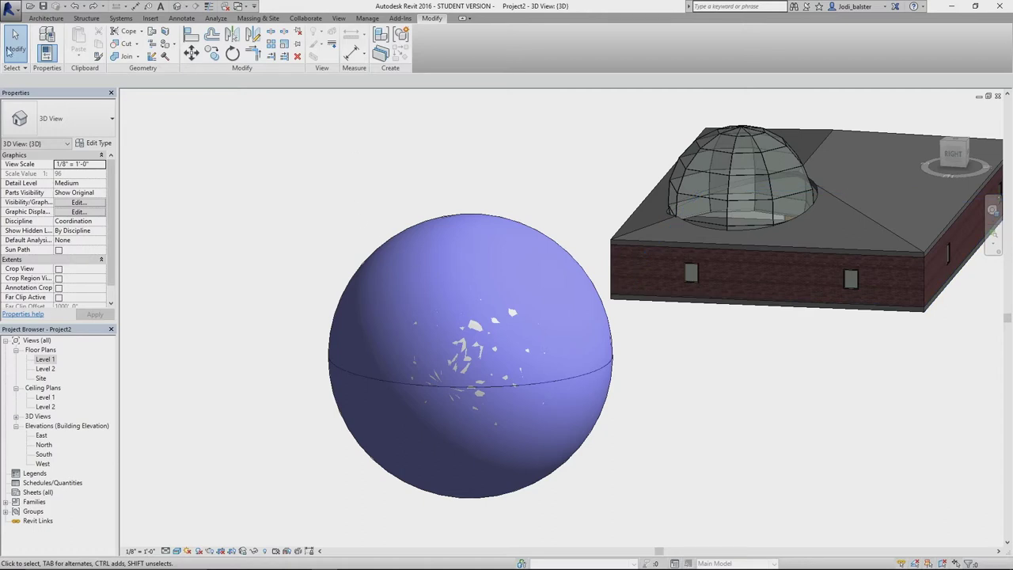
Step: Select the Interior - 3 1/8" Partition (1-hr) dome wall on the sphere's upper half, apart from the mass
left_click(474, 220)
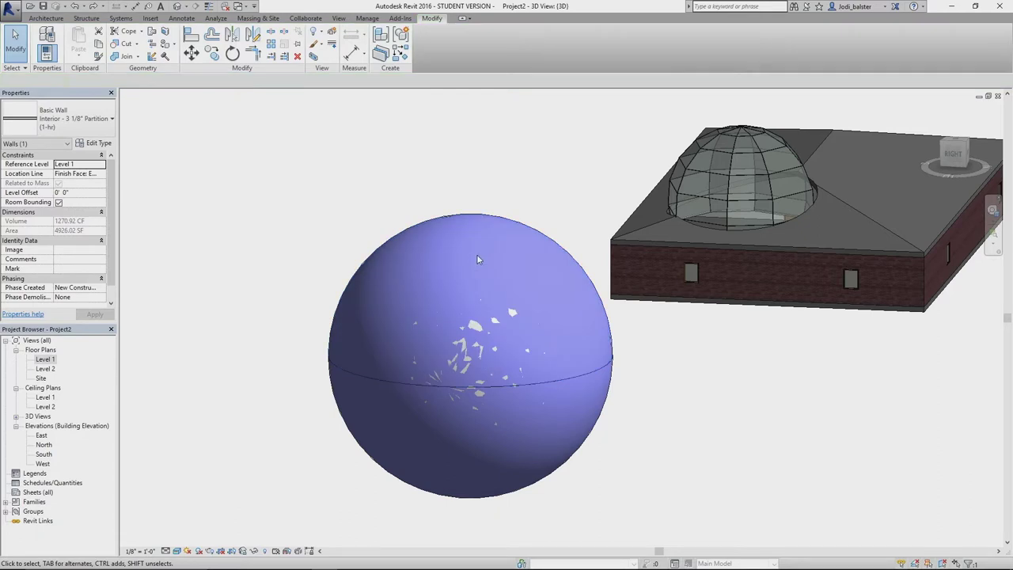
left_click(480, 217)
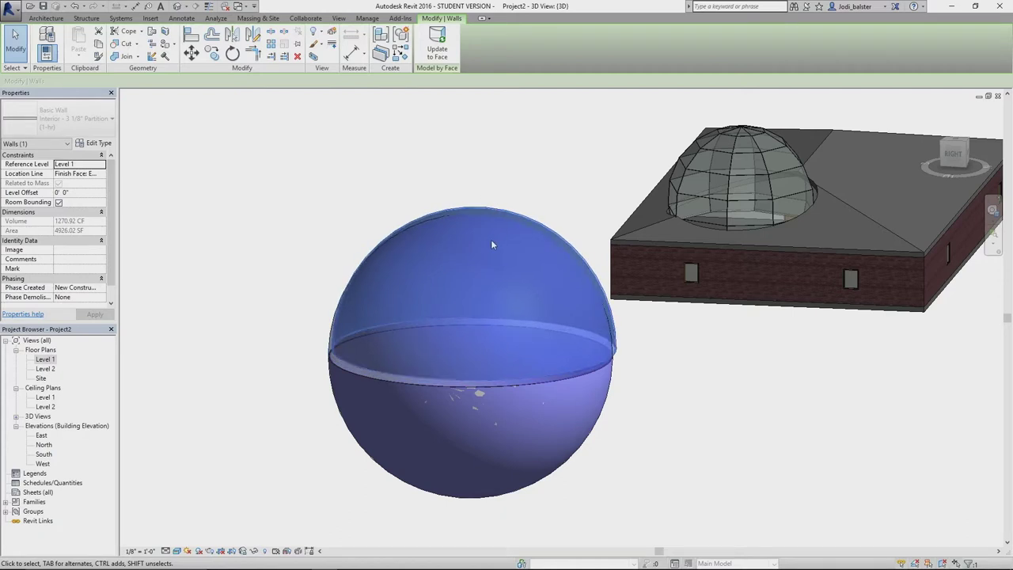
left_click(299, 319)
left_click(332, 343)
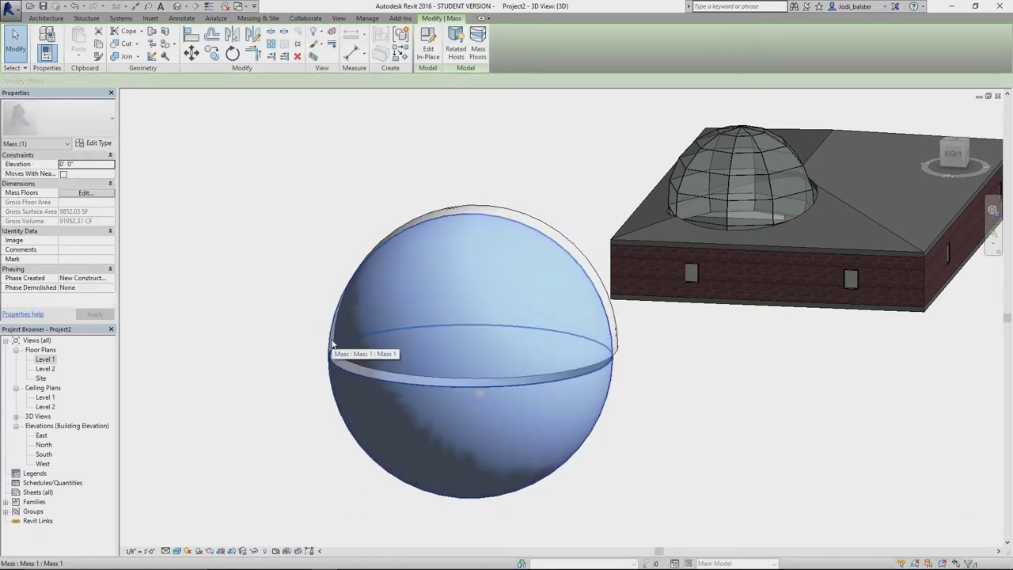
key("Escape")
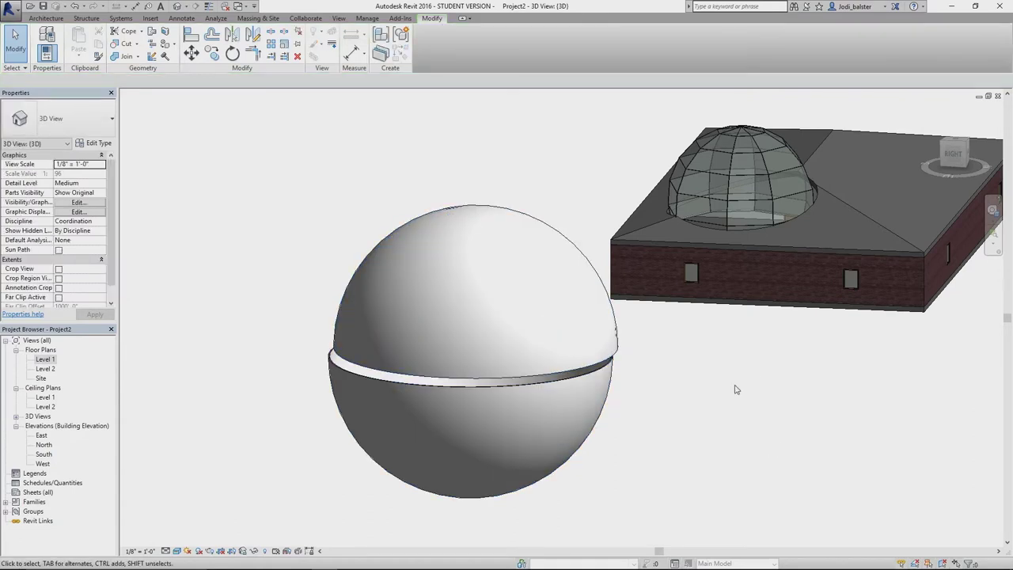
left_click(485, 379)
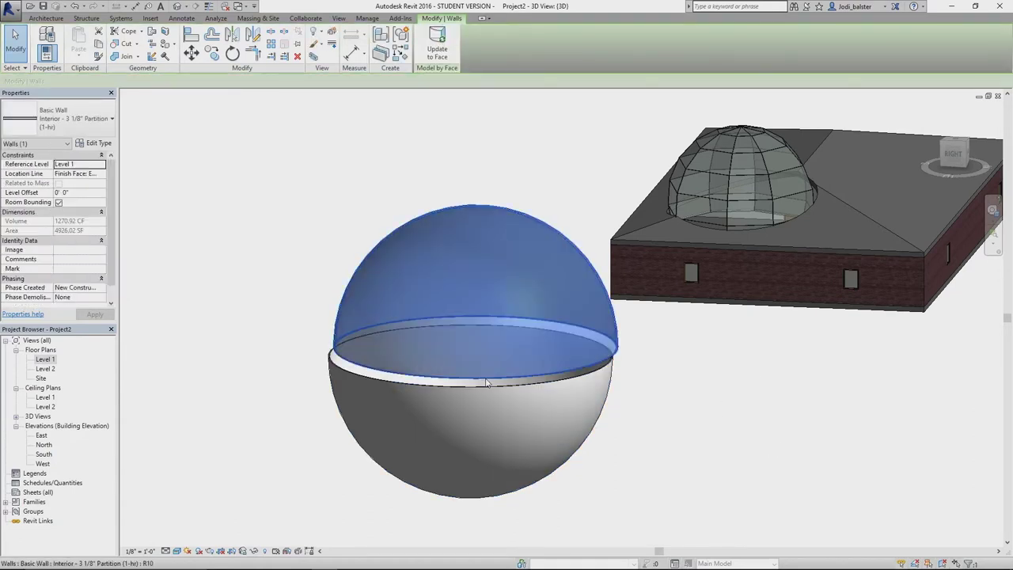